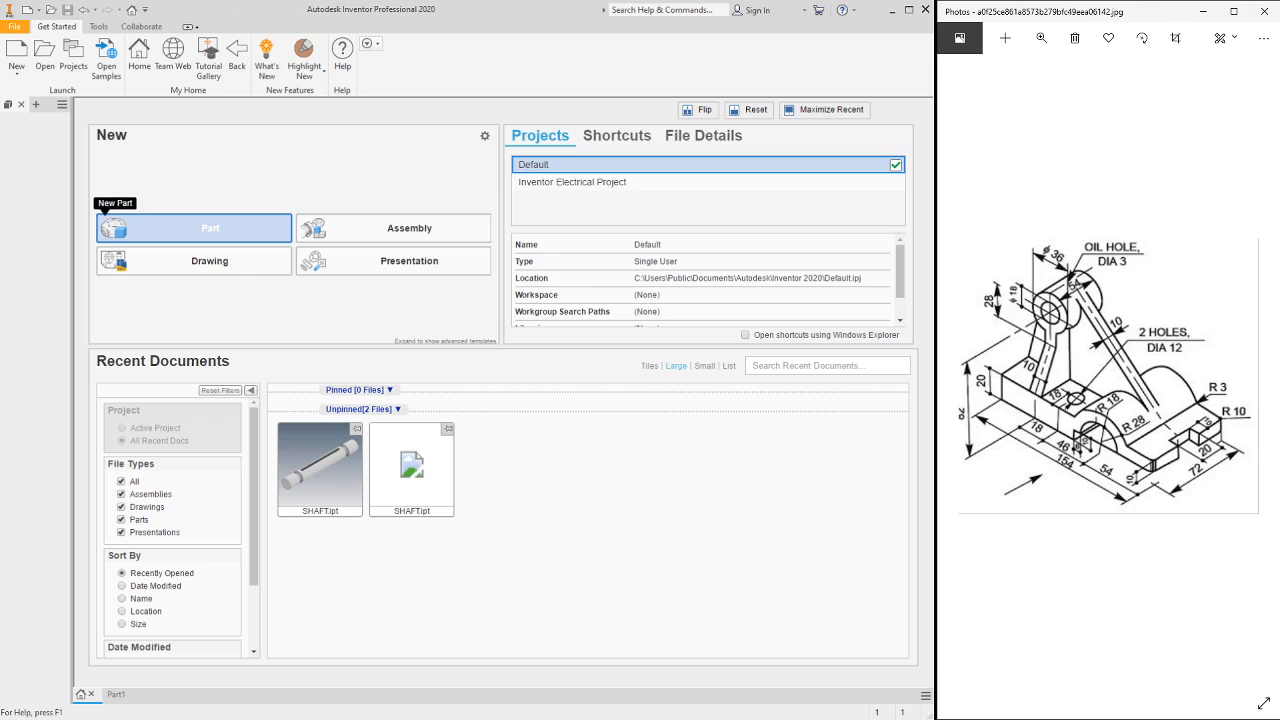
- Create a new part and start a 2D sketch on the XY plane
{"action": "left_click", "coordinate": [253, 237]}
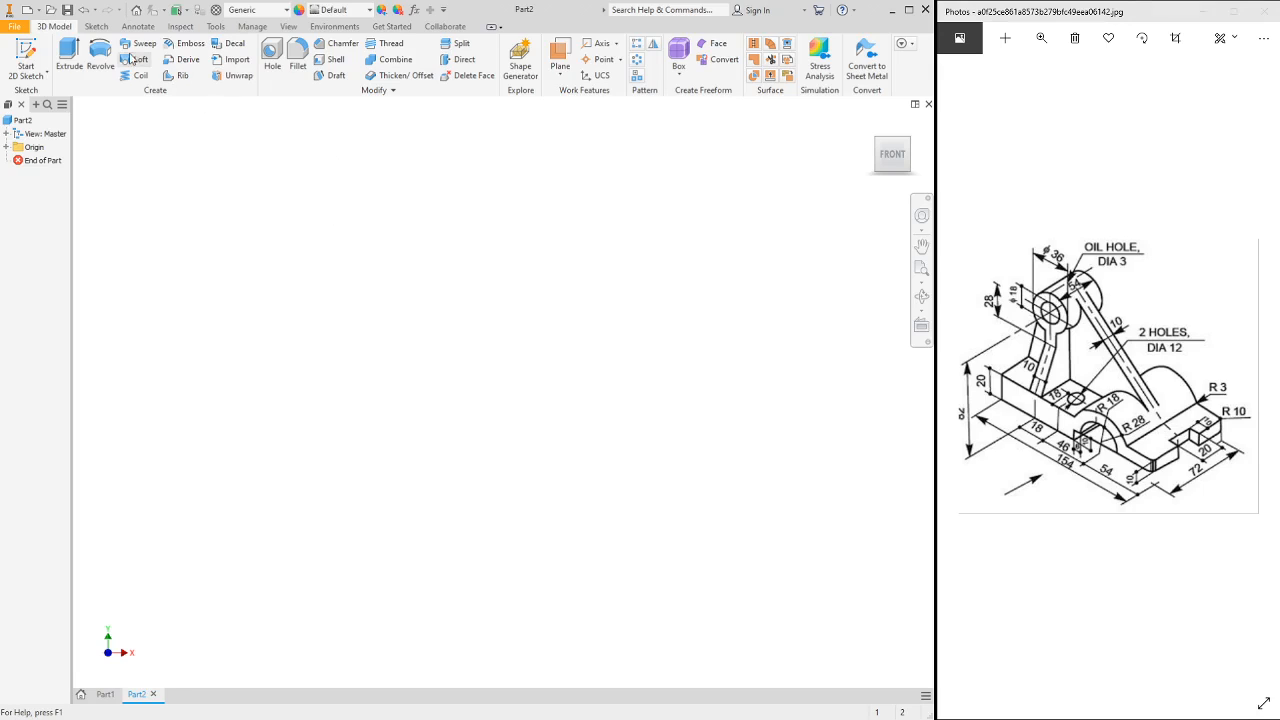
{"action": "left_click", "coordinate": [36, 51]}
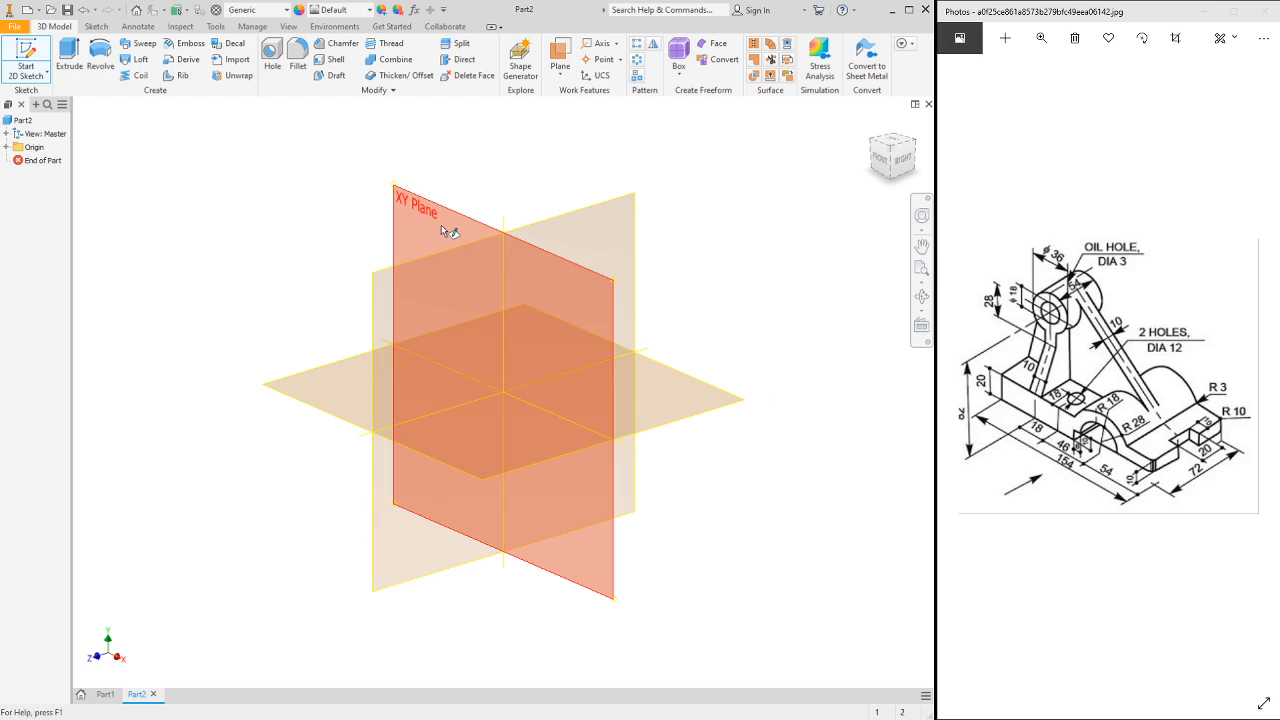
{"action": "left_click", "coordinate": [441, 221]}
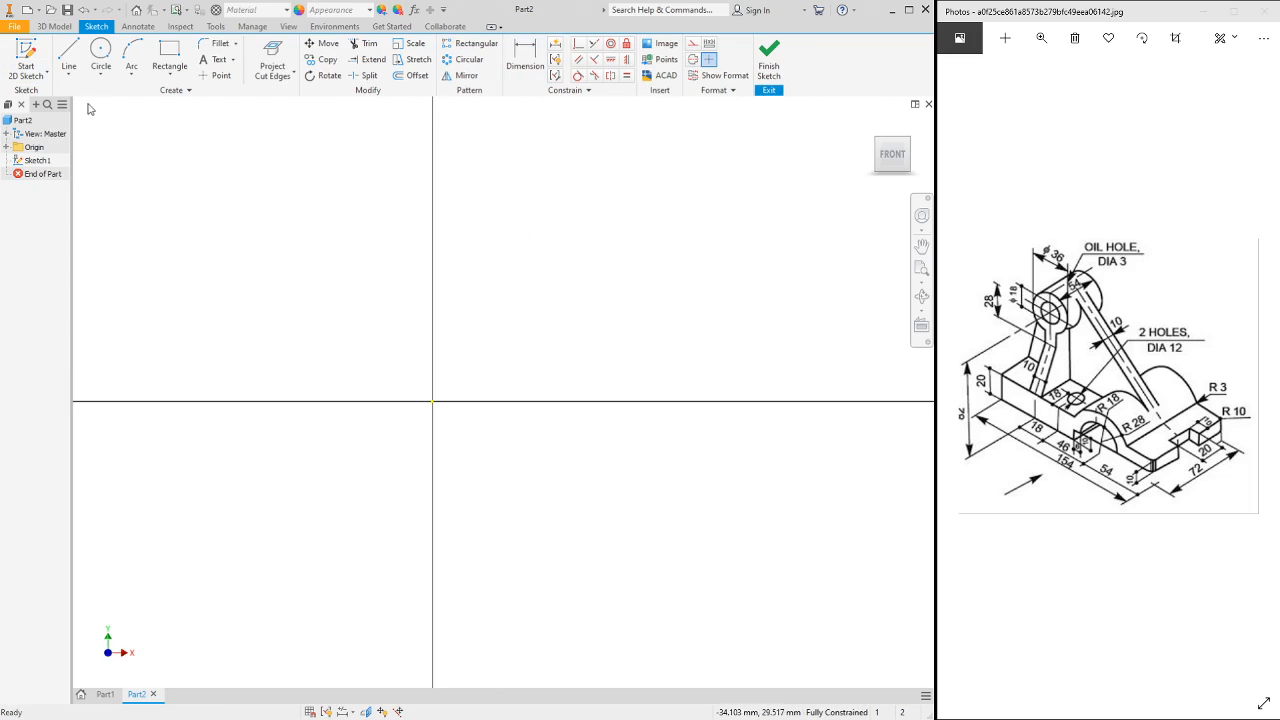
- Draw a line about 21 mm straight up from the origin, continued by a horizontal line about 42 mm to the right
{"action": "left_click", "coordinate": [79, 52]}
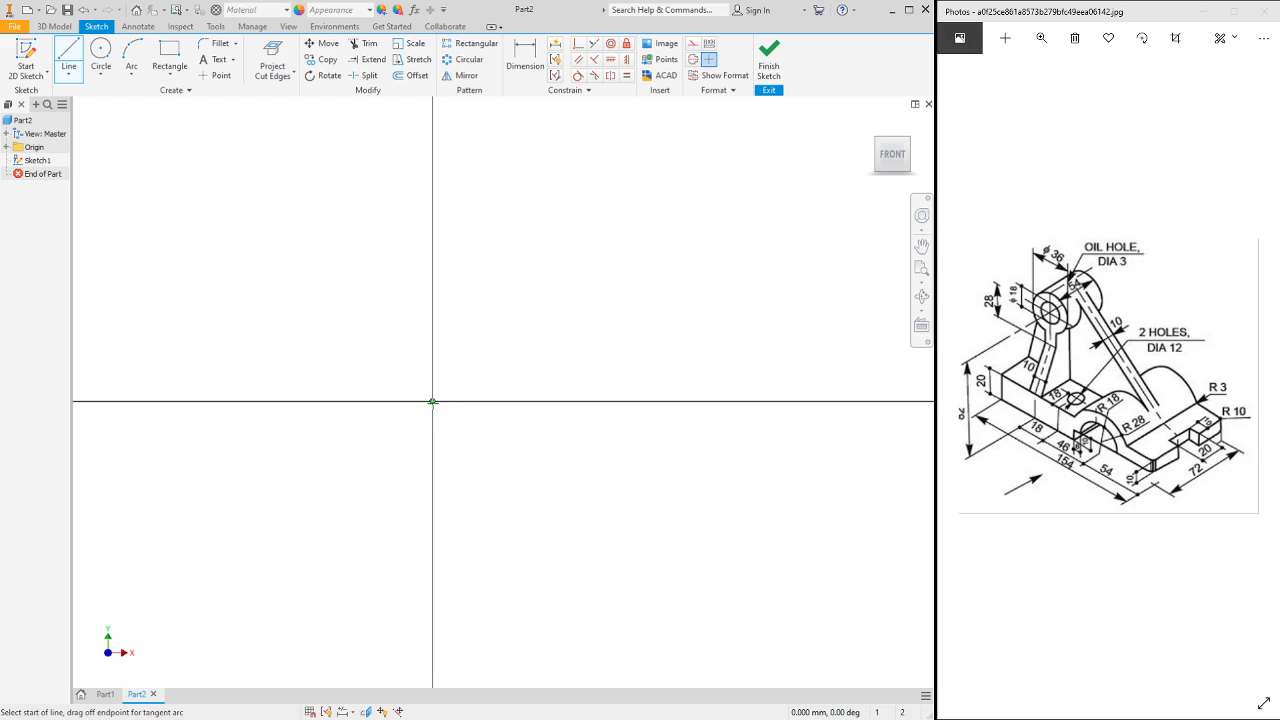
{"action": "left_click", "coordinate": [432, 402]}
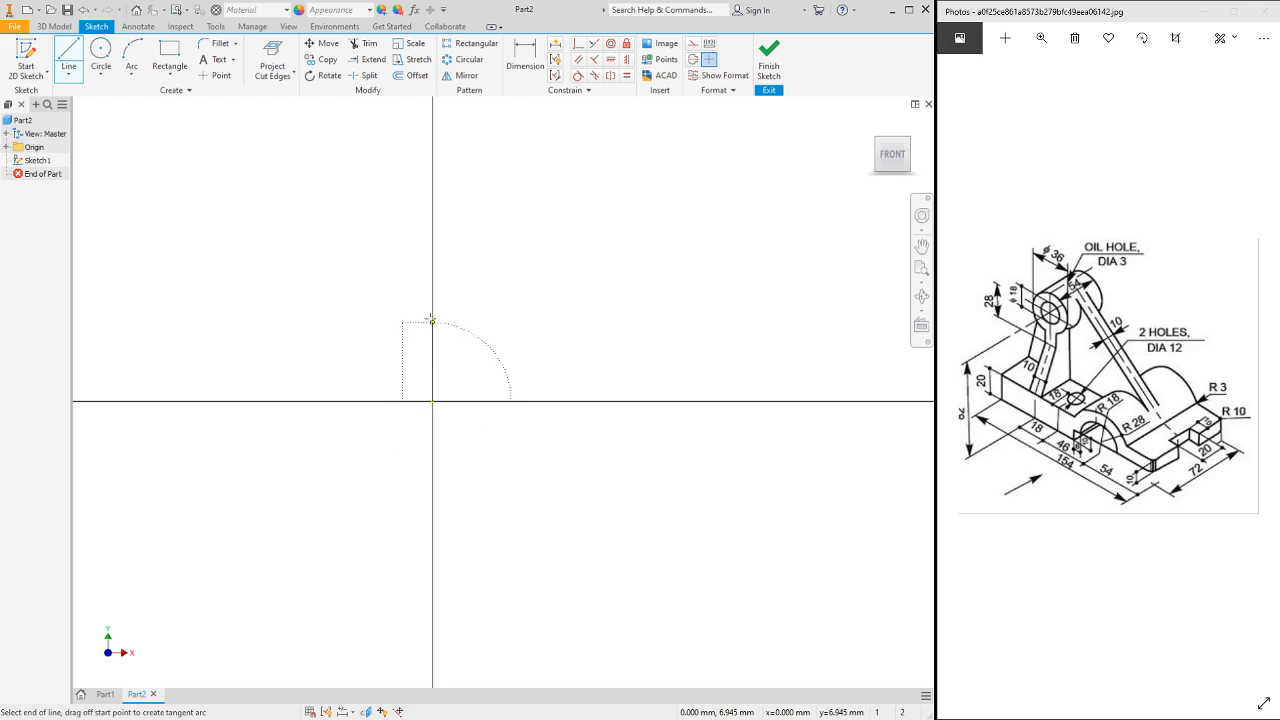
{"action": "scroll", "coordinate": [432, 320], "scroll_direction": "down", "scroll_amount": 1}
{"action": "scroll", "coordinate": [430, 318], "scroll_direction": "down", "scroll_amount": 1}
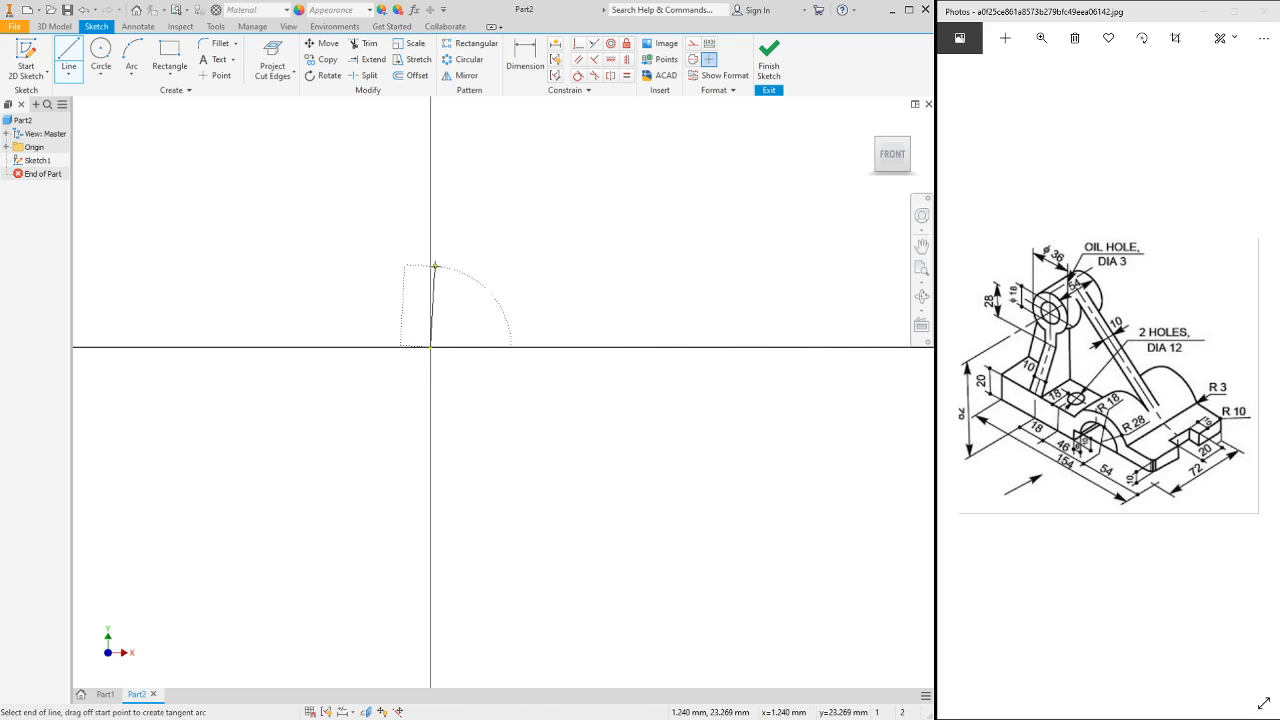
{"action": "left_click", "coordinate": [431, 272]}
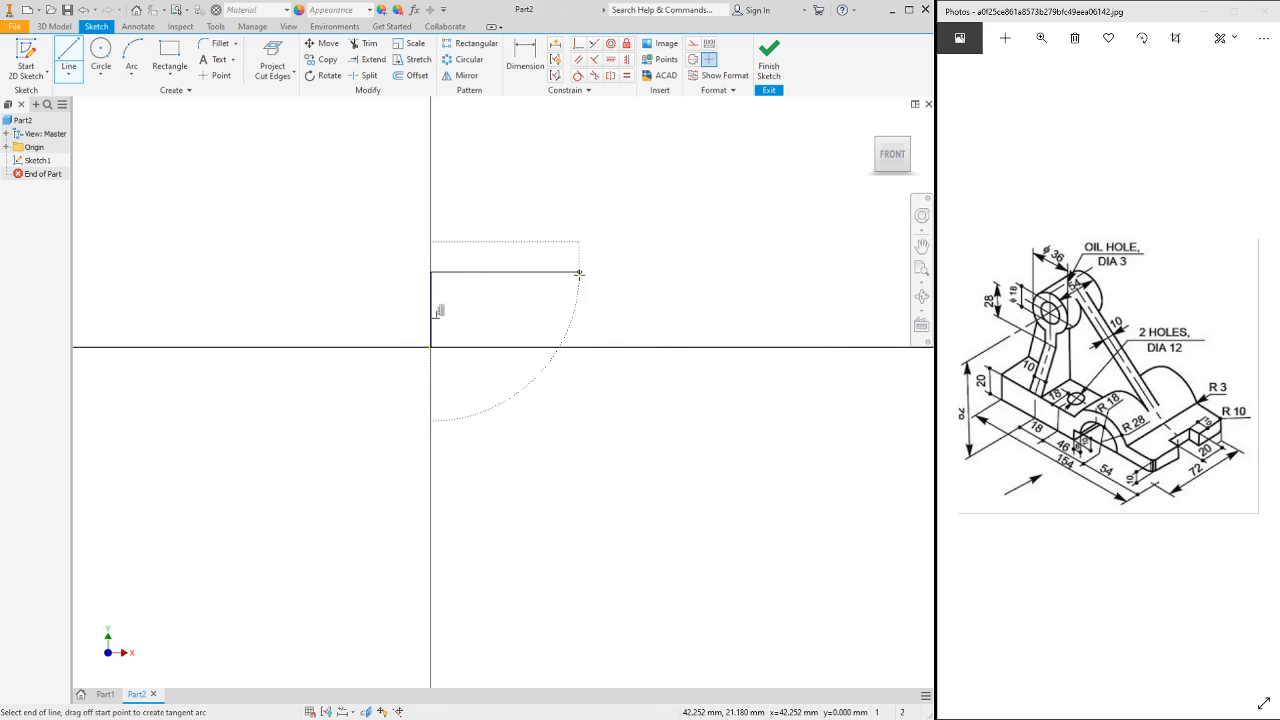
{"action": "left_click", "coordinate": [579, 273]}
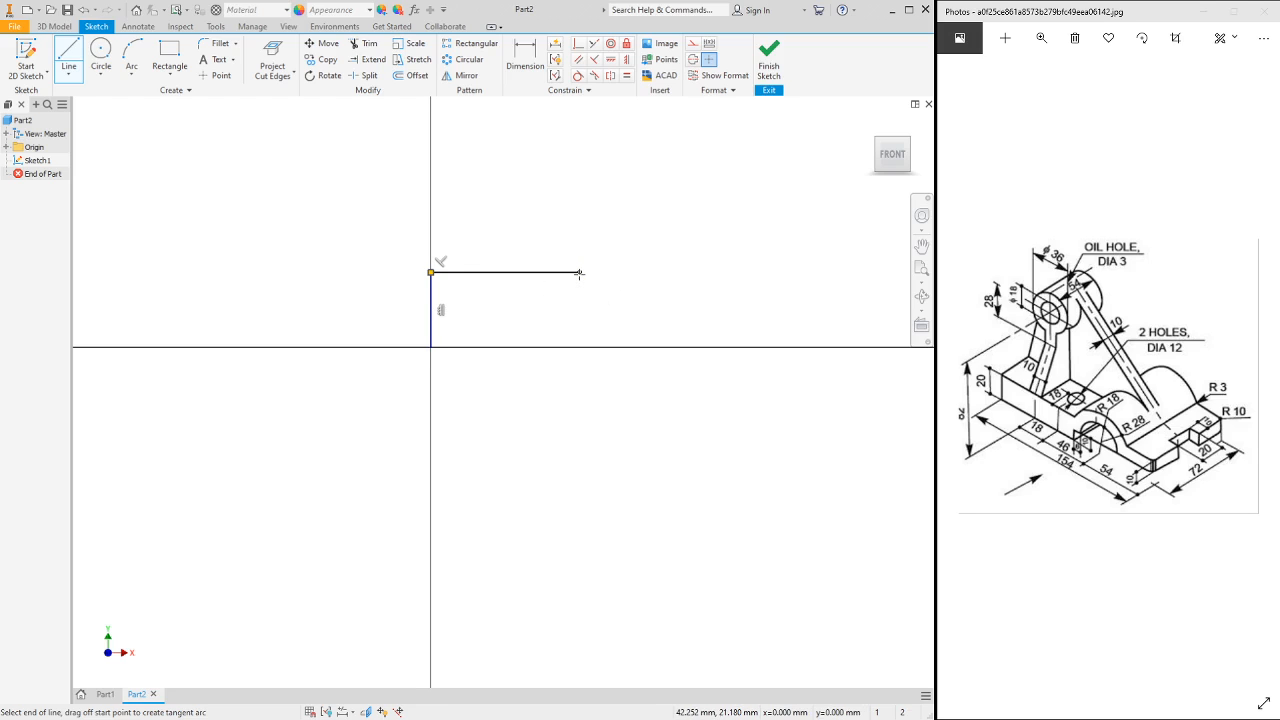
{"action": "double_click", "coordinate": [579, 272]}
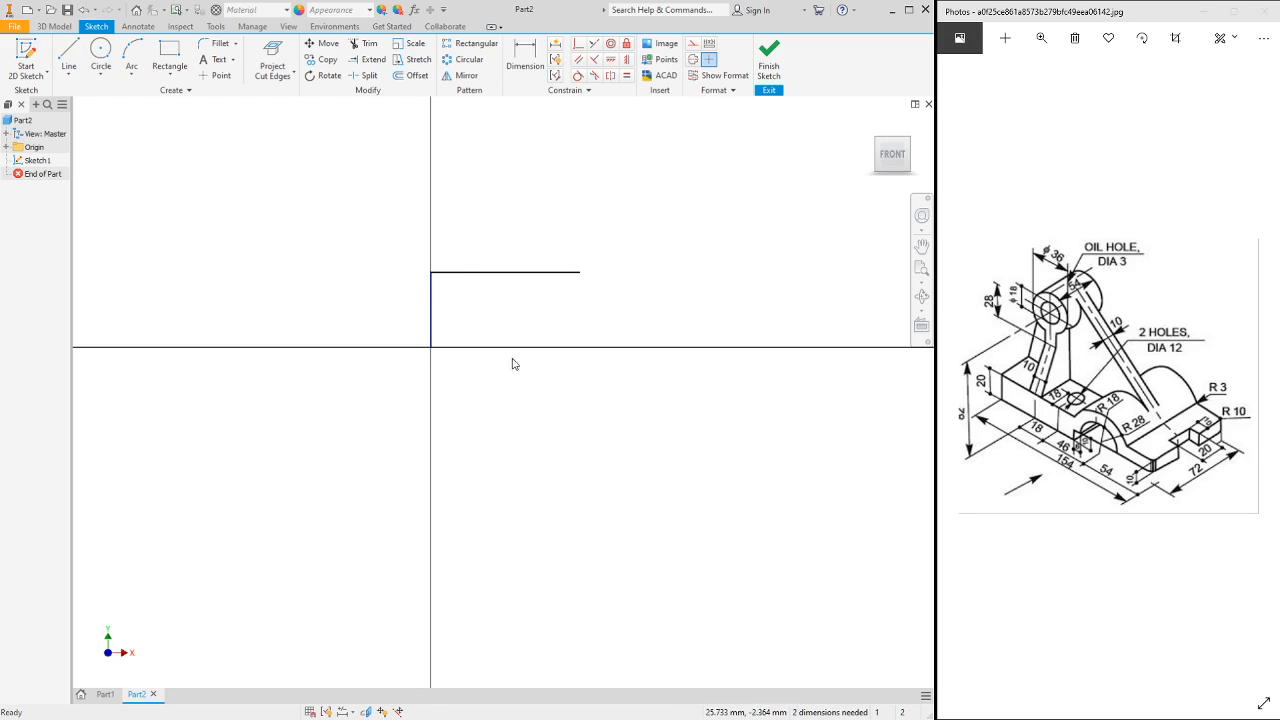
- Draw the lower outline from the origin, about 95 mm long, with a step about 6 mm high, a semicircular arch and a short vertical end line
{"action": "left_click", "coordinate": [430, 347]}
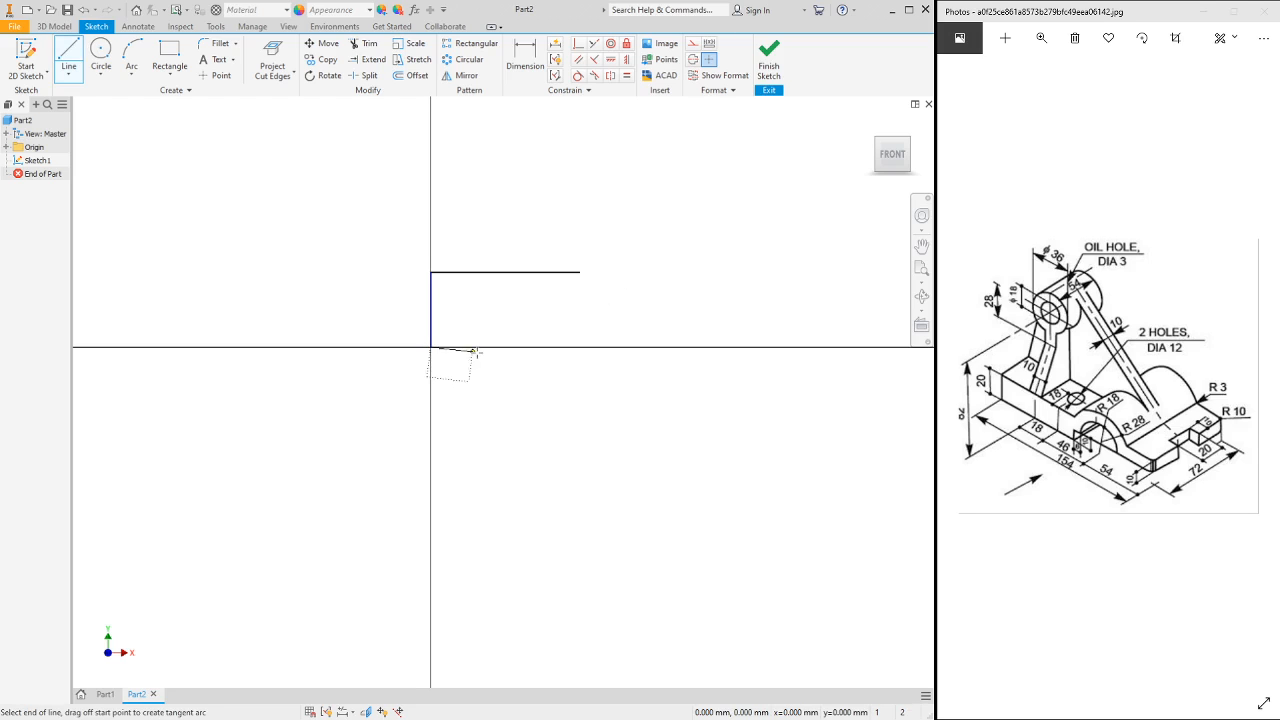
{"action": "left_click", "coordinate": [635, 346]}
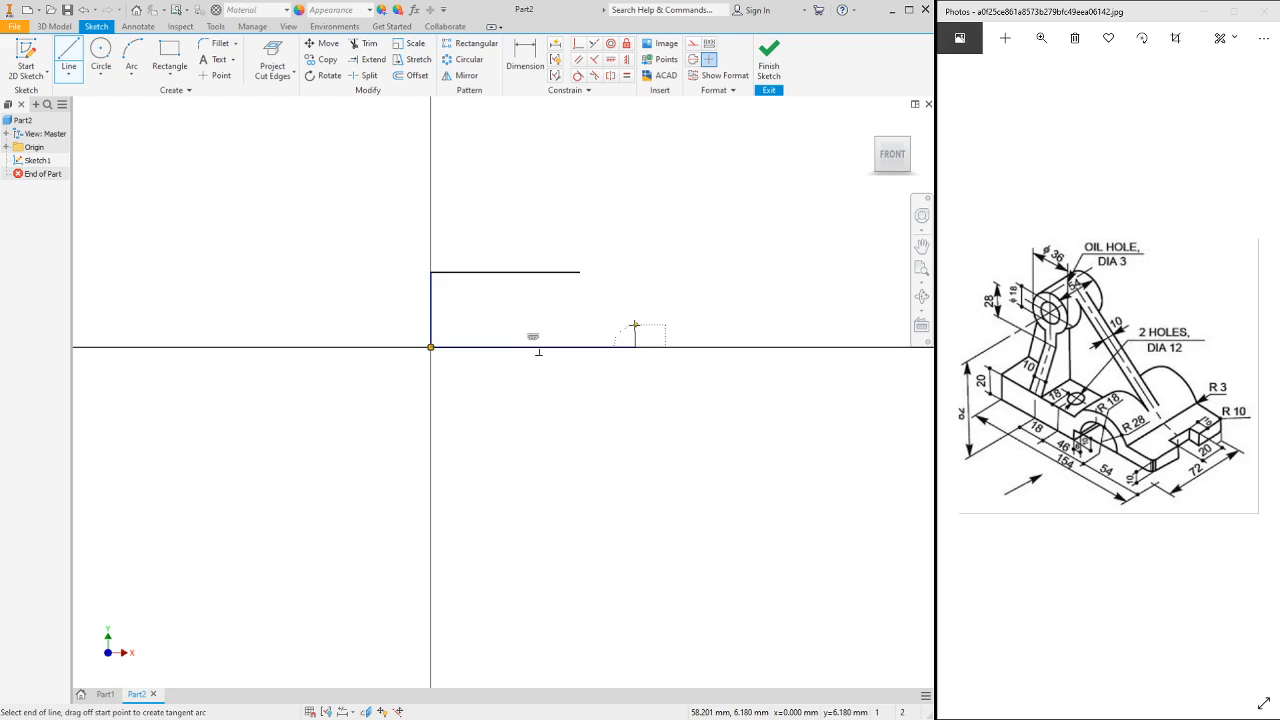
{"action": "left_click", "coordinate": [634, 325]}
{"action": "left_click", "coordinate": [651, 326]}
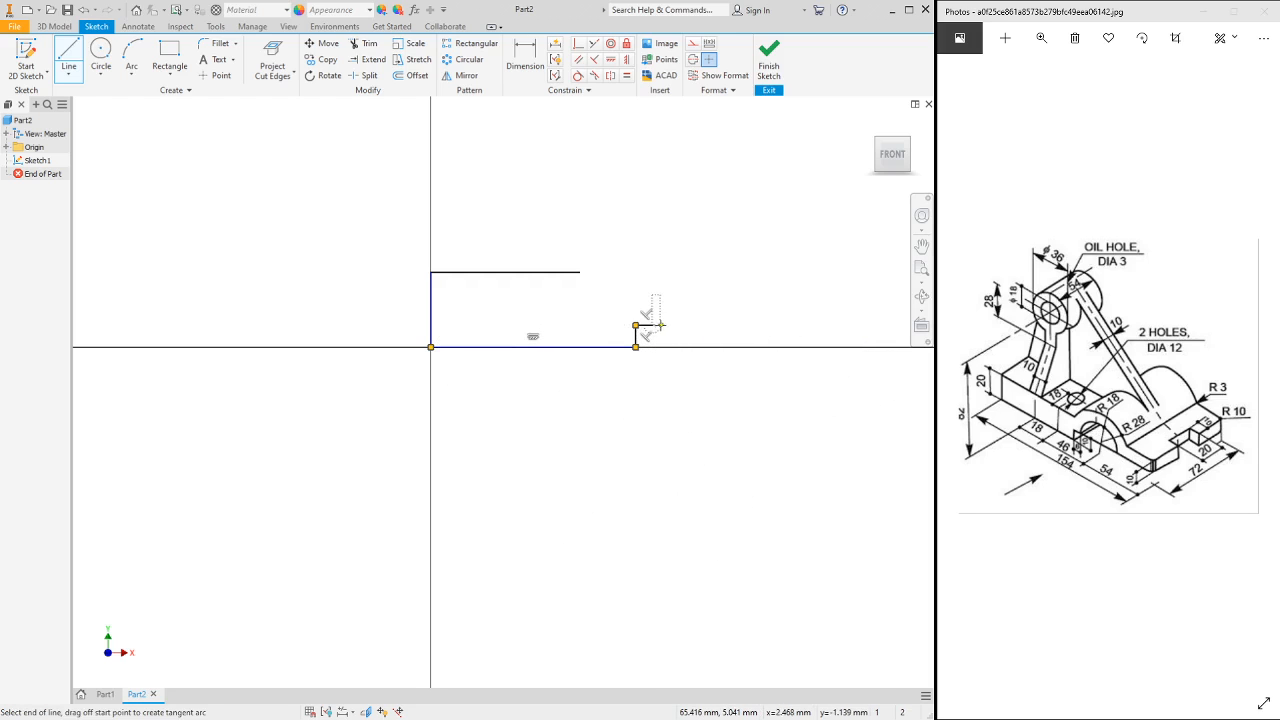
{"action": "left_click_drag", "start_coordinate": [636, 325], "coordinate": [729, 325]}
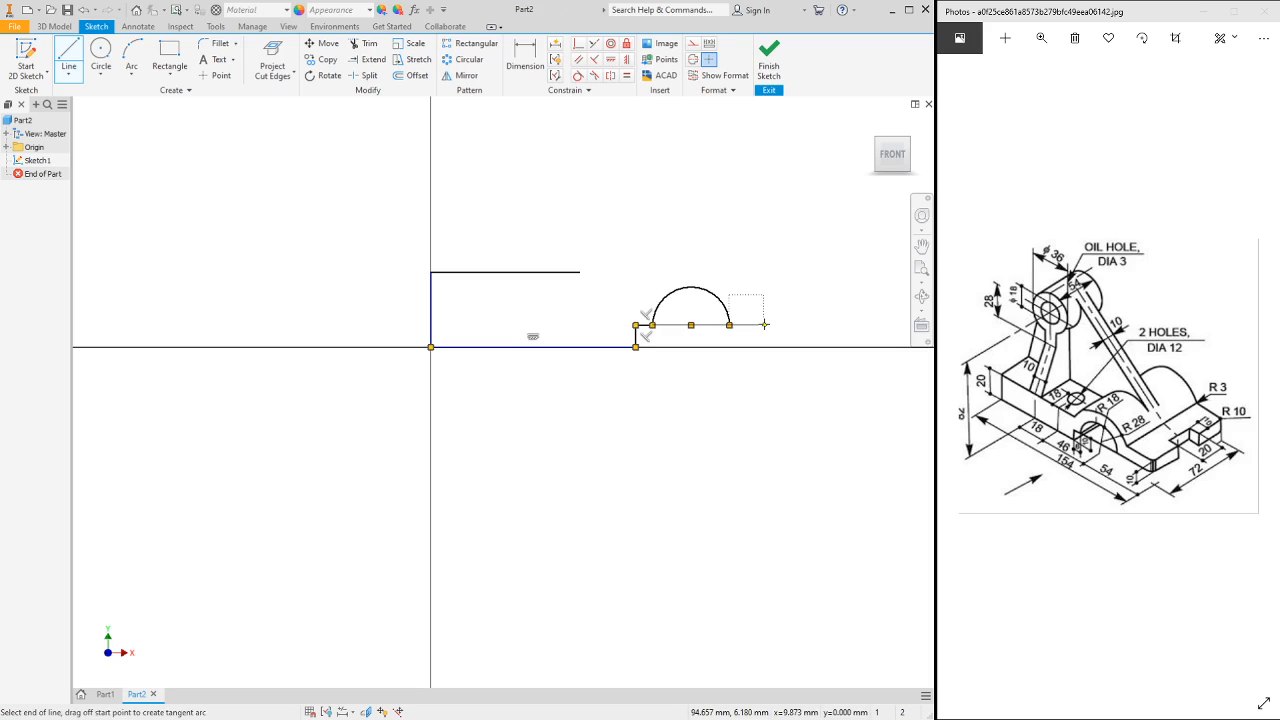
{"action": "left_click", "coordinate": [765, 324]}
{"action": "left_click_drag", "start_coordinate": [765, 324], "coordinate": [765, 294]}
{"action": "left_click", "coordinate": [766, 296]}
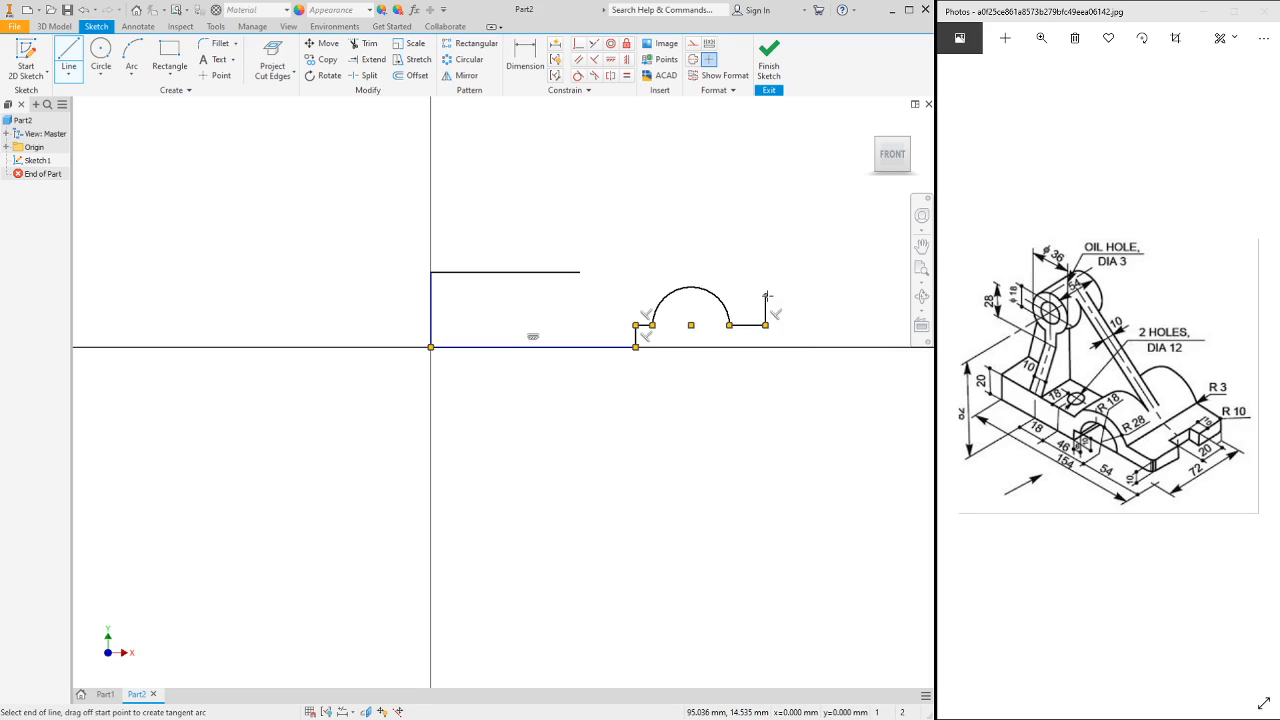
{"action": "key", "text": "Escape"}
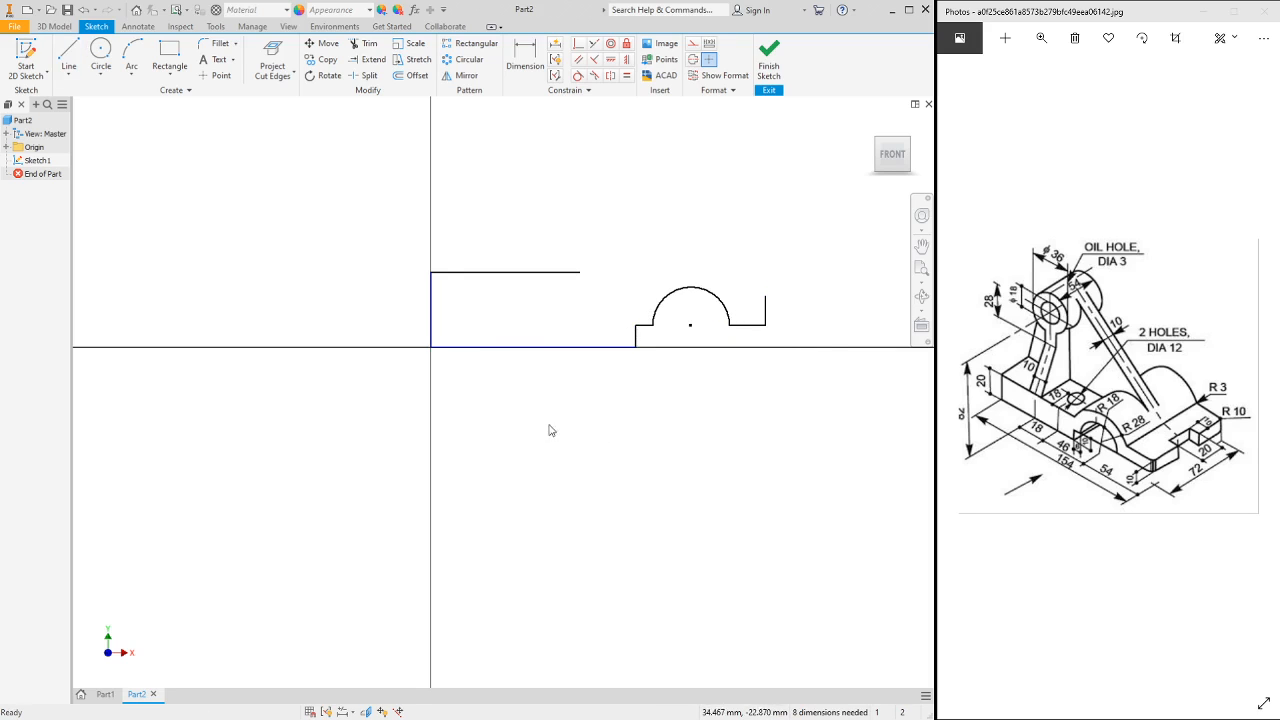
- Dimension the overall length between the left and right vertical end lines as 154 mm
{"action": "left_click", "coordinate": [525, 70]}
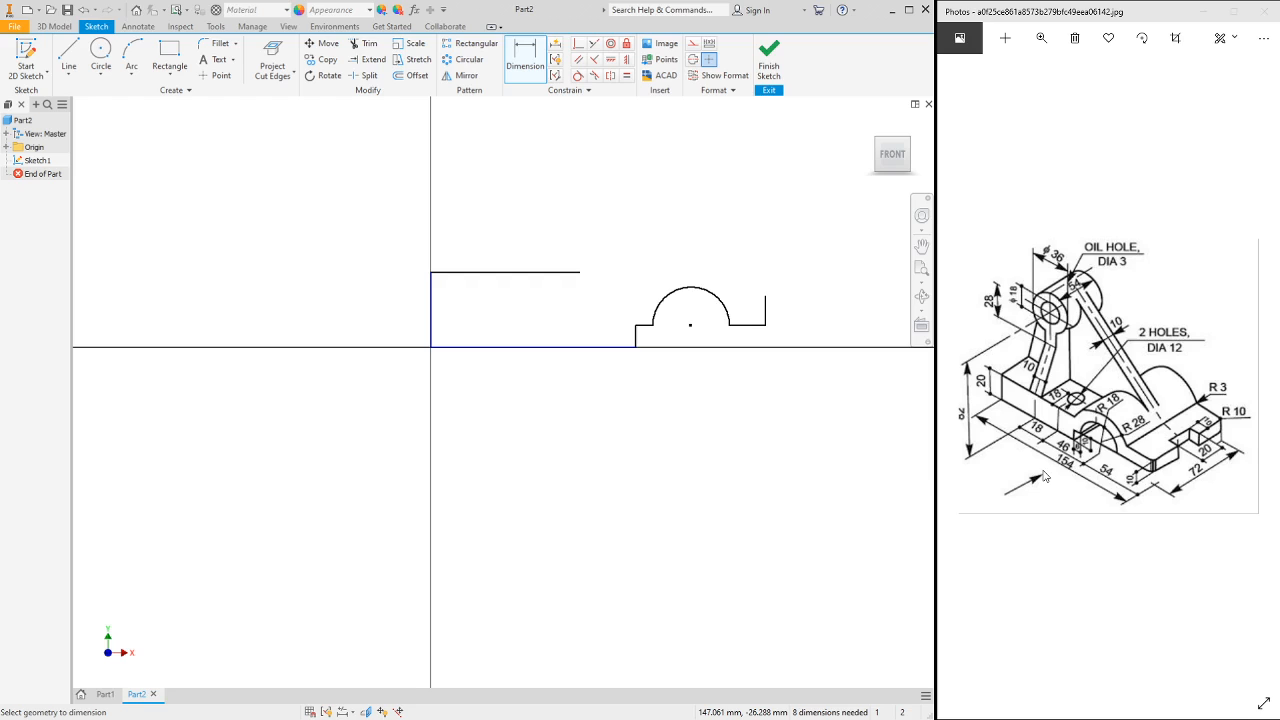
{"action": "left_click", "coordinate": [434, 312]}
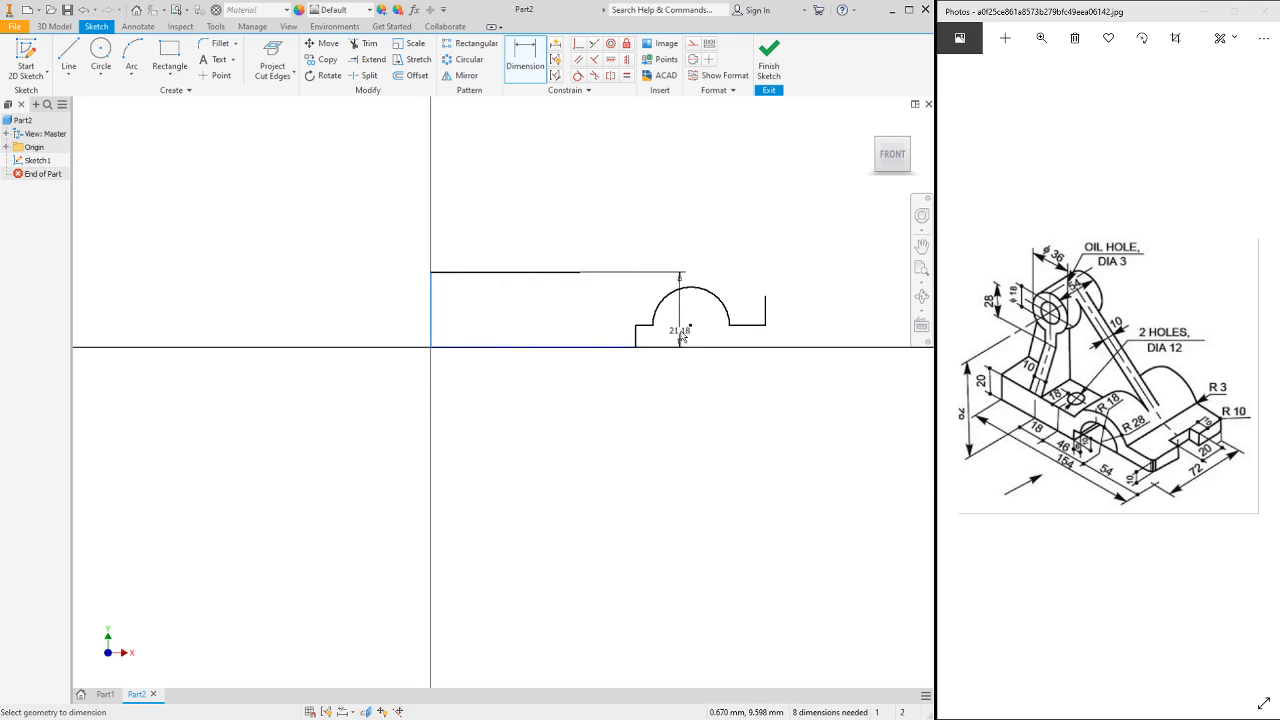
{"action": "left_click", "coordinate": [765, 309]}
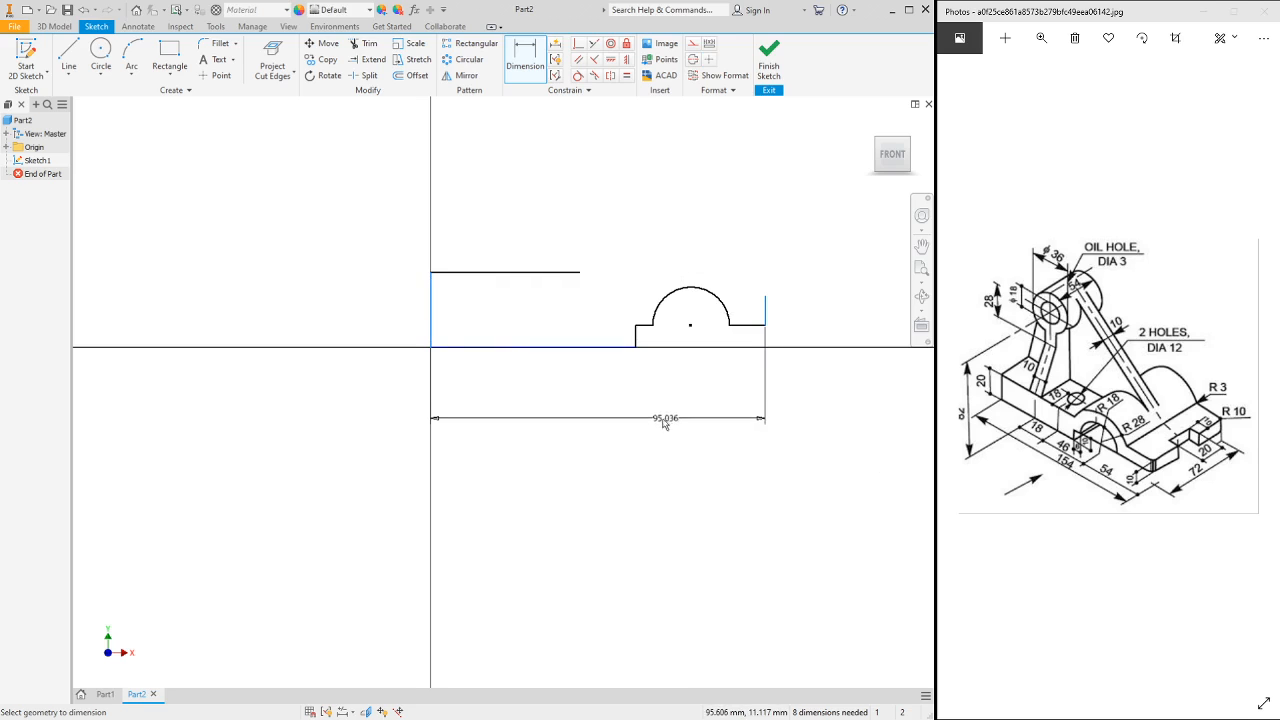
{"action": "left_click", "coordinate": [621, 369]}
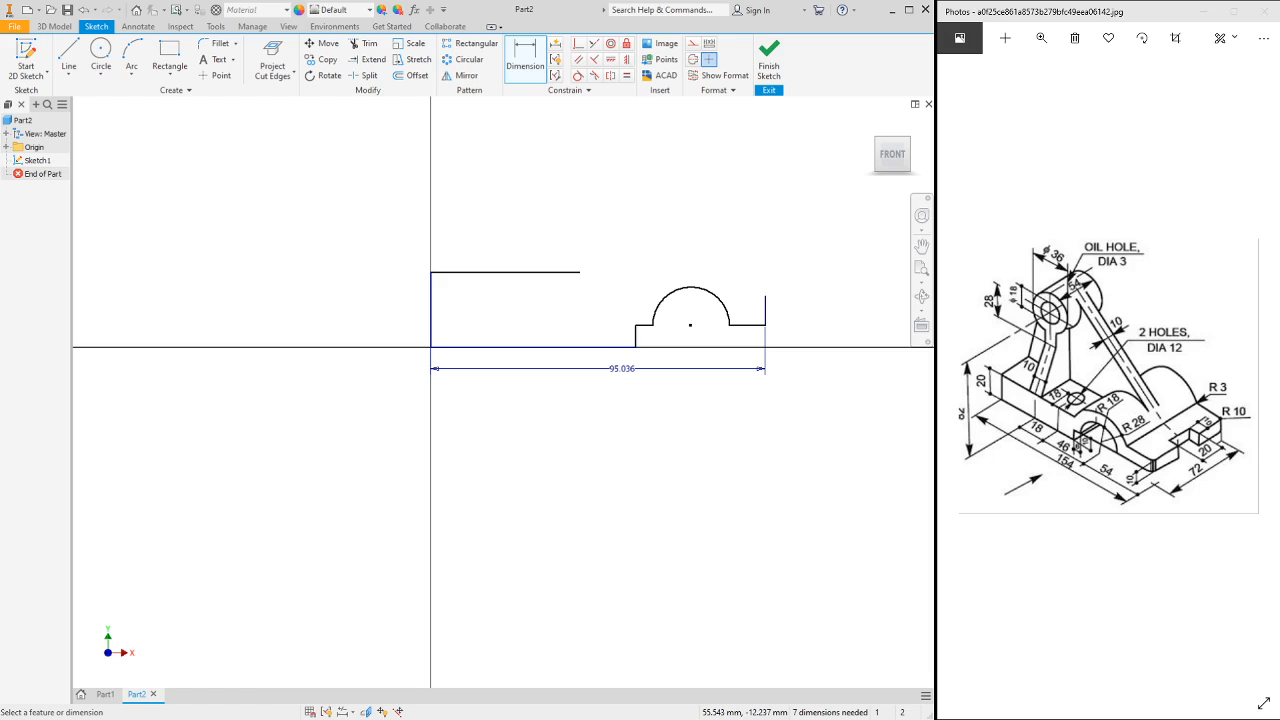
{"action": "type", "text": "154"}
{"action": "key", "text": "Return"}
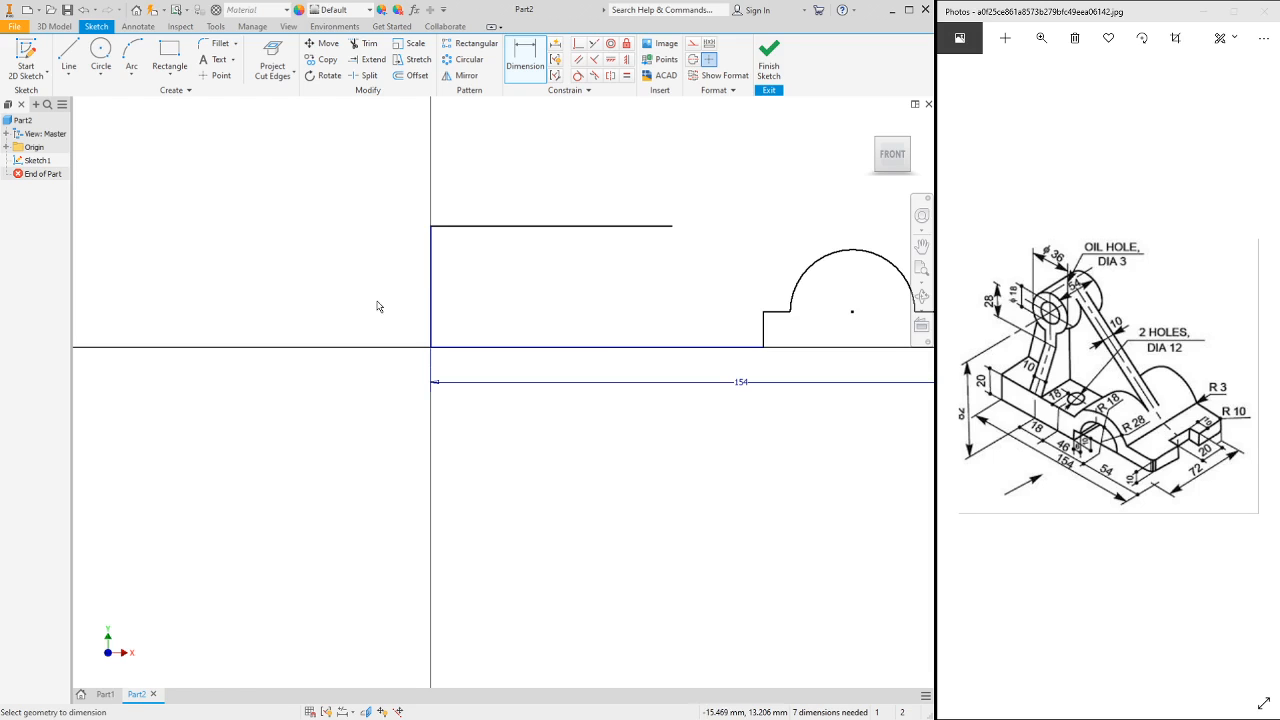
- Dimension the horizontal distance from the arch centre to the right end line as 54 mm
{"action": "scroll", "coordinate": [195, 315], "scroll_direction": "down", "scroll_amount": 4}
{"action": "scroll", "coordinate": [297, 265], "scroll_direction": "up", "scroll_amount": 2}
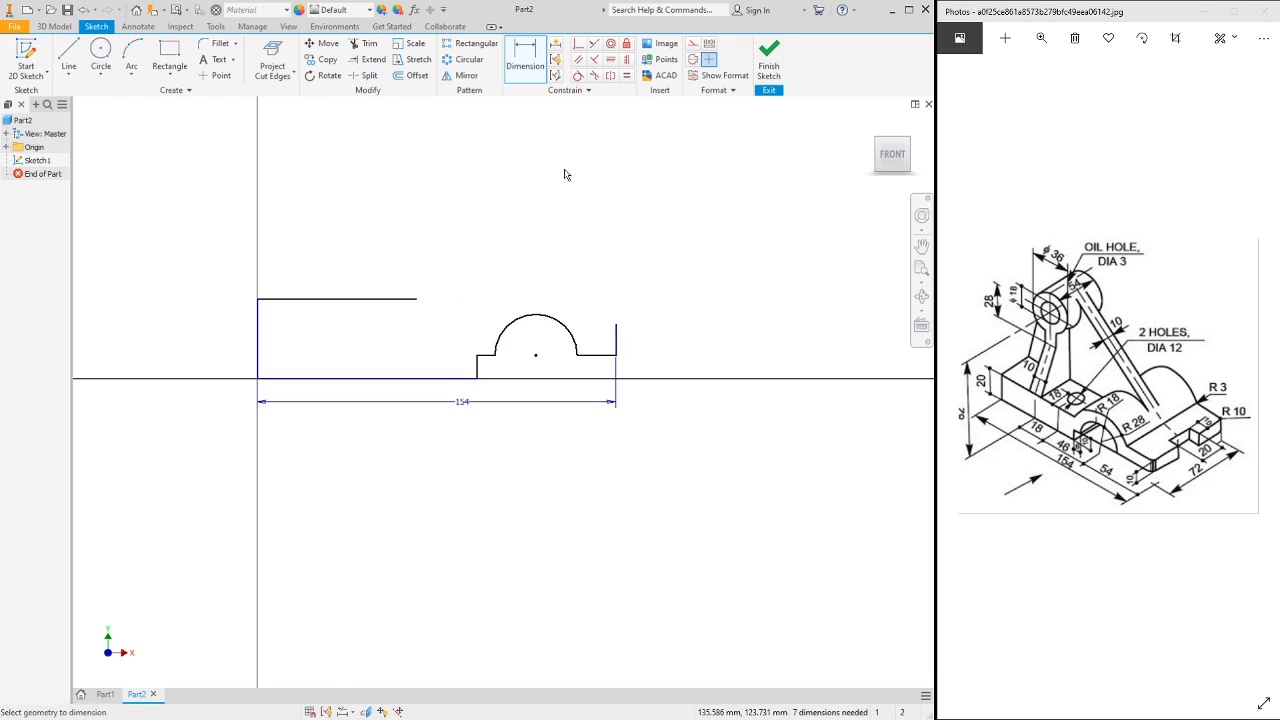
{"action": "left_click", "coordinate": [616, 340]}
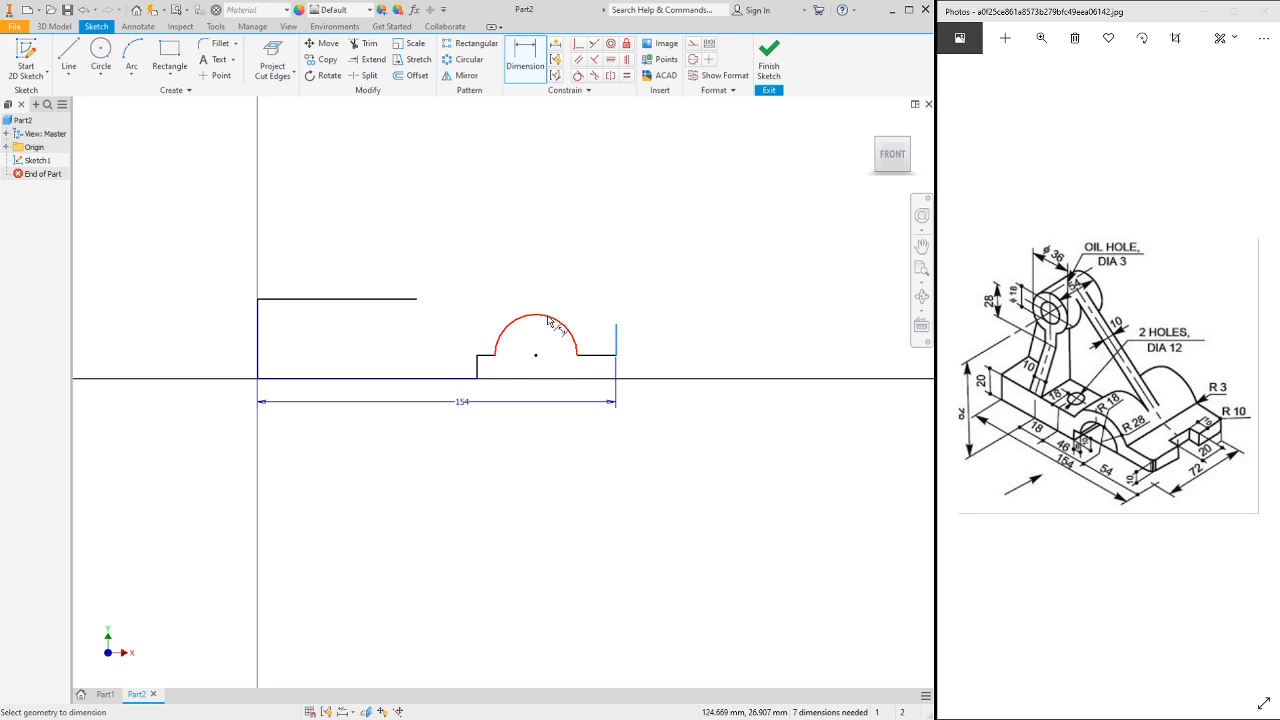
{"action": "left_click", "coordinate": [536, 355]}
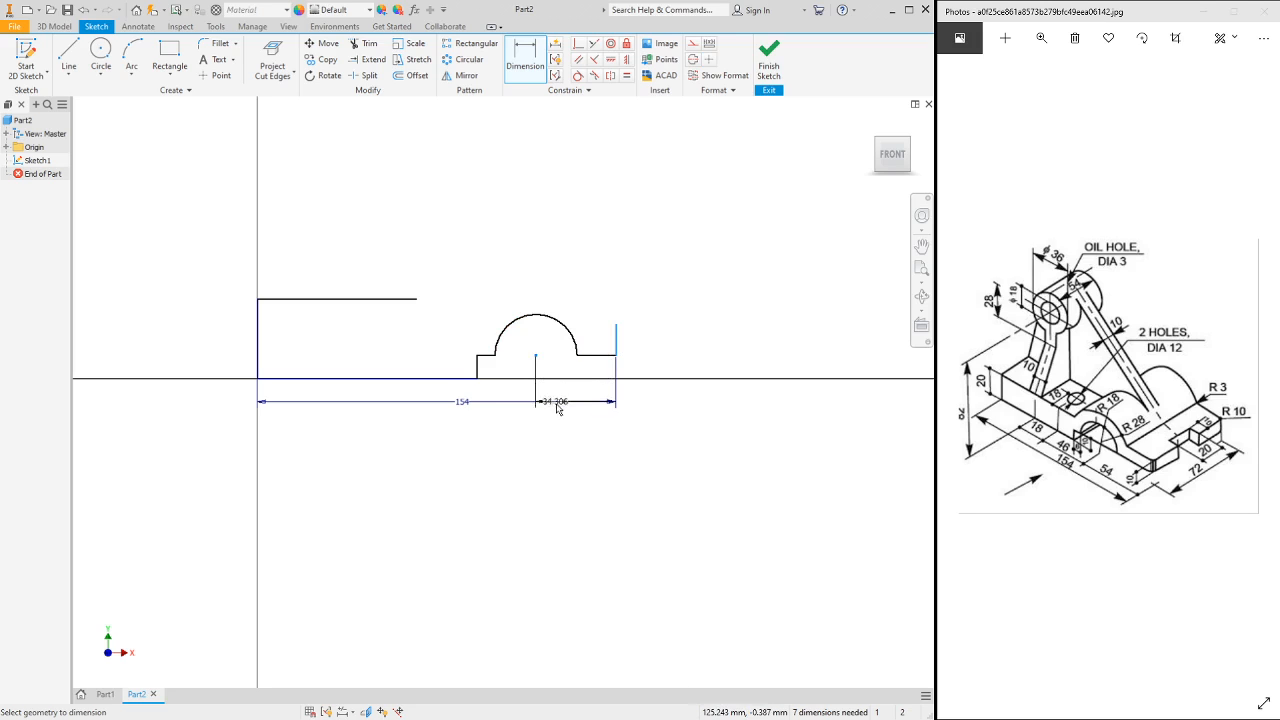
{"action": "left_click", "coordinate": [576, 394]}
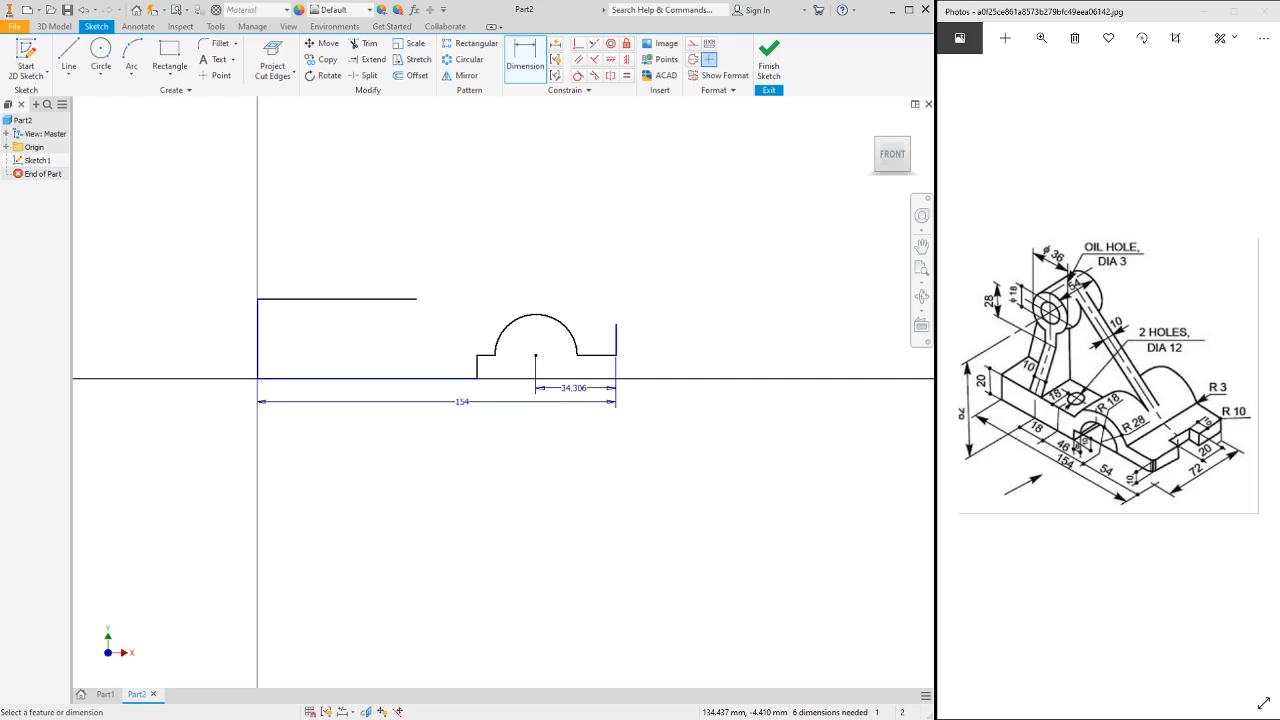
{"action": "key", "text": "Return"}
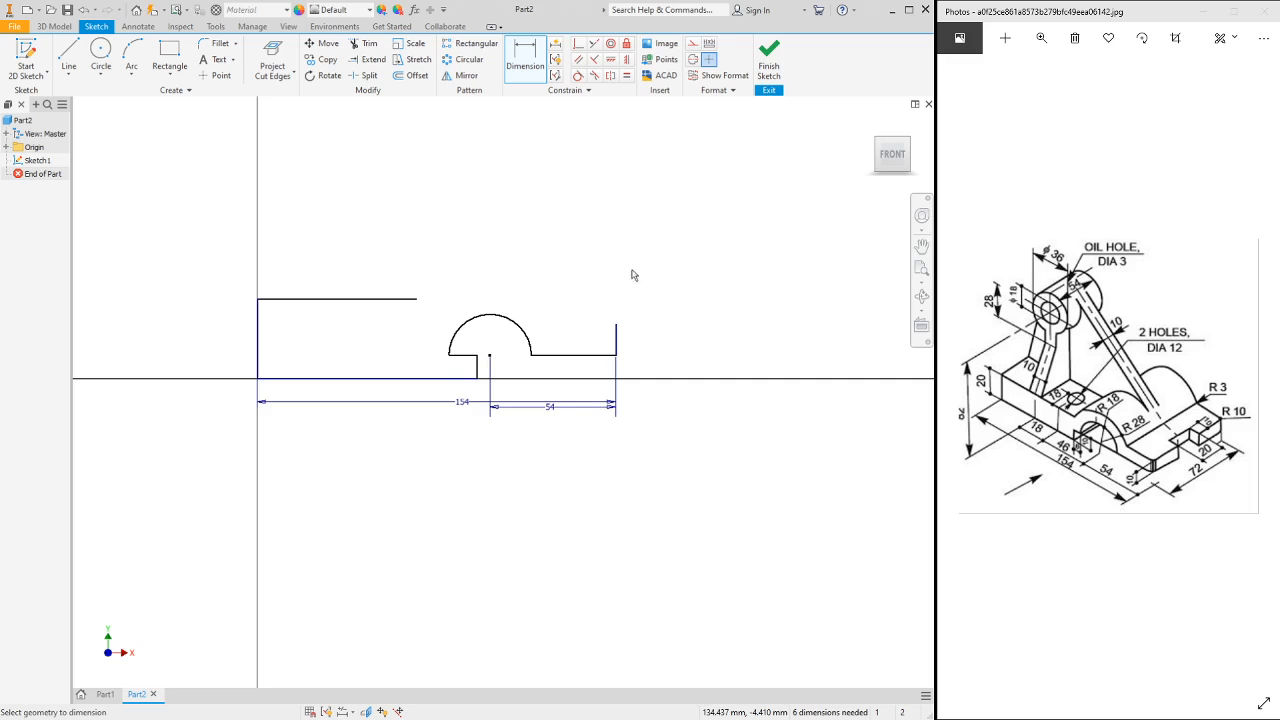
{"action": "key", "text": "Escape"}
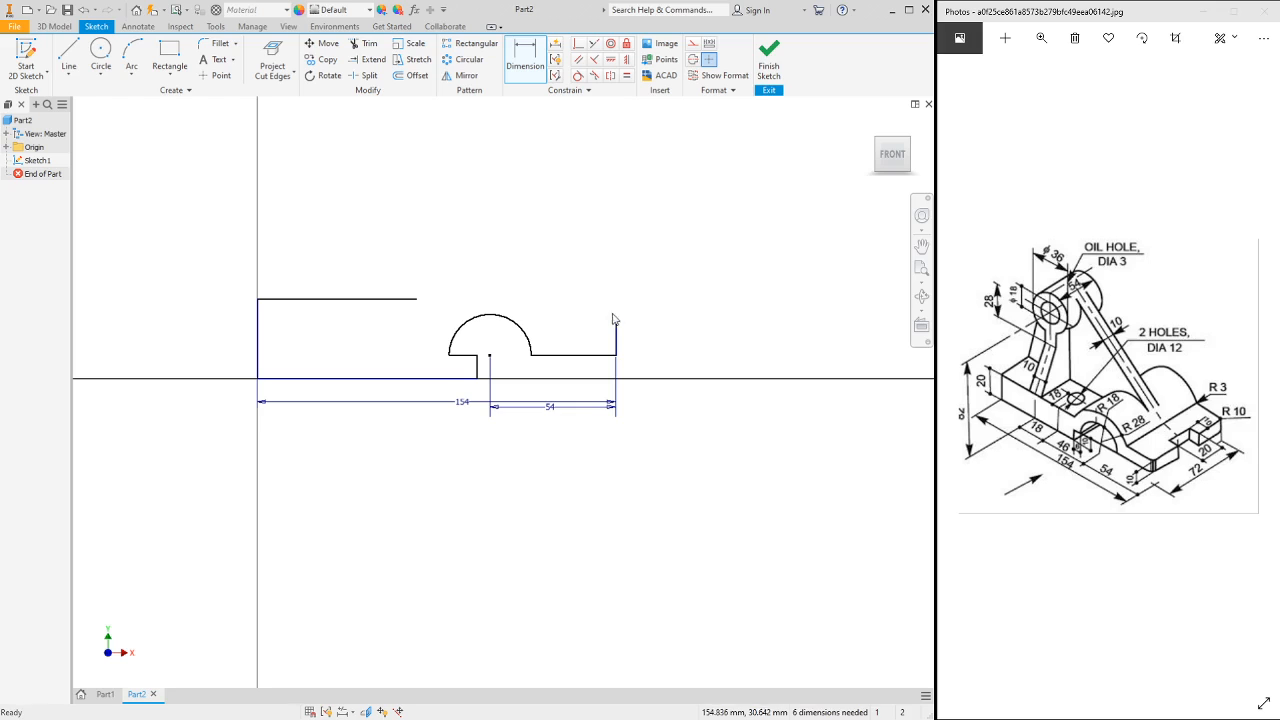
- Move the short vertical step line to the left of the arch and dimension the ledge between them as 8 mm
{"action": "left_click", "coordinate": [478, 370]}
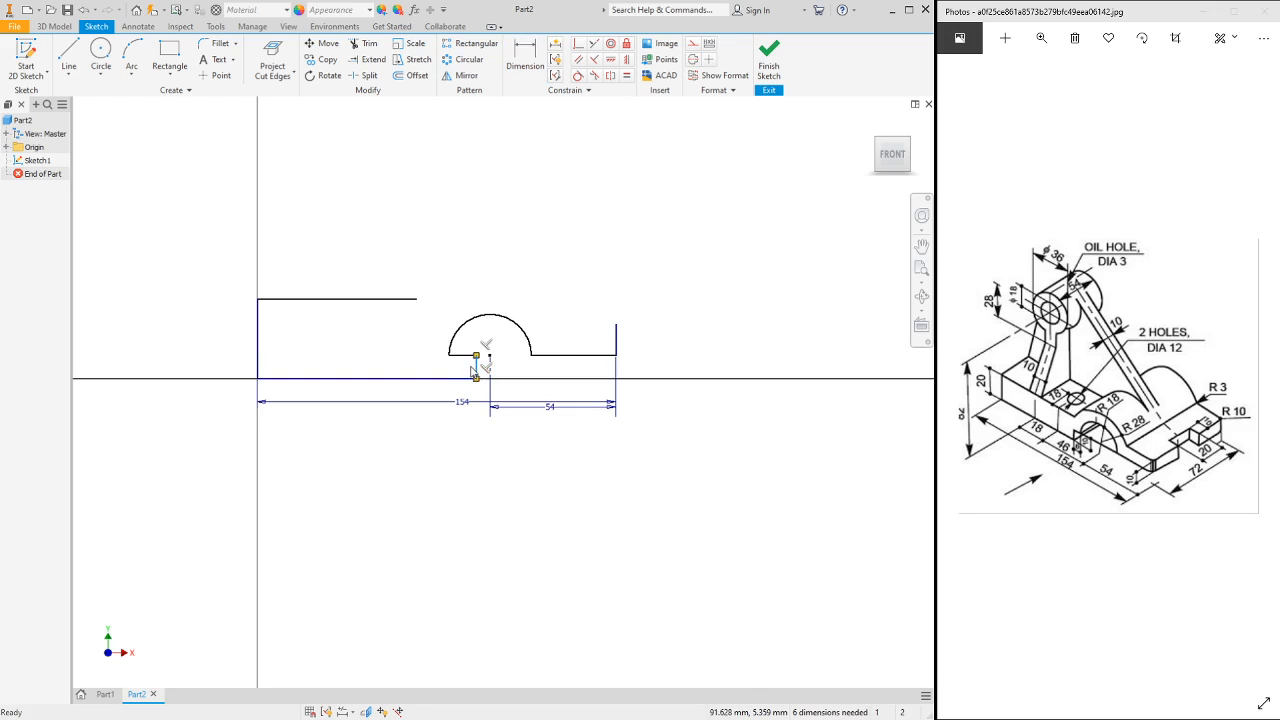
{"action": "left_click_drag", "start_coordinate": [484, 368], "coordinate": [428, 360]}
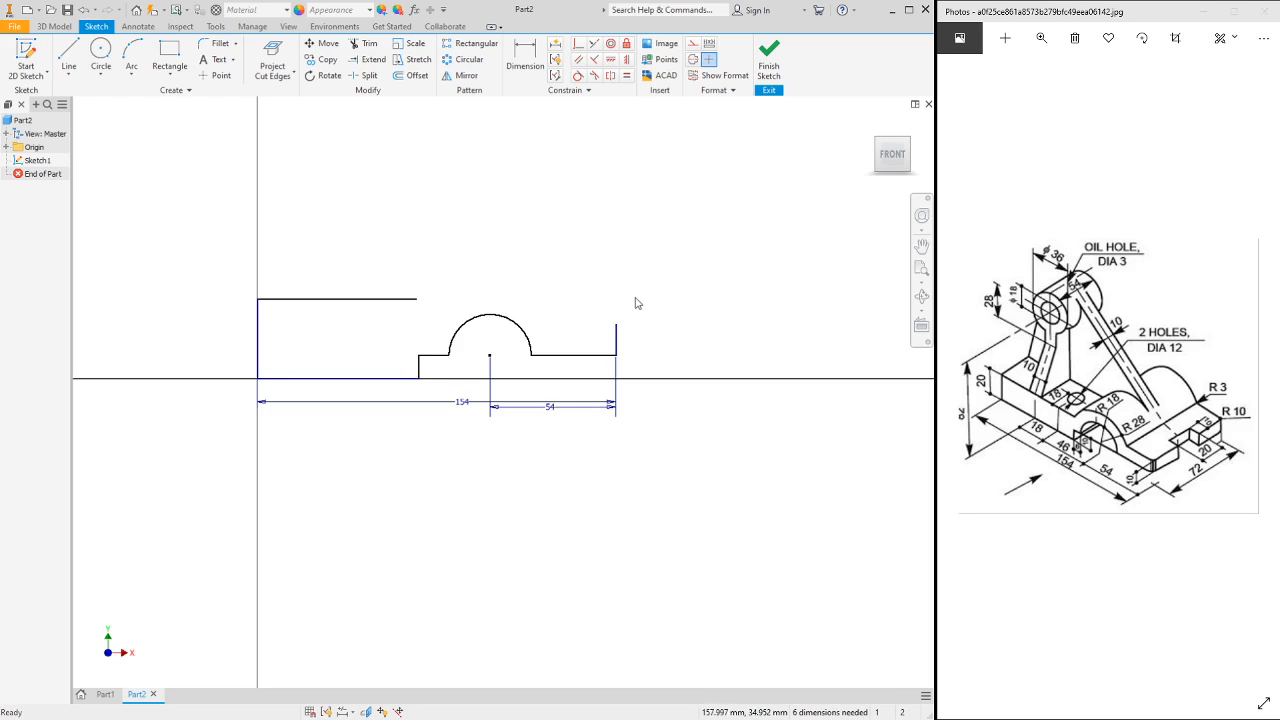
{"action": "left_click", "coordinate": [517, 61]}
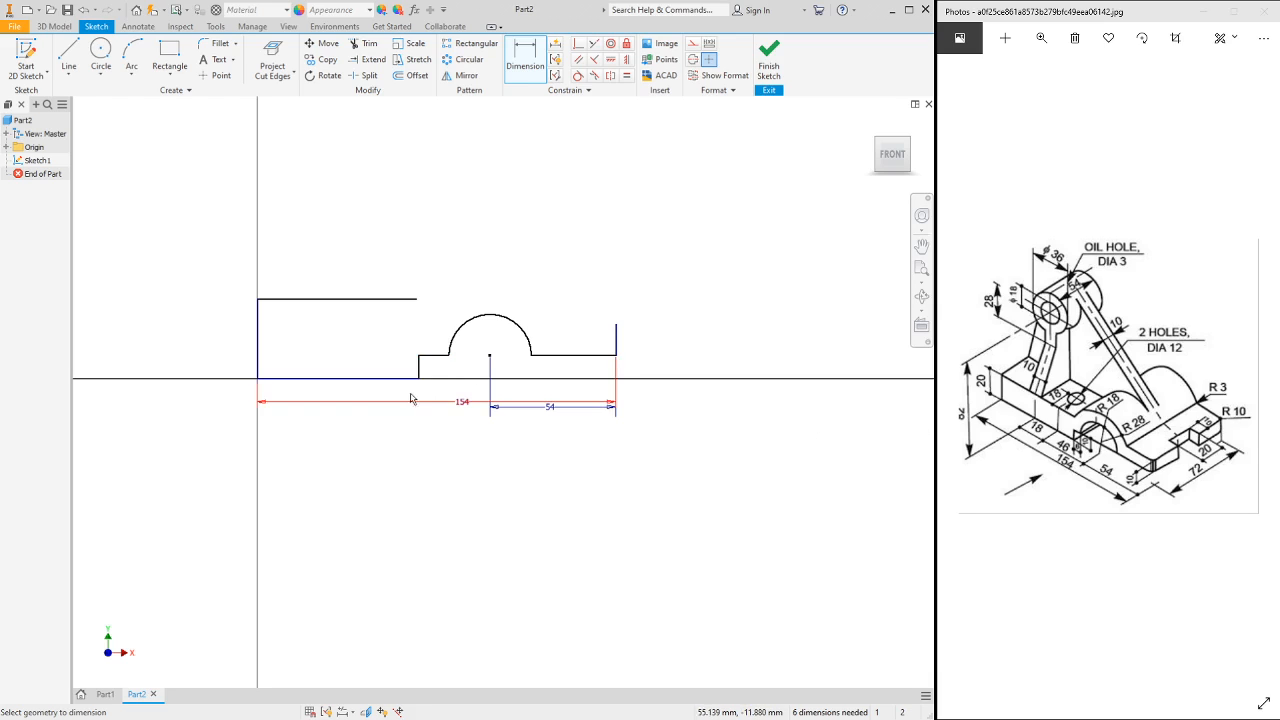
{"action": "left_click", "coordinate": [434, 356]}
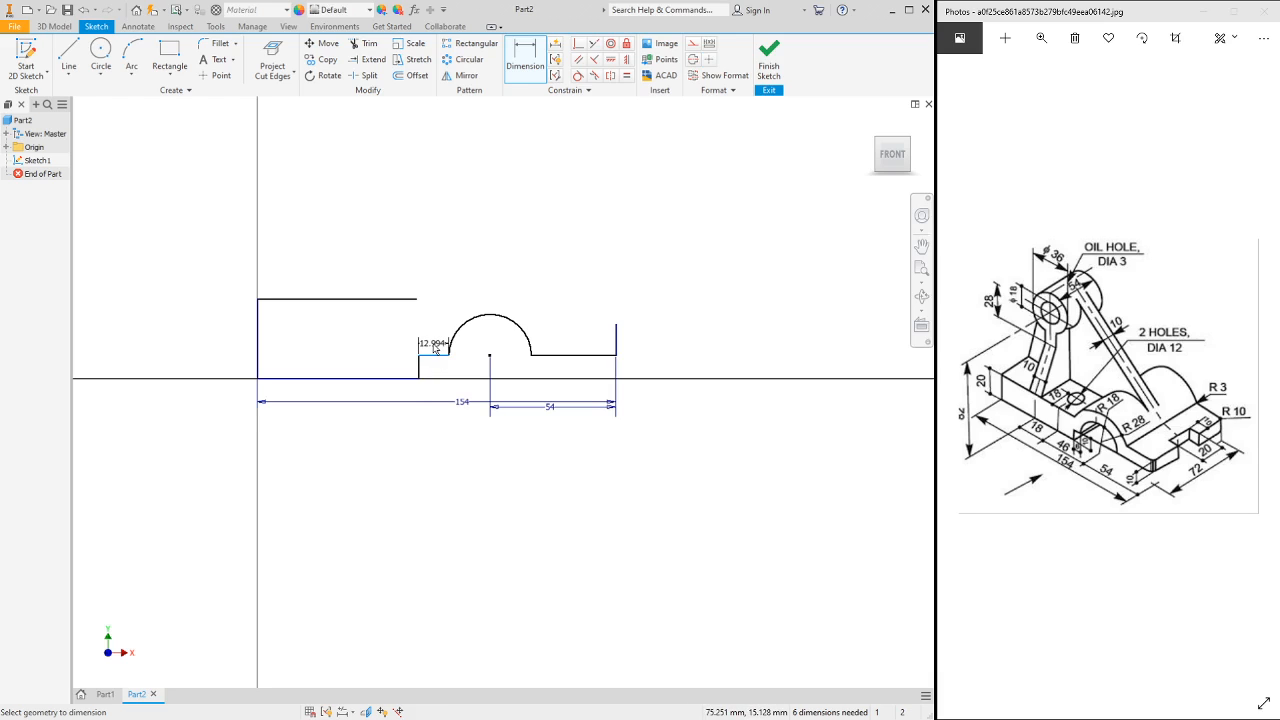
{"action": "left_click", "coordinate": [432, 347]}
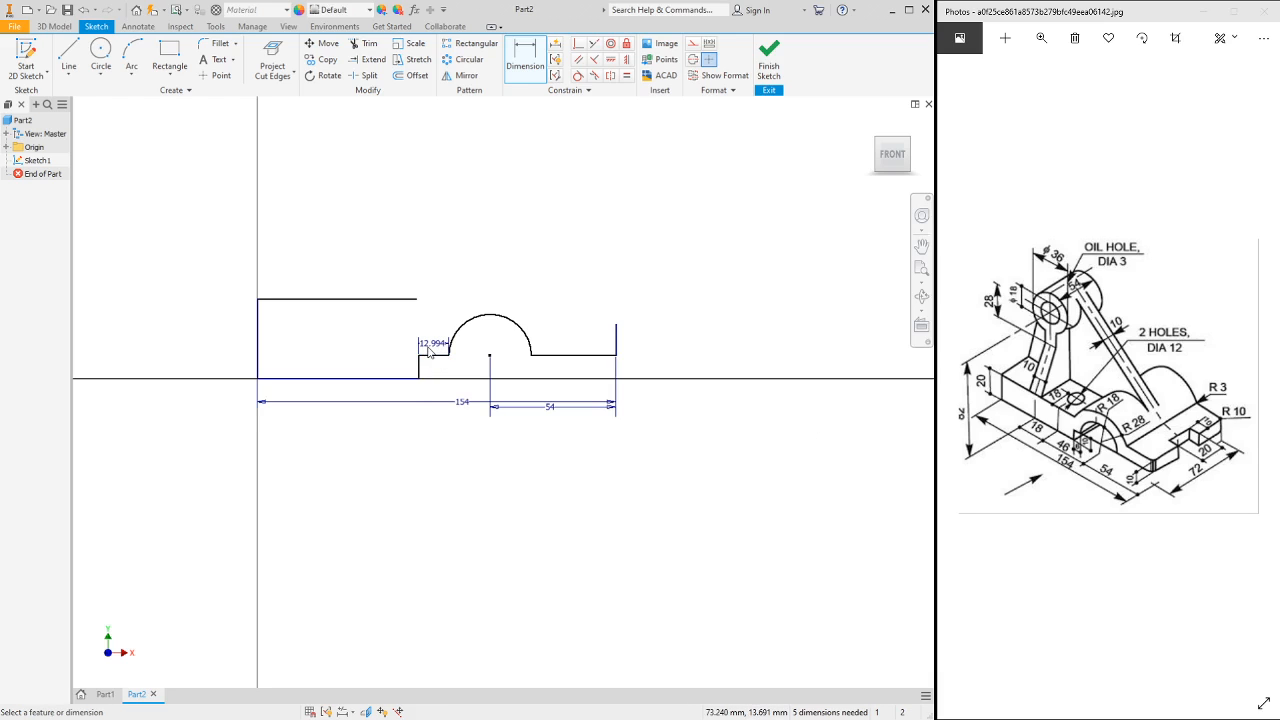
{"action": "type", "text": "8"}
{"action": "key", "text": "Return"}
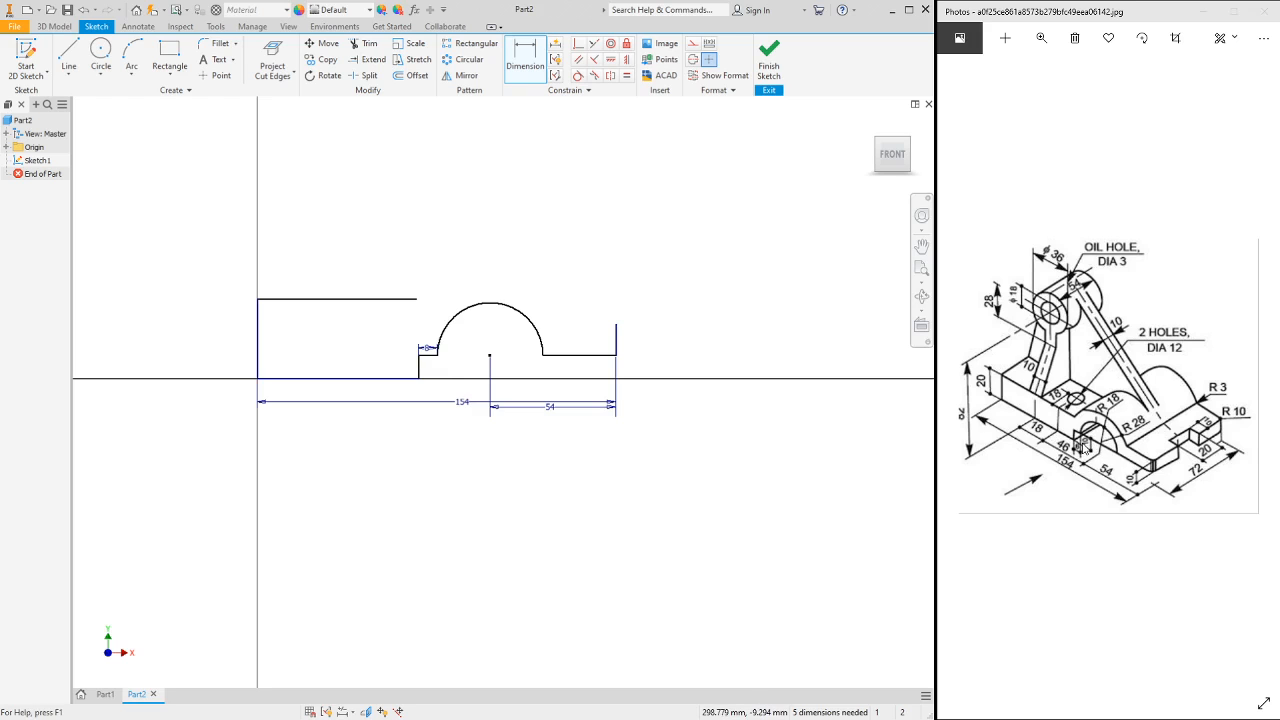
- Check the arch details in the reference drawing and dimension the height of the short vertical step line
{"action": "scroll", "coordinate": [1084, 446], "scroll_direction": "up", "scroll_amount": 4}
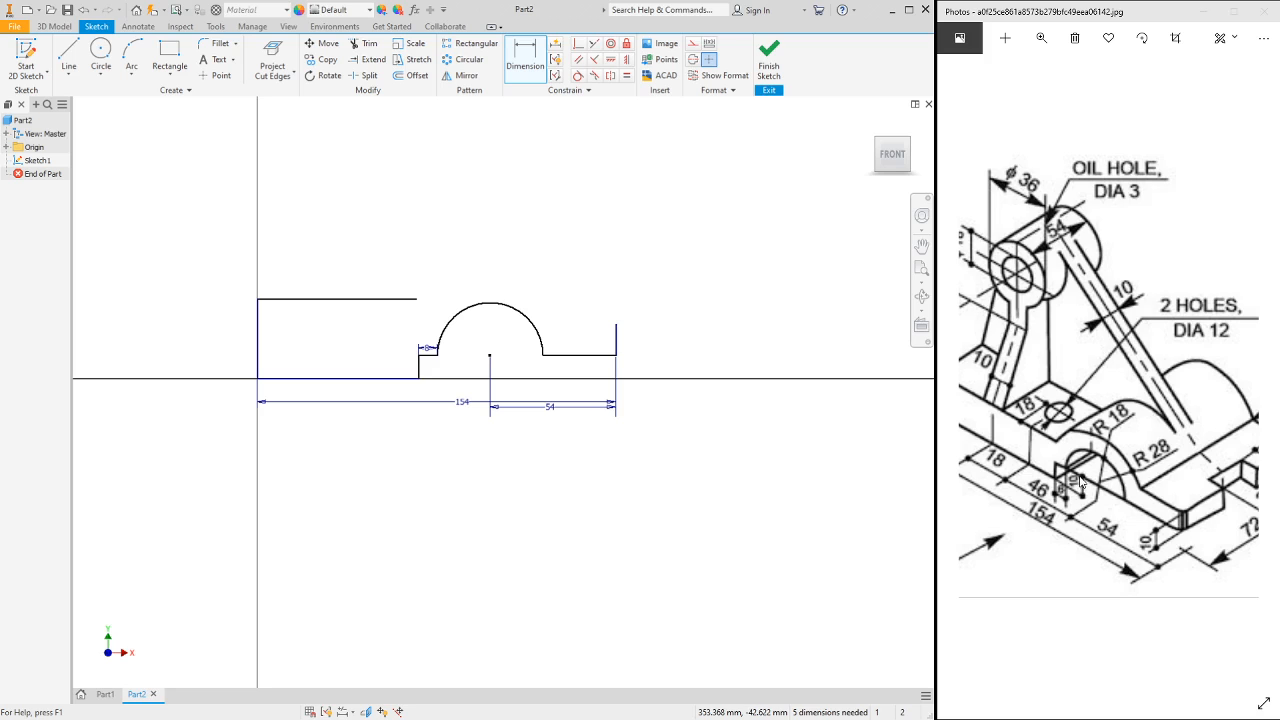
{"action": "scroll", "coordinate": [1080, 483], "scroll_direction": "down", "scroll_amount": 3}
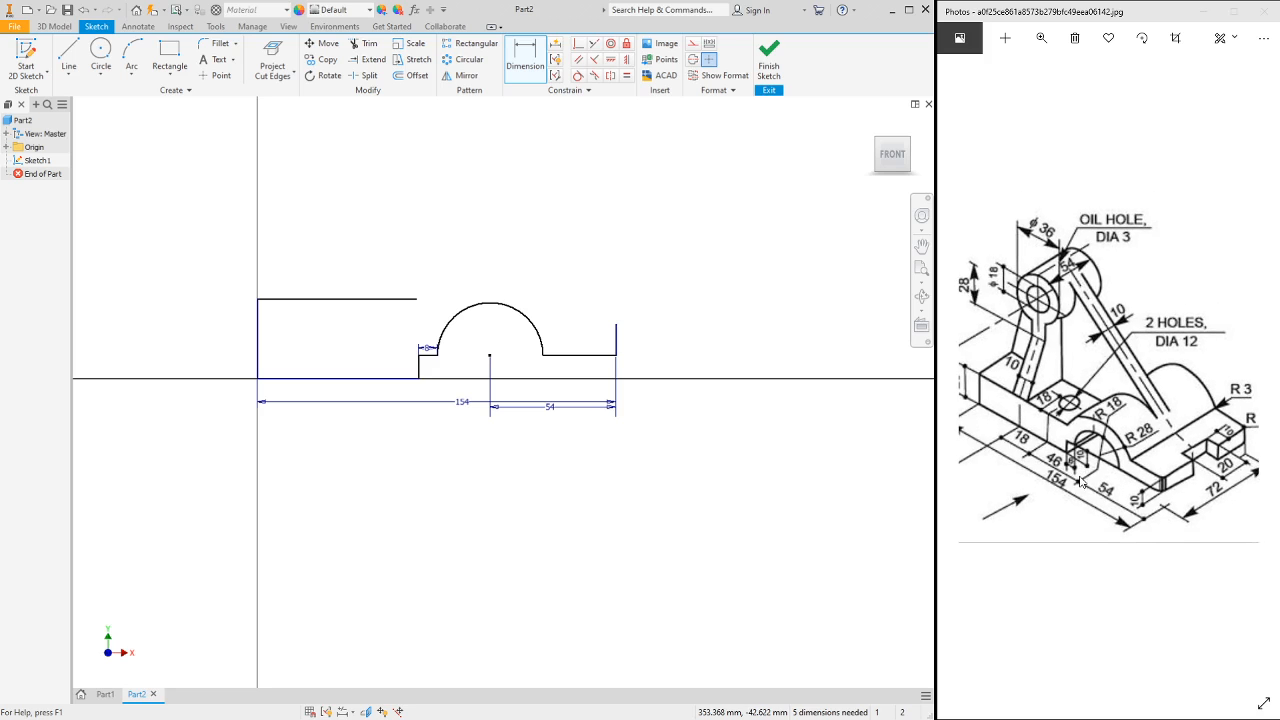
{"action": "left_click", "coordinate": [419, 364]}
{"action": "left_click", "coordinate": [408, 371]}
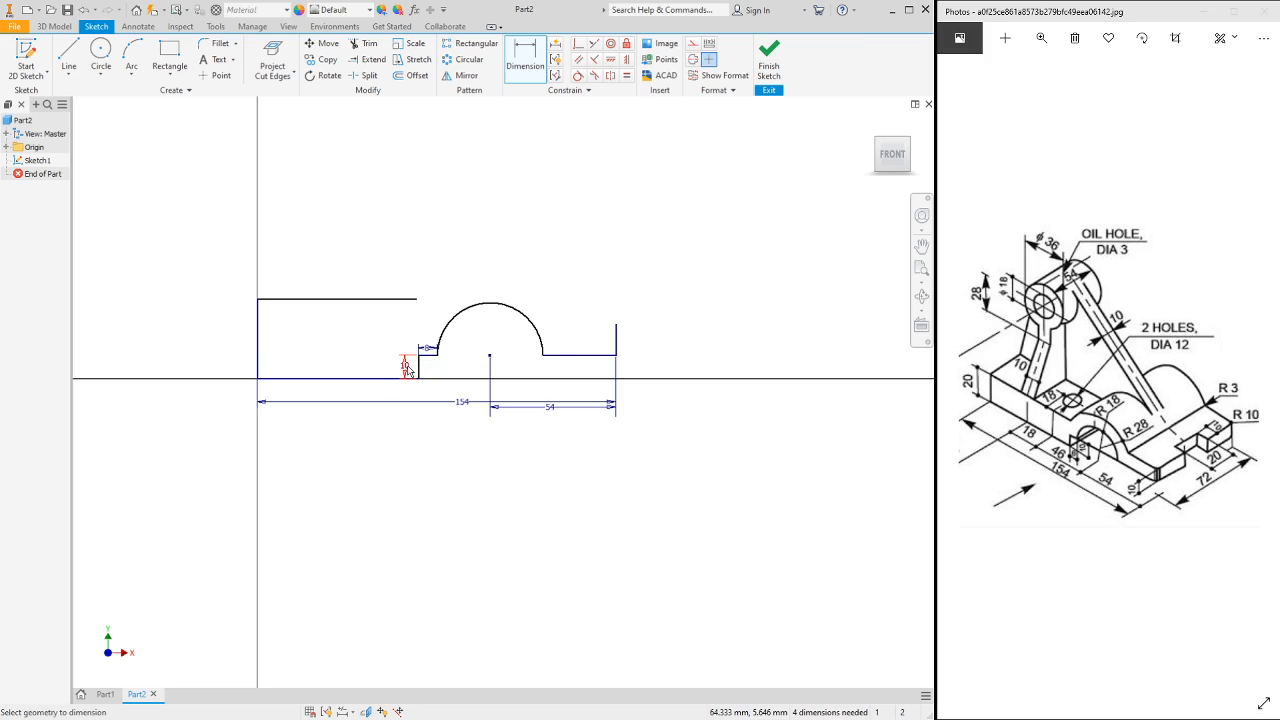
- Dimension the height of the short vertical line at the right end of the profile as 10 mm
{"action": "left_click", "coordinate": [617, 345]}
{"action": "left_click", "coordinate": [630, 342]}
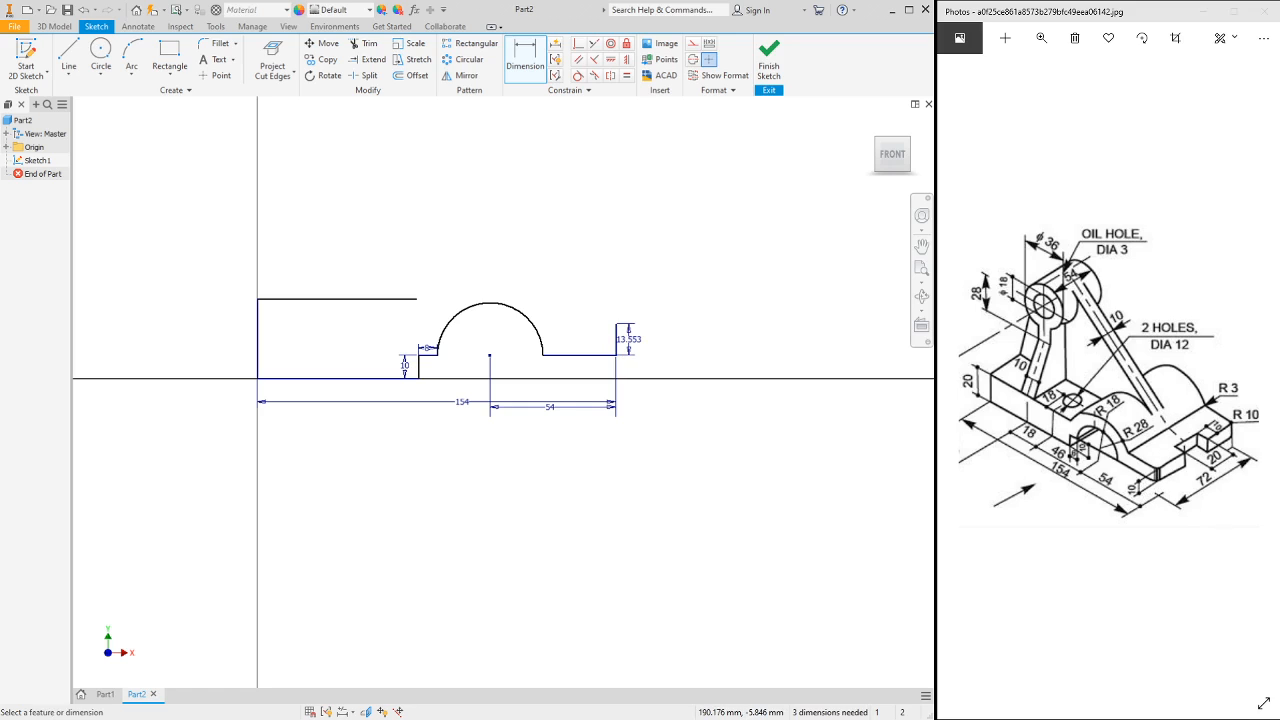
{"action": "type", "text": "10"}
{"action": "key", "text": "Return"}
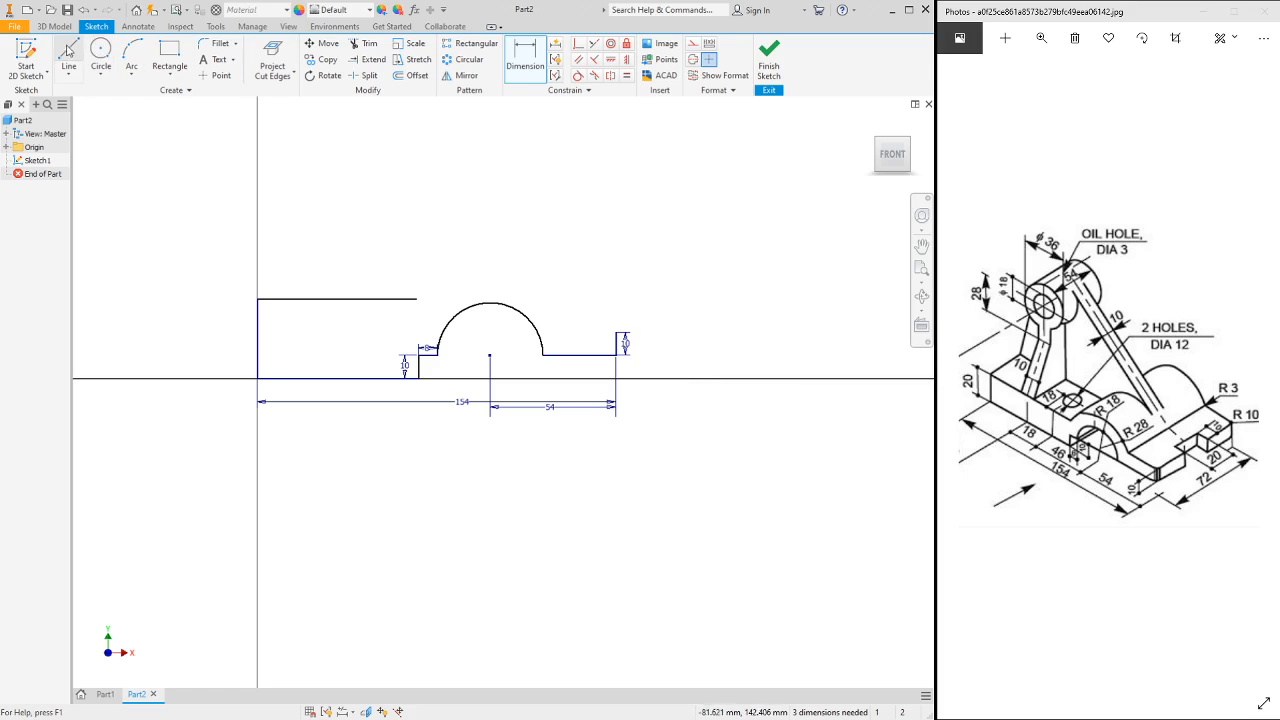
- Draw a circle centred on the arch centre, outside the existing arch, and dimension its diameter as 56 mm
{"action": "left_click", "coordinate": [100, 44]}
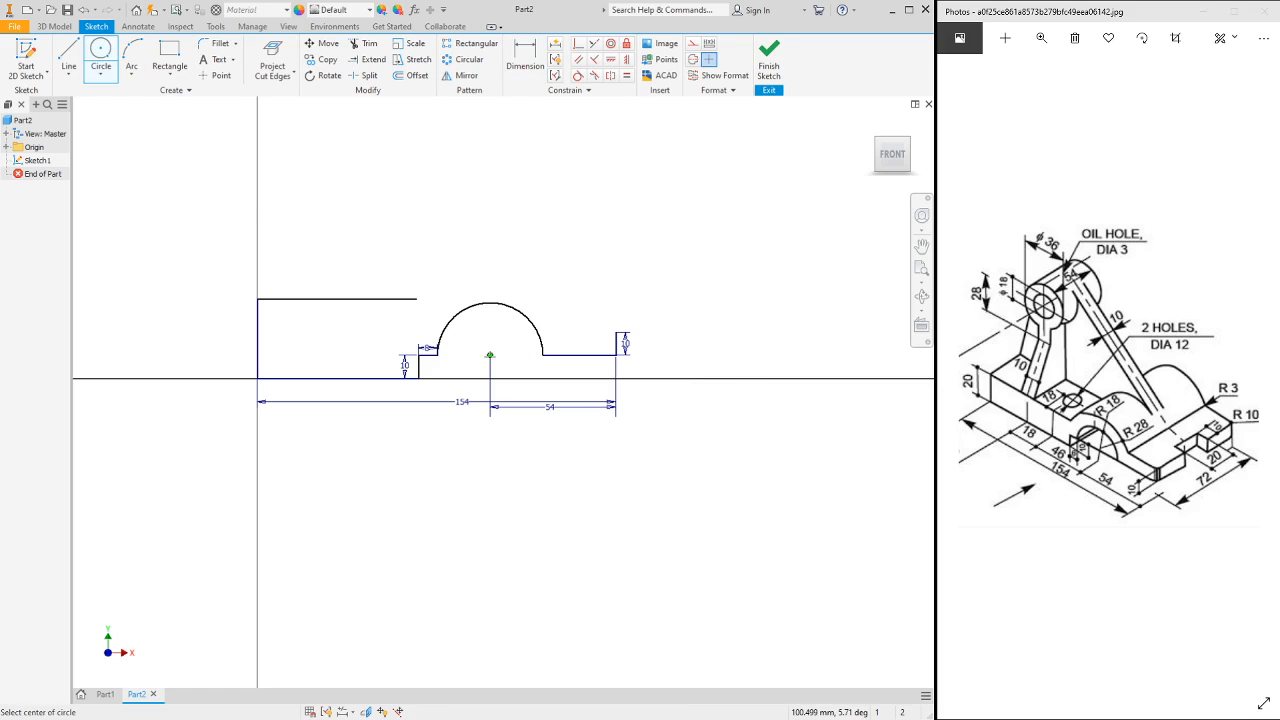
{"action": "left_click", "coordinate": [490, 355]}
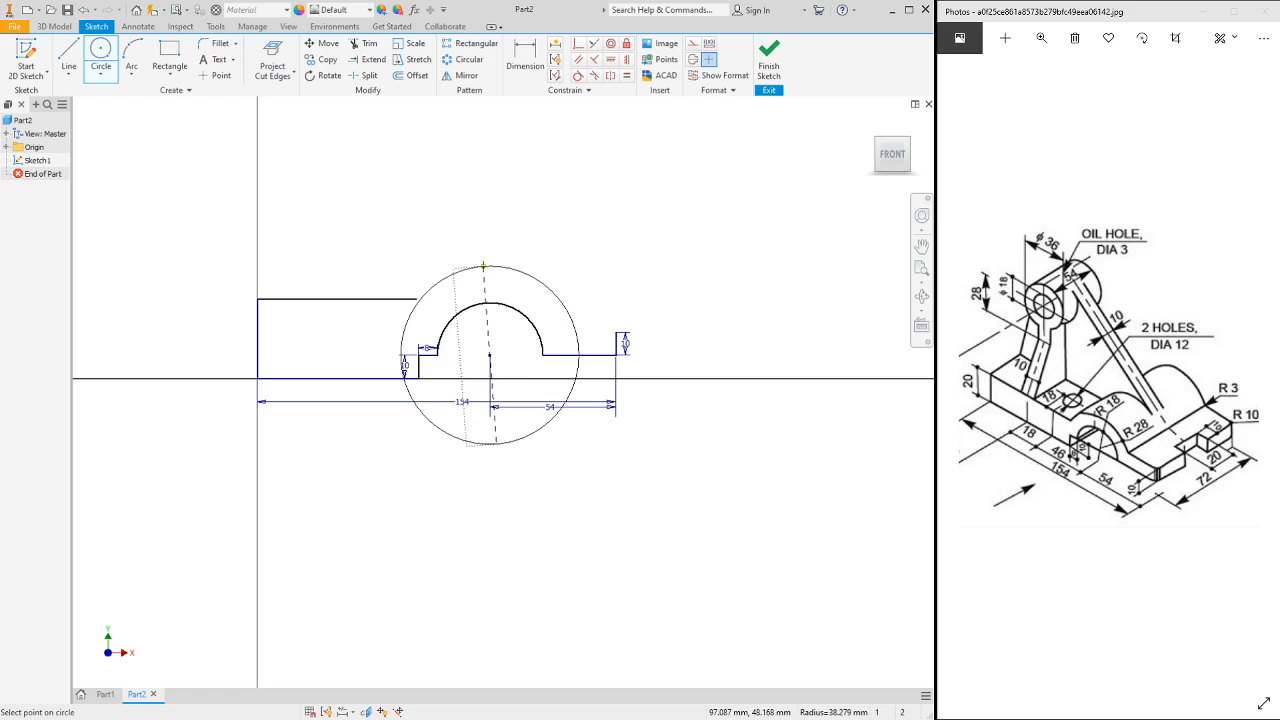
{"action": "left_click", "coordinate": [484, 266]}
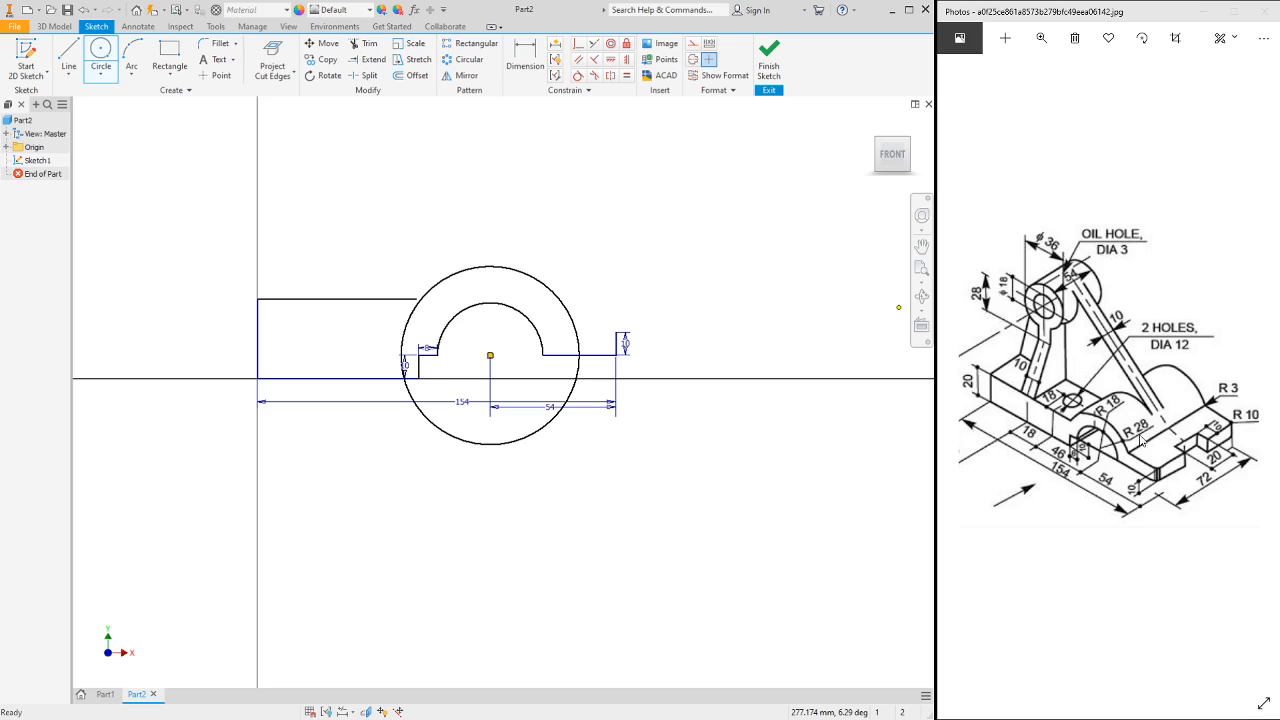
{"action": "left_click", "coordinate": [523, 76]}
{"action": "left_click", "coordinate": [575, 322]}
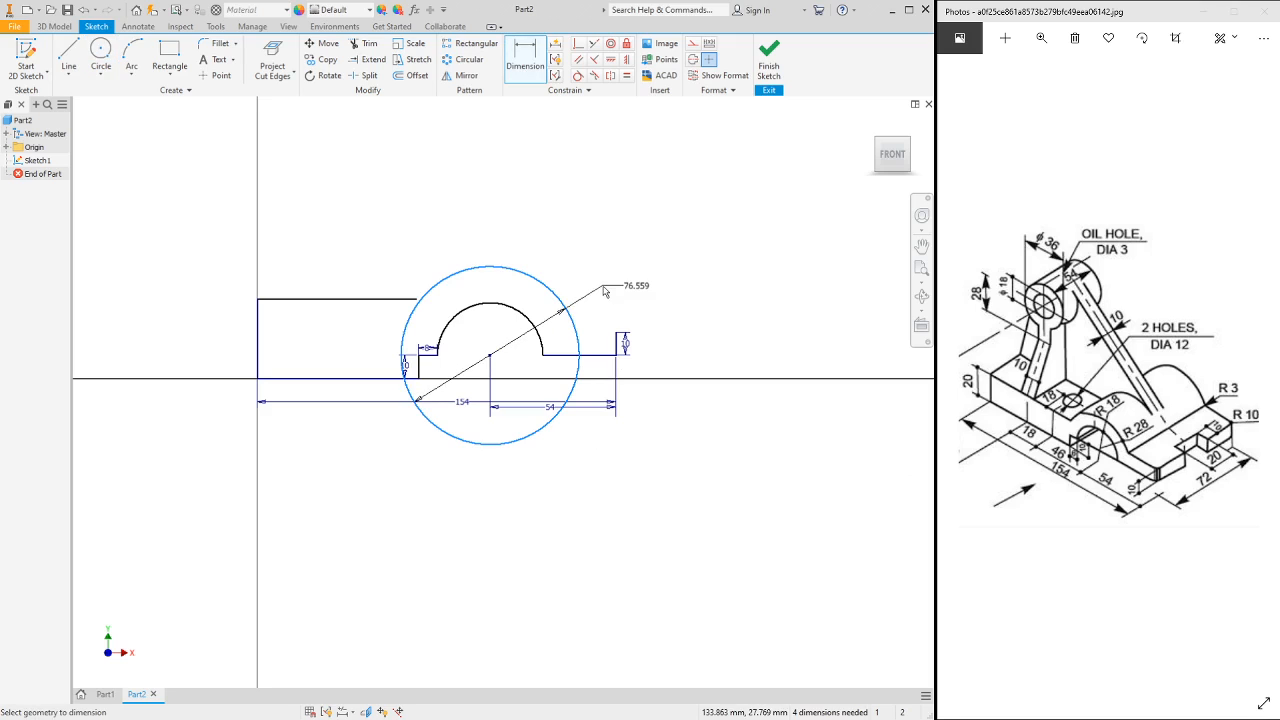
{"action": "left_click", "coordinate": [585, 284]}
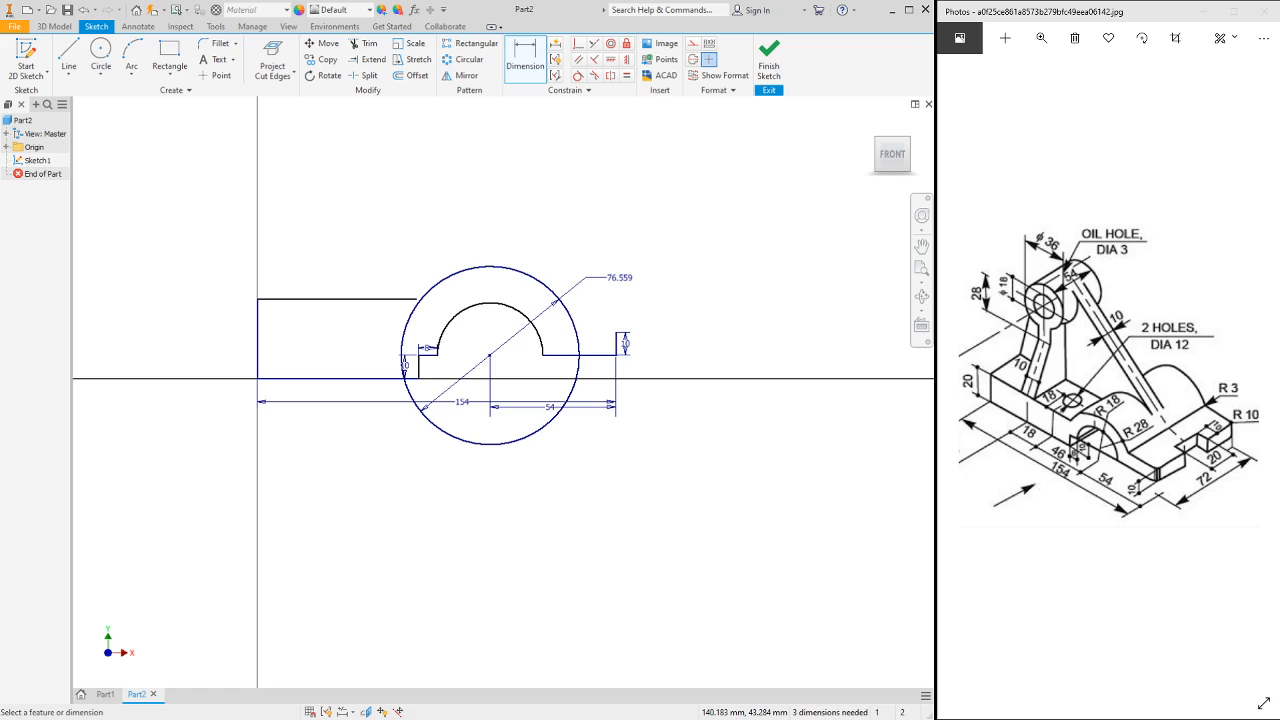
{"action": "type", "text": "56"}
{"action": "key", "text": "Return"}
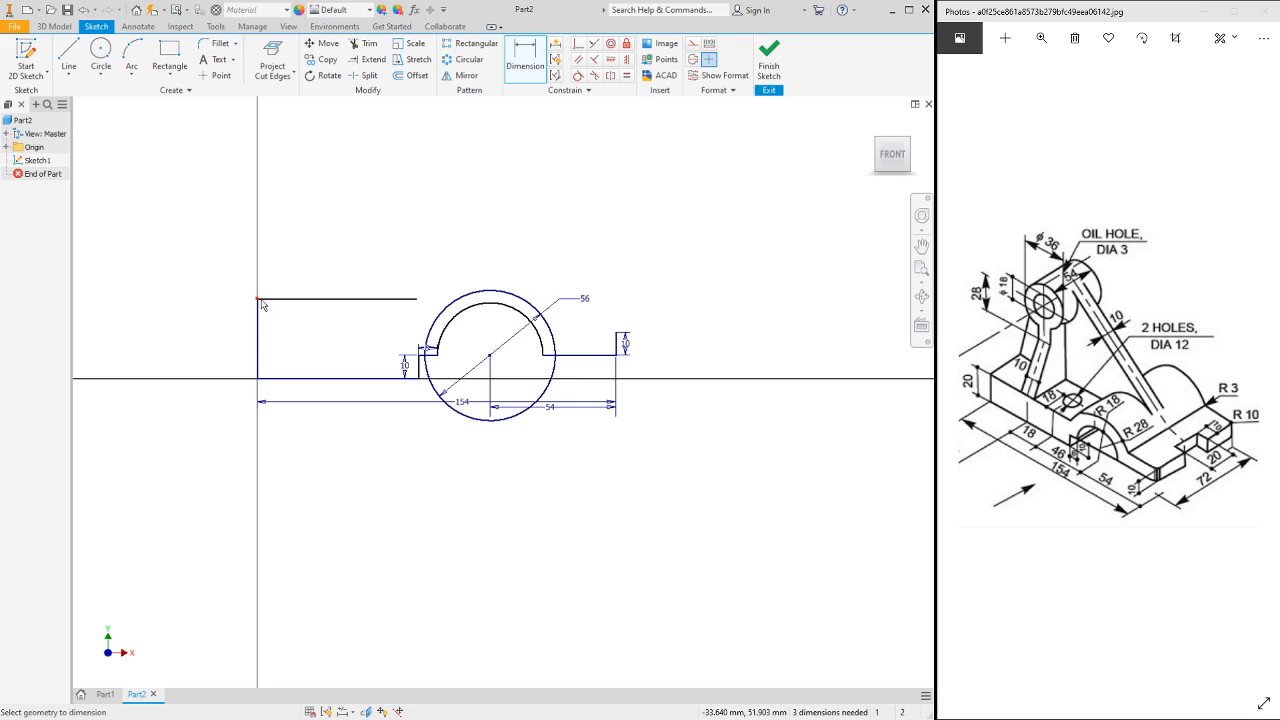
- Dimension the height of the profile's left vertical line as 20 mm
{"action": "left_click", "coordinate": [255, 362]}
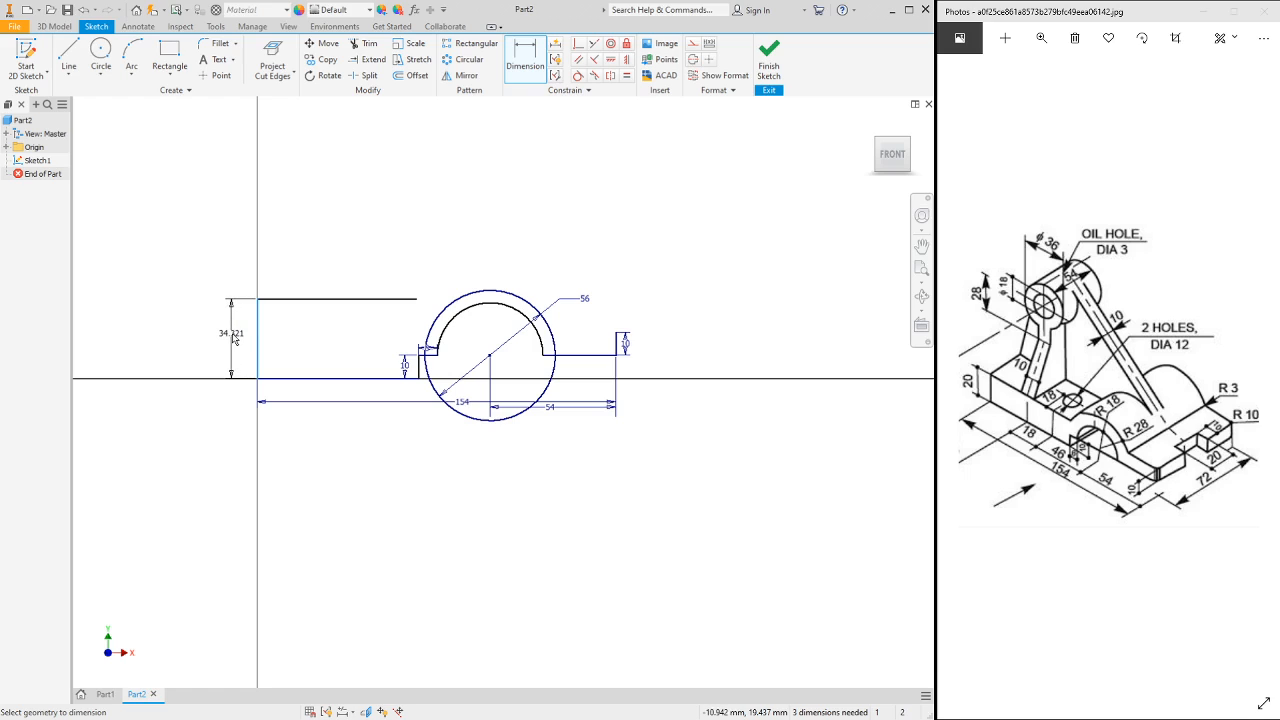
{"action": "type", "text": "20"}
{"action": "left_click", "coordinate": [232, 340]}
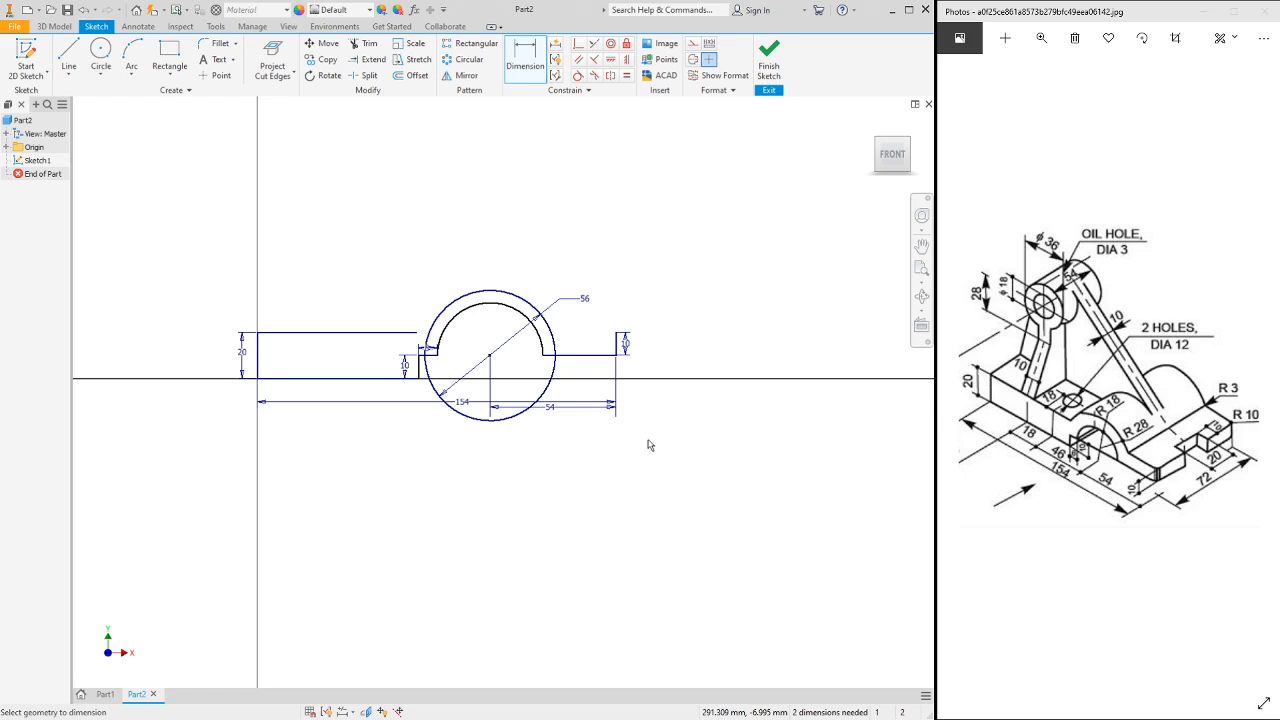
- Extend the upper horizontal line of the left block to meet the 56 mm circle
{"action": "scroll", "coordinate": [471, 367], "scroll_direction": "down", "scroll_amount": 3}
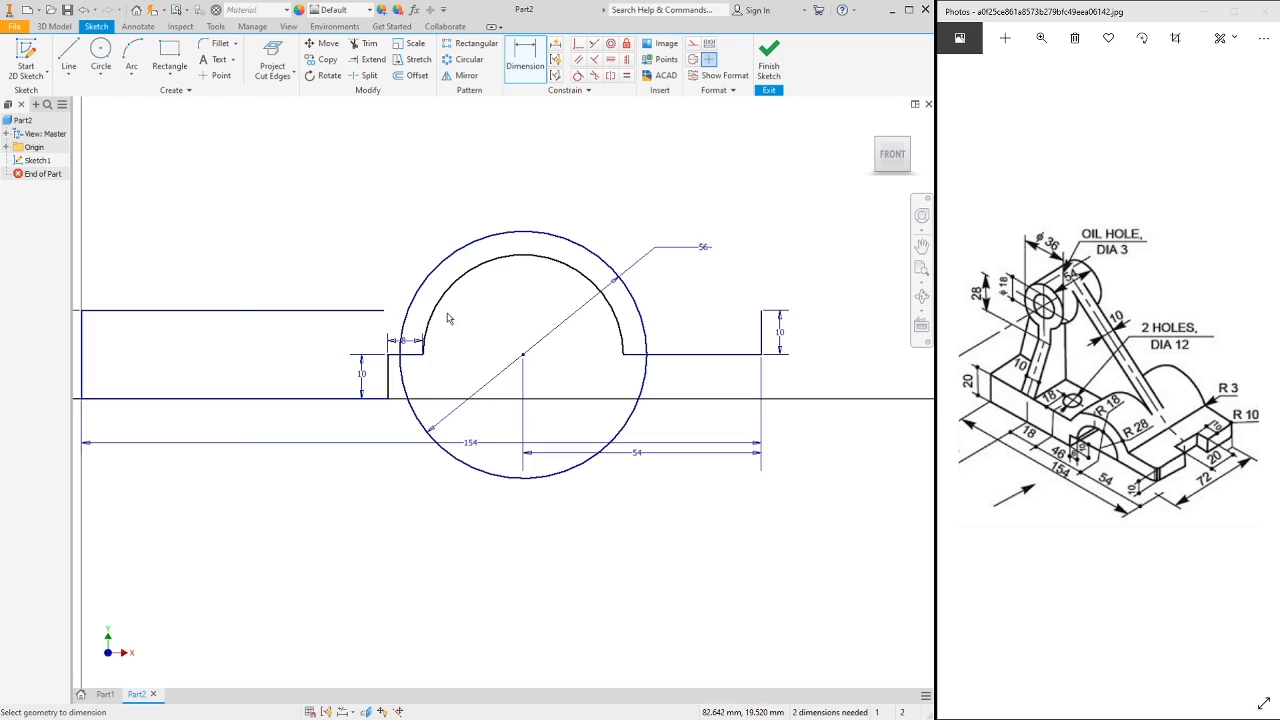
{"action": "scroll", "coordinate": [462, 305], "scroll_direction": "up", "scroll_amount": 3}
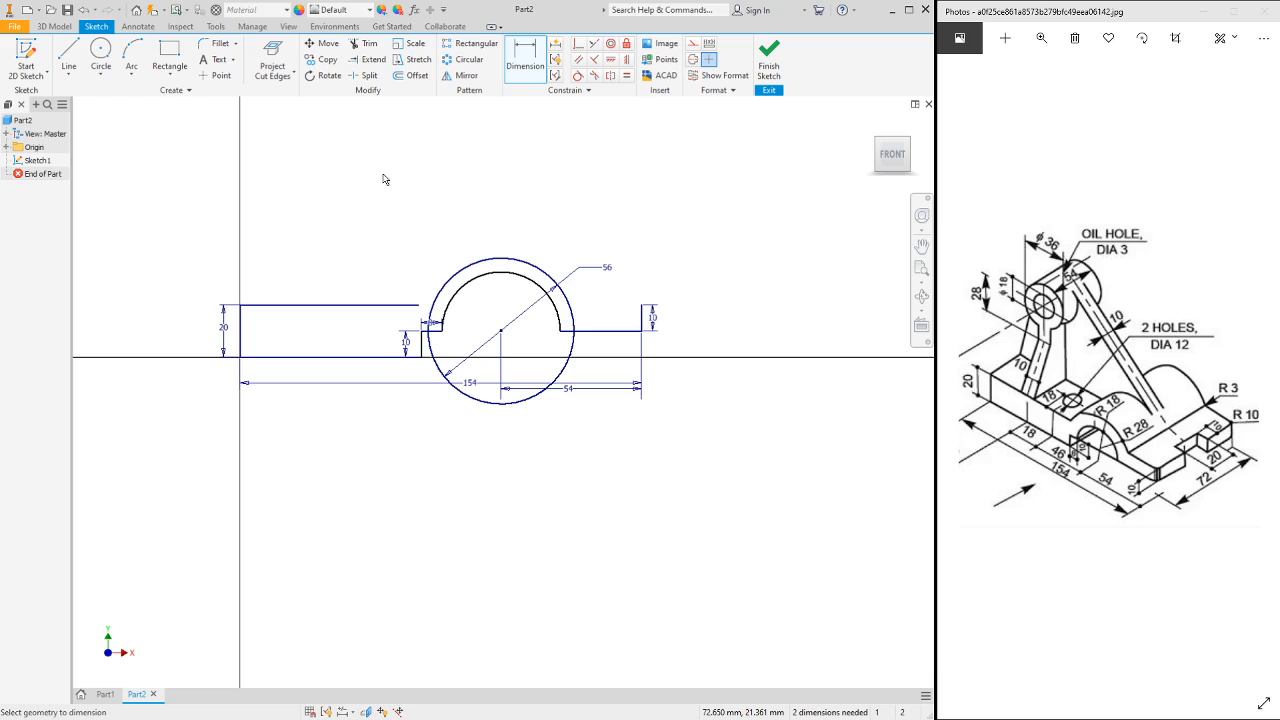
{"action": "left_click", "coordinate": [373, 61]}
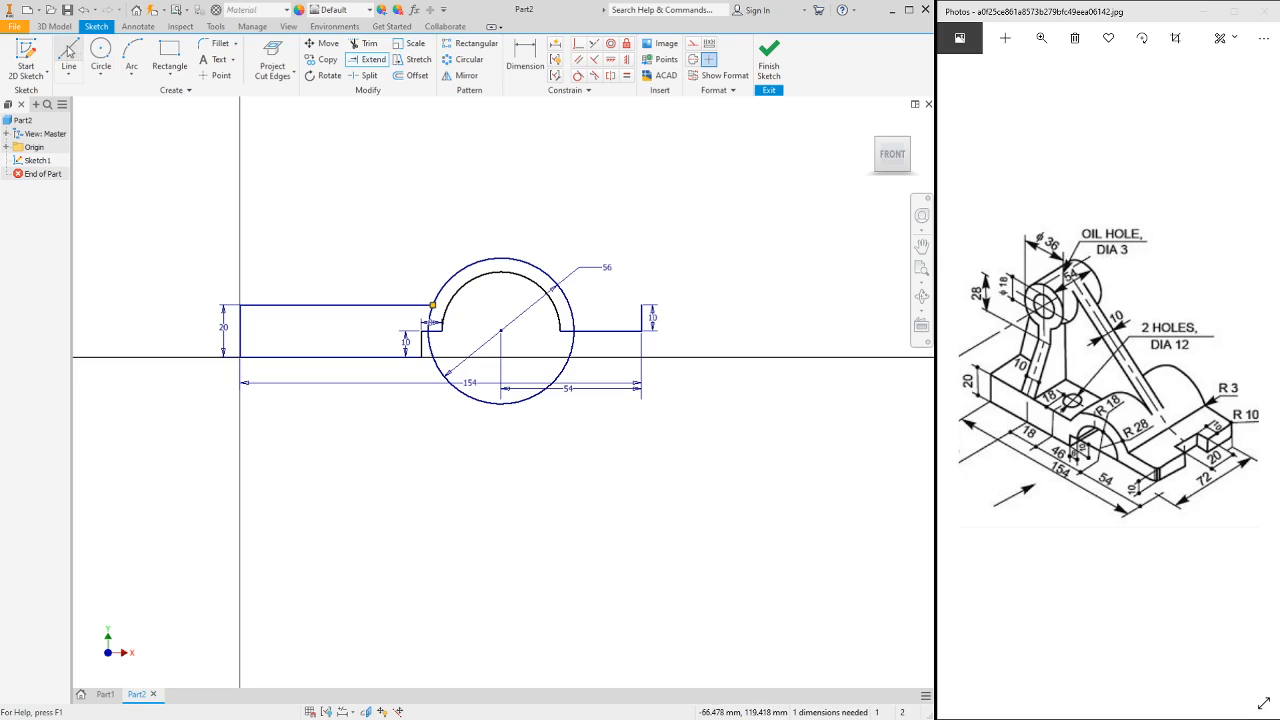
- Draw a horizontal line from the top of the right vertical end line to the 56 mm circle
{"action": "left_click", "coordinate": [68, 52]}
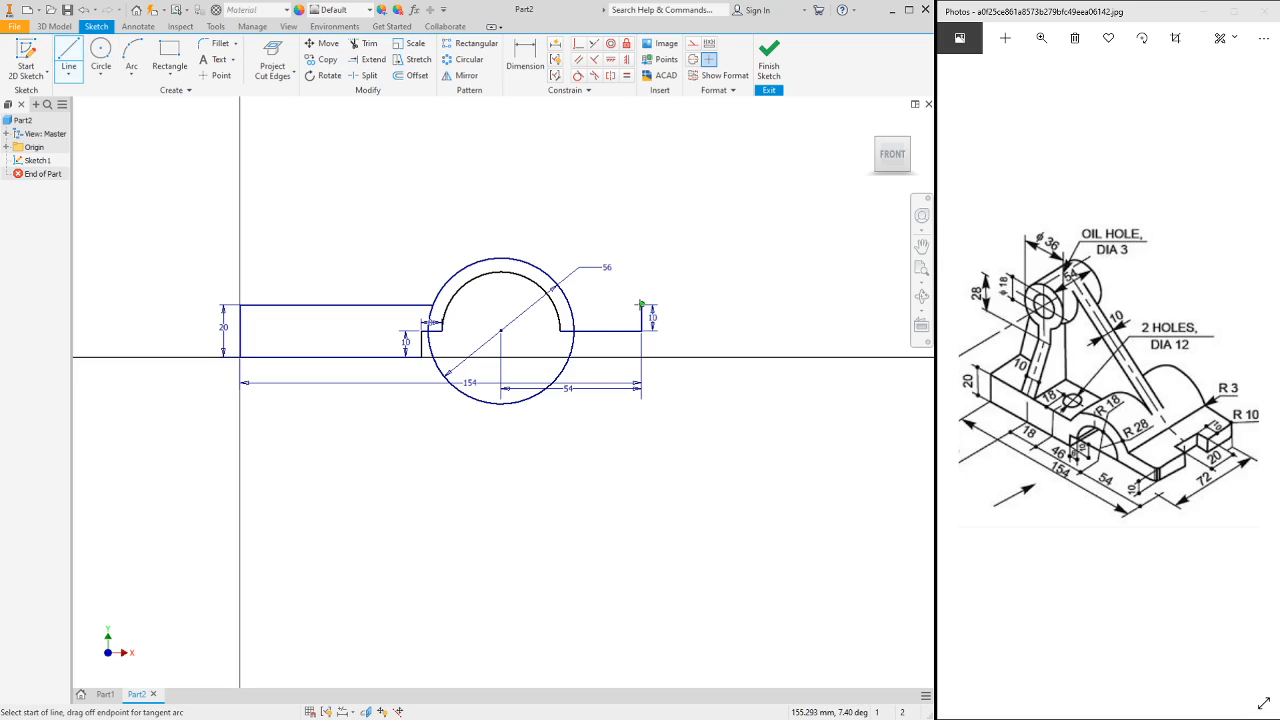
{"action": "left_click", "coordinate": [641, 304]}
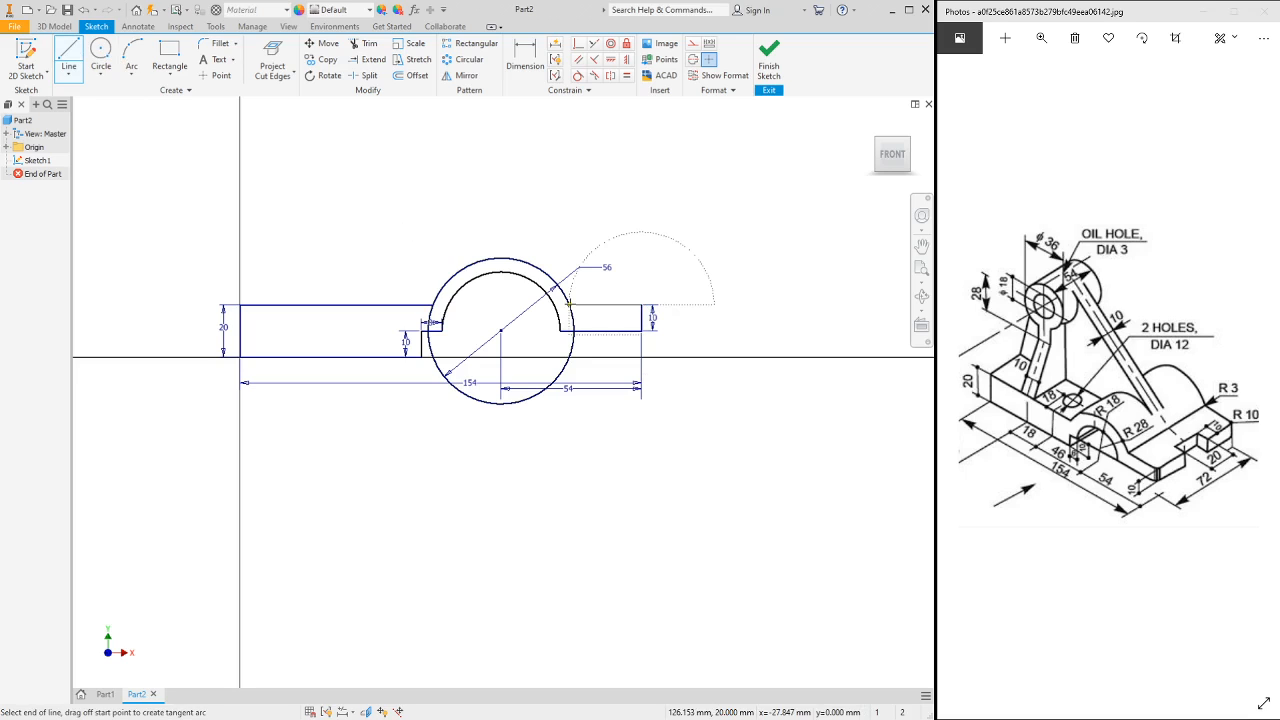
{"action": "left_click", "coordinate": [569, 304]}
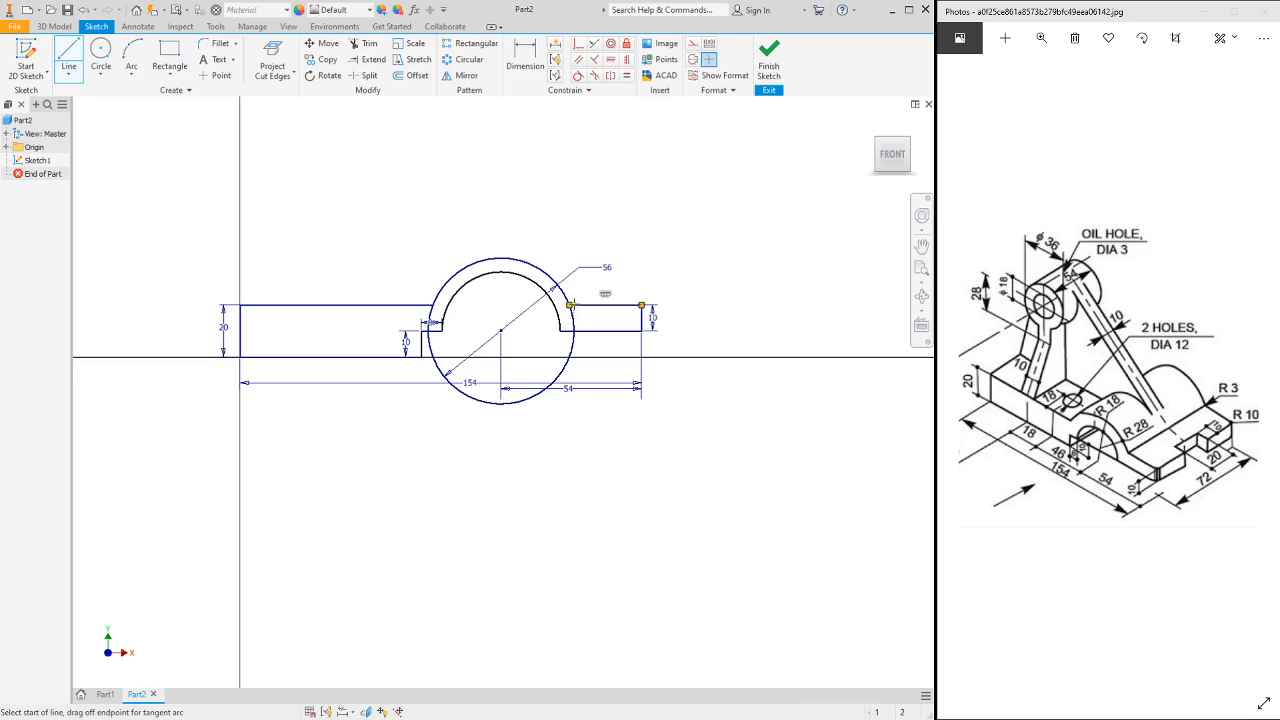
- Dimension the radius of the inner arch as 18 mm
{"action": "left_click", "coordinate": [518, 58]}
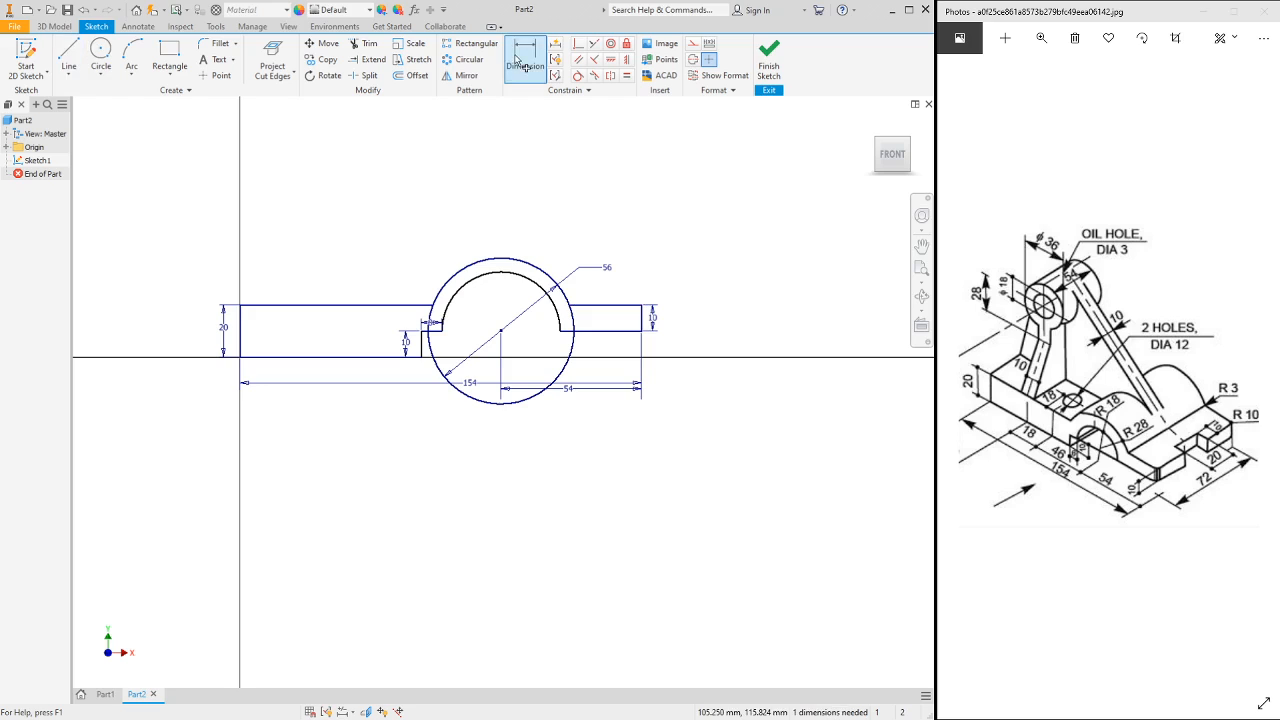
{"action": "left_click", "coordinate": [510, 278]}
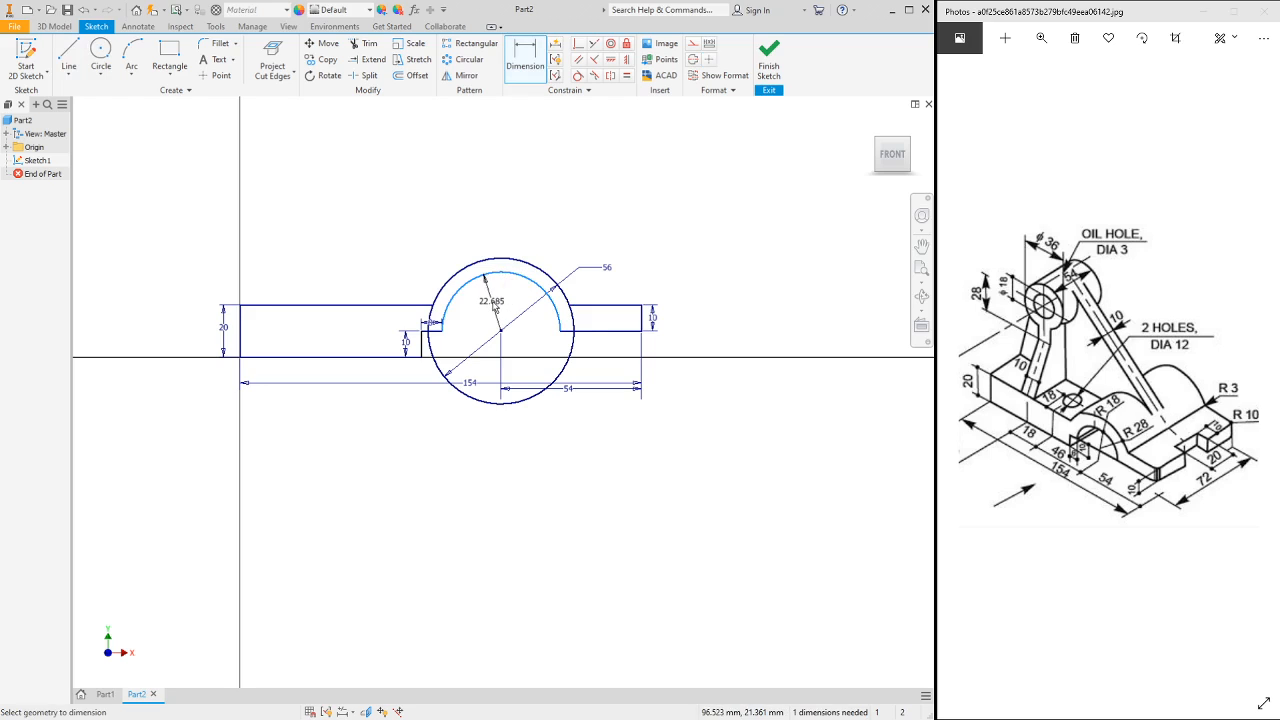
{"action": "left_click", "coordinate": [493, 308]}
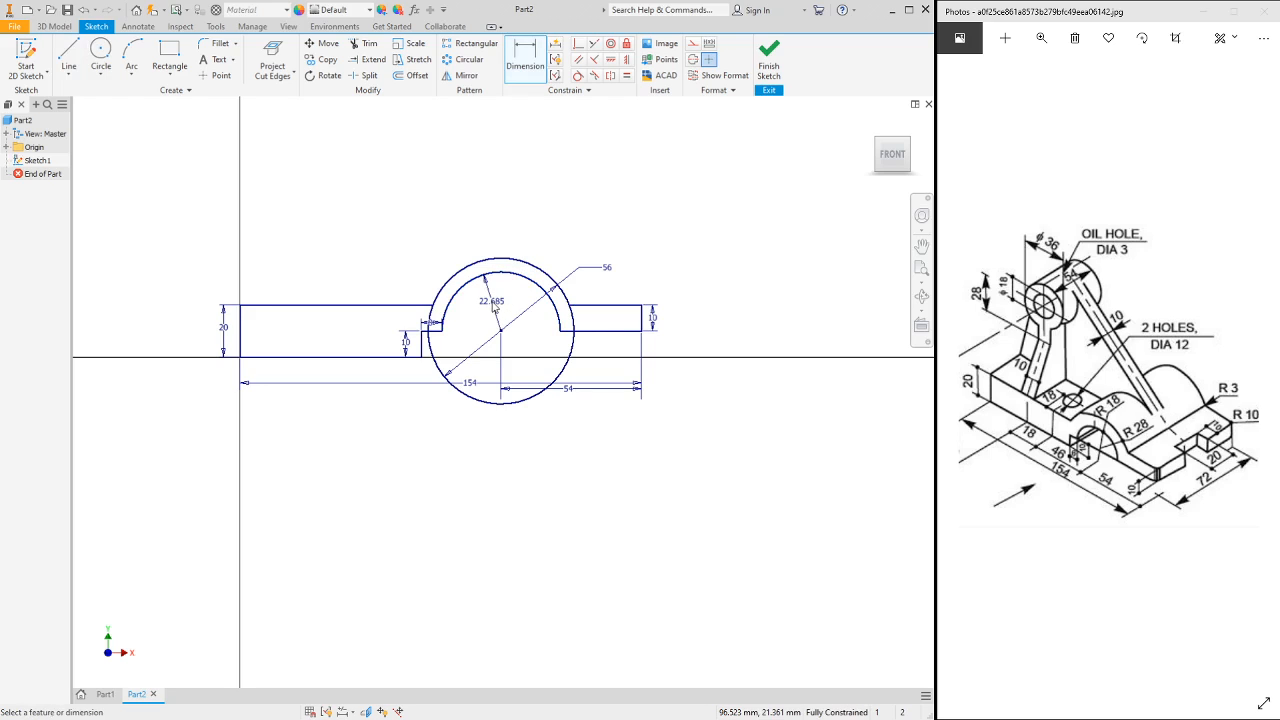
{"action": "type", "text": "18"}
{"action": "key", "text": "Return"}
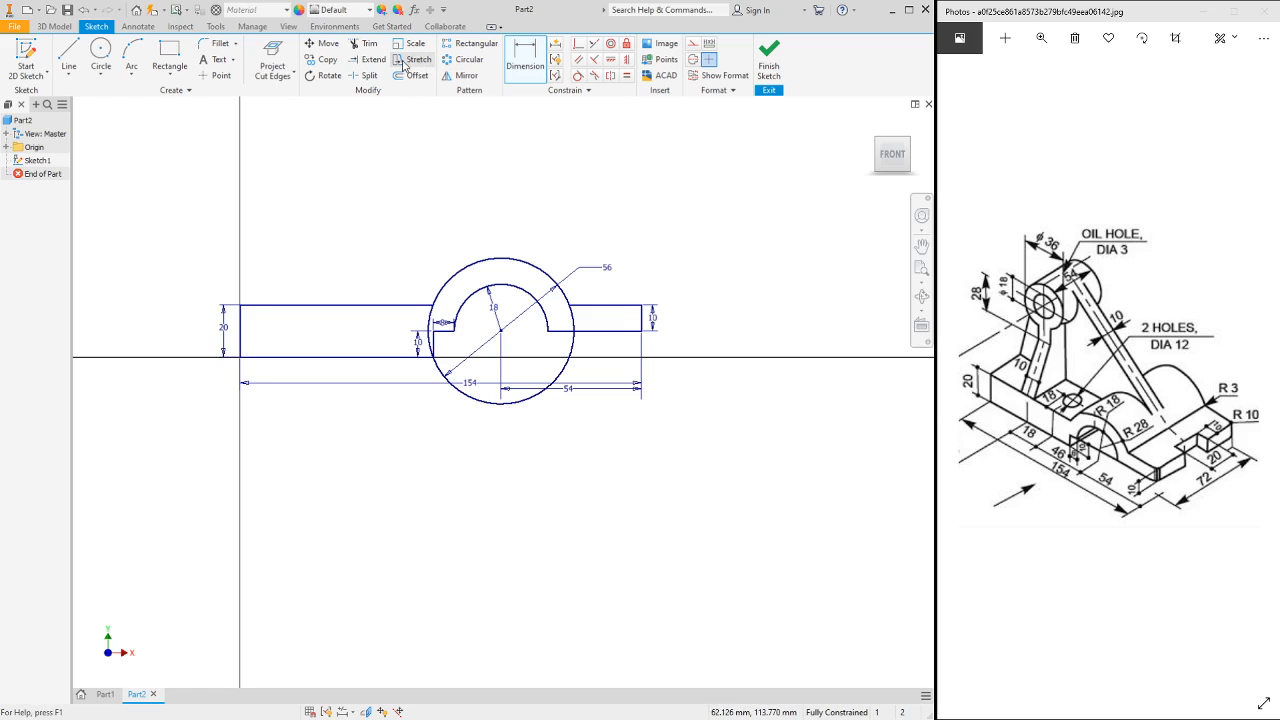
- Trim away the lower part of the outer circle below the upper profile lines and finish the sketch
{"action": "left_click", "coordinate": [368, 45]}
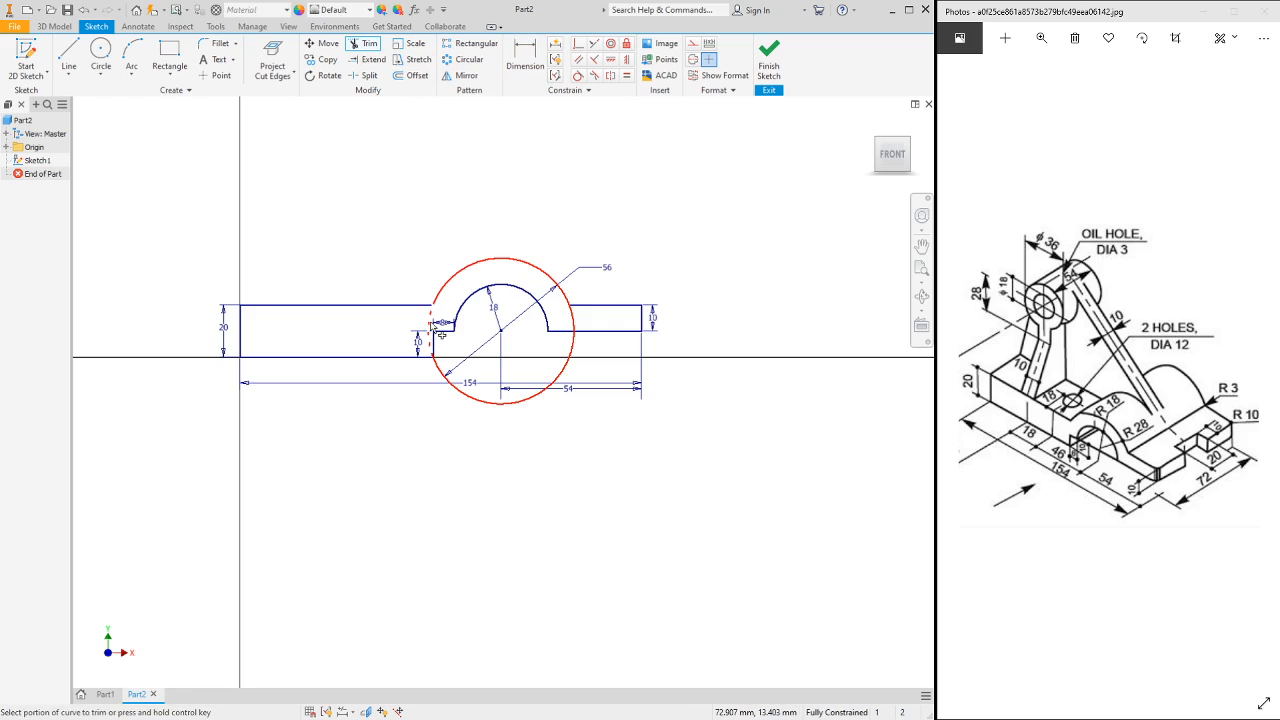
{"action": "left_click", "coordinate": [461, 392]}
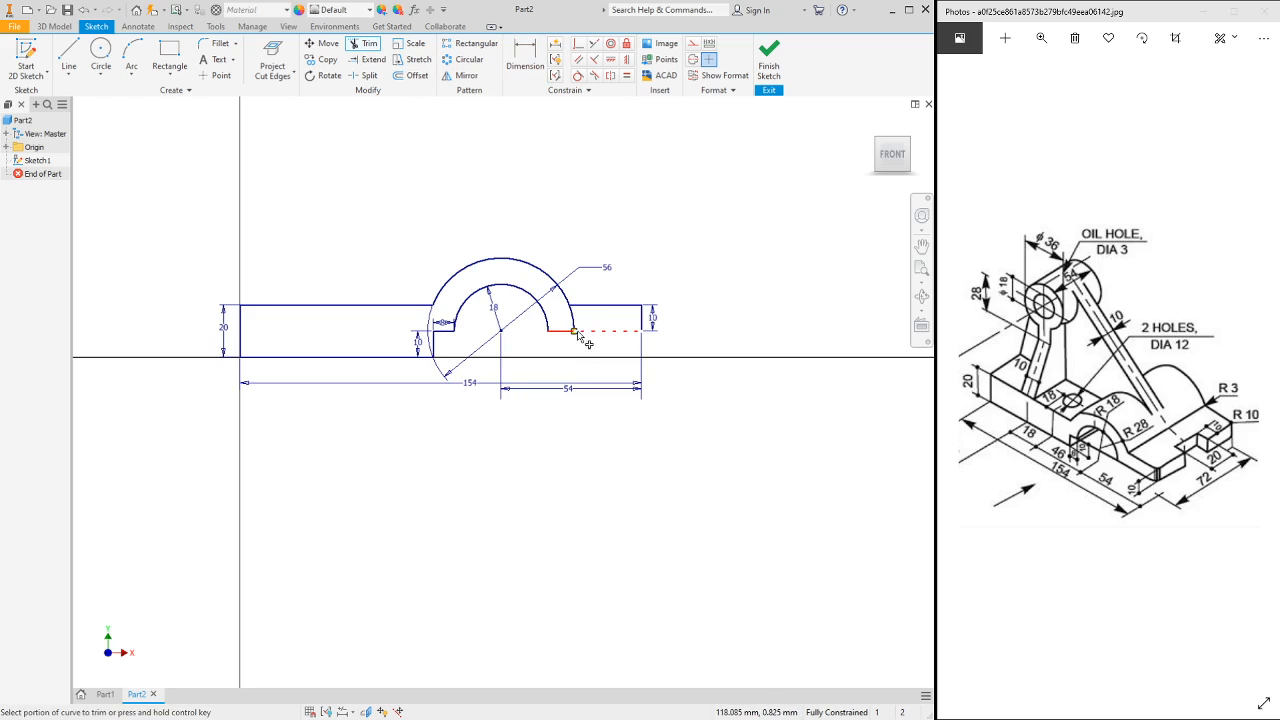
{"action": "left_click", "coordinate": [576, 320]}
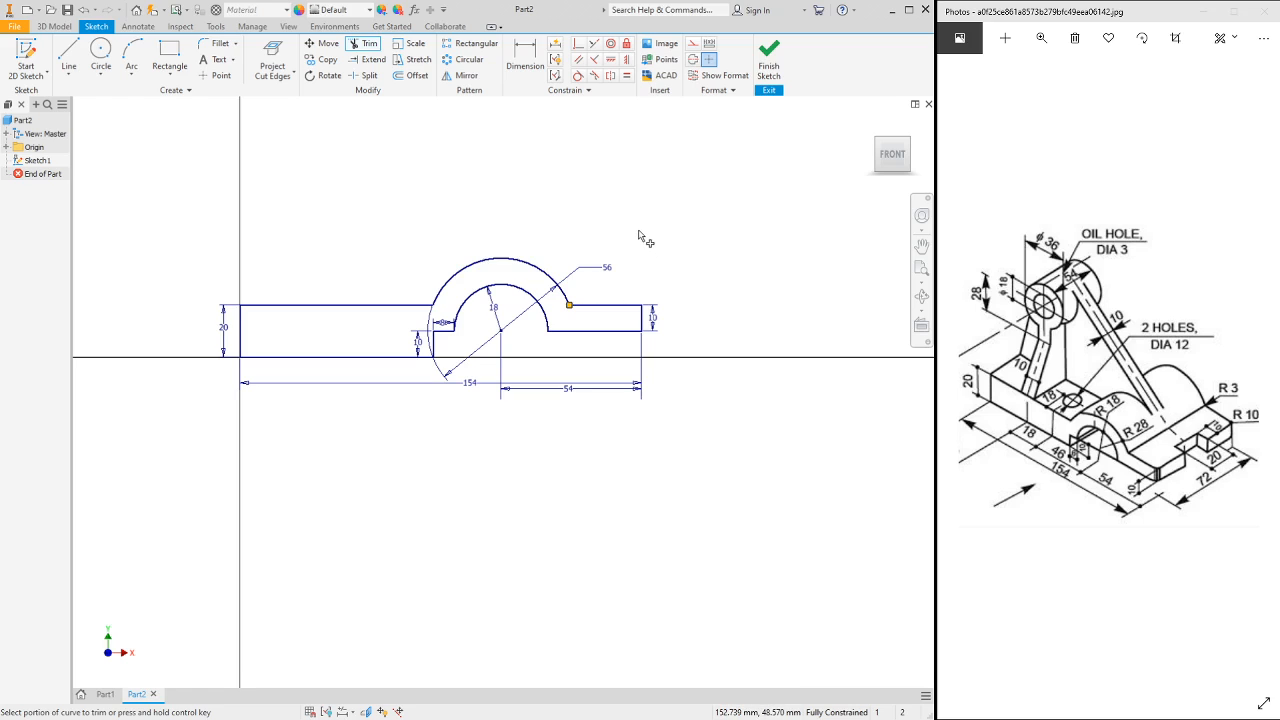
{"action": "left_click", "coordinate": [776, 76]}
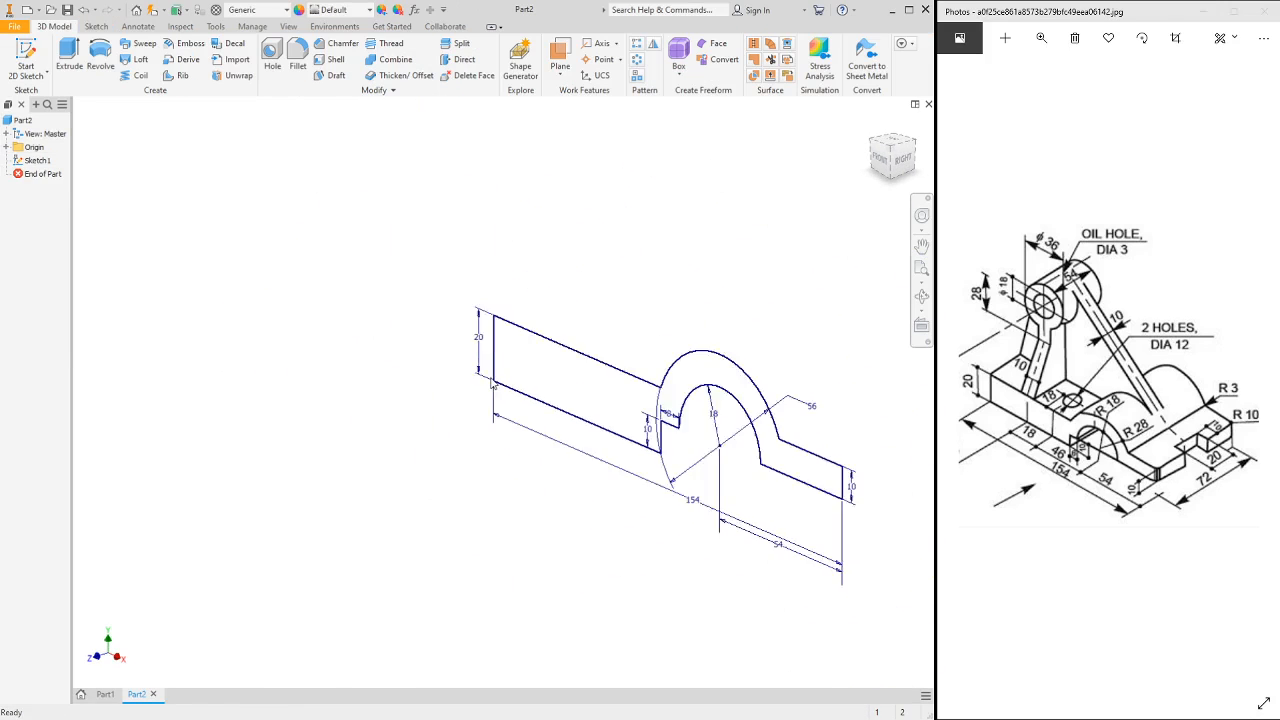
- Extrude the base profile symmetrically about the sketch plane to the 72 mm width given in the reference drawing
{"action": "scroll", "coordinate": [612, 436], "scroll_direction": "up", "scroll_amount": 5}
{"action": "scroll", "coordinate": [612, 436], "scroll_direction": "down", "scroll_amount": 2}
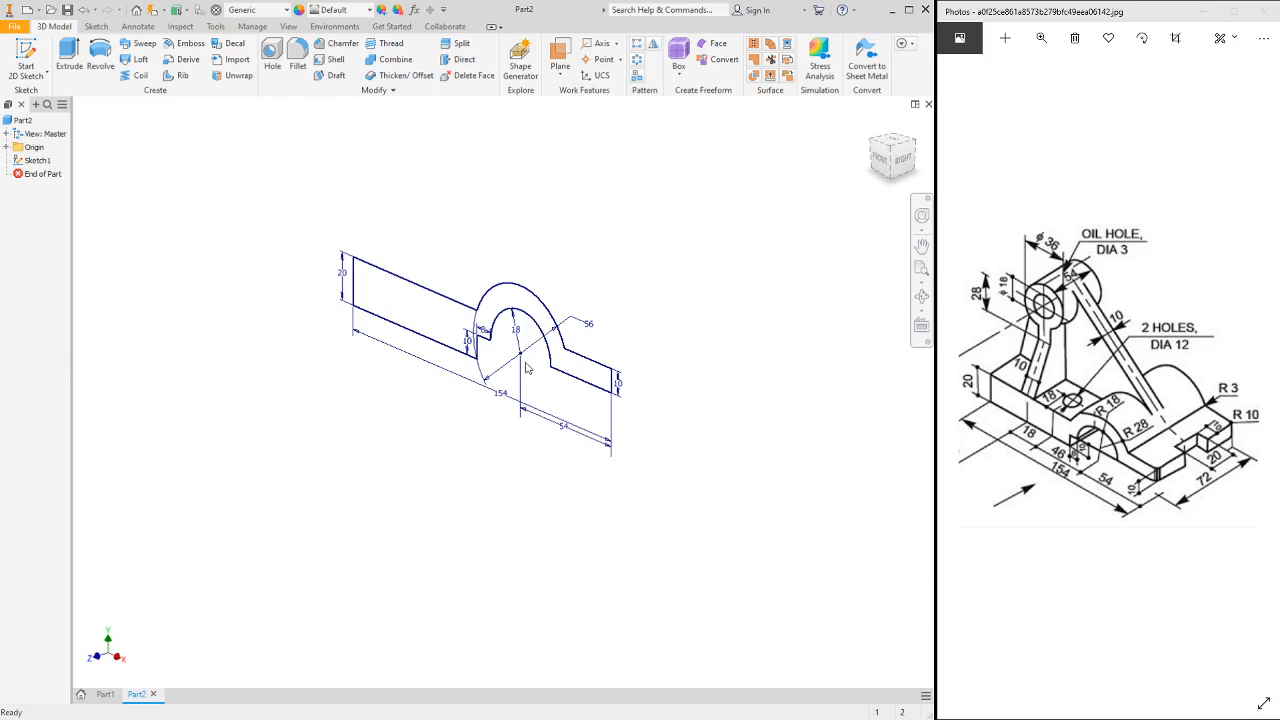
{"action": "scroll", "coordinate": [527, 368], "scroll_direction": "up", "scroll_amount": 4}
{"action": "scroll", "coordinate": [522, 376], "scroll_direction": "down", "scroll_amount": 3}
{"action": "scroll", "coordinate": [521, 376], "scroll_direction": "up", "scroll_amount": 4}
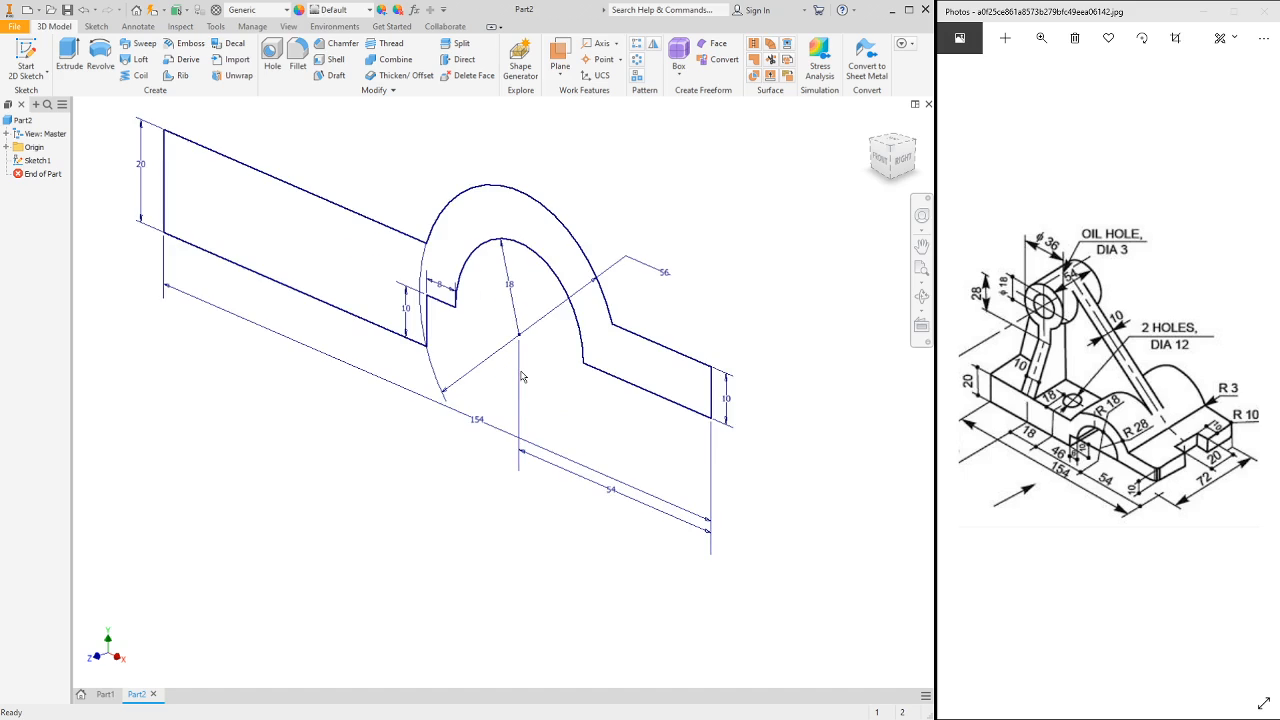
{"action": "scroll", "coordinate": [521, 376], "scroll_direction": "down", "scroll_amount": 3}
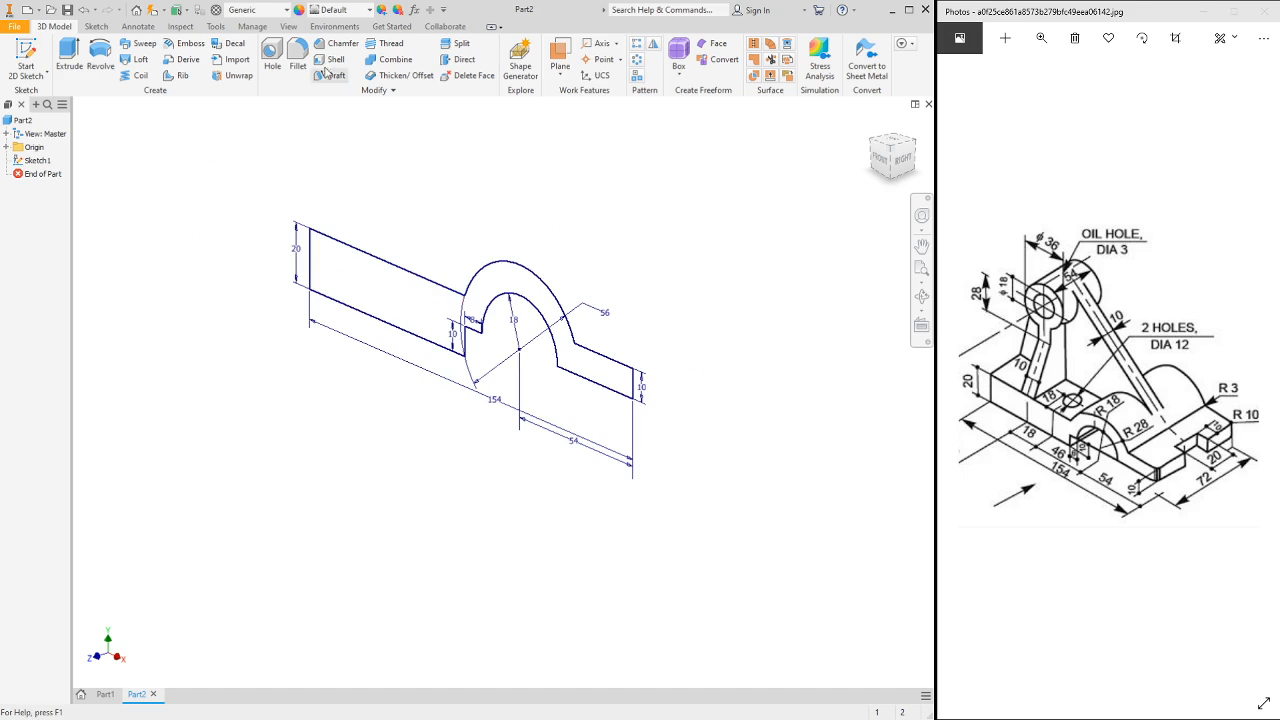
{"action": "left_click", "coordinate": [70, 52]}
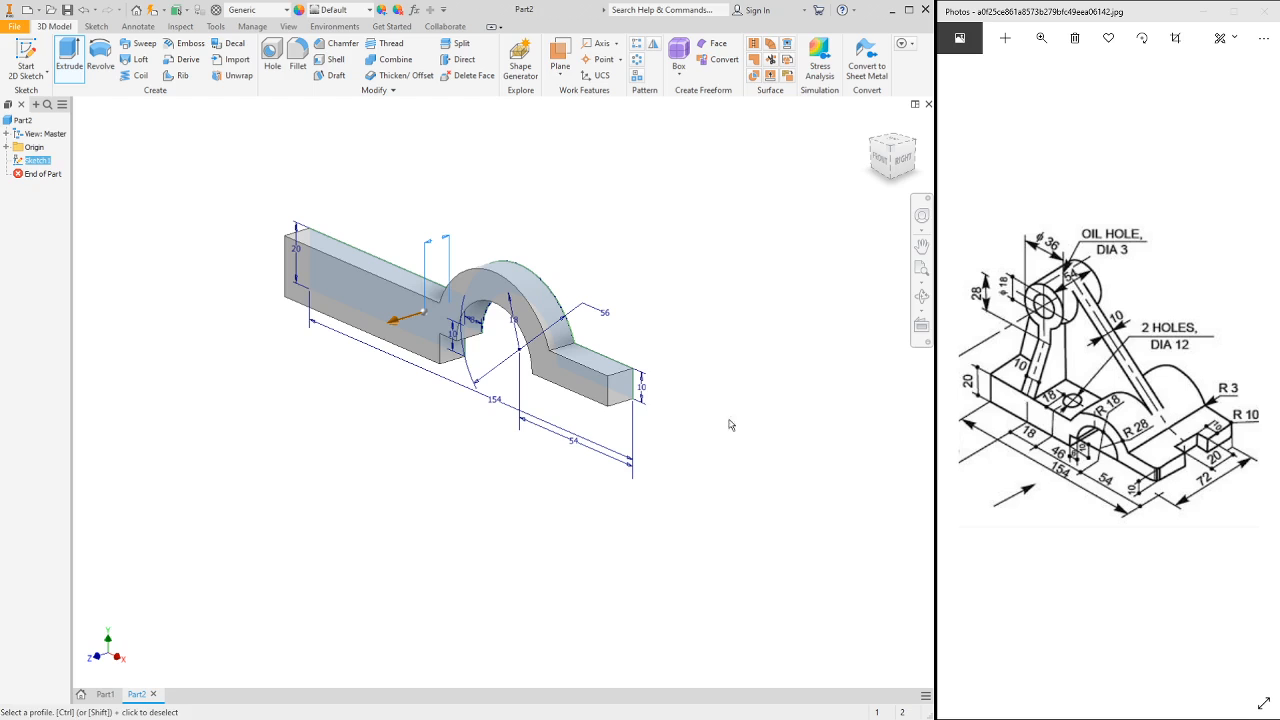
{"action": "scroll", "coordinate": [592, 467], "scroll_direction": "up", "scroll_amount": 2}
{"action": "scroll", "coordinate": [578, 400], "scroll_direction": "down", "scroll_amount": 3}
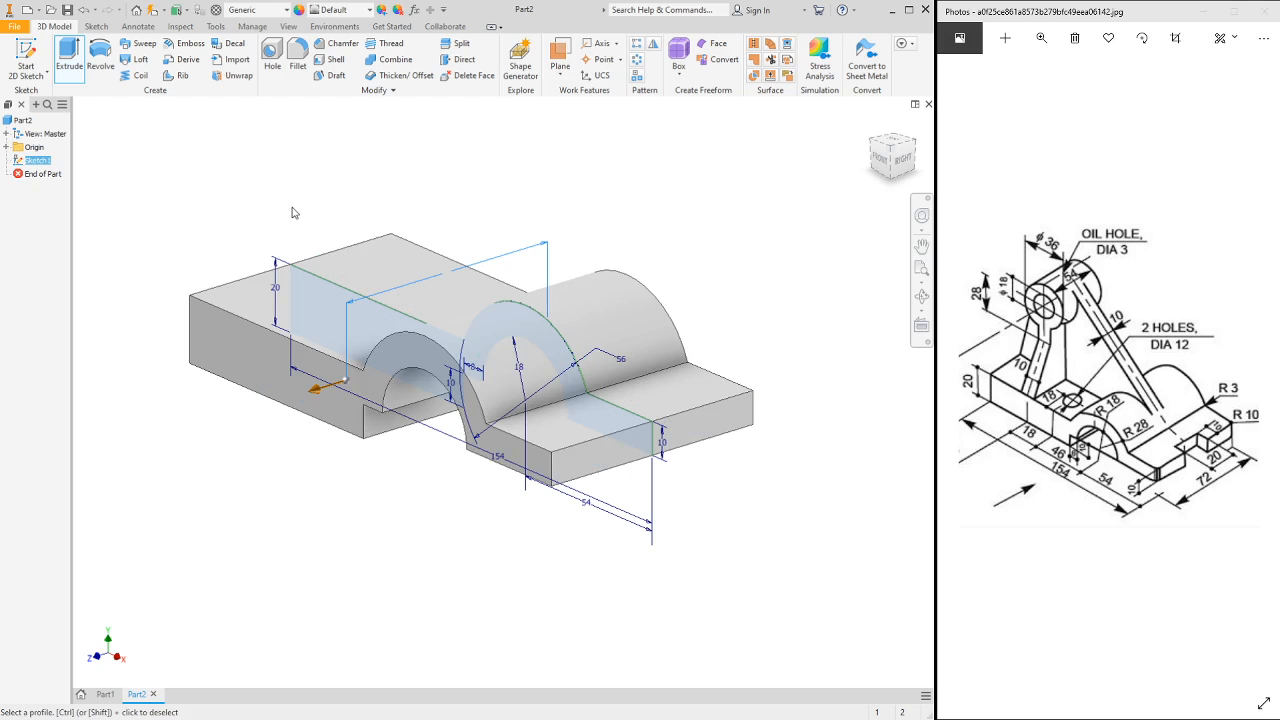
{"action": "key", "text": "Return"}
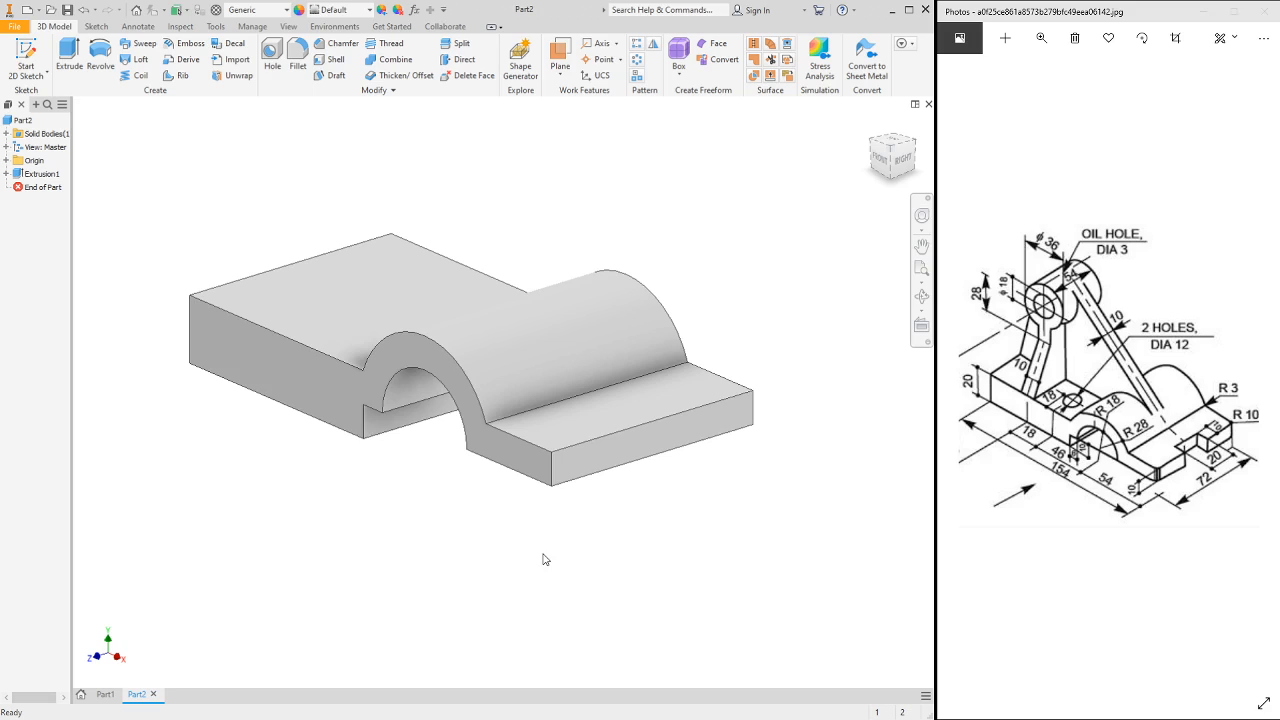
- Start a new sketch on the XY origin plane through the middle of the base
{"action": "scroll", "coordinate": [543, 560], "scroll_direction": "down", "scroll_amount": 3}
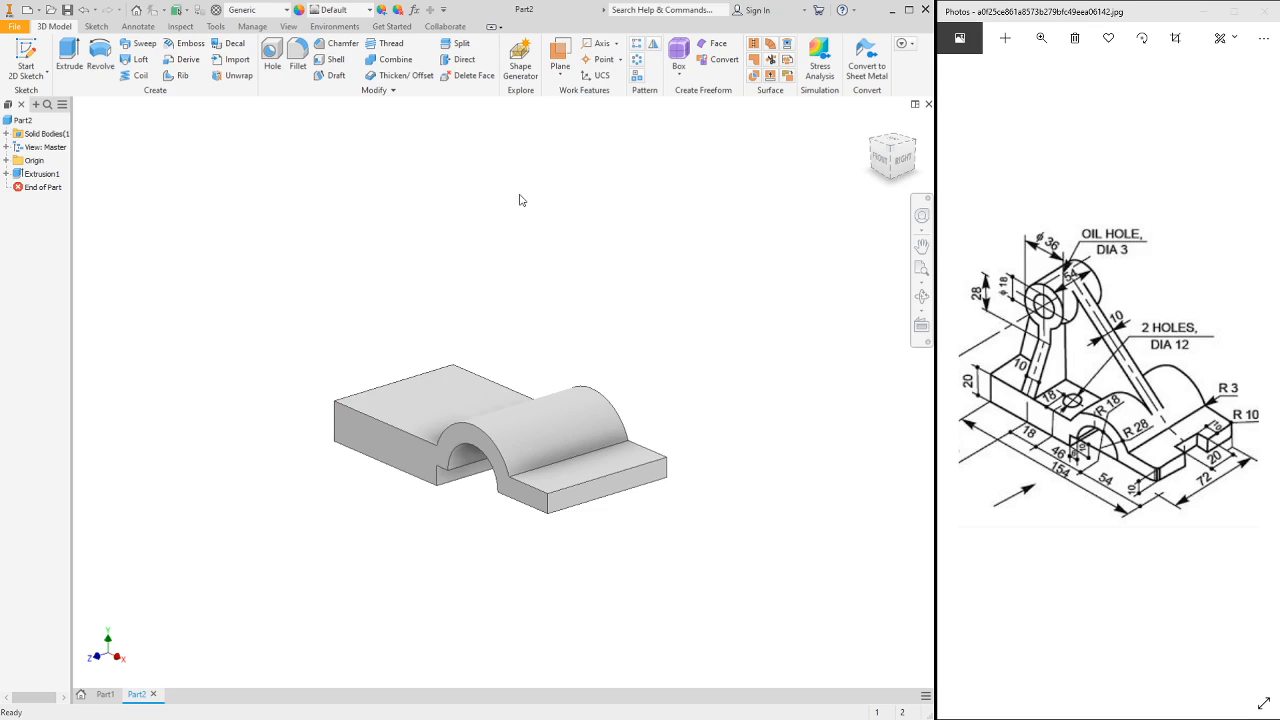
{"action": "left_click", "coordinate": [8, 161]}
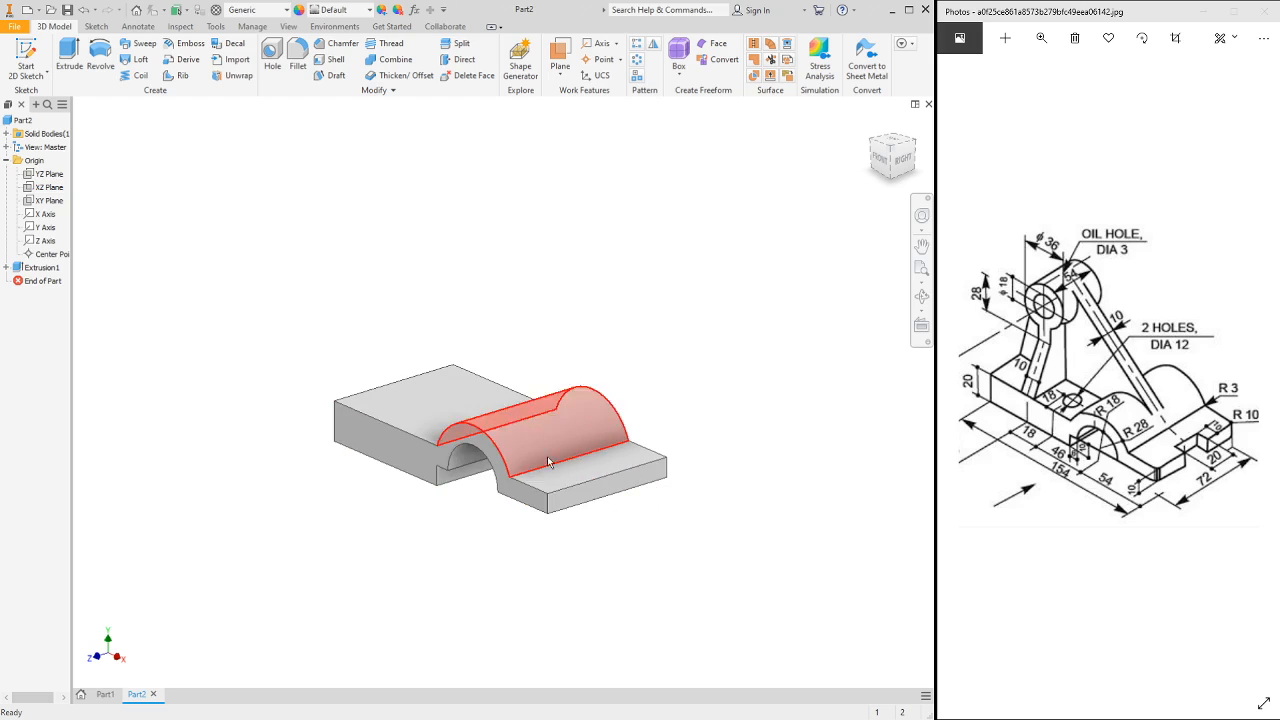
{"action": "left_click", "coordinate": [50, 204]}
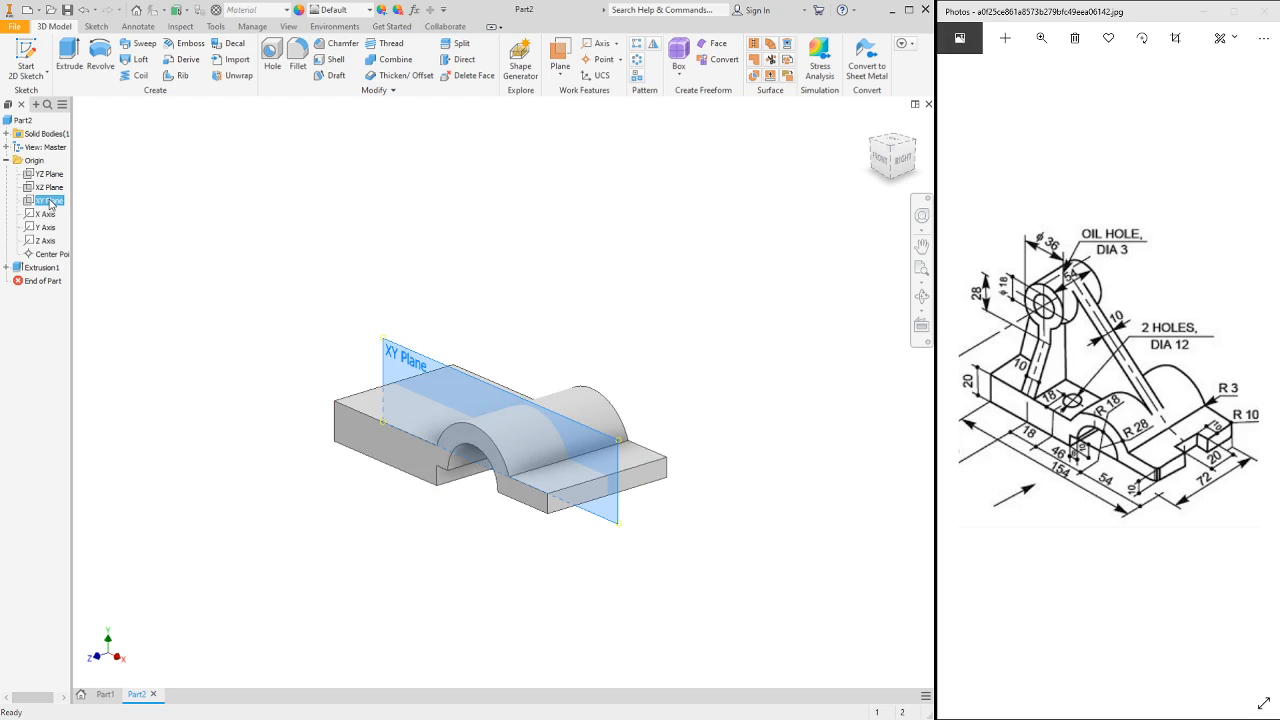
{"action": "key", "text": "s"}
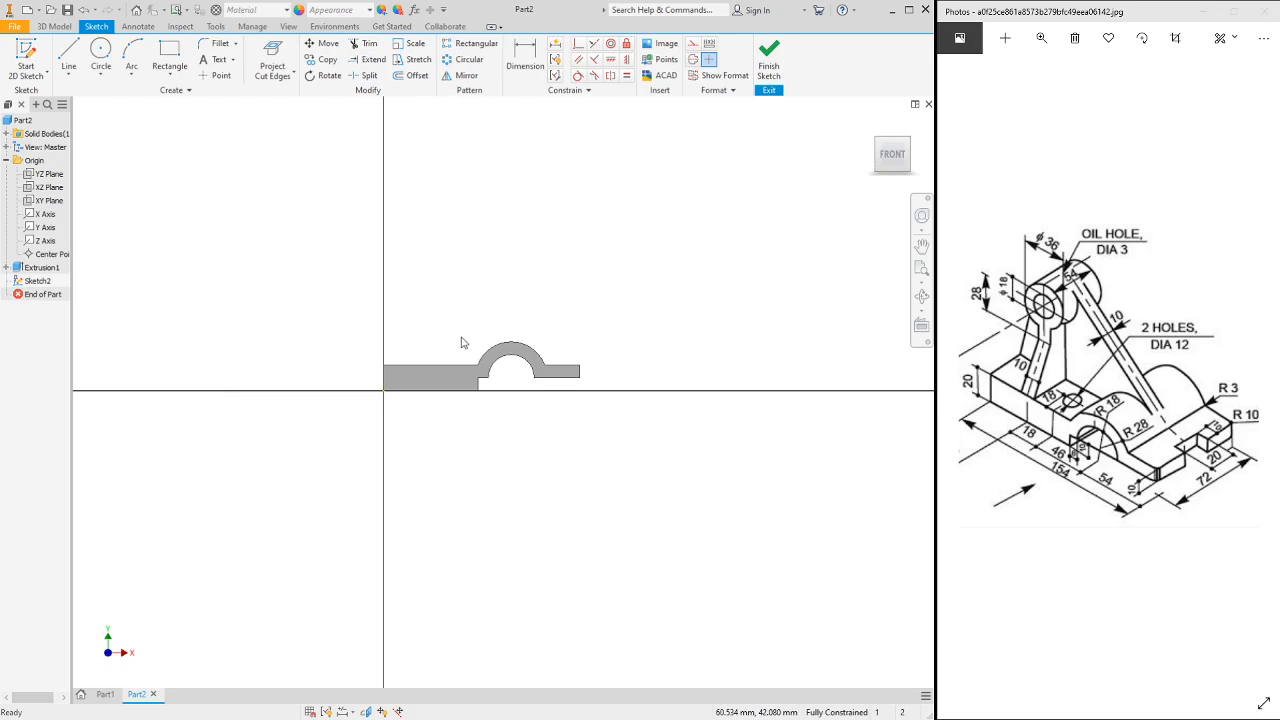
{"action": "scroll", "coordinate": [461, 343], "scroll_direction": "down", "scroll_amount": 1}
{"action": "scroll", "coordinate": [459, 345], "scroll_direction": "down", "scroll_amount": 3}
{"action": "scroll", "coordinate": [457, 347], "scroll_direction": "up", "scroll_amount": 2}
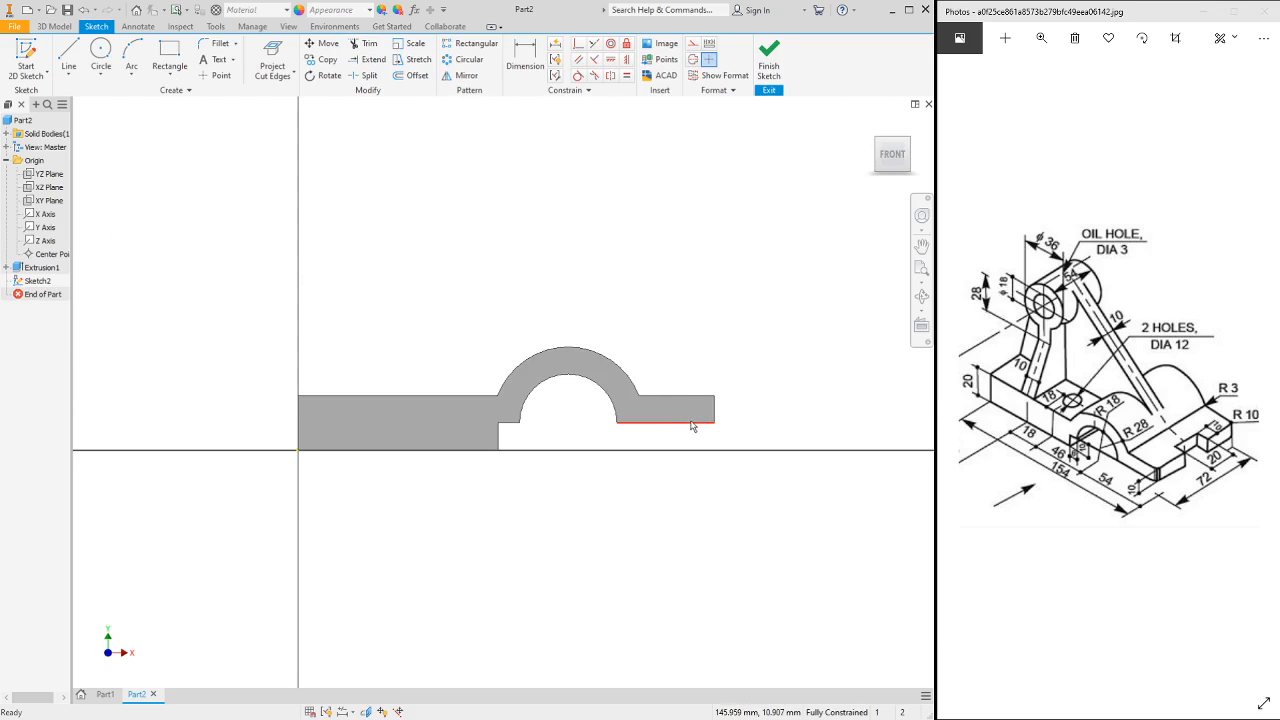
{"action": "scroll", "coordinate": [688, 426], "scroll_direction": "down", "scroll_amount": 3}
{"action": "scroll", "coordinate": [688, 426], "scroll_direction": "up", "scroll_amount": 1}
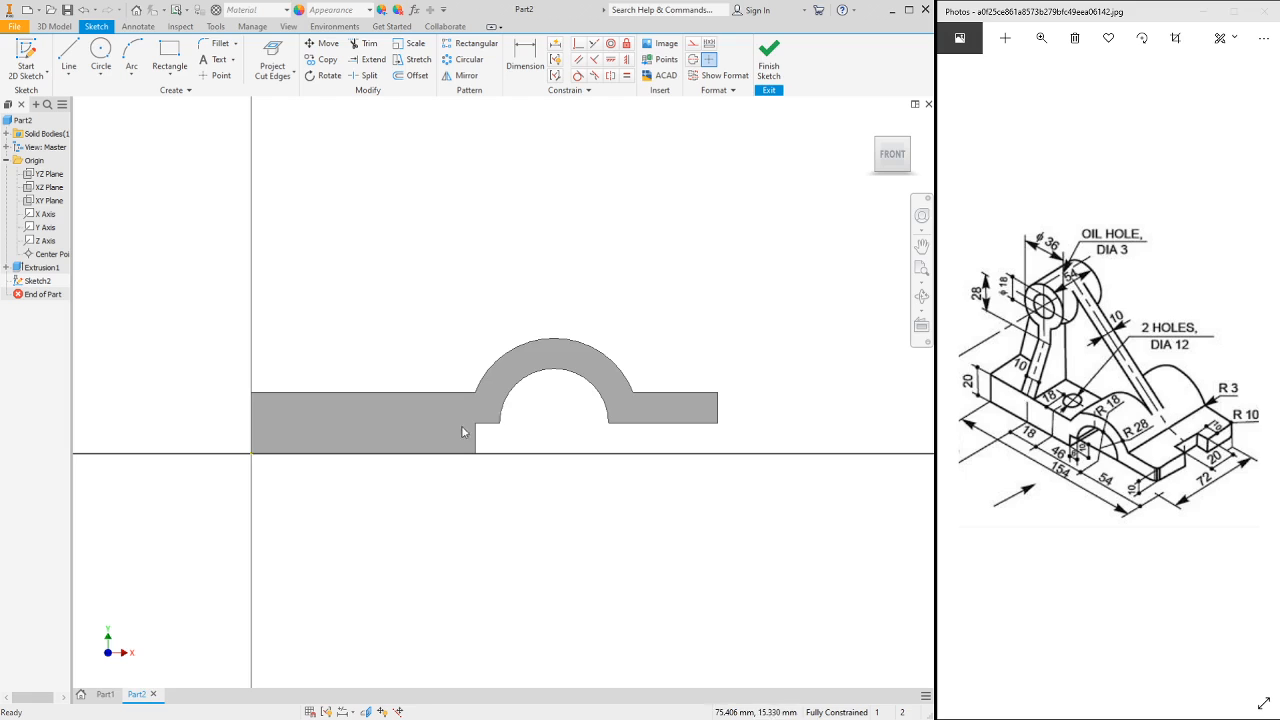
{"action": "scroll", "coordinate": [450, 443], "scroll_direction": "down", "scroll_amount": 2}
{"action": "scroll", "coordinate": [450, 443], "scroll_direction": "up", "scroll_amount": 2}
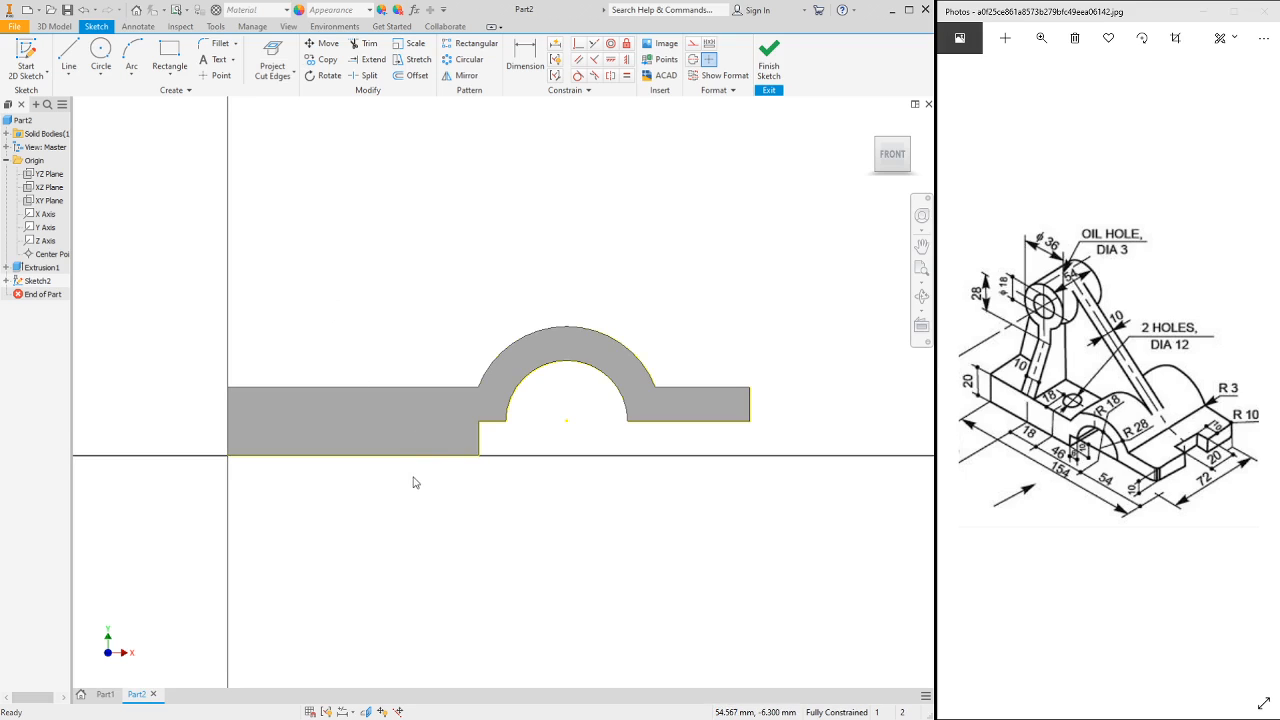
{"action": "scroll", "coordinate": [413, 482], "scroll_direction": "up", "scroll_amount": 4}
{"action": "scroll", "coordinate": [413, 482], "scroll_direction": "down", "scroll_amount": 3}
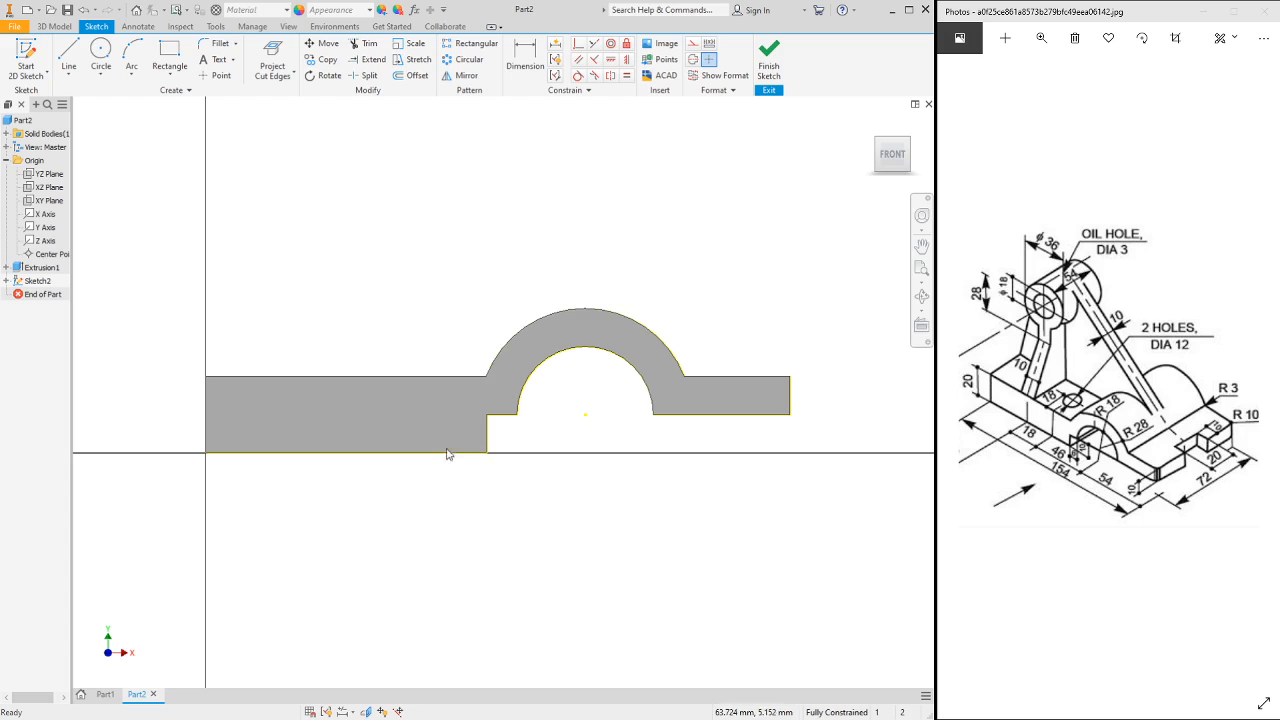
{"action": "scroll", "coordinate": [294, 474], "scroll_direction": "up", "scroll_amount": 3}
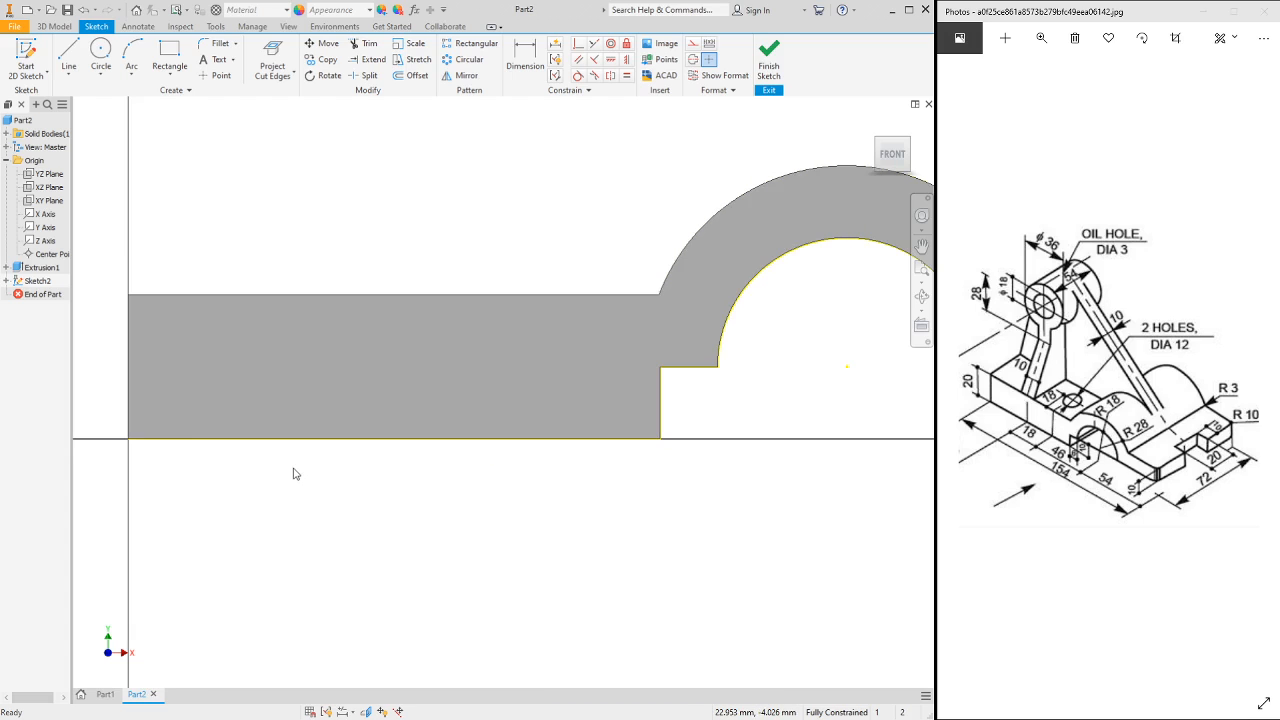
{"action": "scroll", "coordinate": [294, 474], "scroll_direction": "down", "scroll_amount": 2}
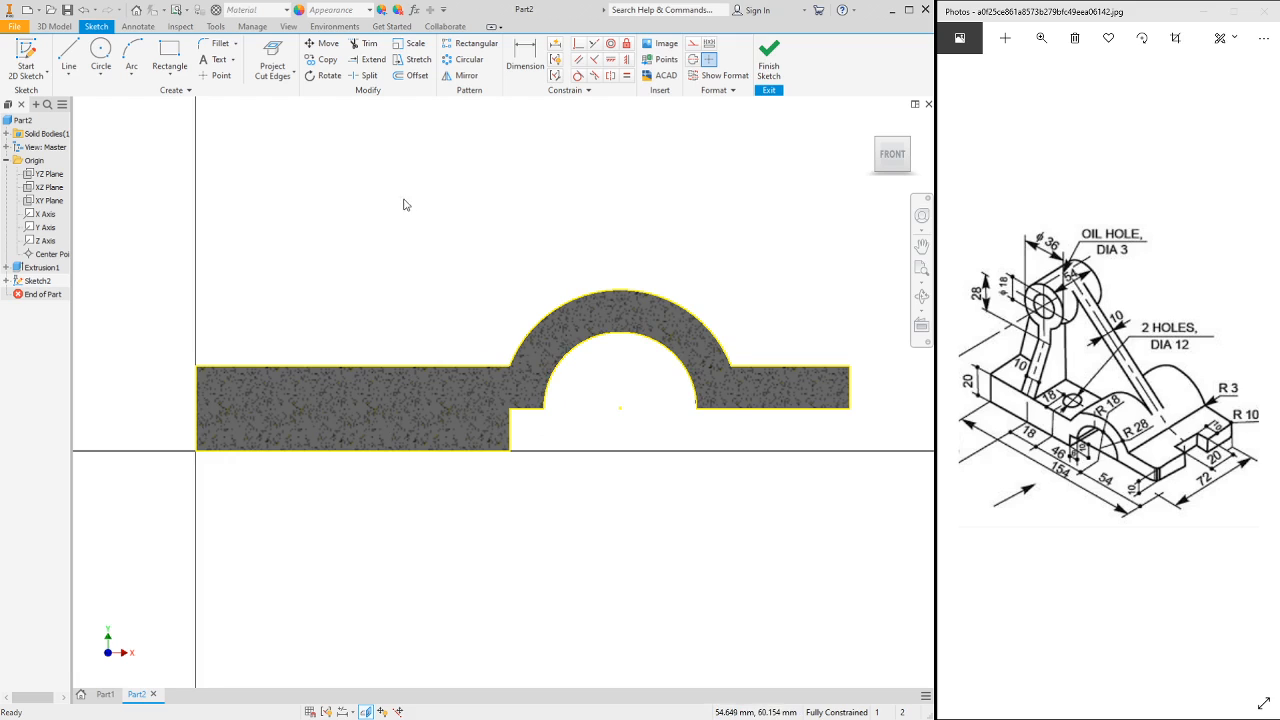
- Sketch a circle above the thick left part of the base and set its diameter to 36 mm
{"action": "left_click", "coordinate": [101, 52]}
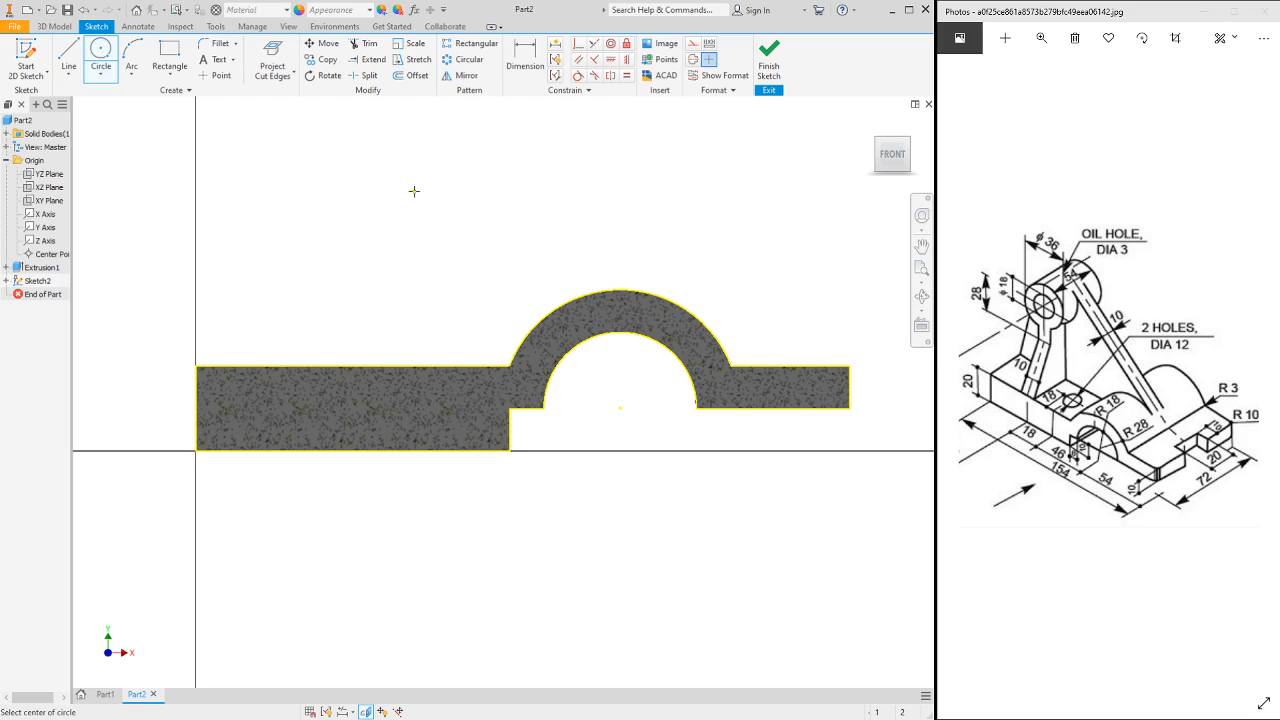
{"action": "left_click", "coordinate": [352, 196]}
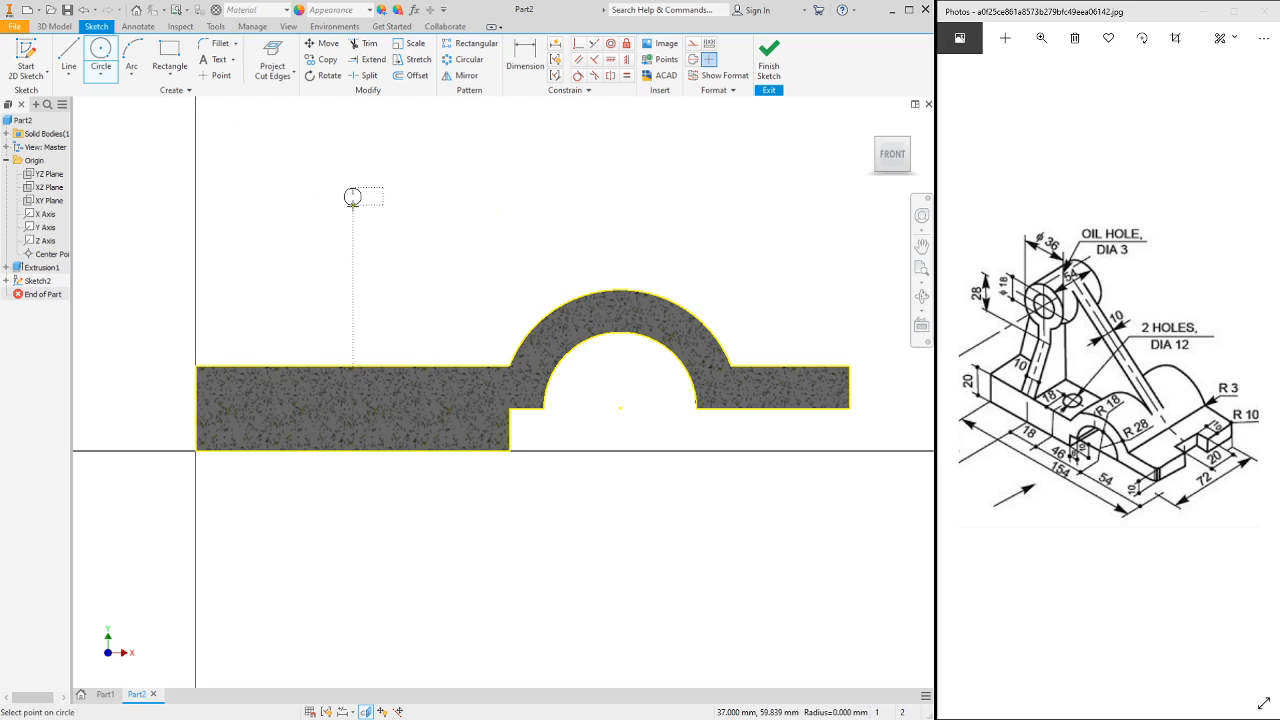
{"action": "left_click", "coordinate": [369, 221]}
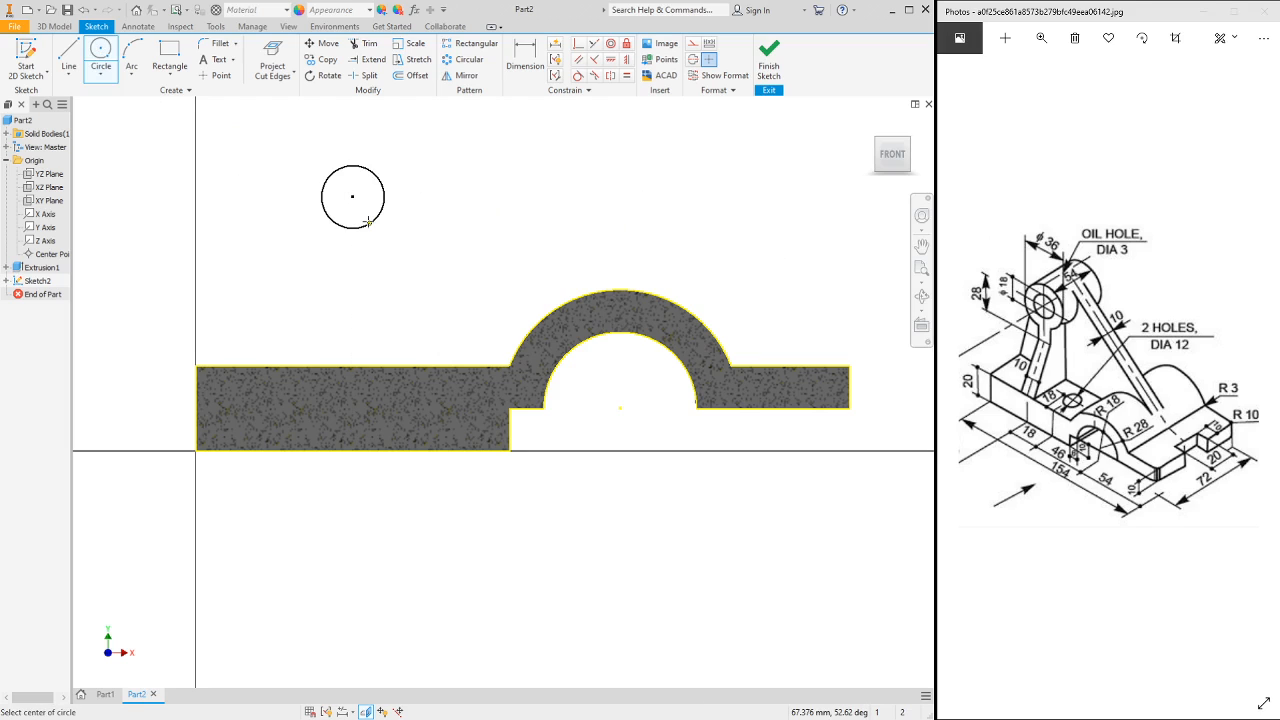
{"action": "left_click", "coordinate": [530, 58]}
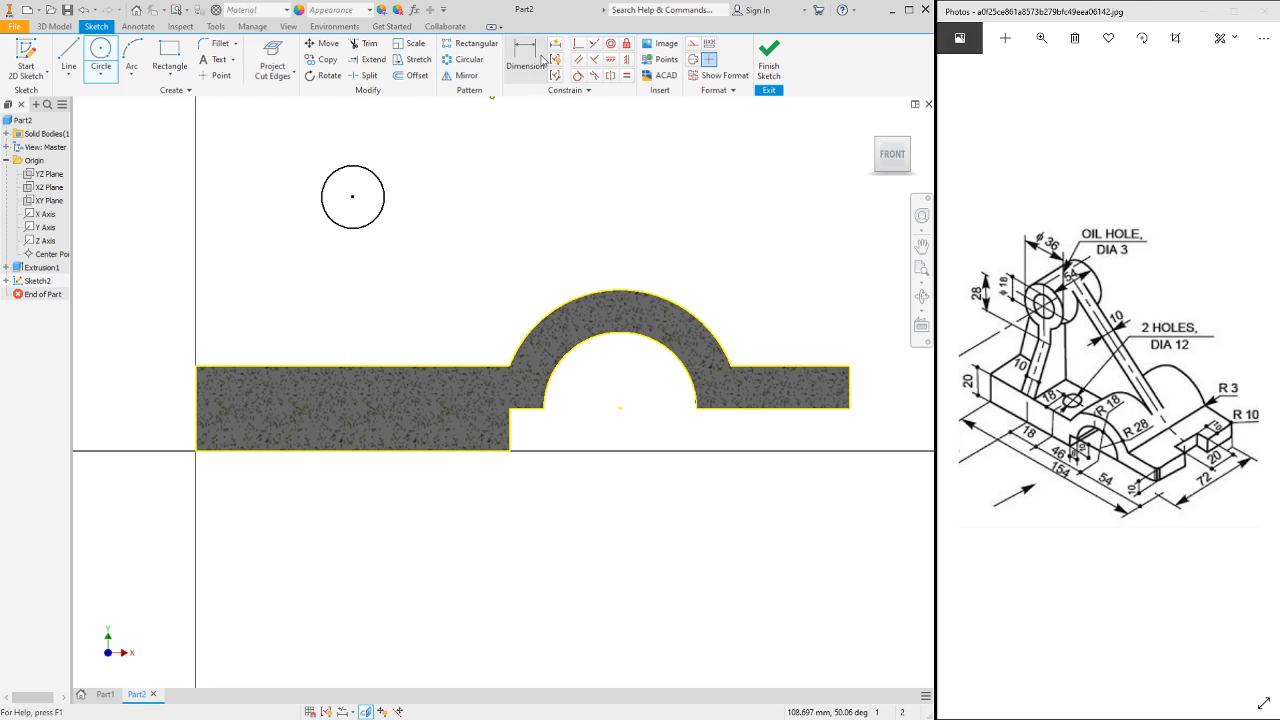
{"action": "left_click", "coordinate": [375, 181]}
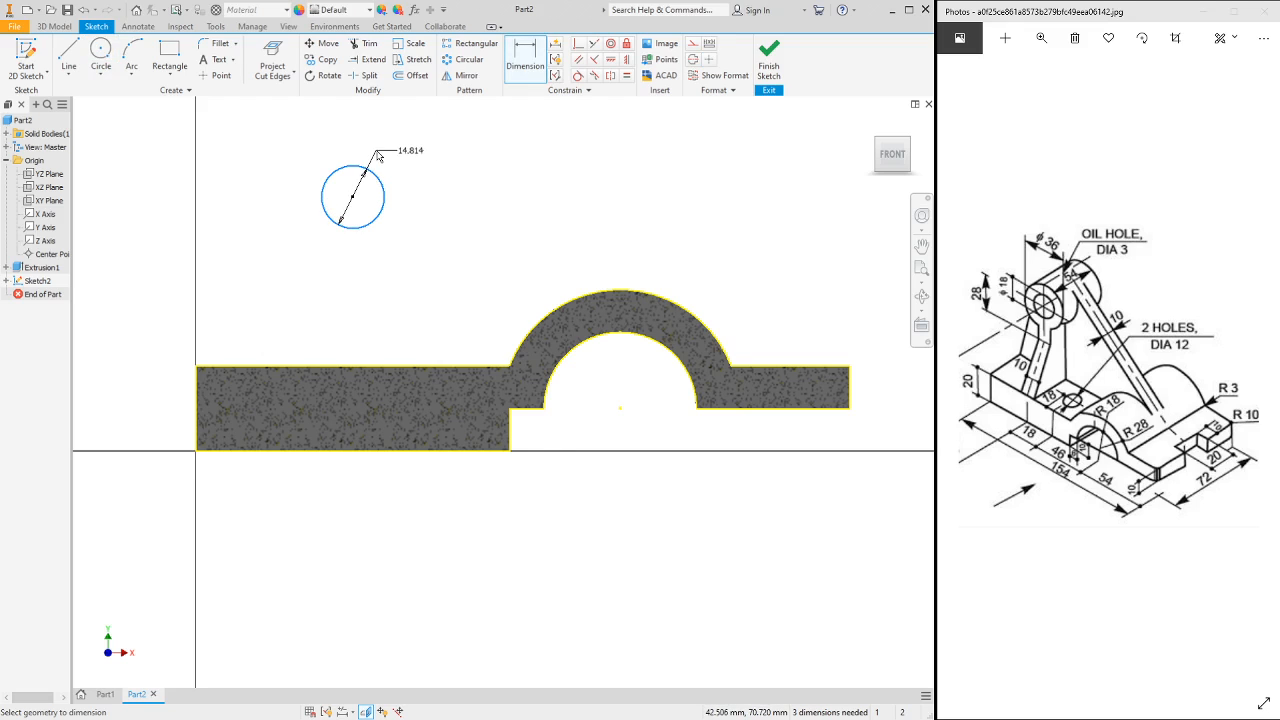
{"action": "left_click", "coordinate": [375, 157]}
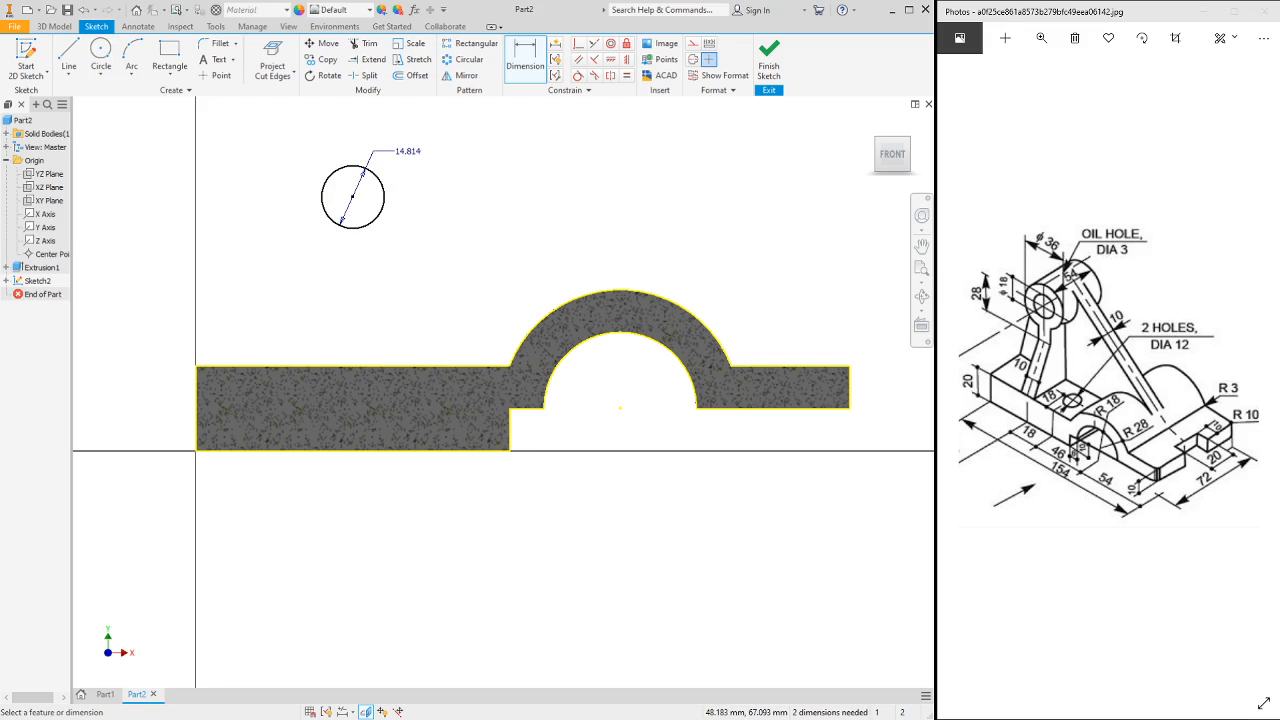
{"action": "scroll", "coordinate": [407, 305], "scroll_direction": "down", "scroll_amount": 3}
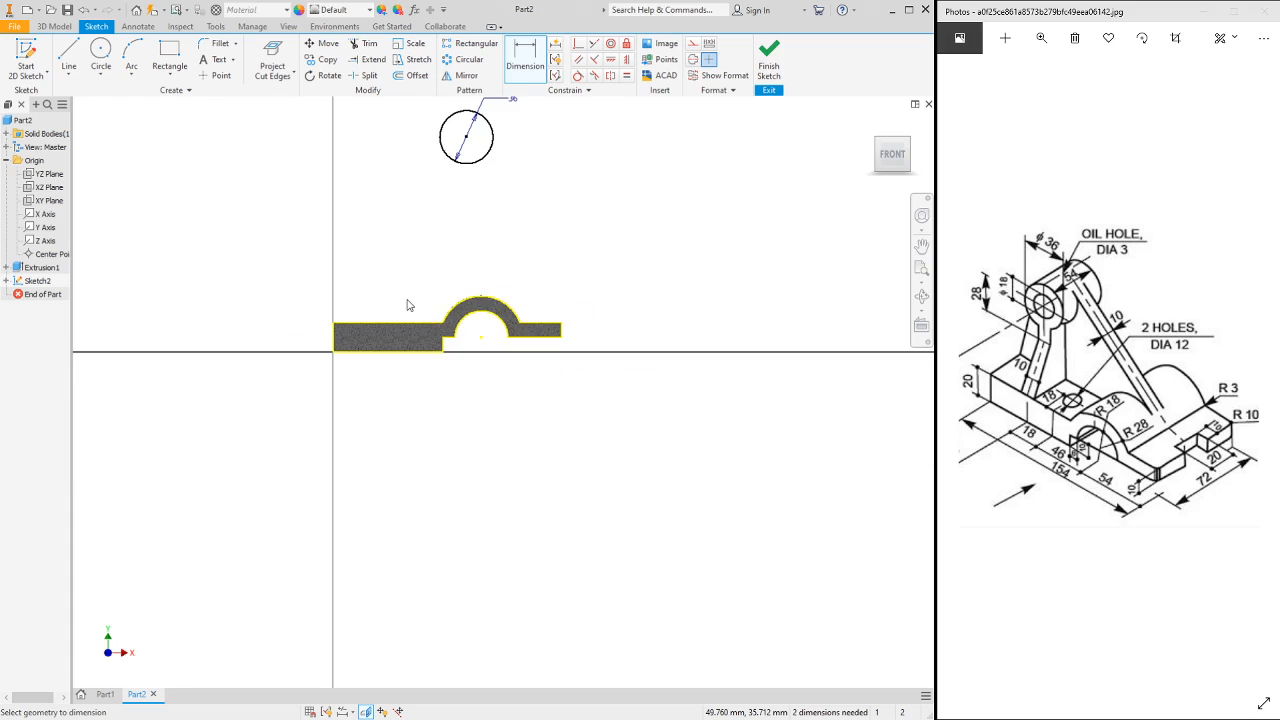
{"action": "key", "text": "Escape"}
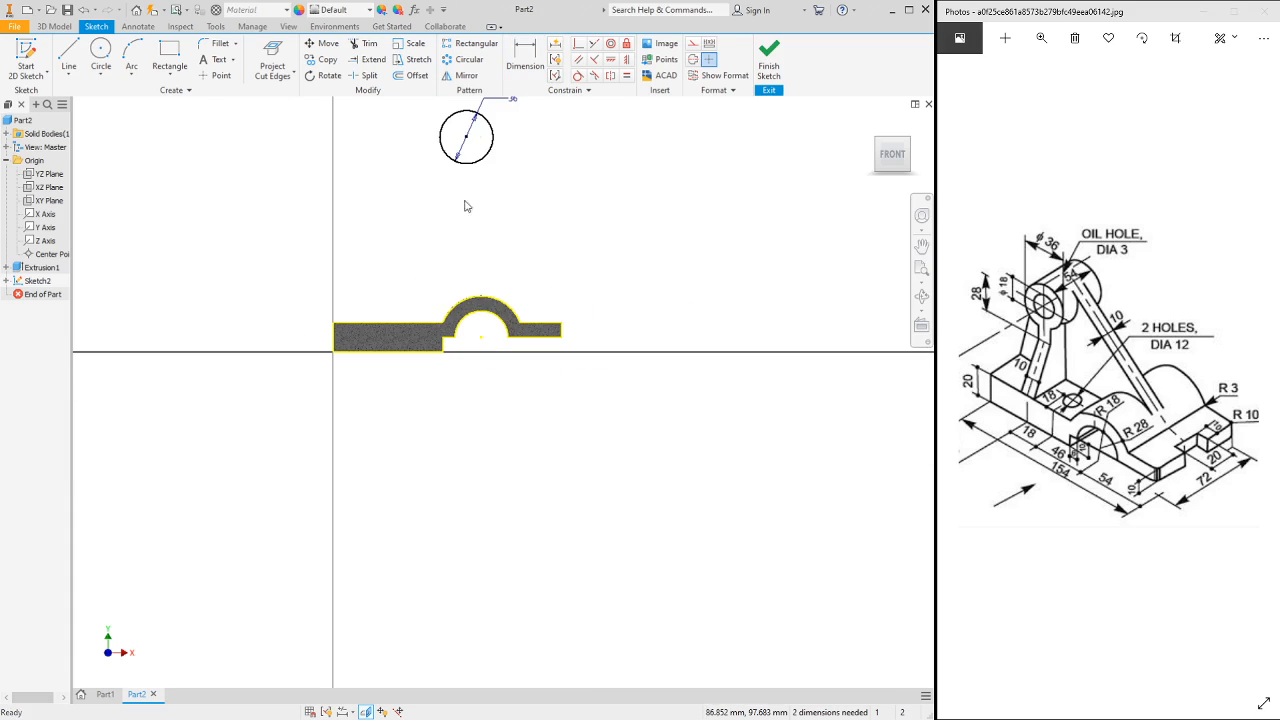
- Move the 36 mm circle by its center to sit lower and closer to the left end of the base
{"action": "left_click", "coordinate": [466, 145]}
{"action": "mouse_move", "coordinate": [466, 145]}
{"action": "left_mouse_down"}
{"action": "mouse_move", "coordinate": [432, 150]}
{"action": "mouse_move", "coordinate": [390, 215]}
{"action": "left_mouse_up"}
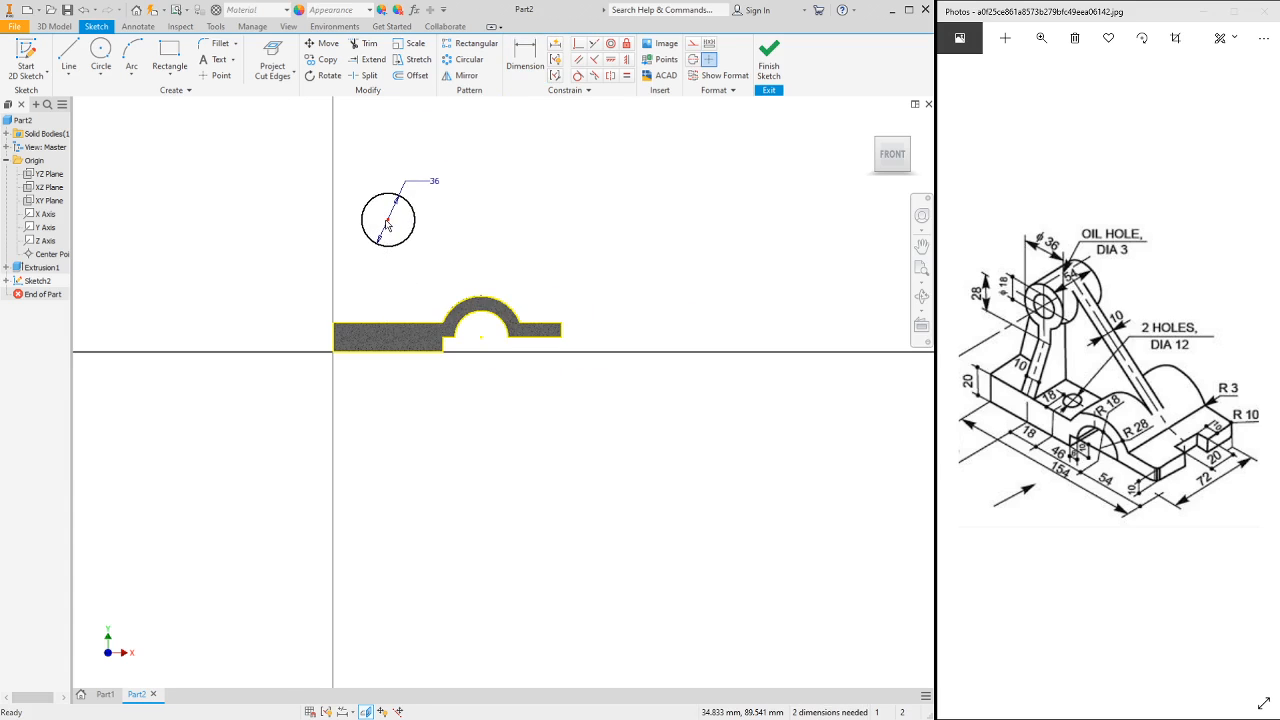
{"action": "scroll", "coordinate": [388, 222], "scroll_direction": "up", "scroll_amount": 3}
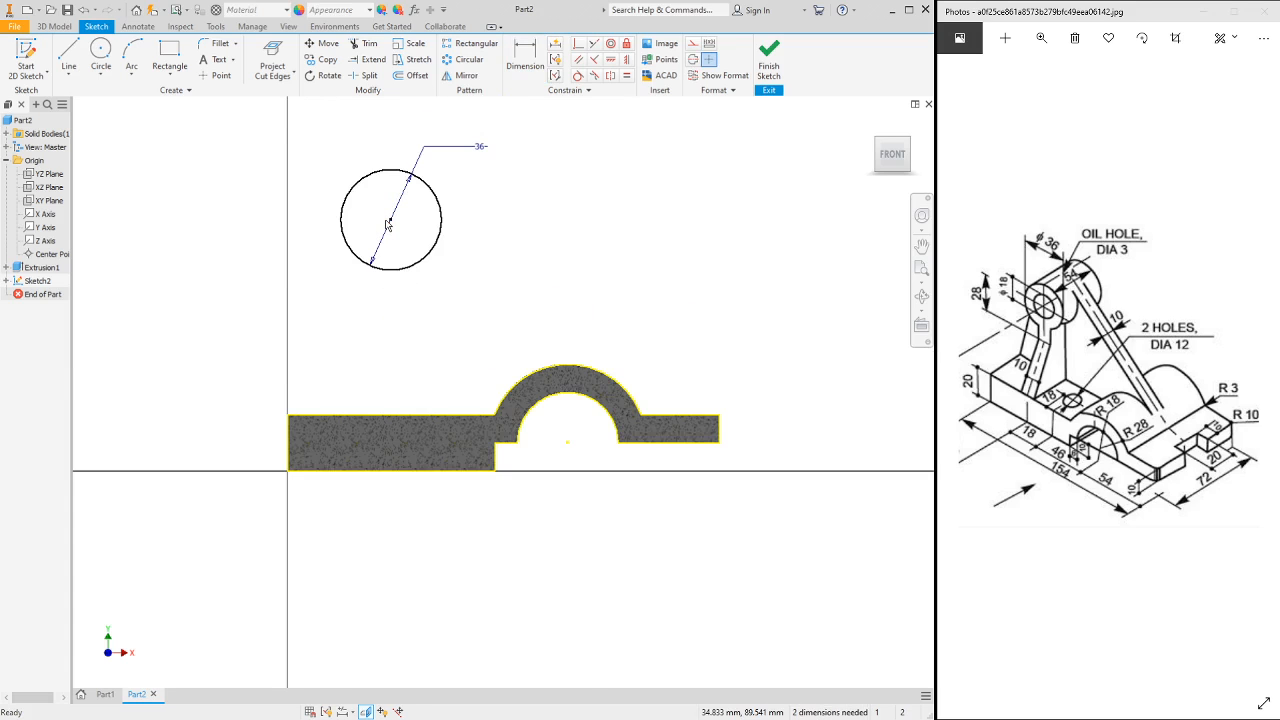
{"action": "scroll", "coordinate": [388, 225], "scroll_direction": "up", "scroll_amount": 2}
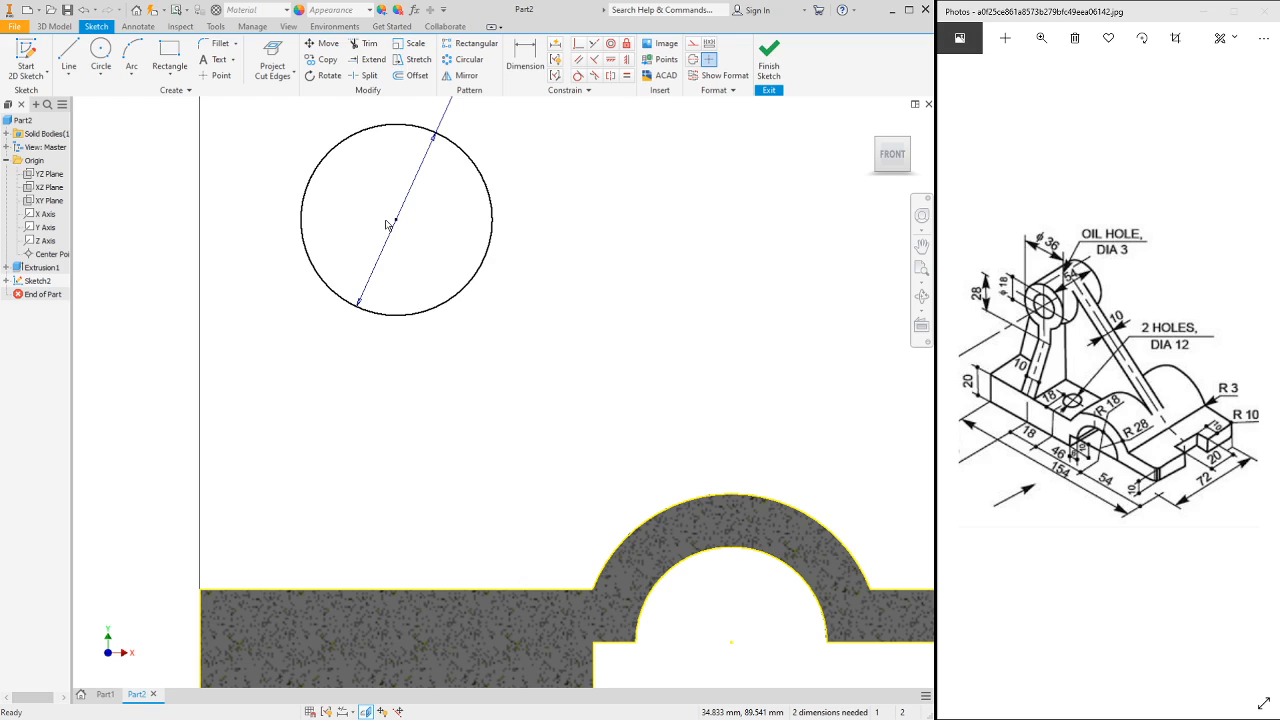
{"action": "scroll", "coordinate": [430, 280], "scroll_direction": "down", "scroll_amount": 2}
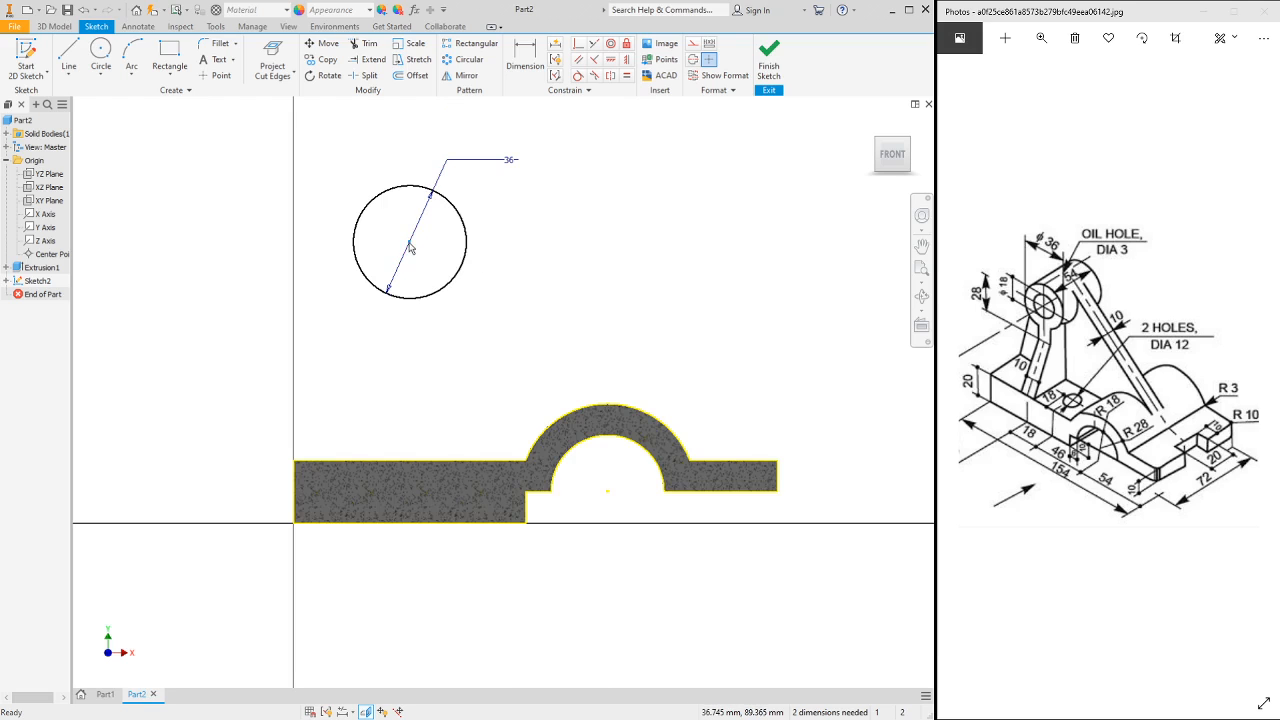
{"action": "left_click_drag", "start_coordinate": [410, 247], "coordinate": [398, 274]}
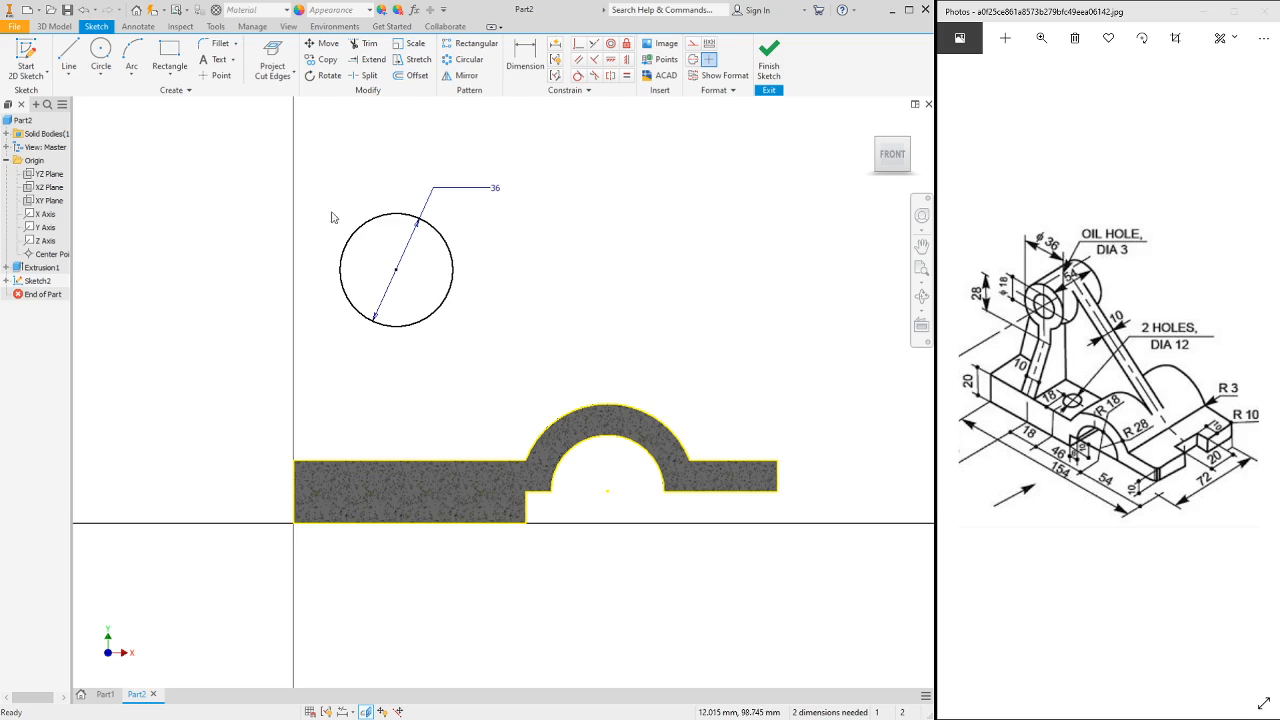
- Dimension the horizontal distance from the circle's center to the right end of the base as 118 mm
{"action": "left_click", "coordinate": [525, 52]}
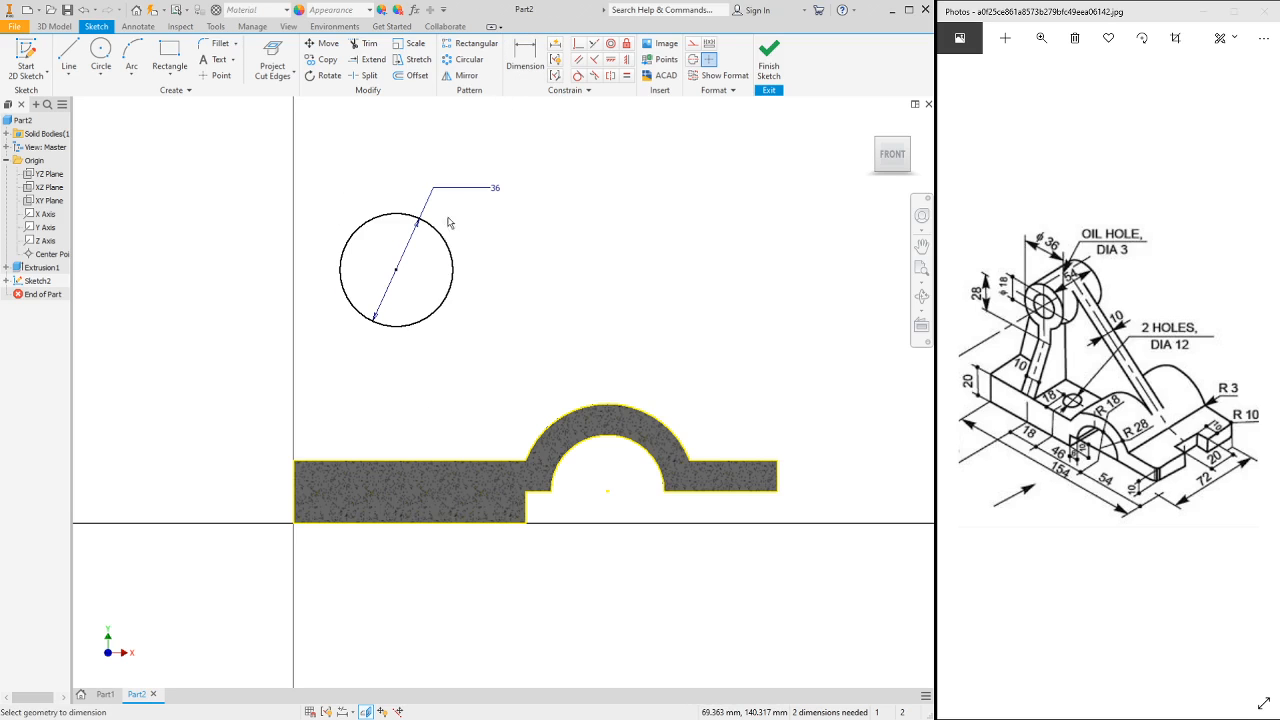
{"action": "left_click", "coordinate": [452, 272]}
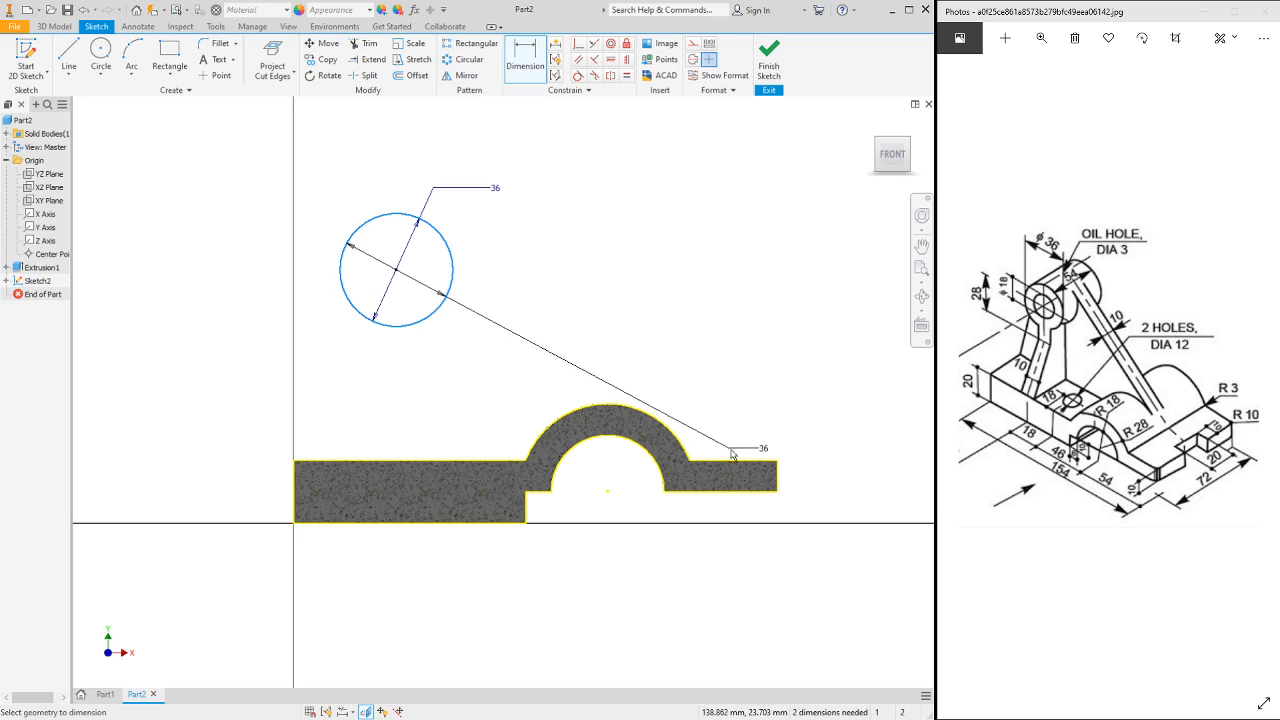
{"action": "left_click", "coordinate": [778, 479]}
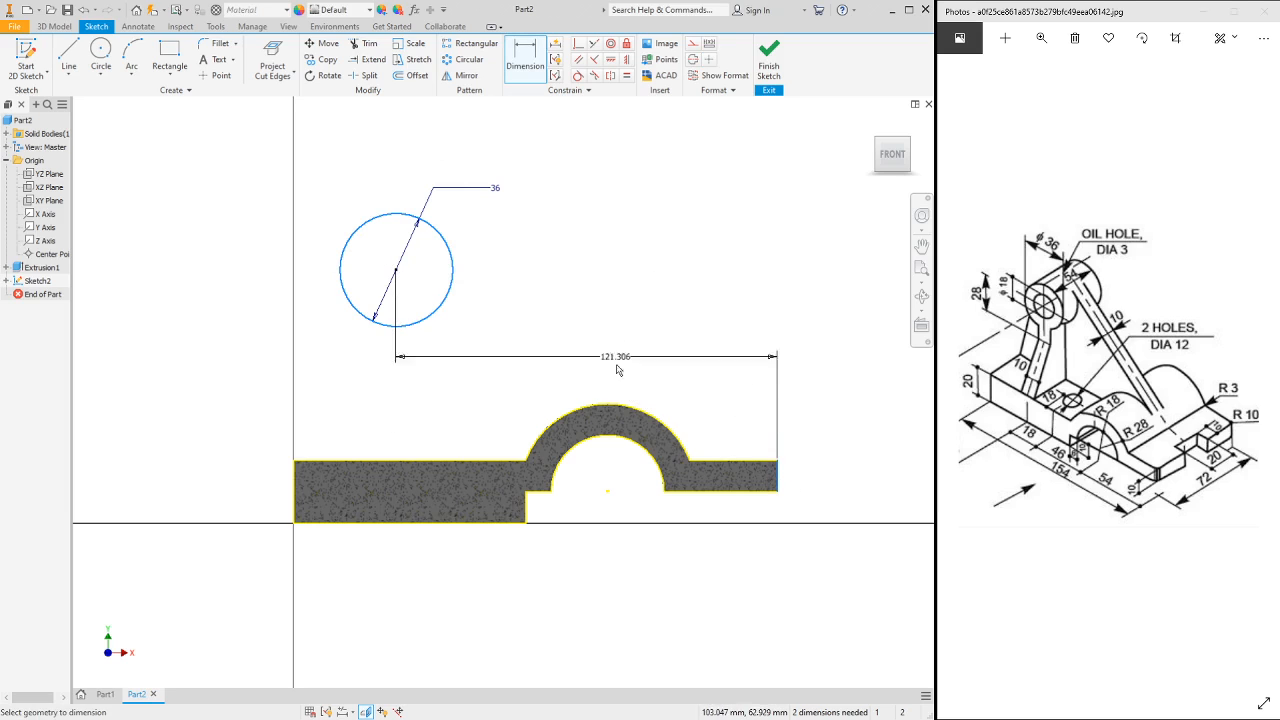
{"action": "left_click", "coordinate": [603, 567]}
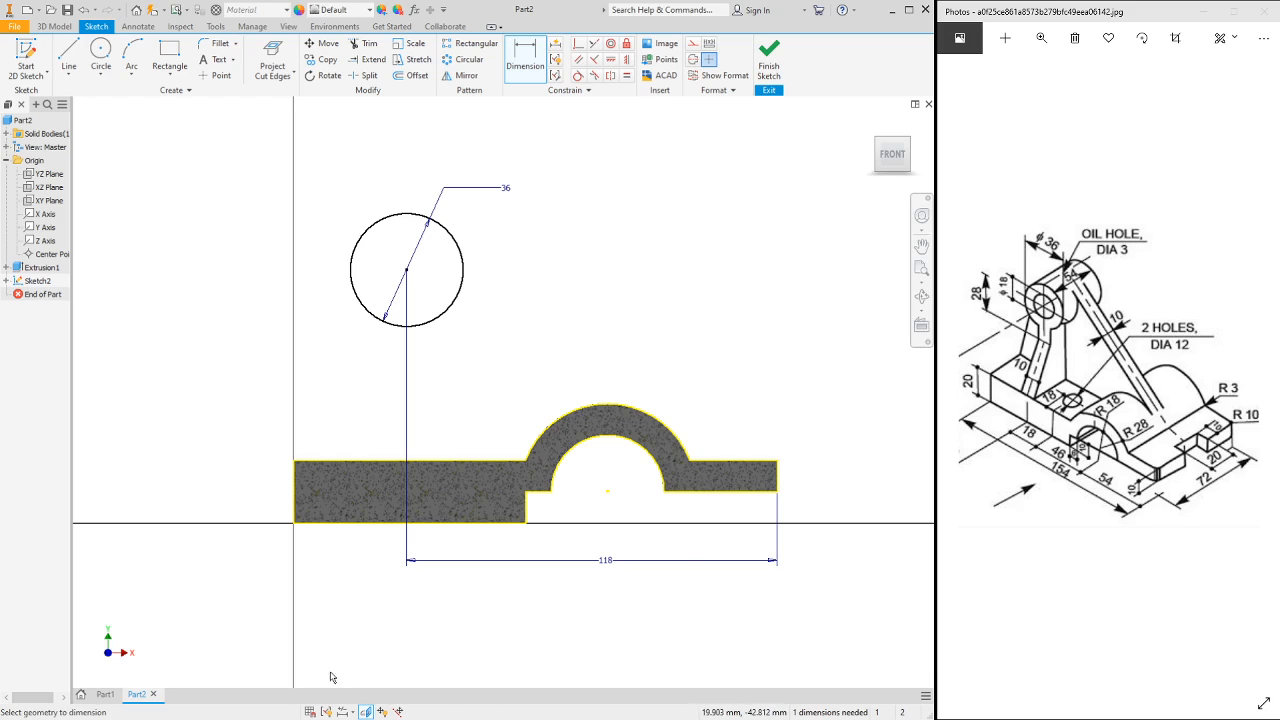
- Check the finished Part1 model and the reference drawing, and dimension the circle's center 82 mm above the base's bottom edge
{"action": "left_click", "coordinate": [114, 697]}
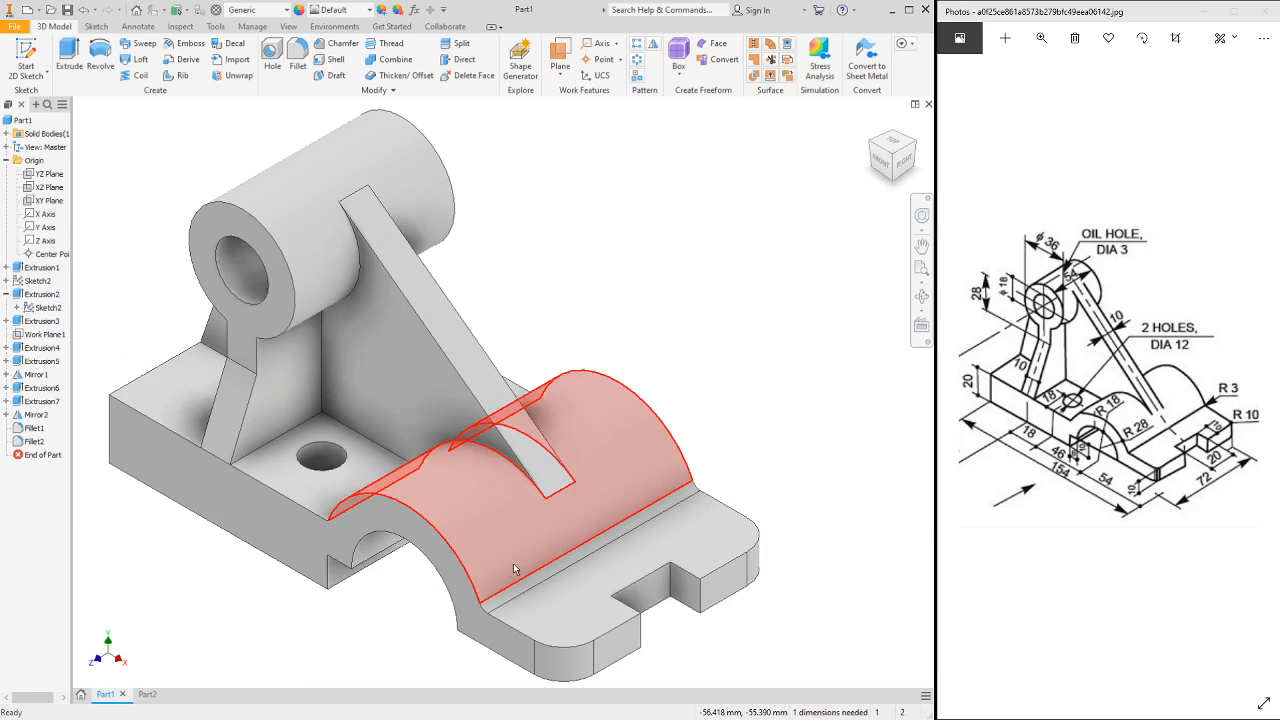
{"action": "left_click", "coordinate": [147, 694]}
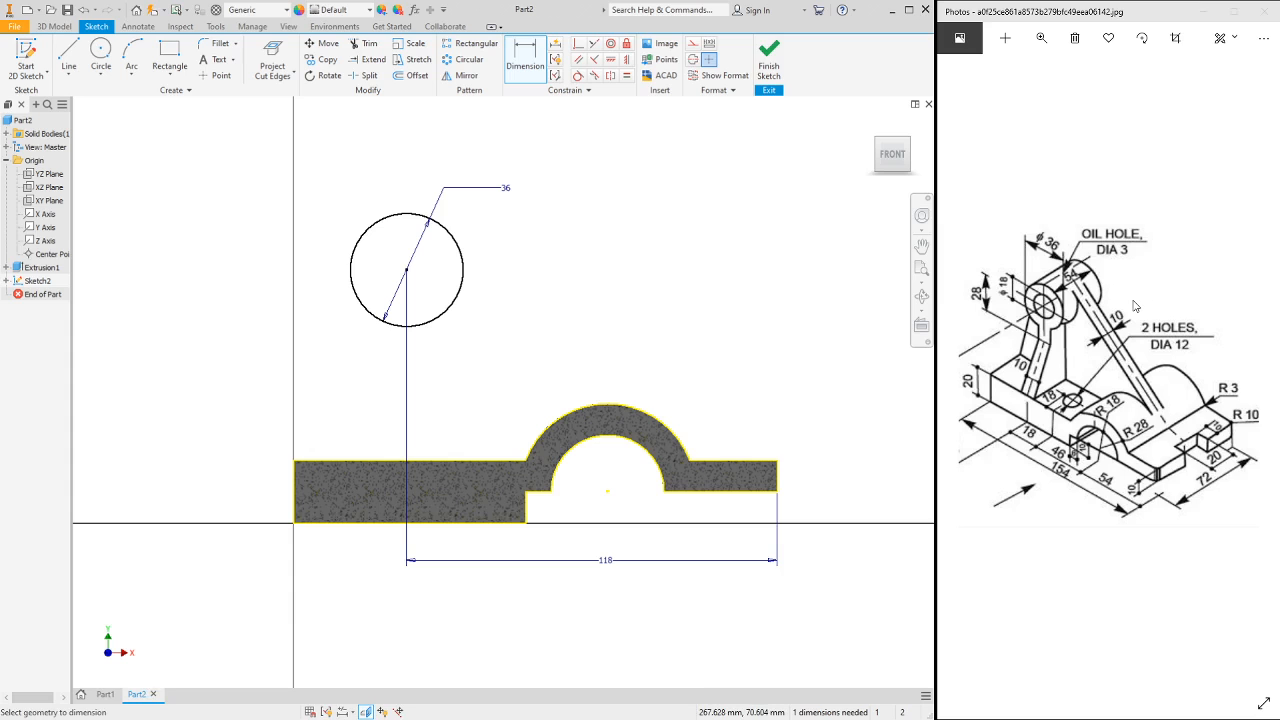
{"action": "scroll", "coordinate": [1136, 306], "scroll_direction": "down", "scroll_amount": 1}
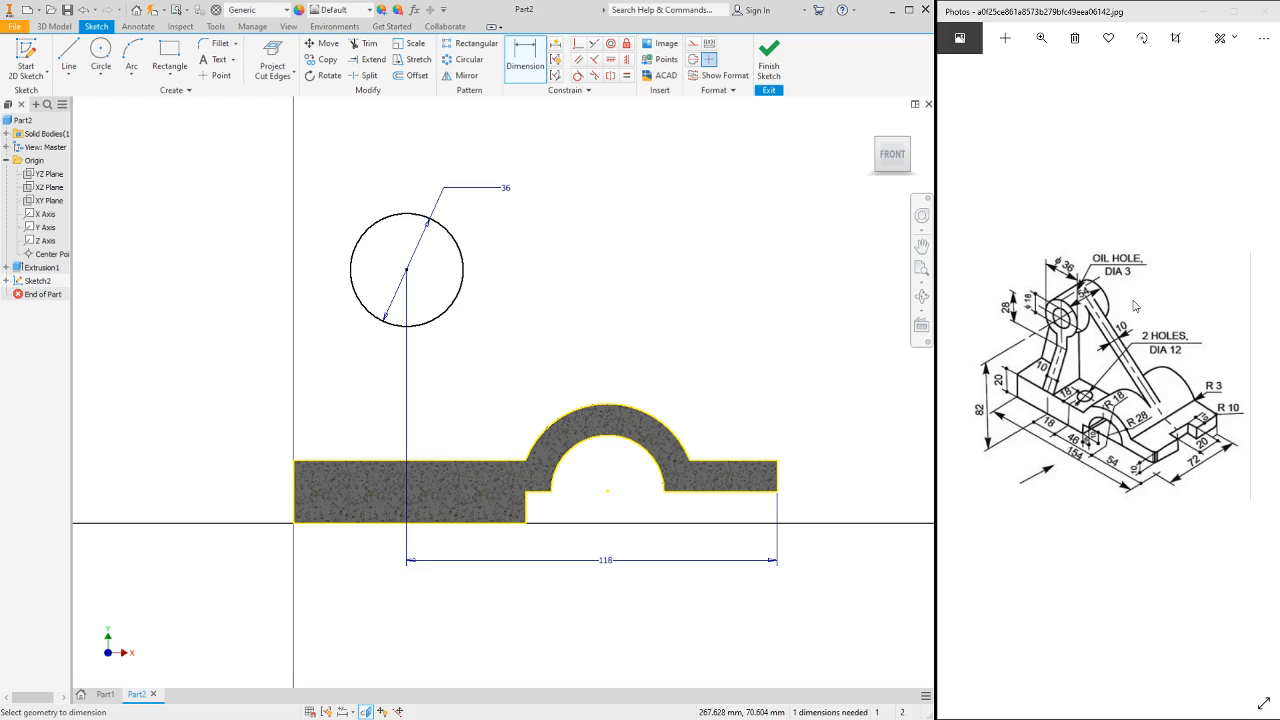
{"action": "scroll", "coordinate": [1136, 306], "scroll_direction": "down", "scroll_amount": 1}
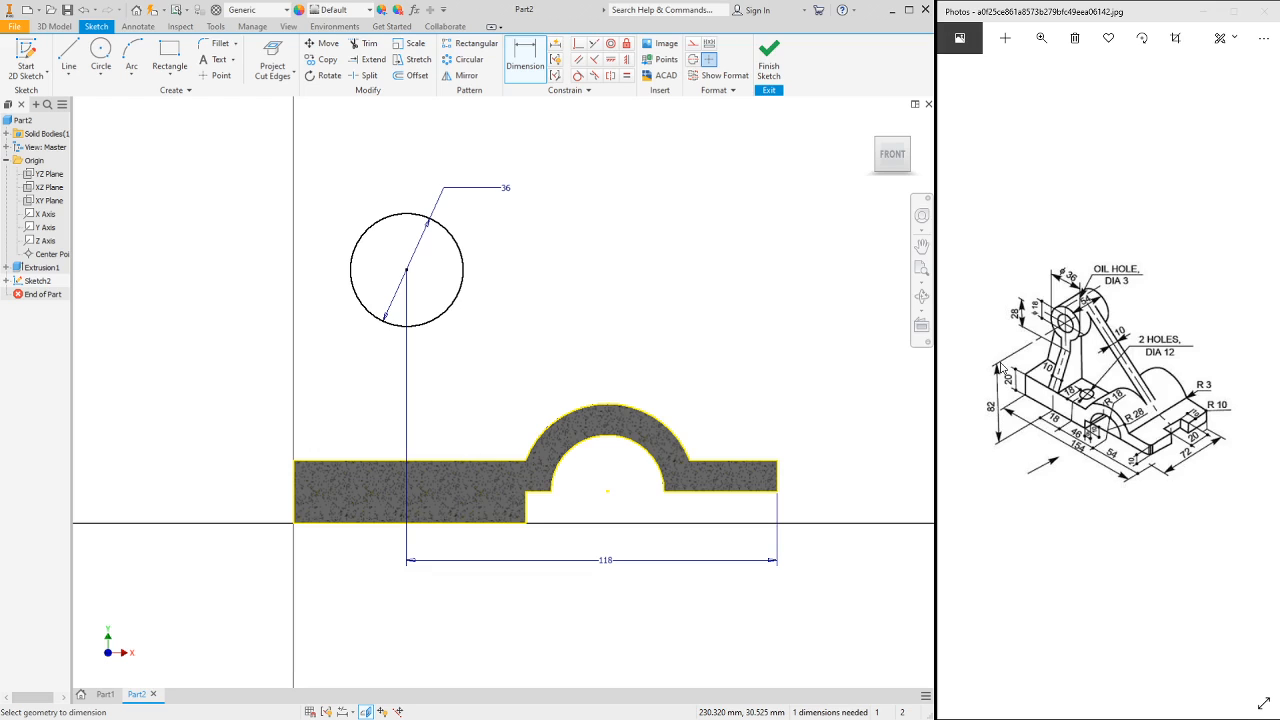
{"action": "left_click", "coordinate": [517, 62]}
{"action": "left_click", "coordinate": [424, 323]}
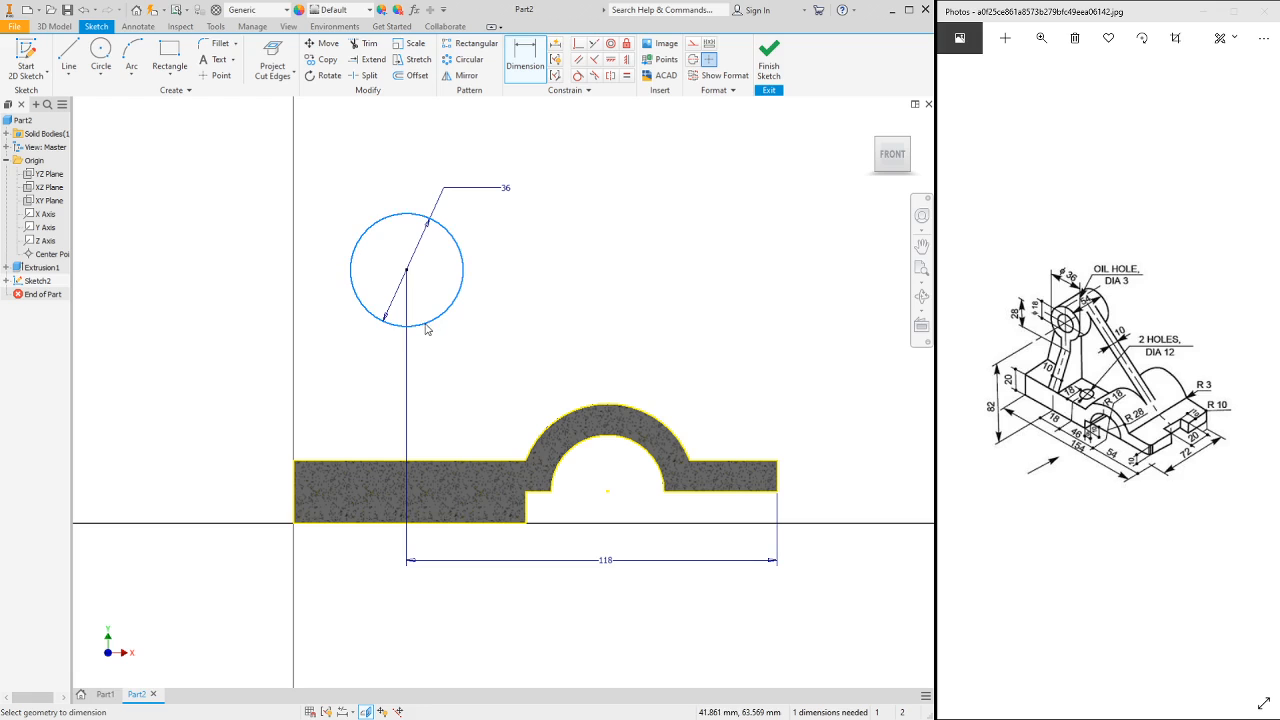
{"action": "left_click", "coordinate": [324, 522]}
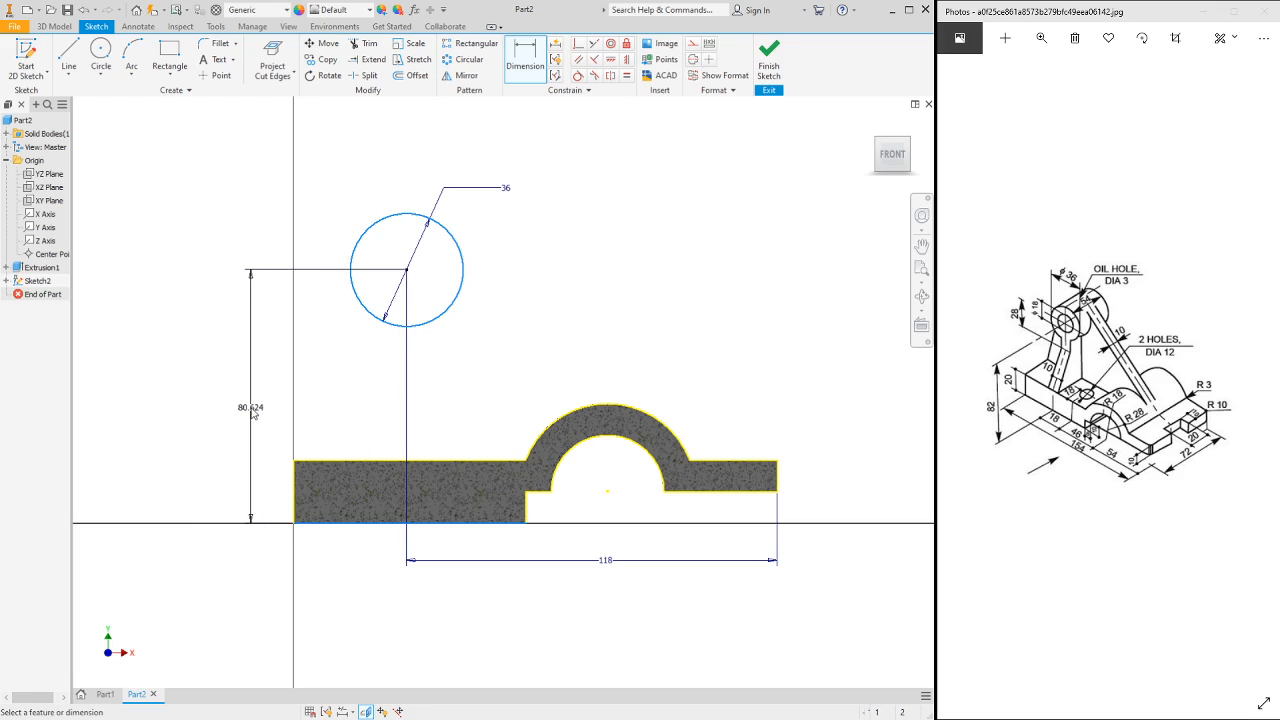
{"action": "left_click", "coordinate": [252, 409]}
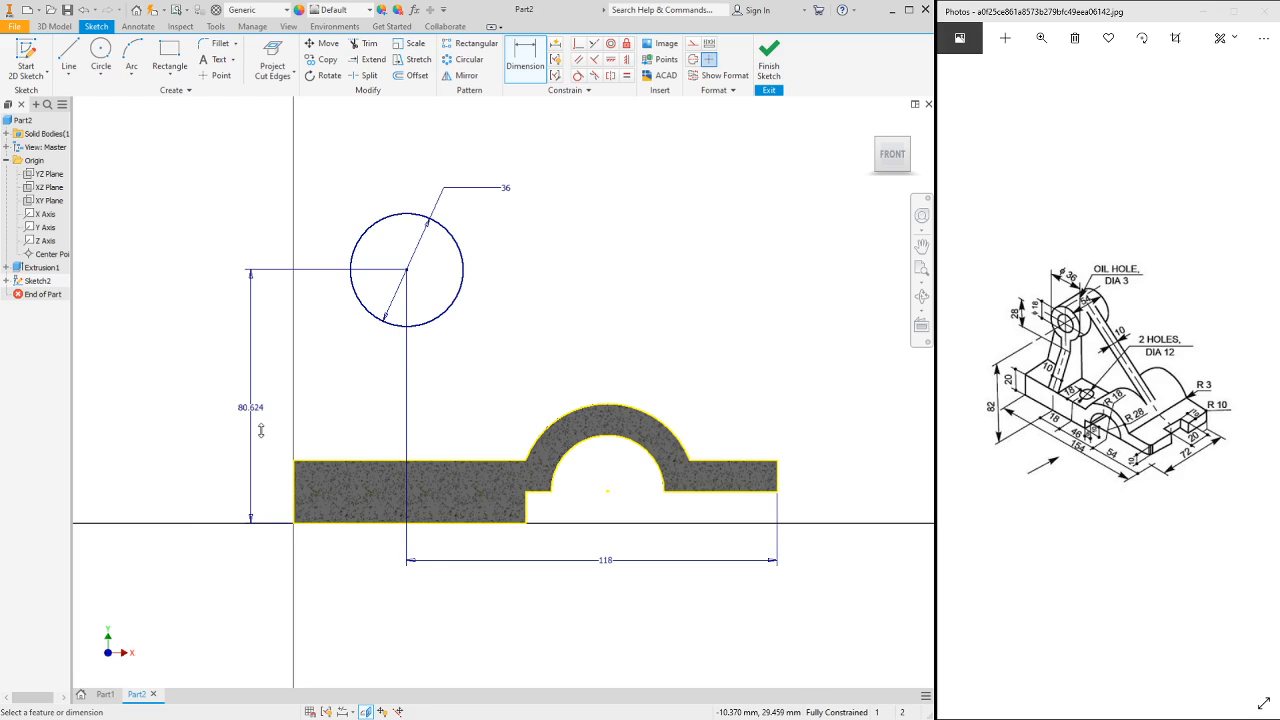
{"action": "double_click", "coordinate": [251, 410]}
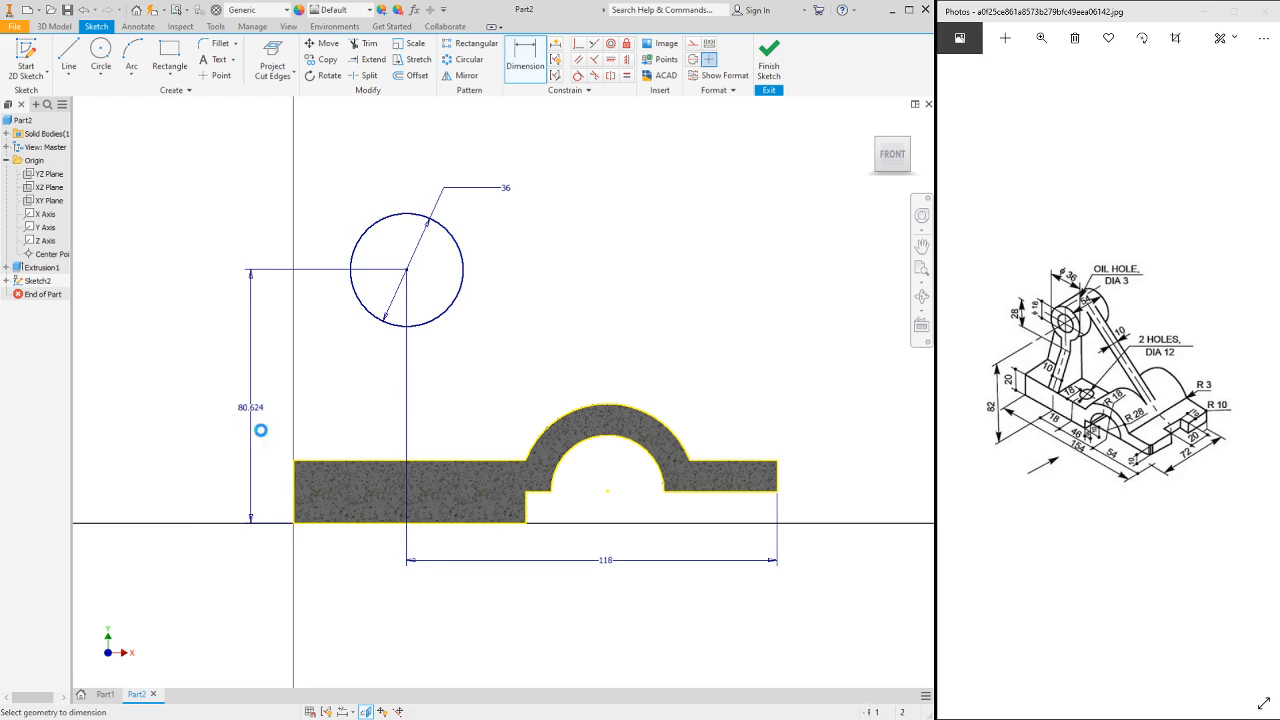
{"action": "type", "text": "82"}
{"action": "key", "text": "Return"}
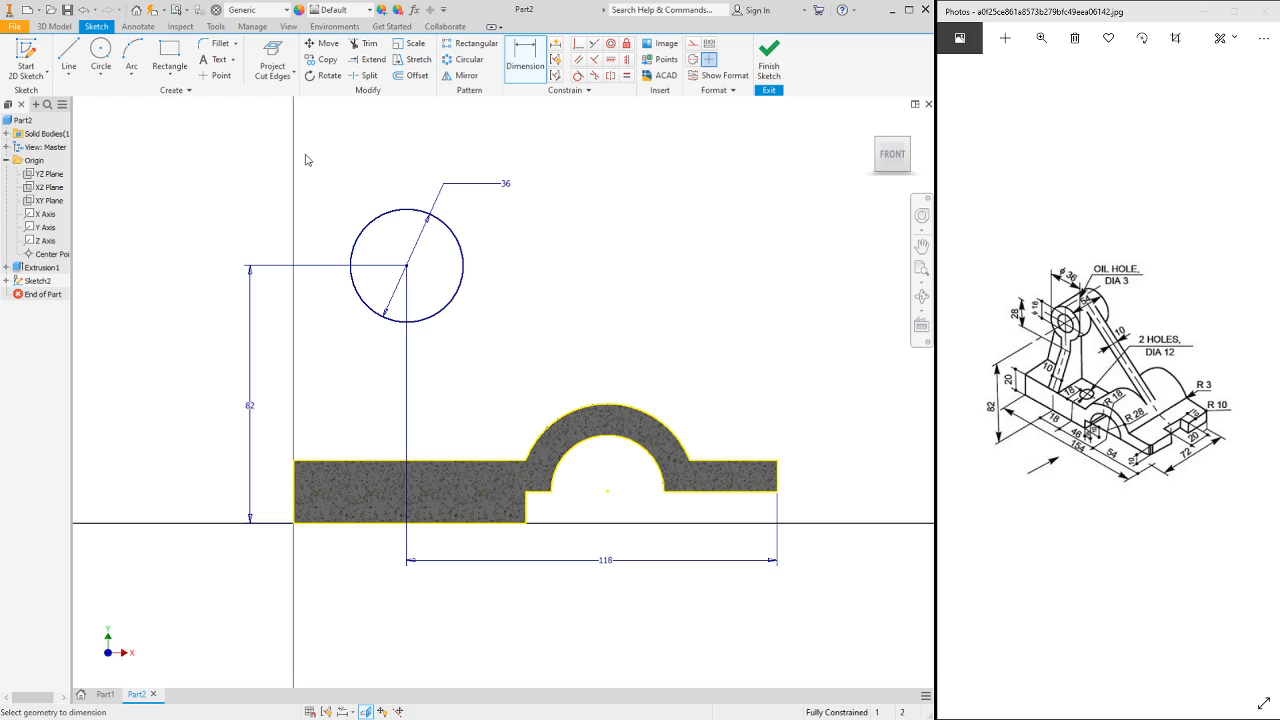
- Sketch a line from the base's upper left corner tangent to the 36 mm circle, and another from the circle's right side to the outer arch
{"action": "left_click", "coordinate": [71, 52]}
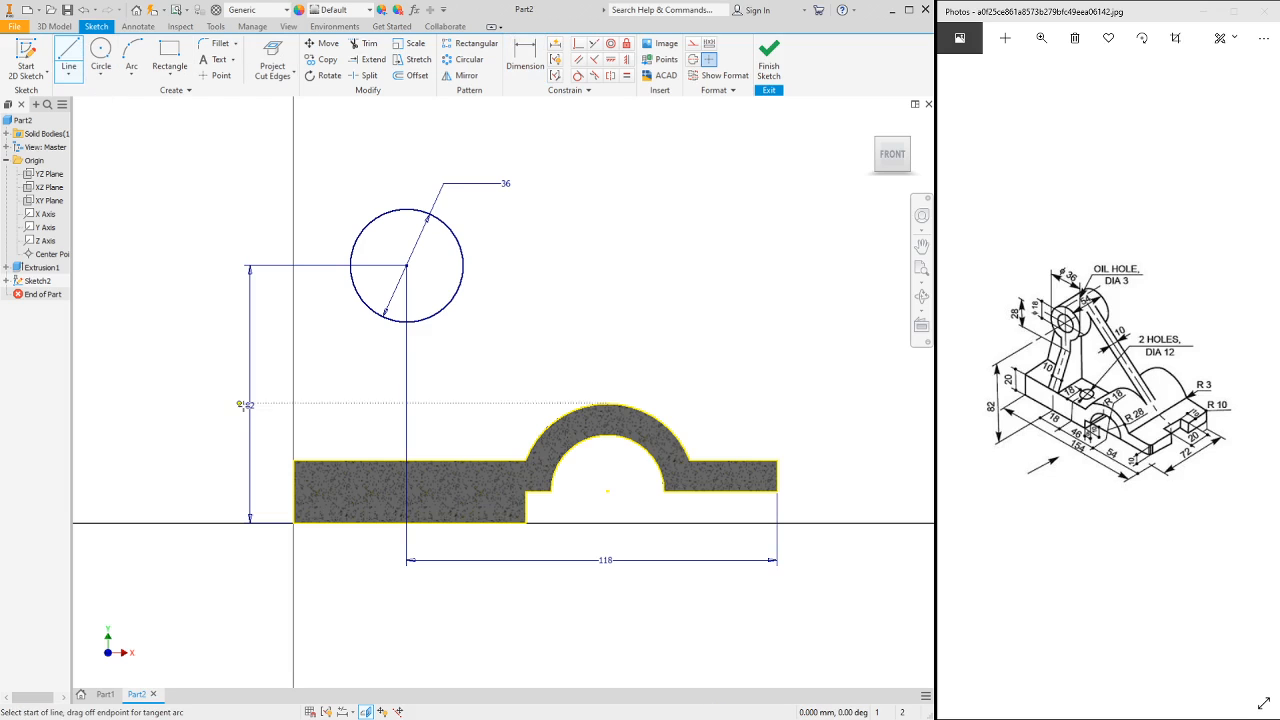
{"action": "left_click", "coordinate": [295, 461]}
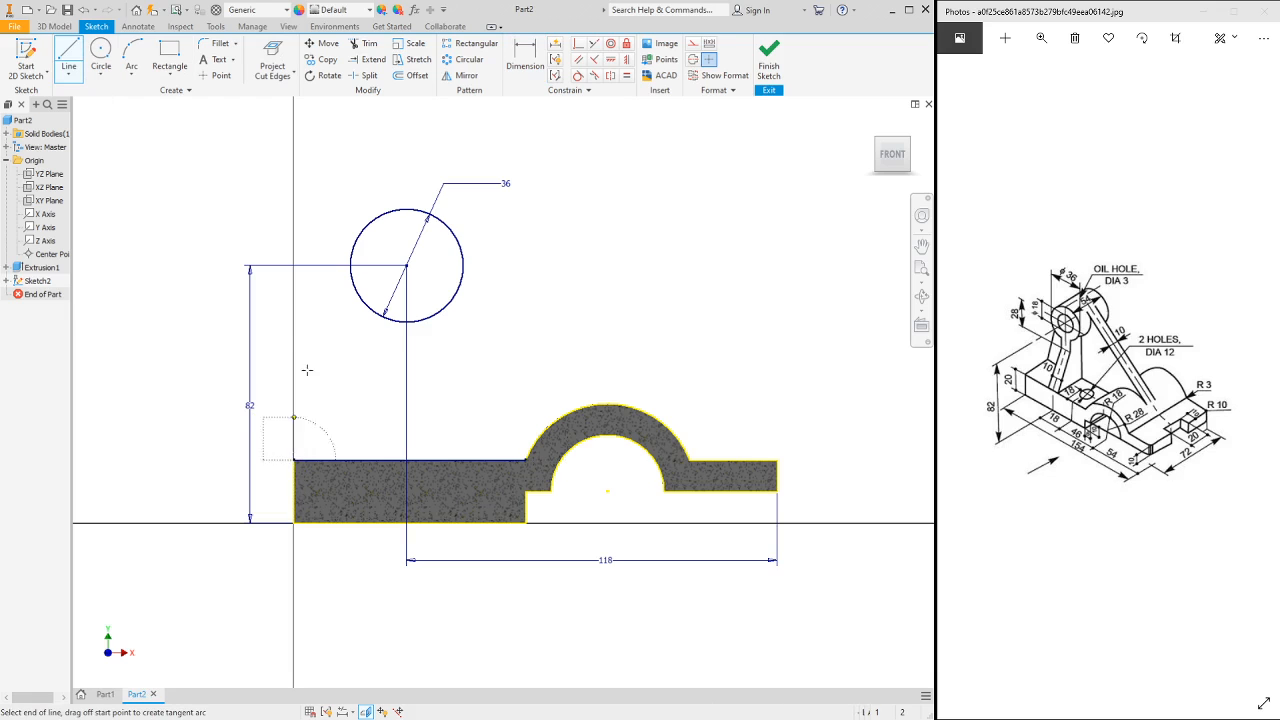
{"action": "double_click", "coordinate": [353, 247]}
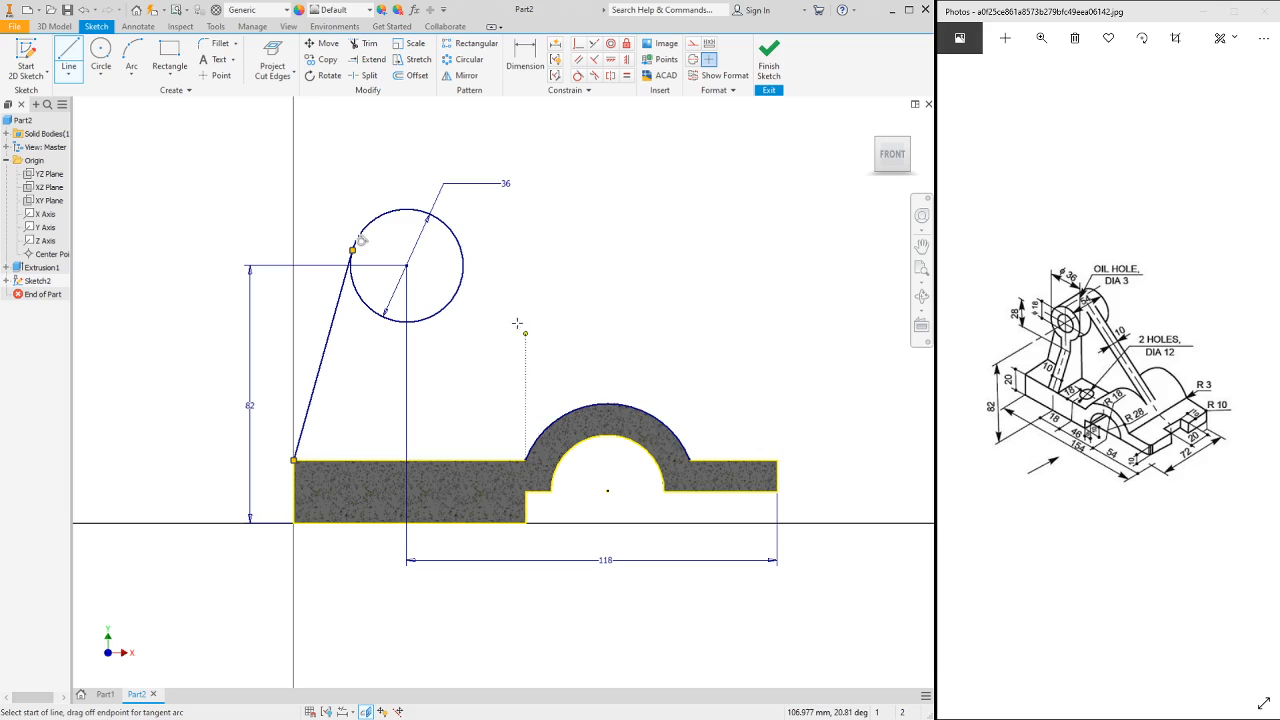
{"action": "left_click", "coordinate": [454, 234]}
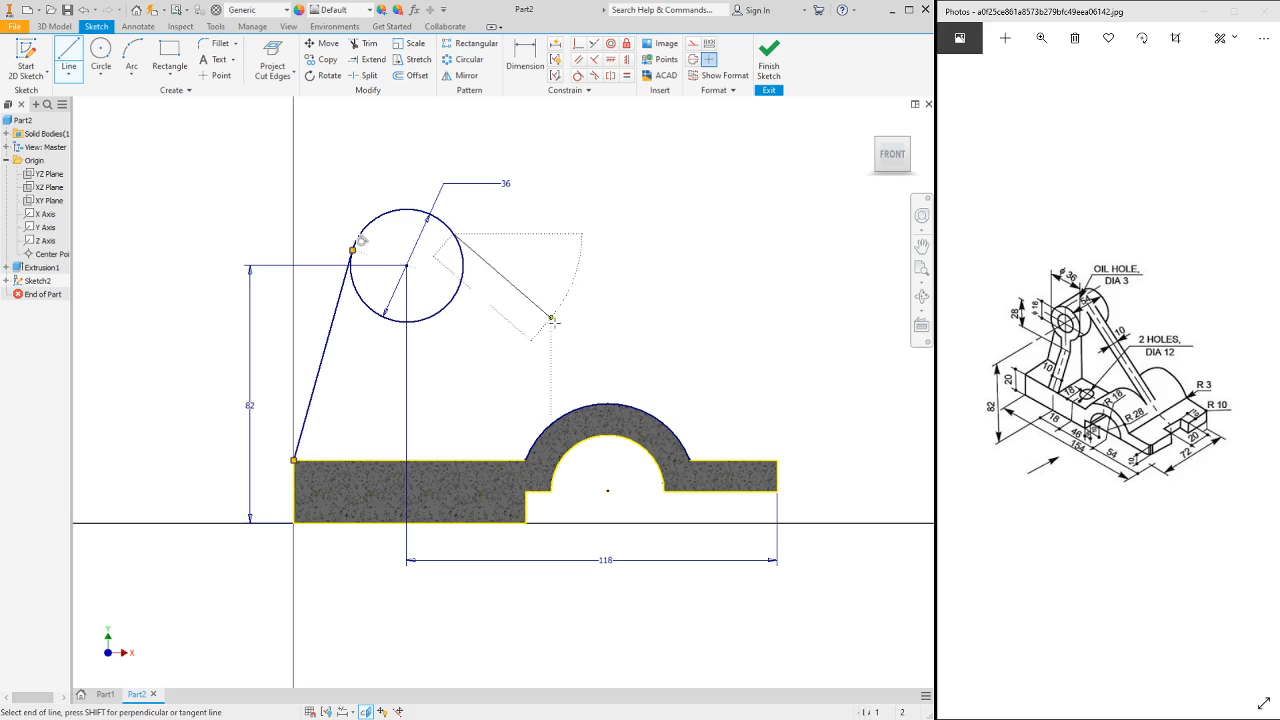
{"action": "double_click", "coordinate": [655, 418]}
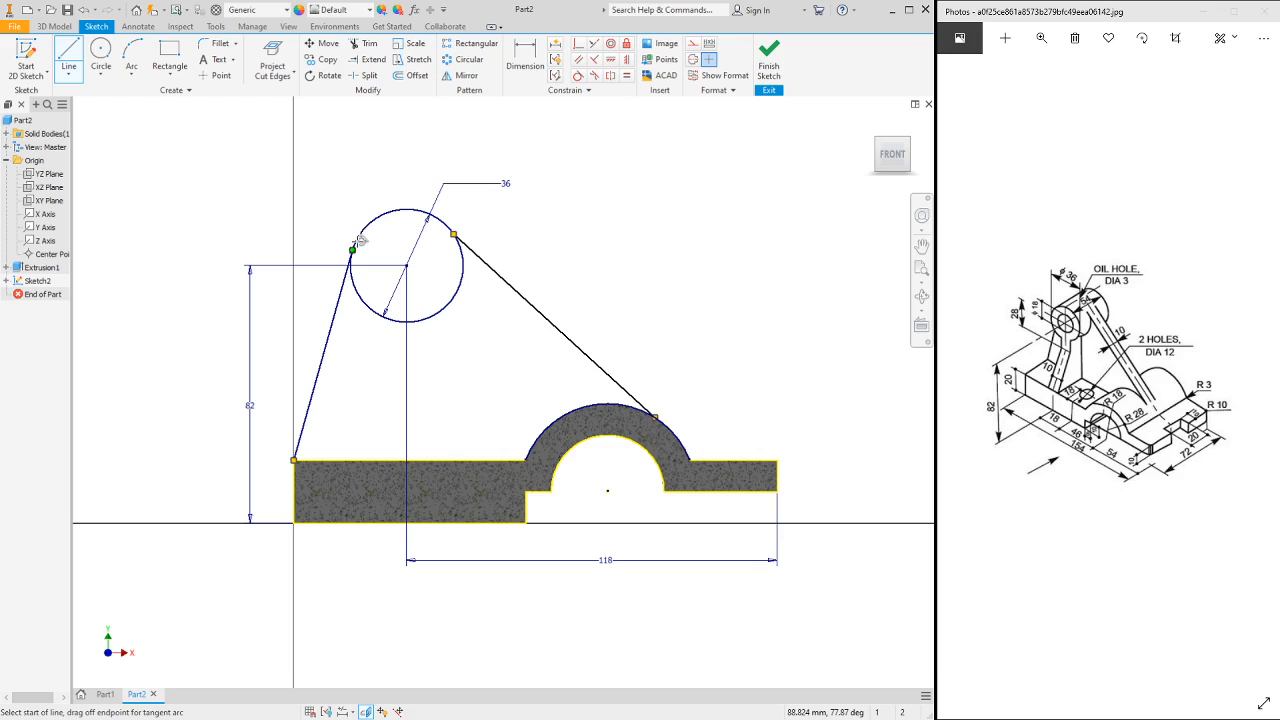
- Constrain the right support line tangent to both the 36 mm circle and the base's outer arch
{"action": "left_click", "coordinate": [579, 76]}
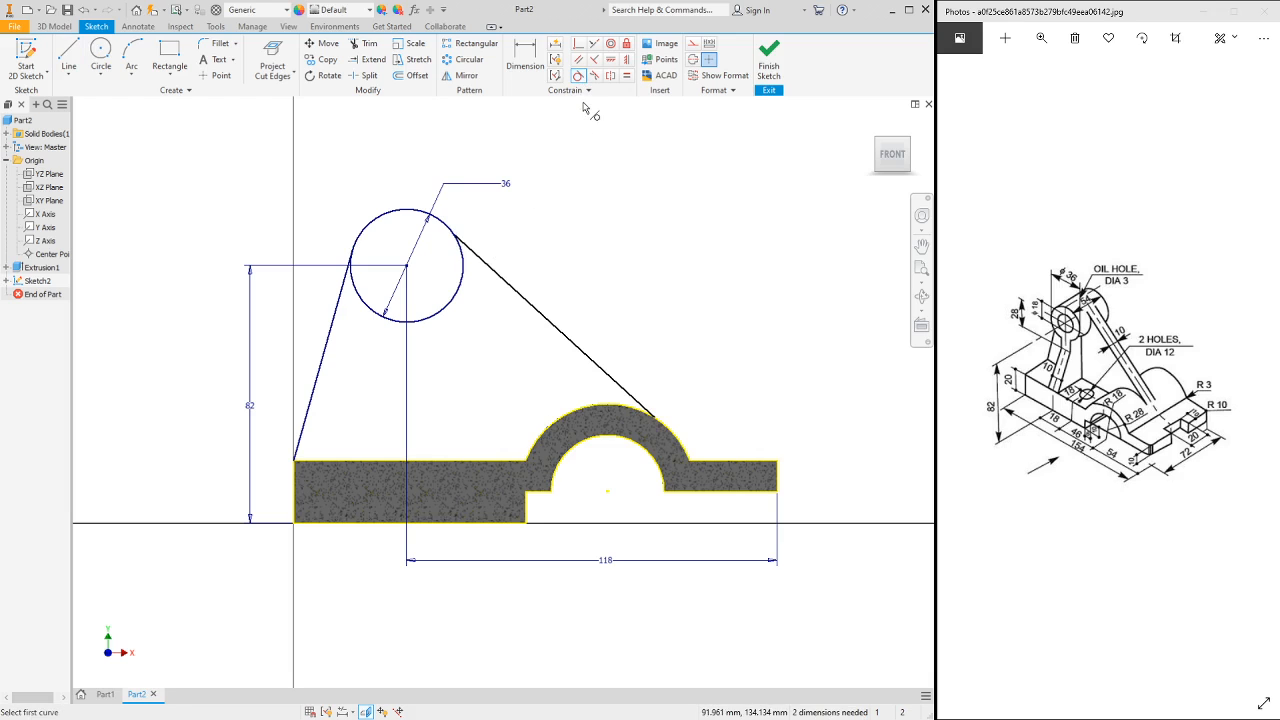
{"action": "left_click", "coordinate": [484, 262]}
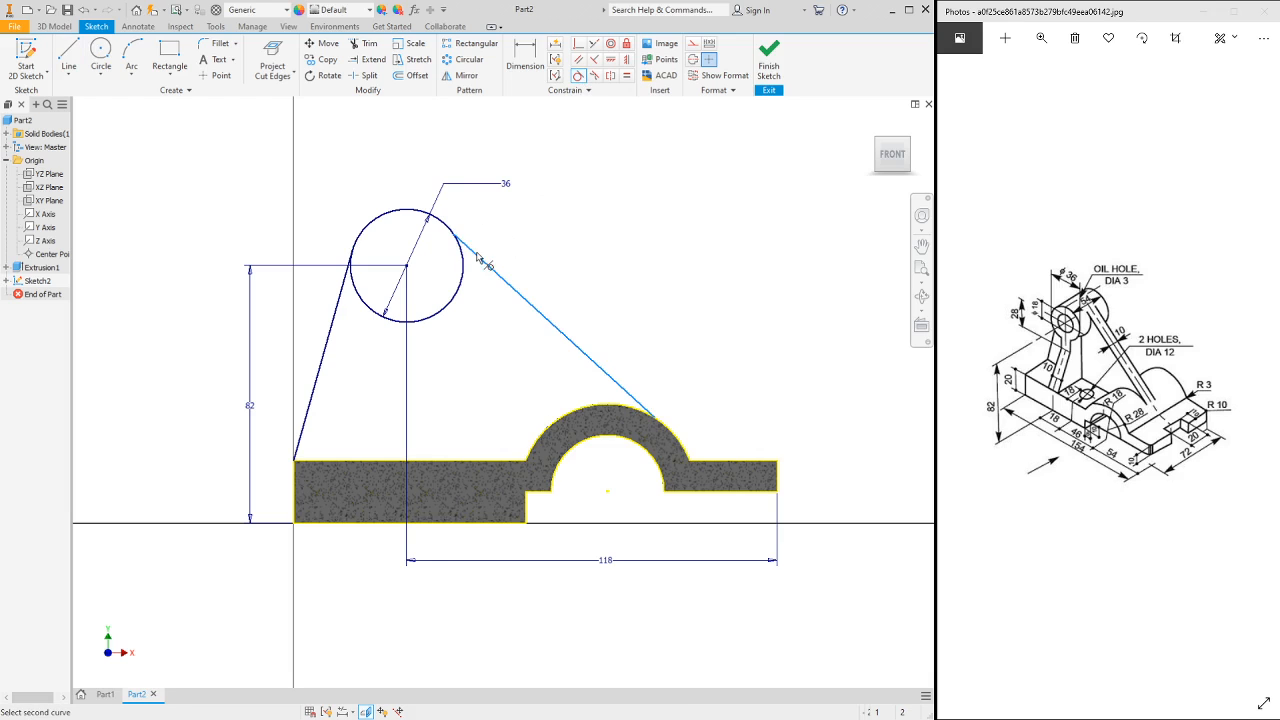
{"action": "left_click", "coordinate": [465, 280]}
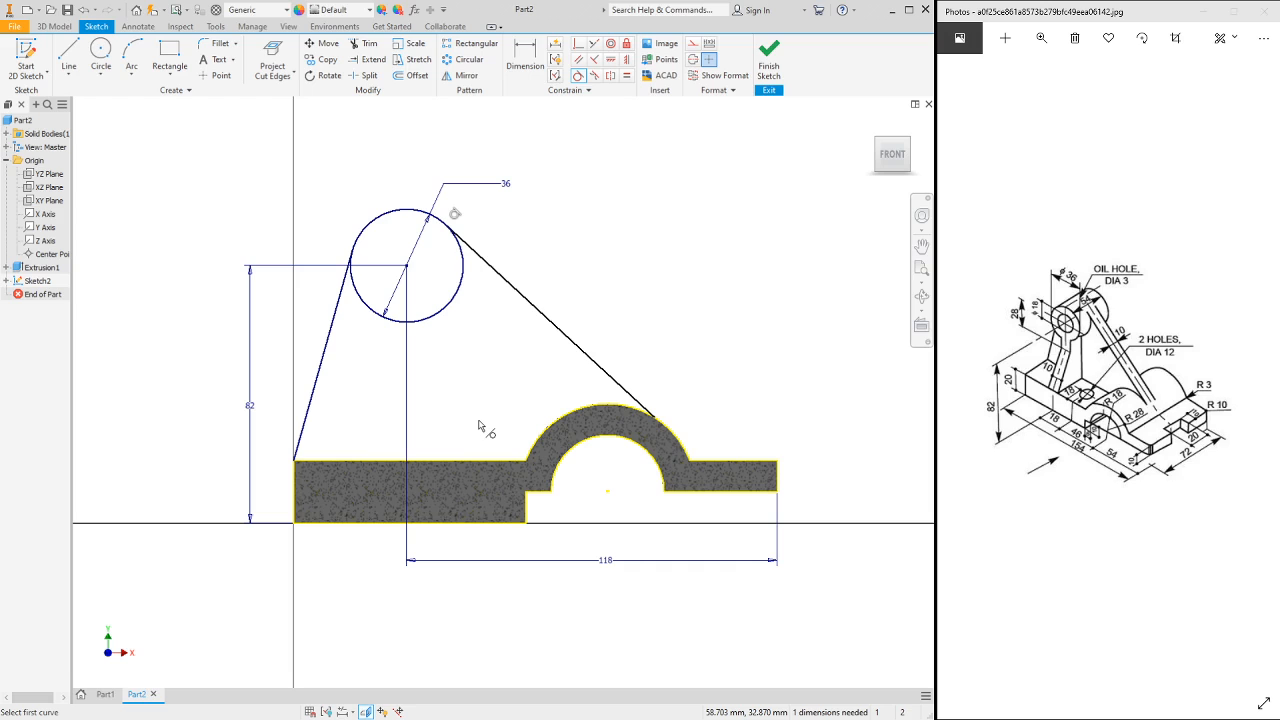
{"action": "left_click", "coordinate": [621, 386]}
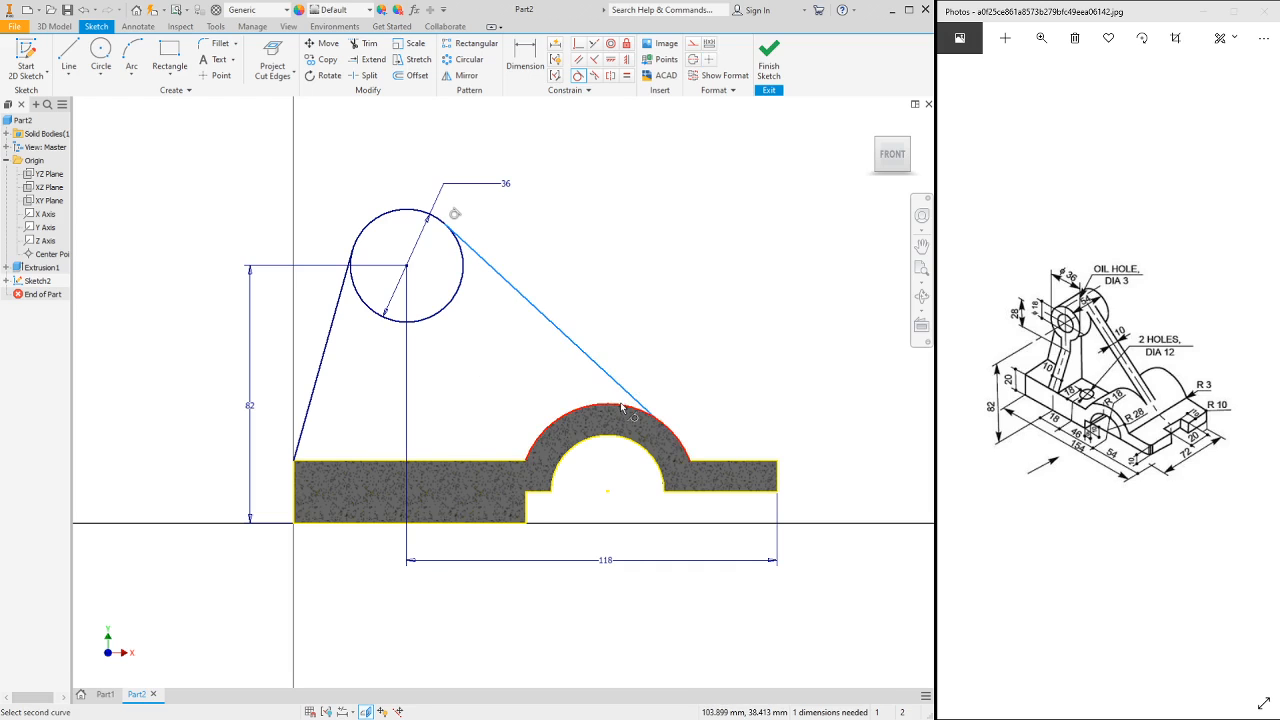
{"action": "left_click", "coordinate": [621, 407]}
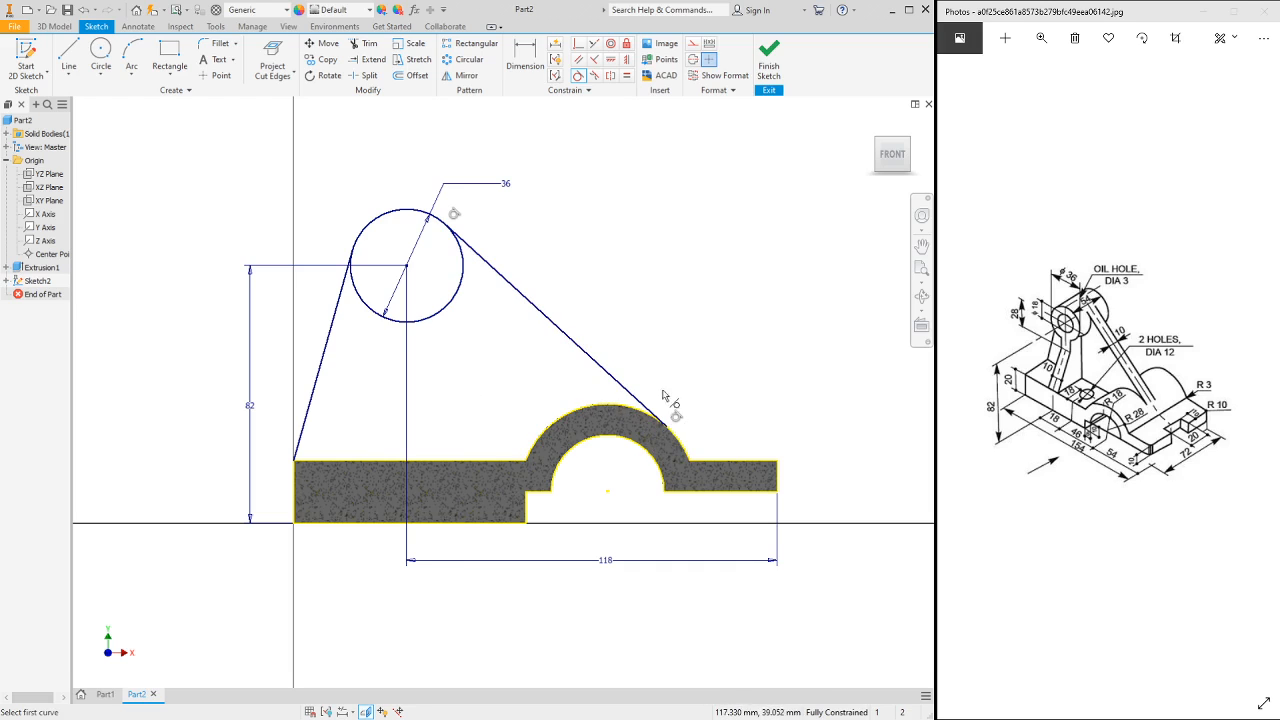
- Sketch a circle concentric with the 36 mm circle and dimension its diameter as 18 mm
{"action": "left_click", "coordinate": [99, 55]}
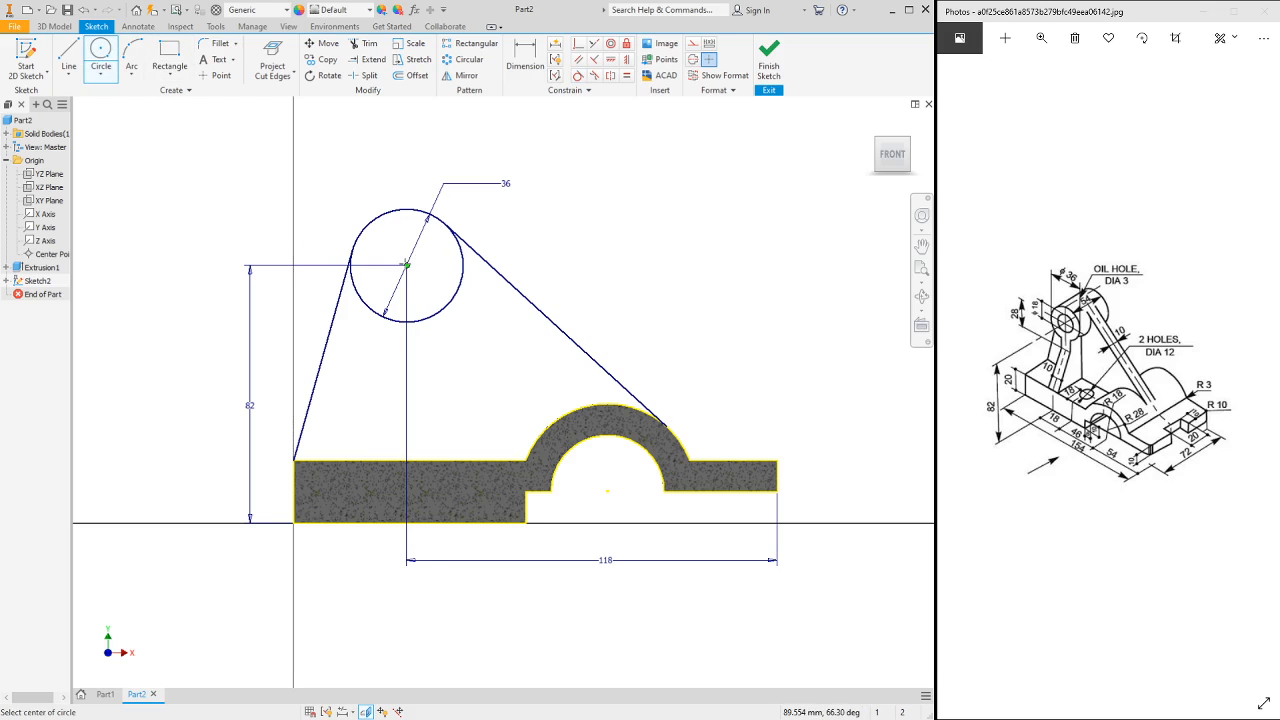
{"action": "left_click", "coordinate": [406, 265]}
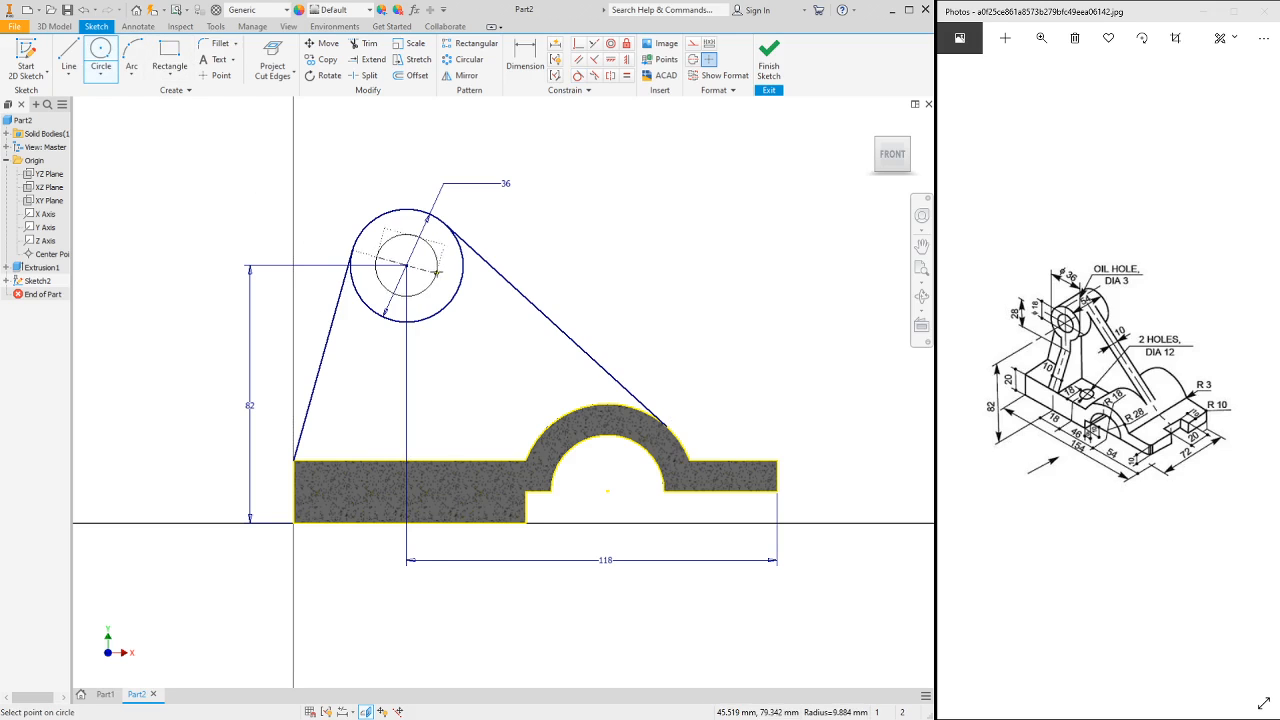
{"action": "left_click", "coordinate": [437, 272]}
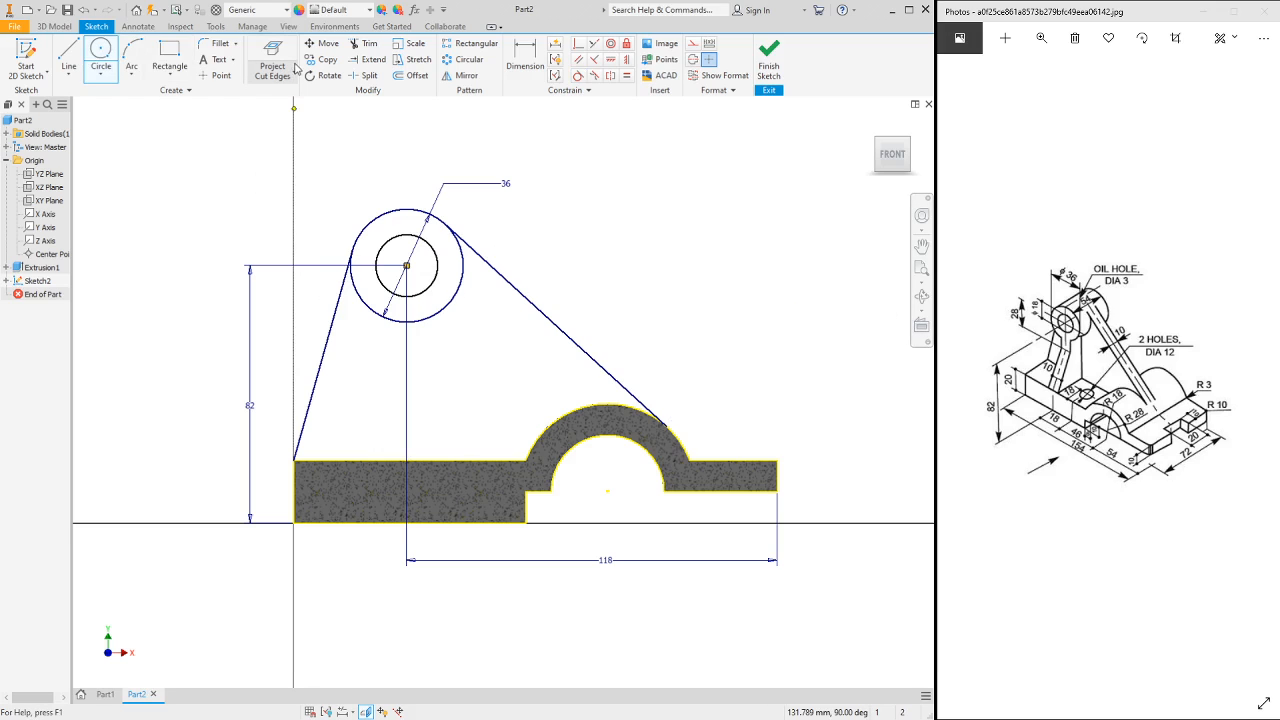
{"action": "left_click", "coordinate": [513, 65]}
{"action": "left_click", "coordinate": [437, 273]}
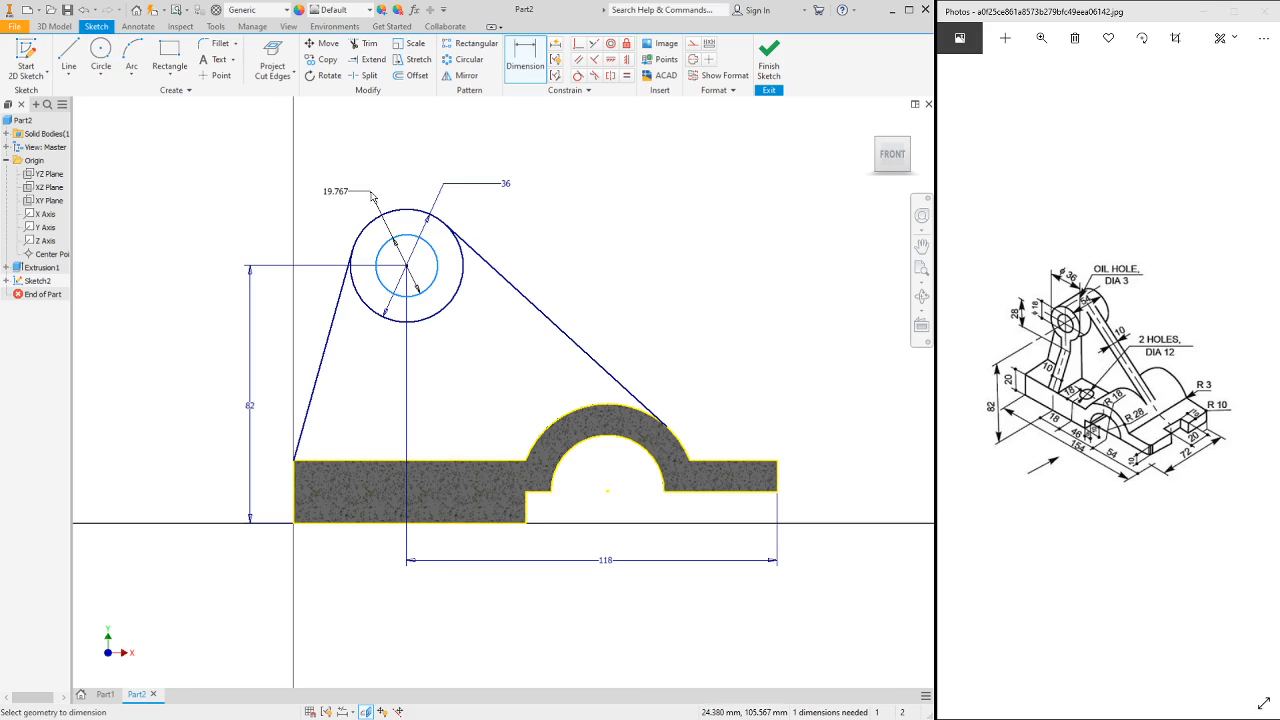
{"action": "left_click", "coordinate": [366, 213]}
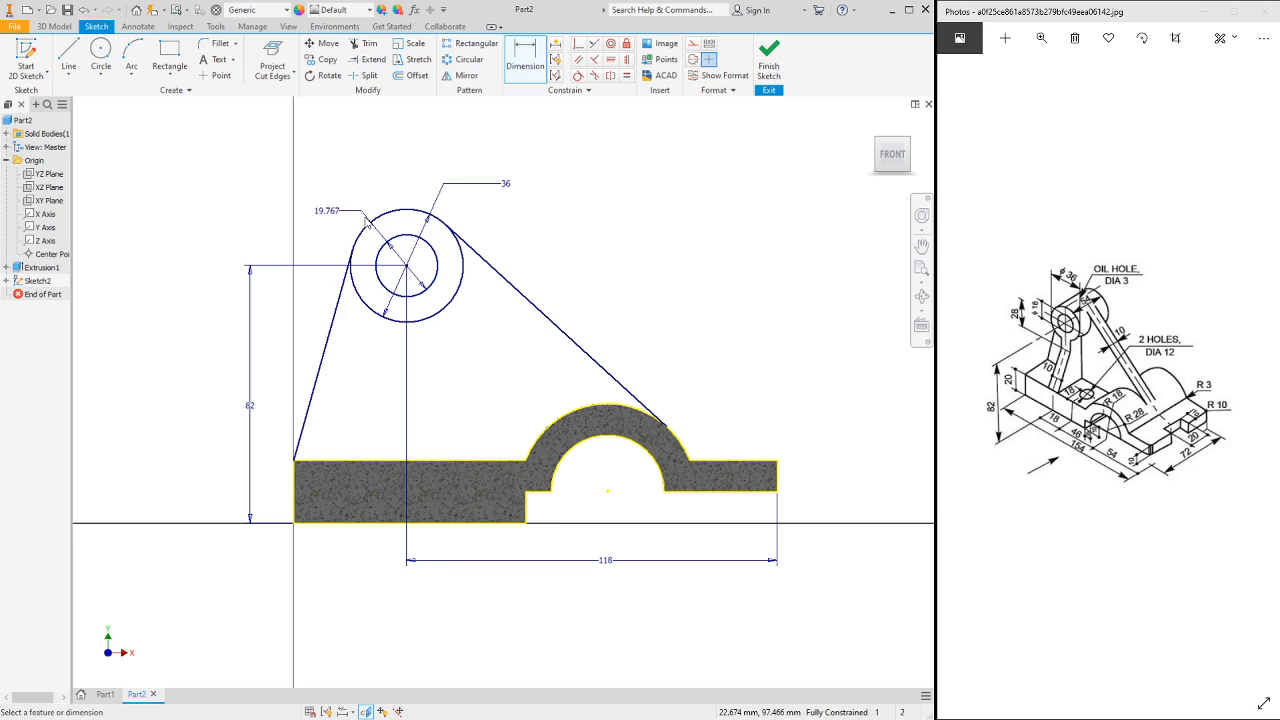
{"action": "type", "text": "18"}
{"action": "key", "text": "Return"}
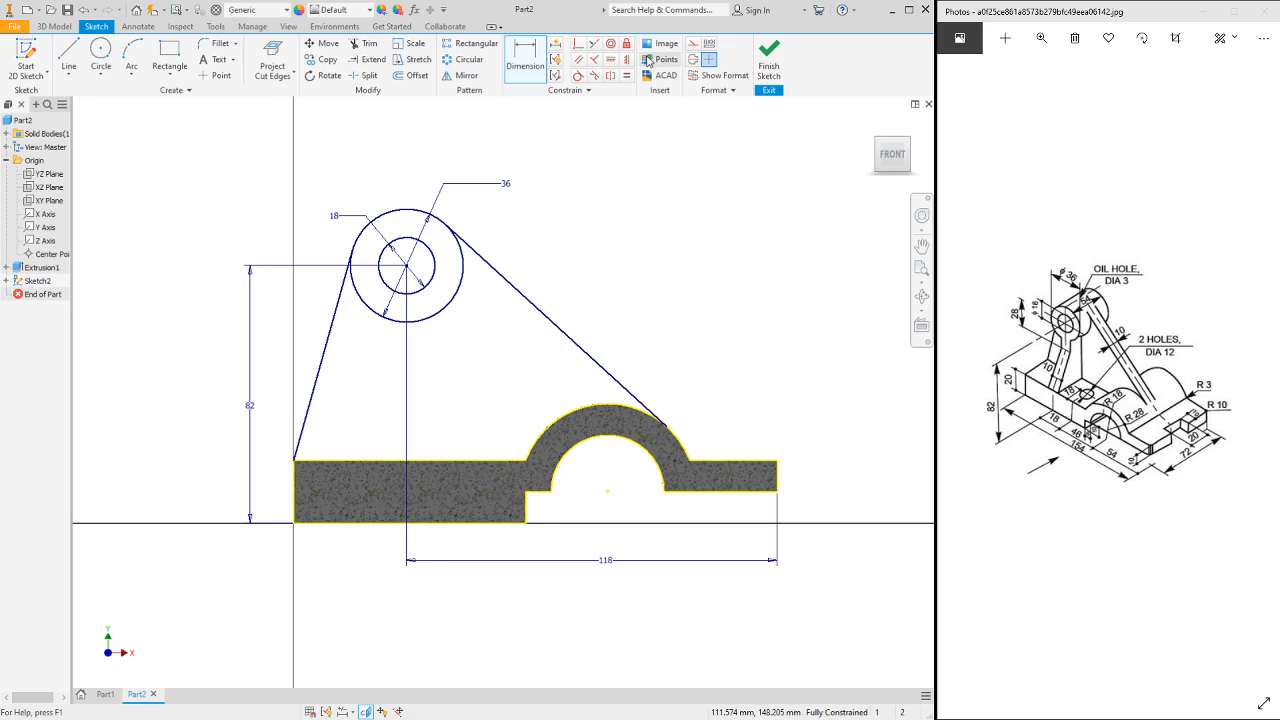
- Finish the sketch and extrude the support profile between the two tangent lines and the base symmetrically to 10 mm
{"action": "left_click", "coordinate": [766, 62]}
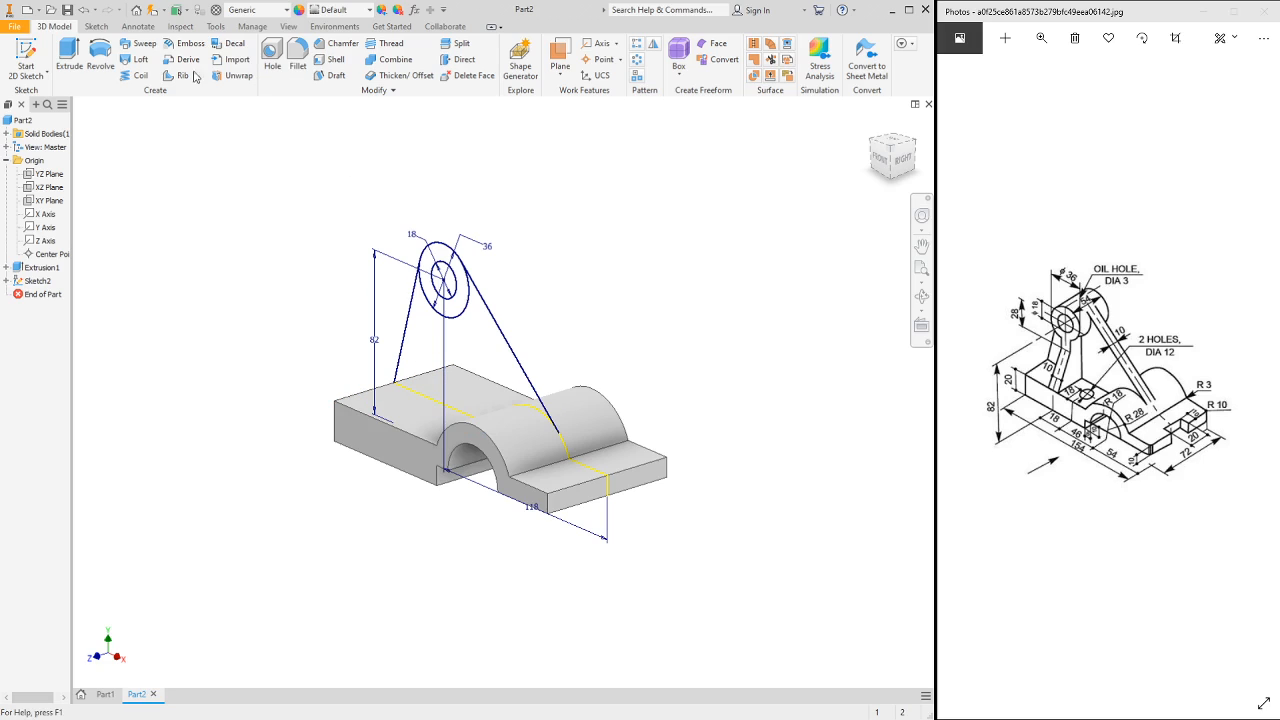
{"action": "left_click", "coordinate": [68, 55]}
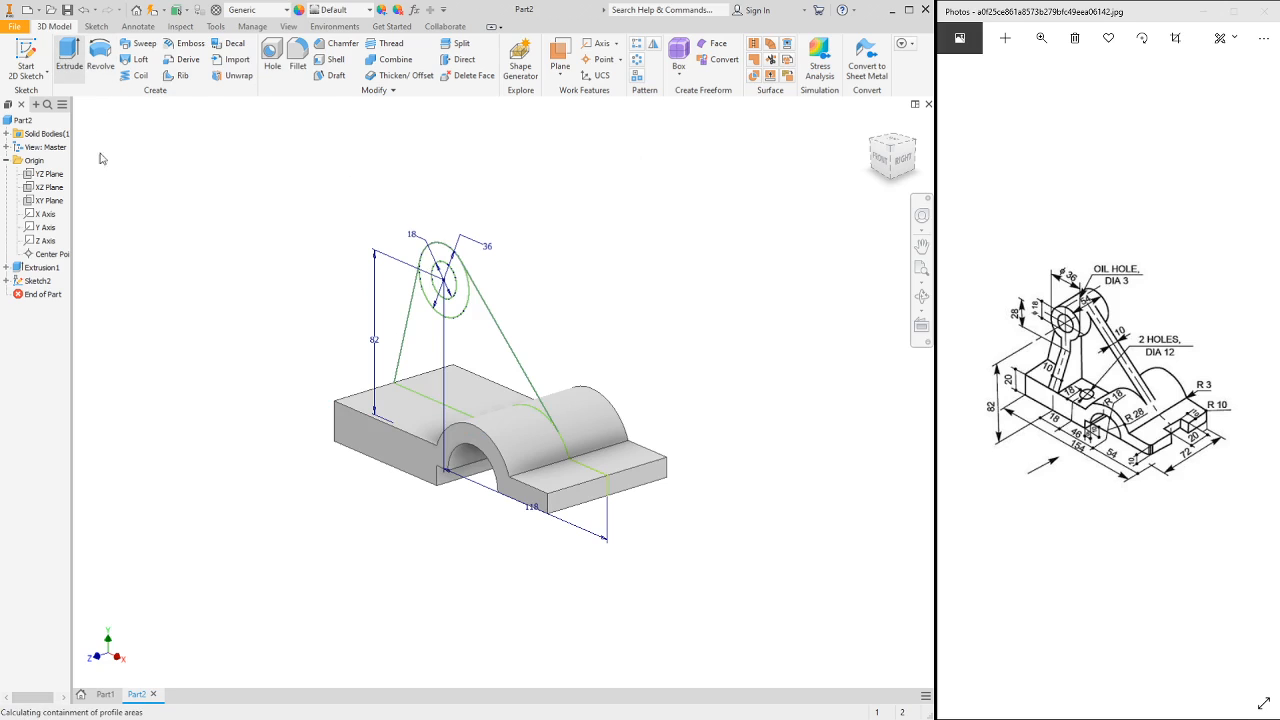
{"action": "left_click", "coordinate": [464, 350]}
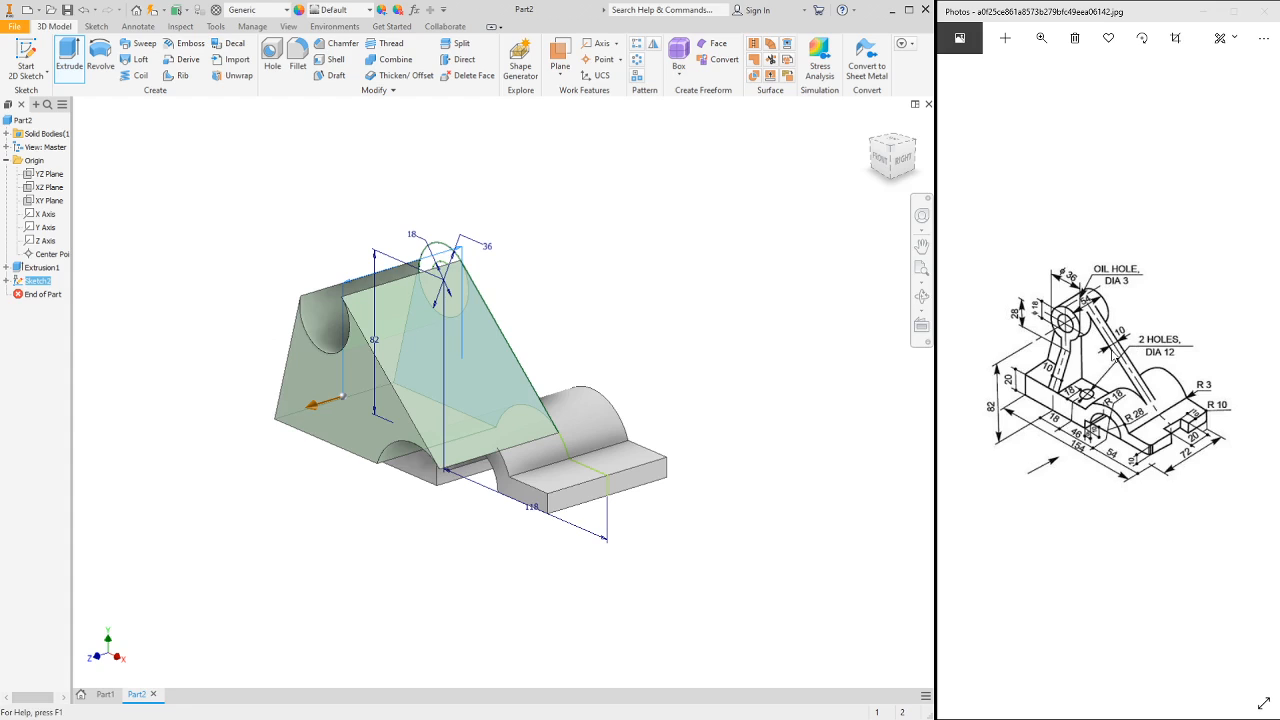
{"action": "left_click", "coordinate": [276, 146]}
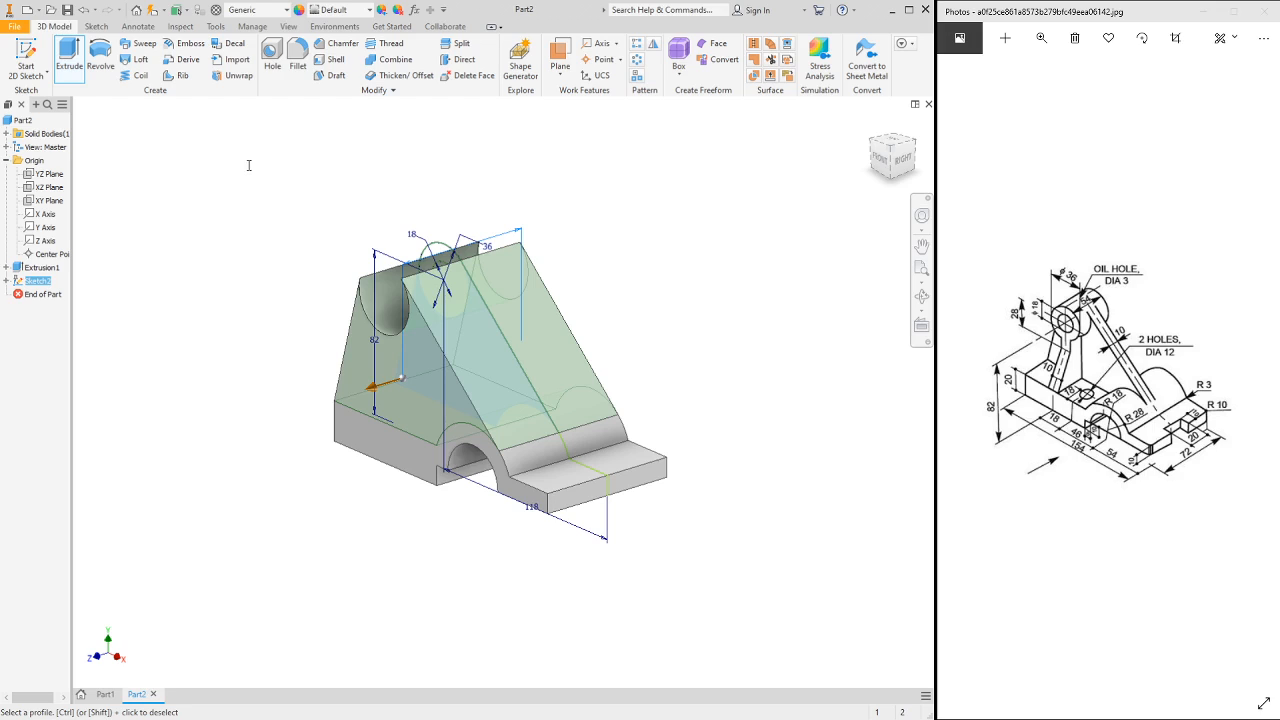
{"action": "type", "text": "10"}
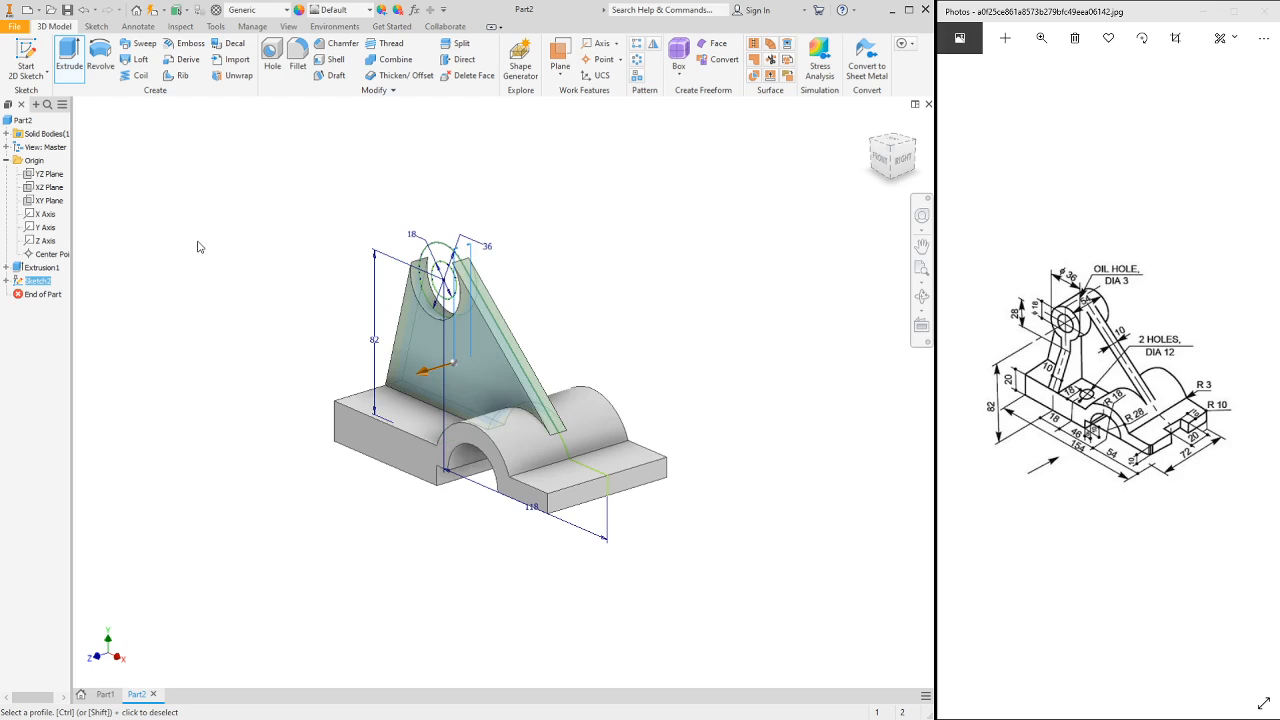
{"action": "key", "text": "Return"}
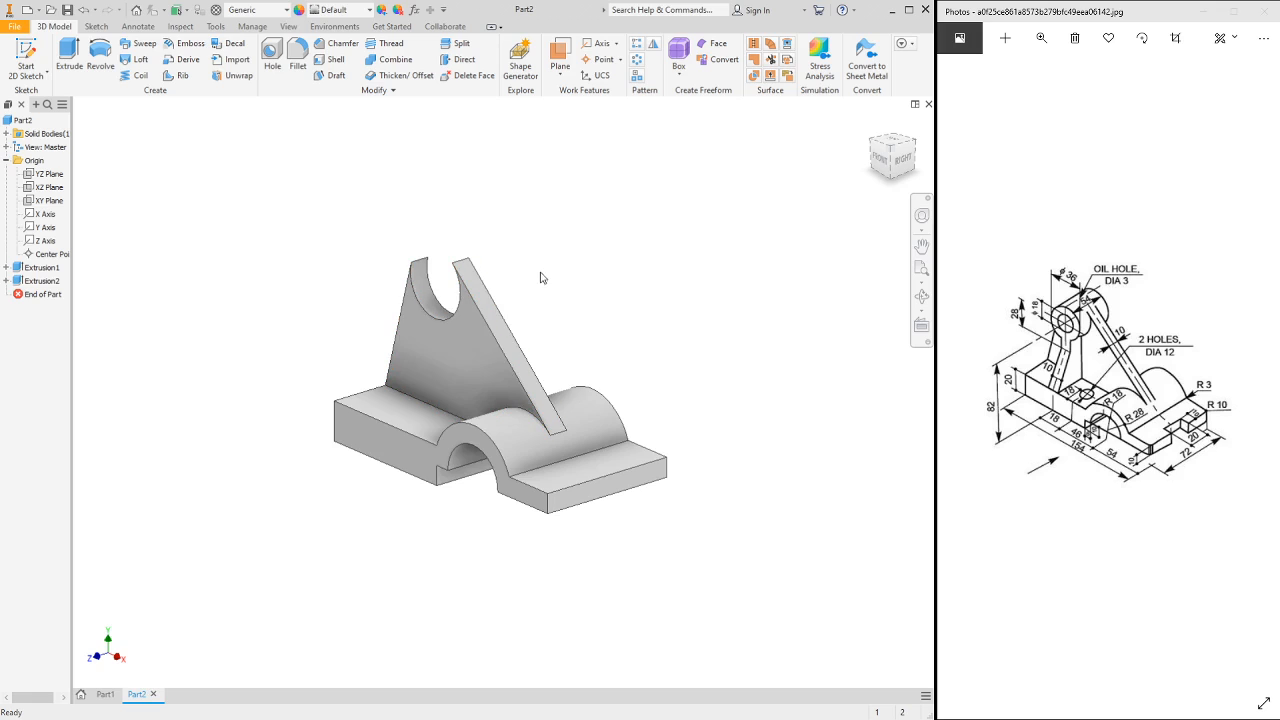
- Make the sketch used by the support web's extrusion visible again
{"action": "left_click", "coordinate": [7, 281]}
{"action": "left_click", "coordinate": [7, 281]}
{"action": "left_click", "coordinate": [7, 281]}
{"action": "left_click", "coordinate": [45, 294]}
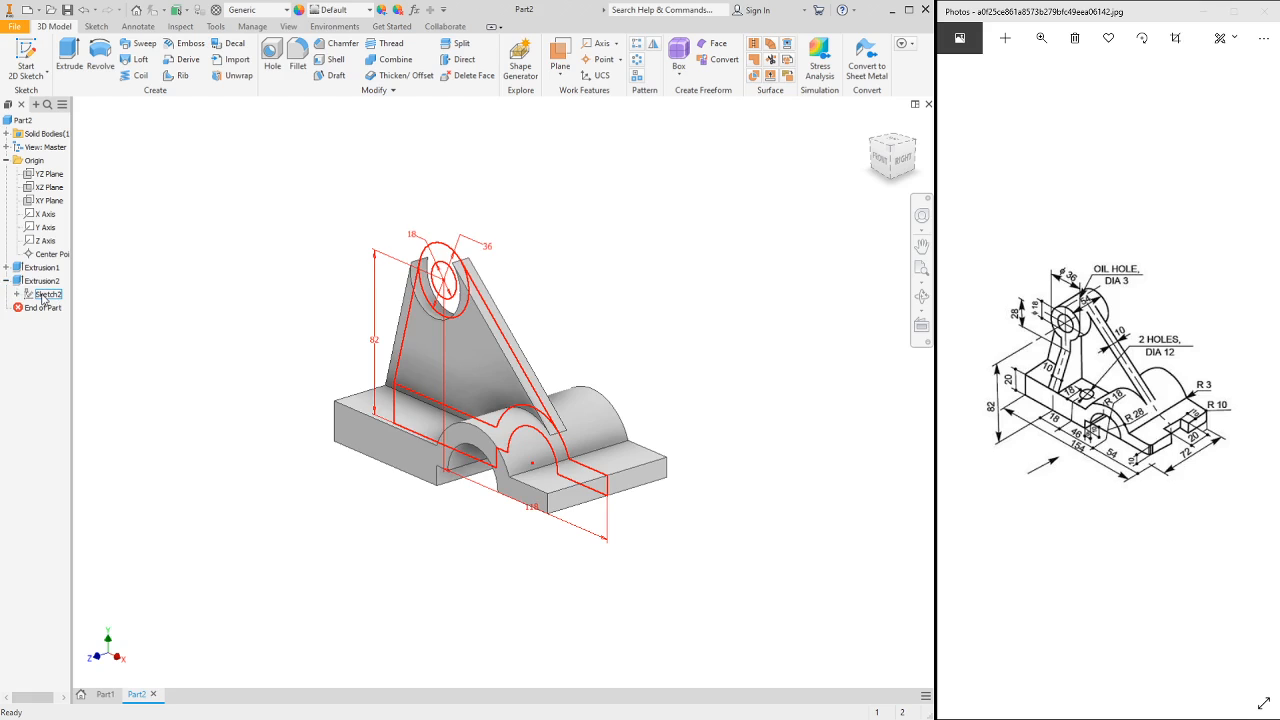
{"action": "left_click", "coordinate": [45, 295]}
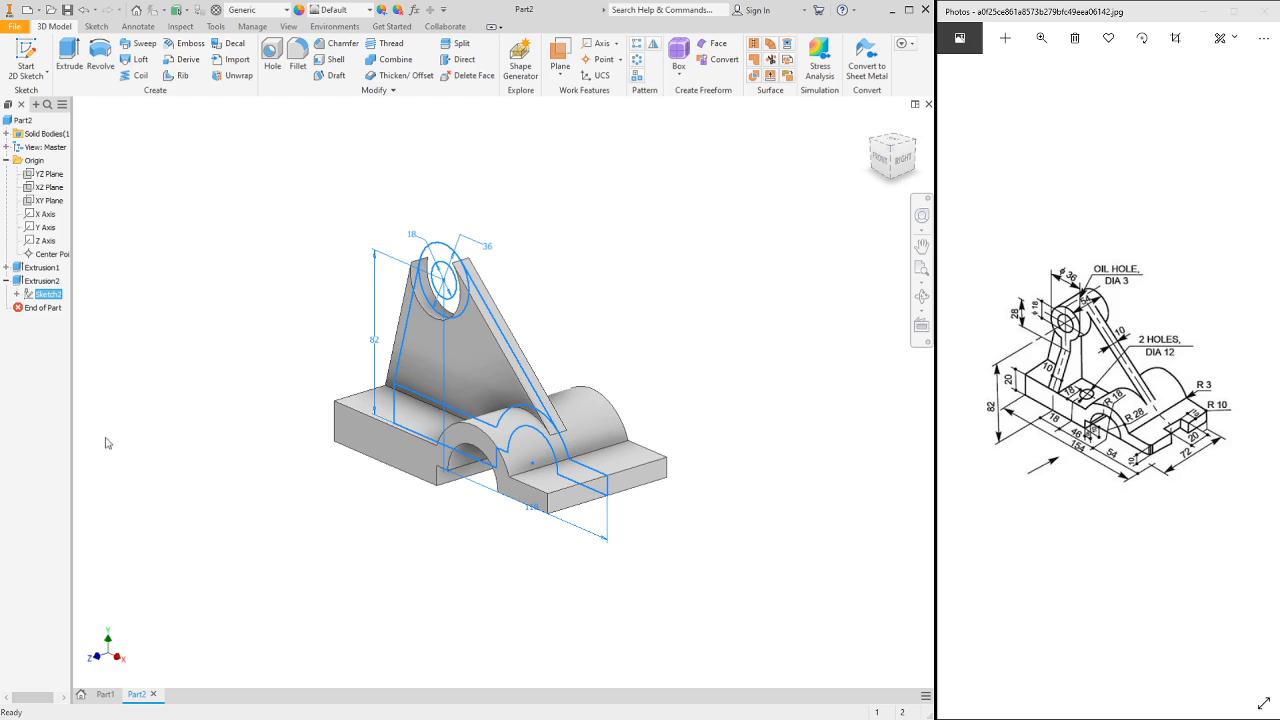
{"action": "left_click", "coordinate": [108, 471]}
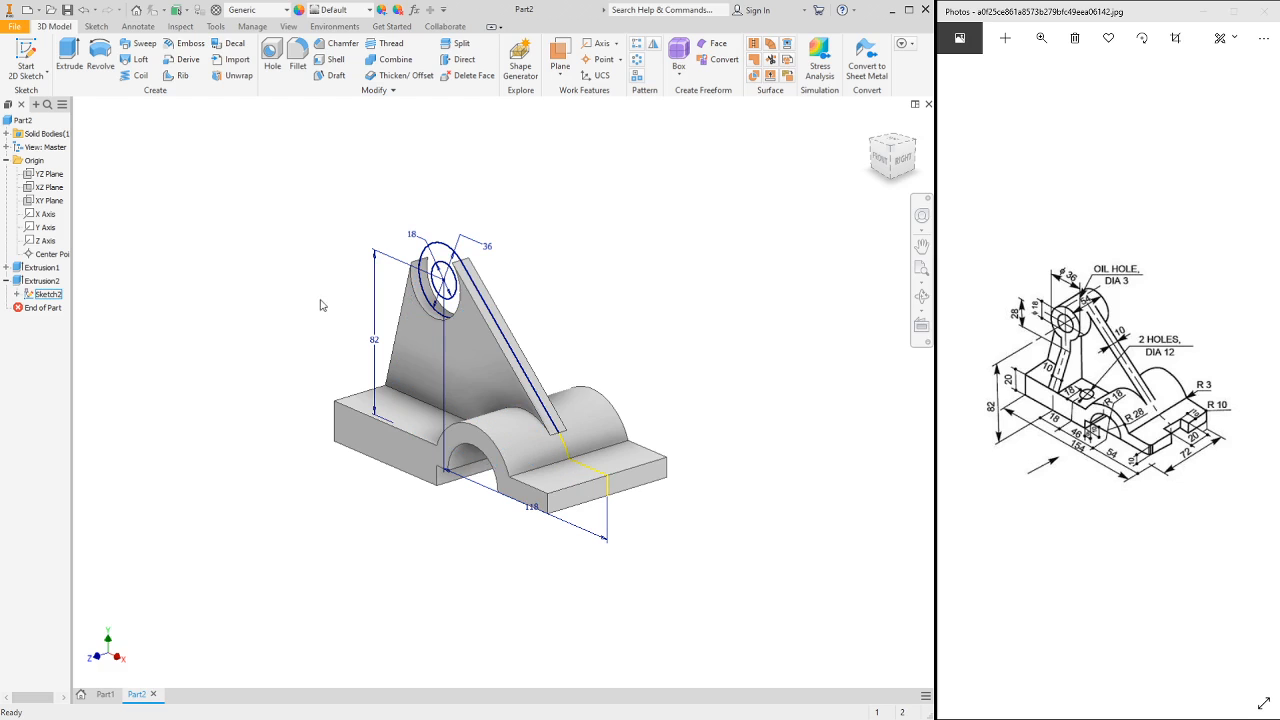
- Extrude the ring between the 18 mm and 36 mm circles symmetrically to a total length of 54 mm
{"action": "scroll", "coordinate": [431, 263], "scroll_direction": "up", "scroll_amount": 5}
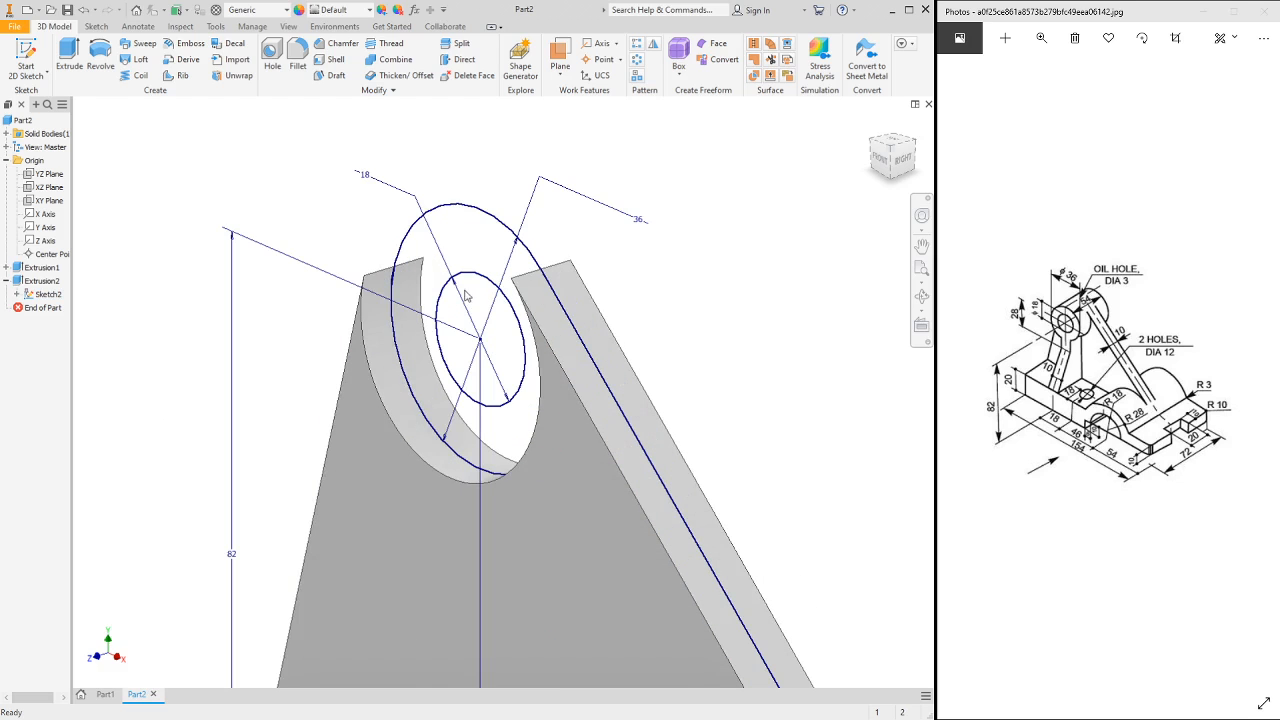
{"action": "scroll", "coordinate": [466, 270], "scroll_direction": "down", "scroll_amount": 3}
{"action": "scroll", "coordinate": [466, 270], "scroll_direction": "down", "scroll_amount": 3}
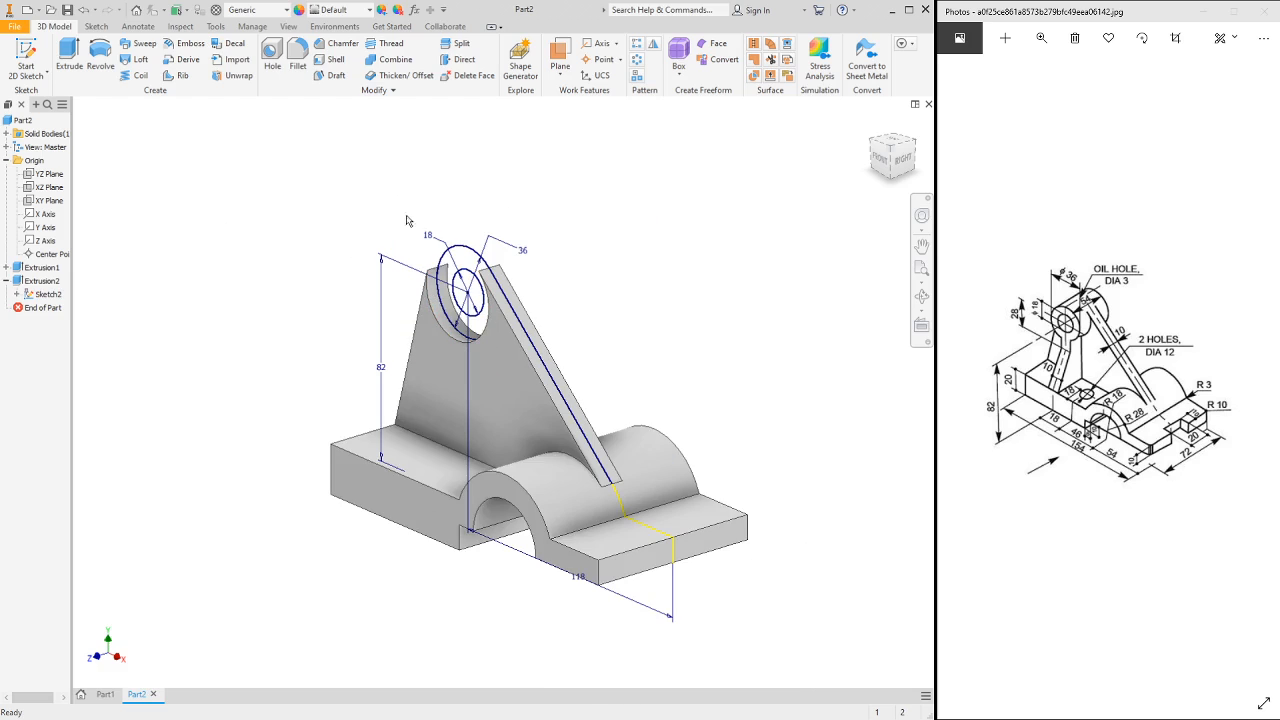
{"action": "left_click", "coordinate": [68, 58]}
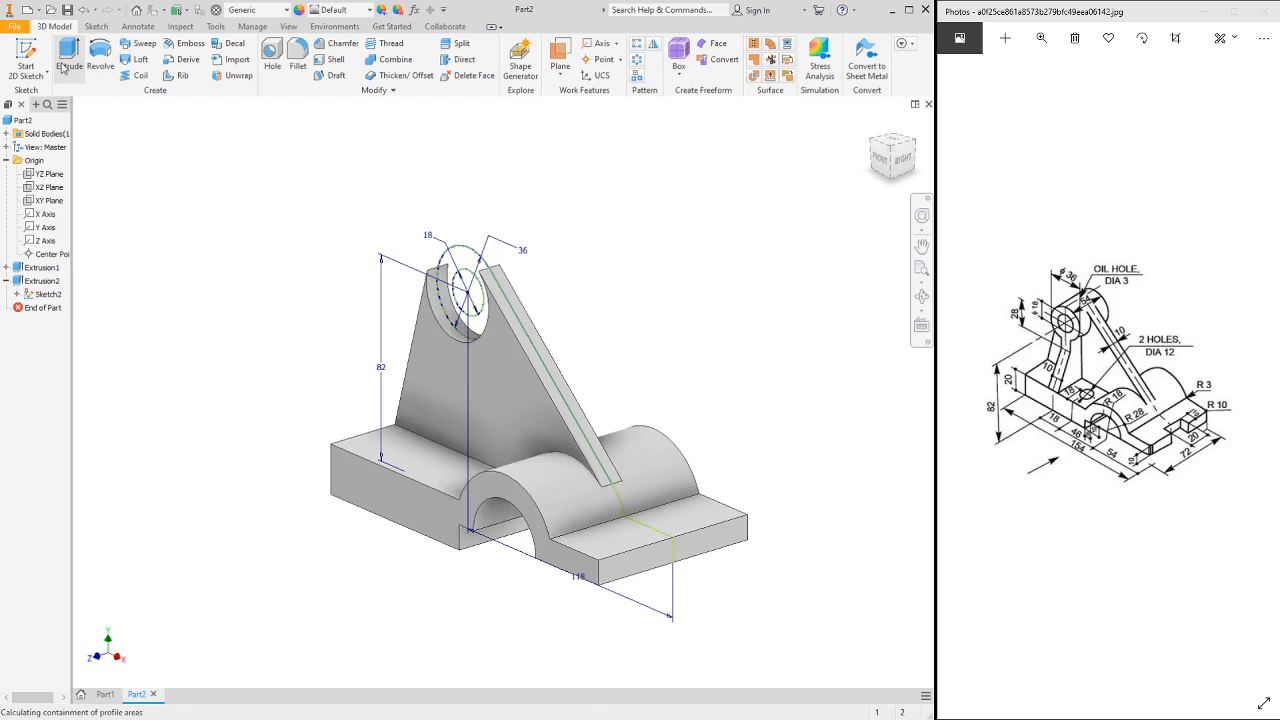
{"action": "left_click", "coordinate": [459, 256]}
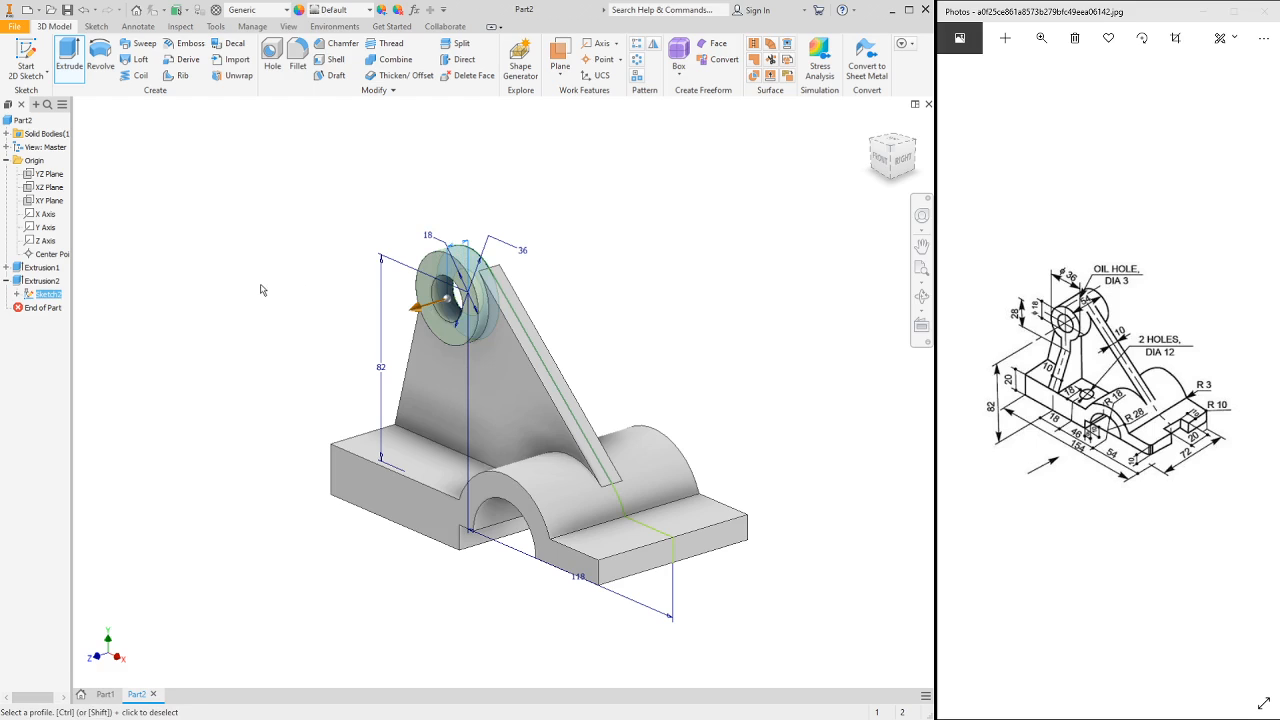
{"action": "left_click", "coordinate": [271, 153]}
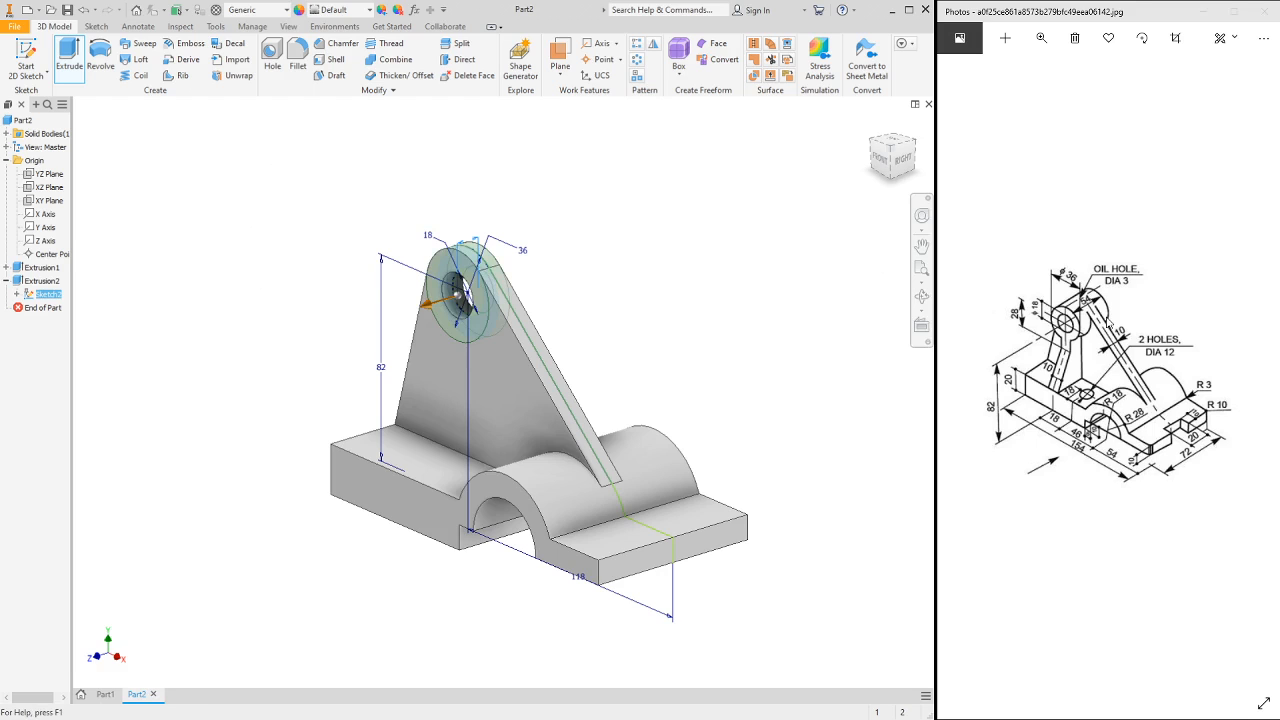
{"action": "scroll", "coordinate": [1088, 317], "scroll_direction": "up", "scroll_amount": 3}
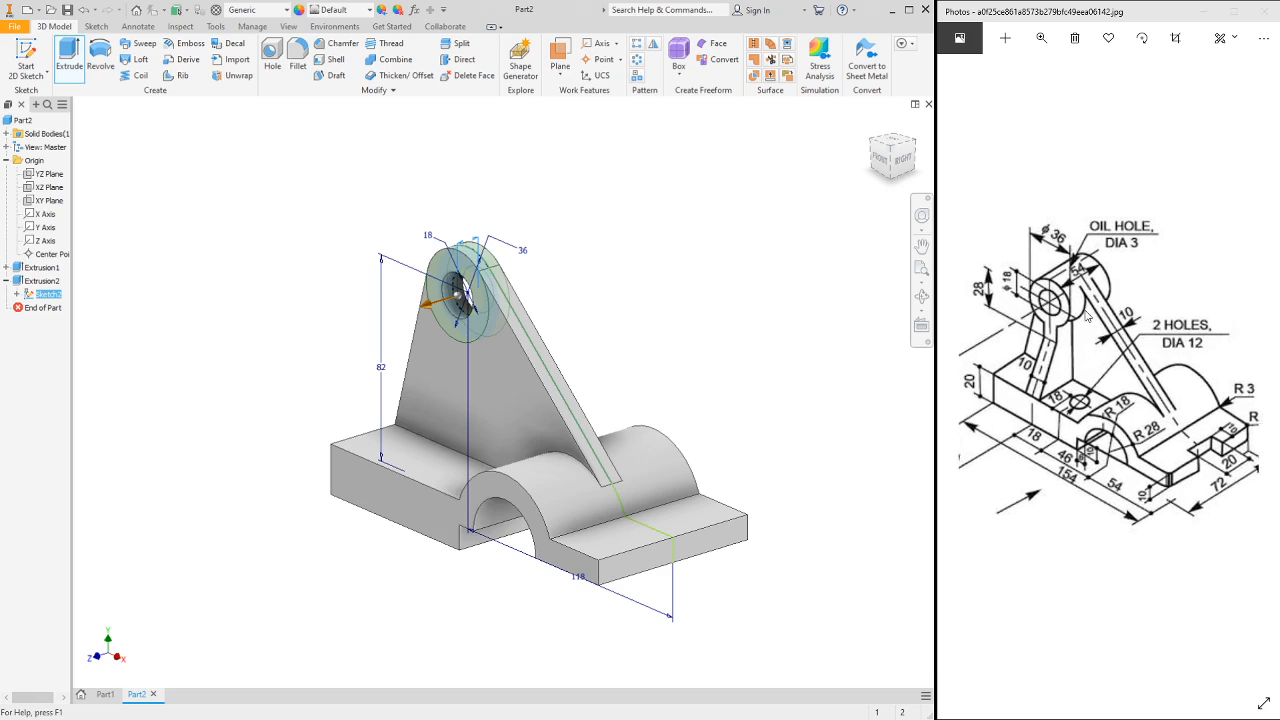
{"action": "scroll", "coordinate": [1088, 317], "scroll_direction": "up", "scroll_amount": 1}
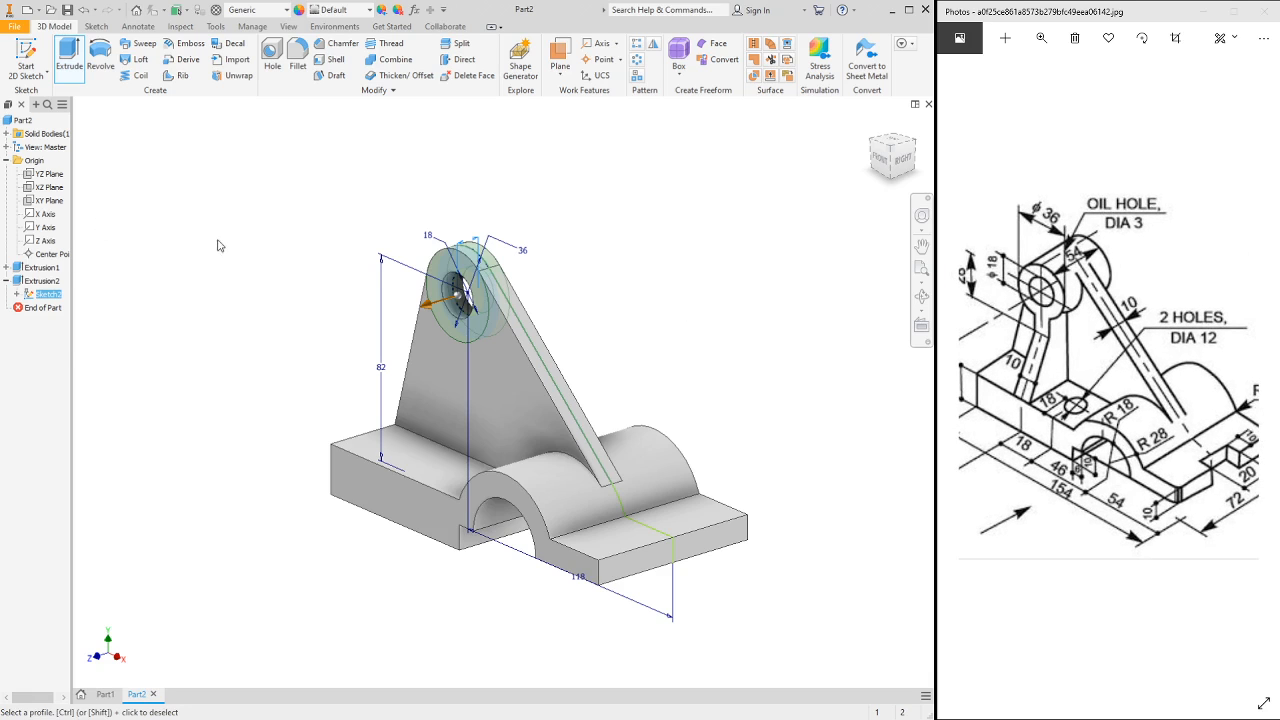
{"action": "type", "text": "54"}
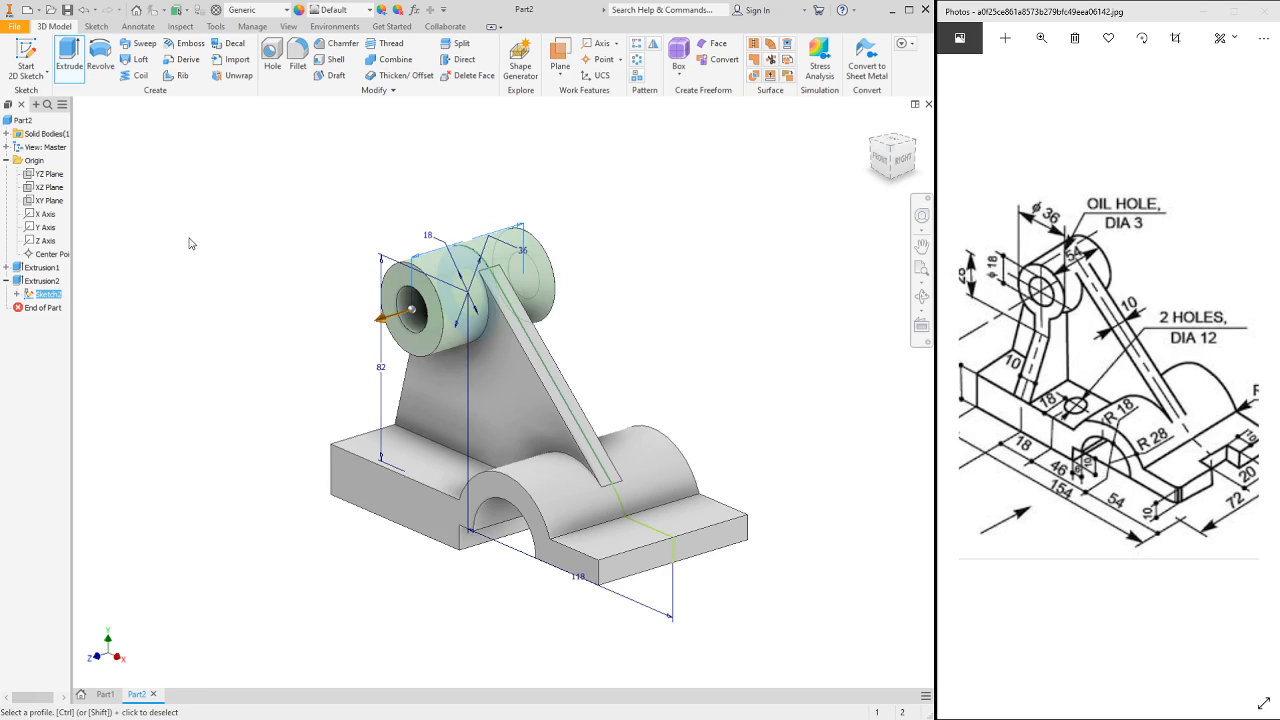
{"action": "key", "text": "Return"}
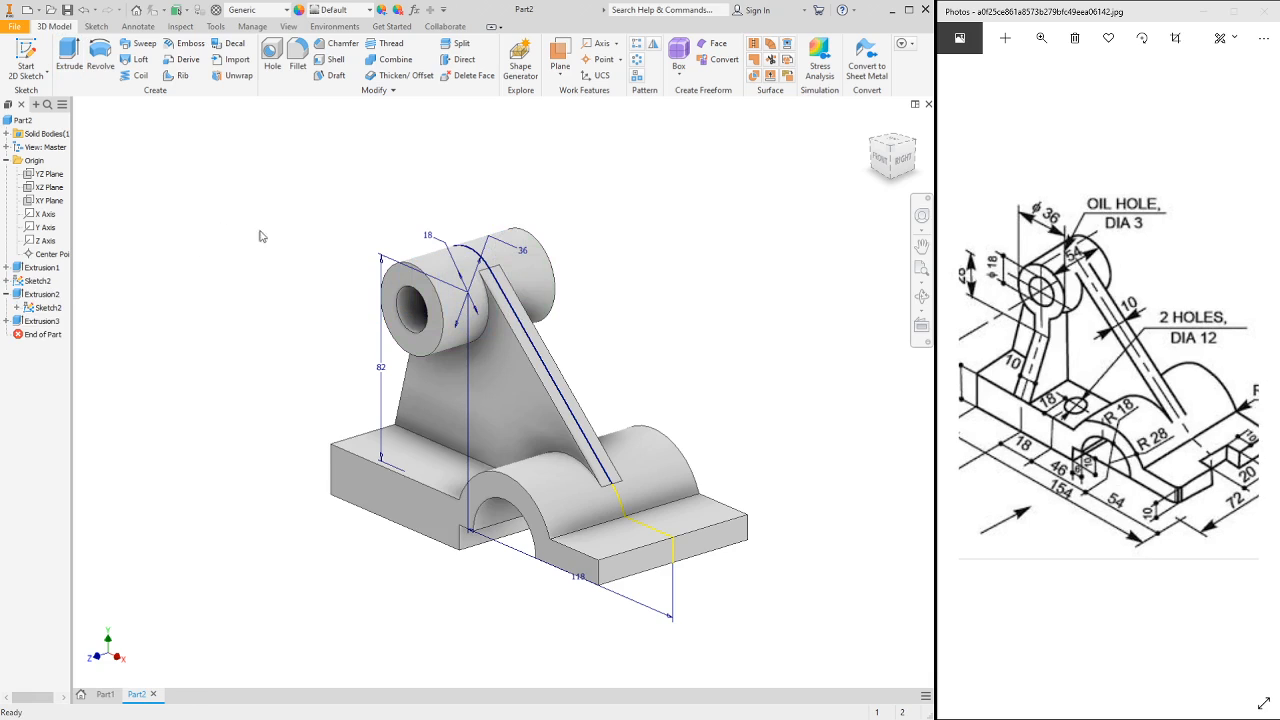
- Hide the sketch shared by the support web and boss extrusions
{"action": "left_click", "coordinate": [48, 308]}
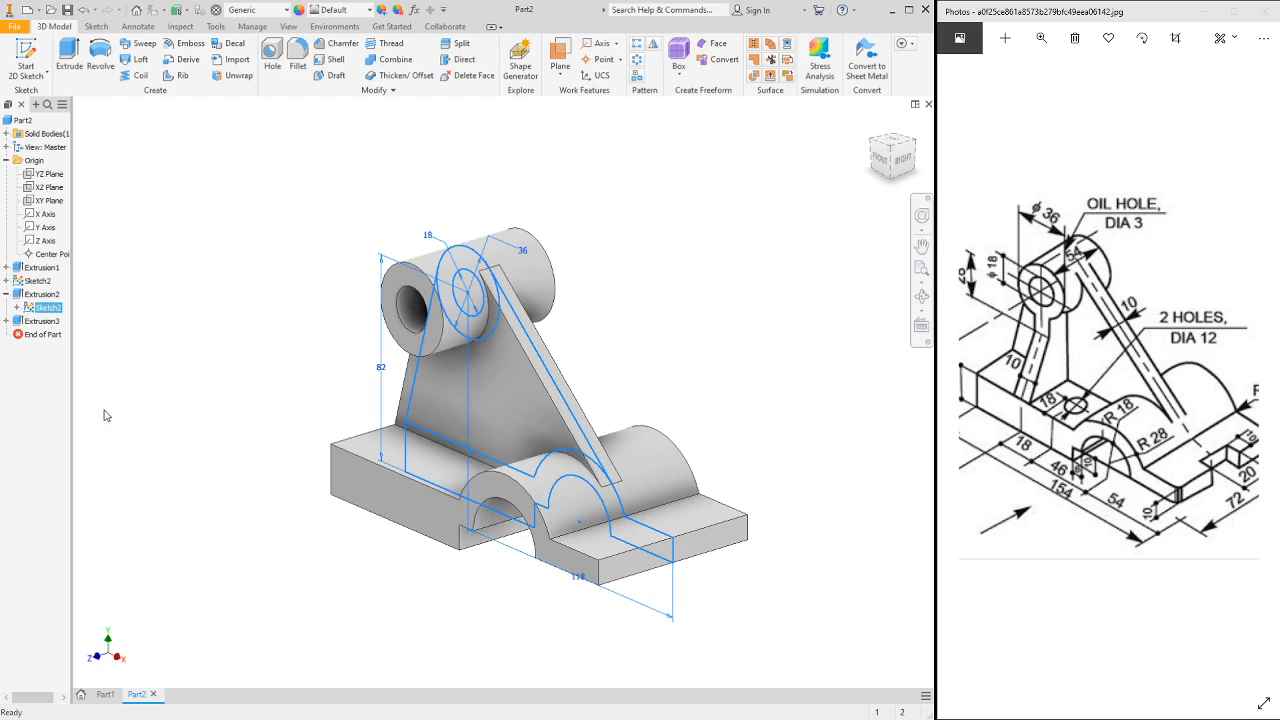
{"action": "left_click", "coordinate": [128, 473]}
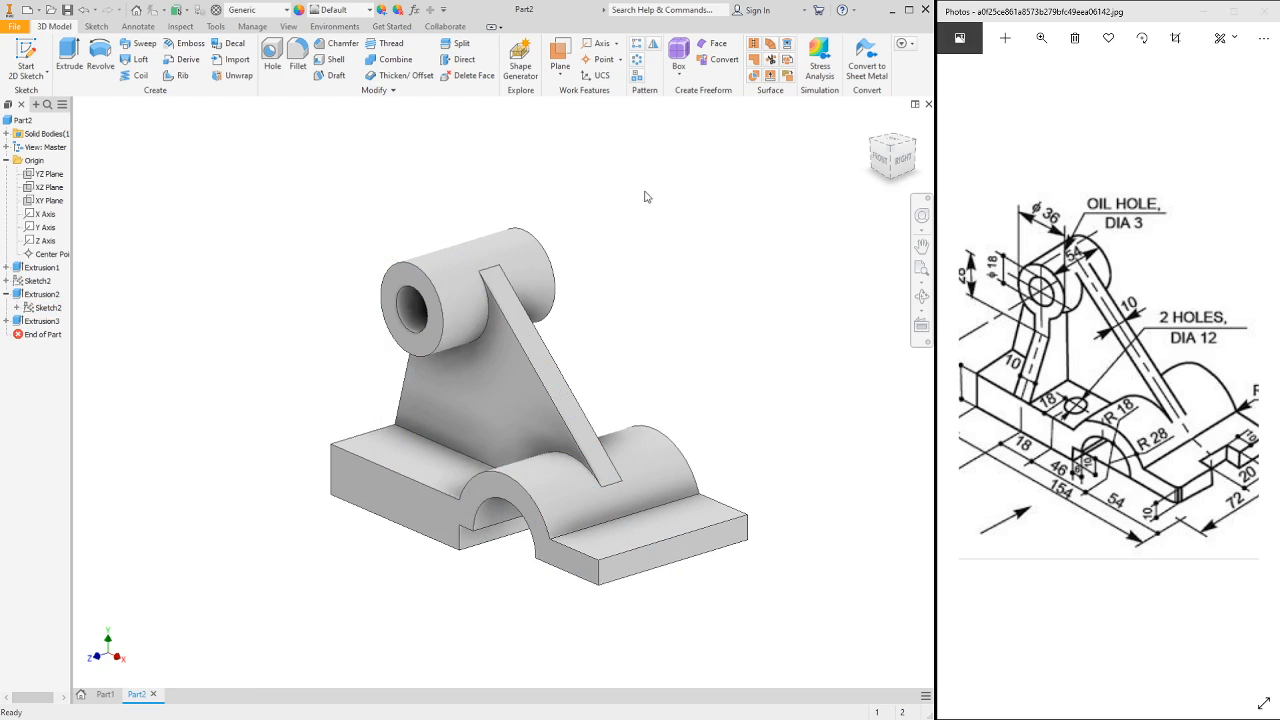
{"action": "scroll", "coordinate": [651, 217], "scroll_direction": "up", "scroll_amount": 3}
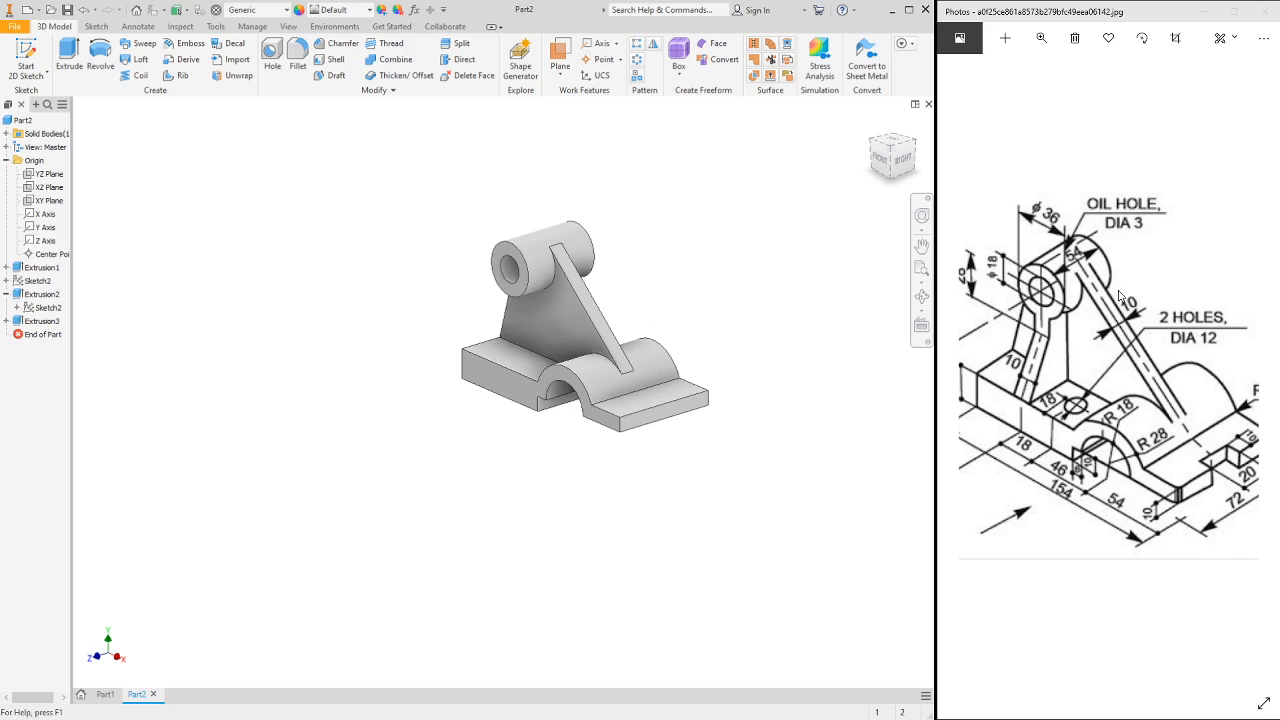
- Create a work plane parallel to the base's narrow end face, running through the axis of the bored boss
{"action": "left_click", "coordinate": [900, 155]}
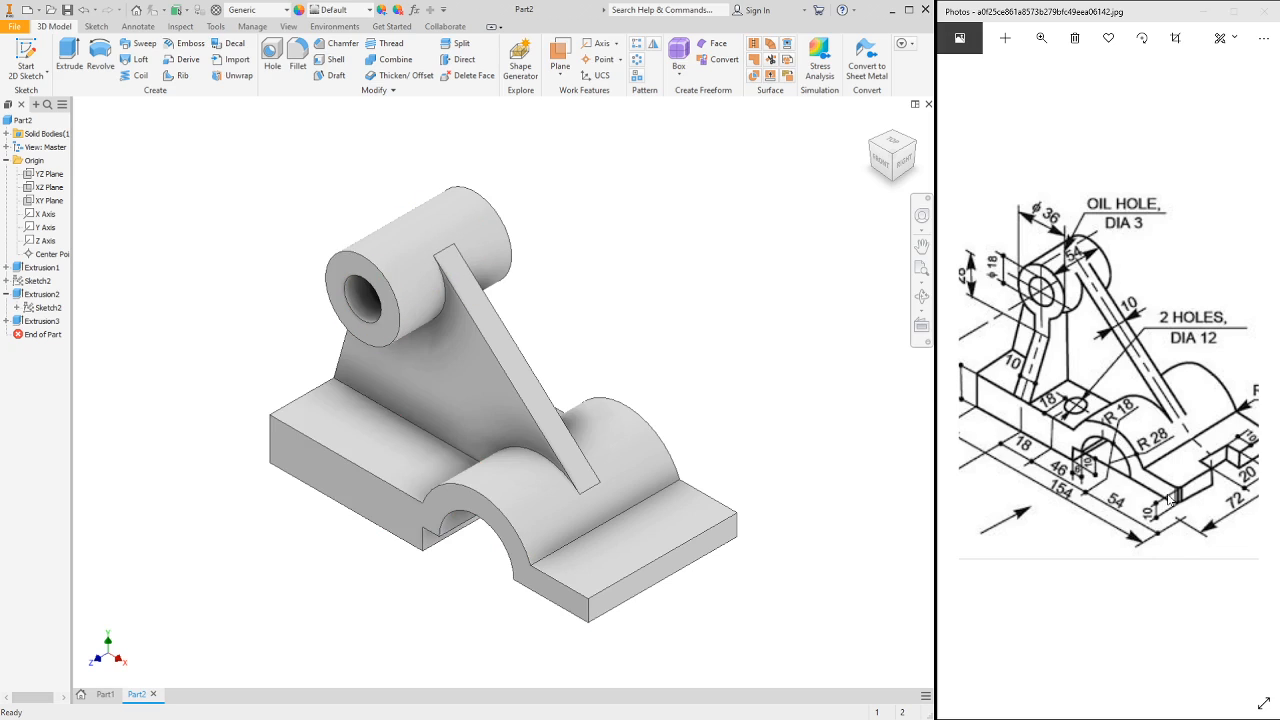
{"action": "scroll", "coordinate": [1183, 505], "scroll_direction": "down", "scroll_amount": 2}
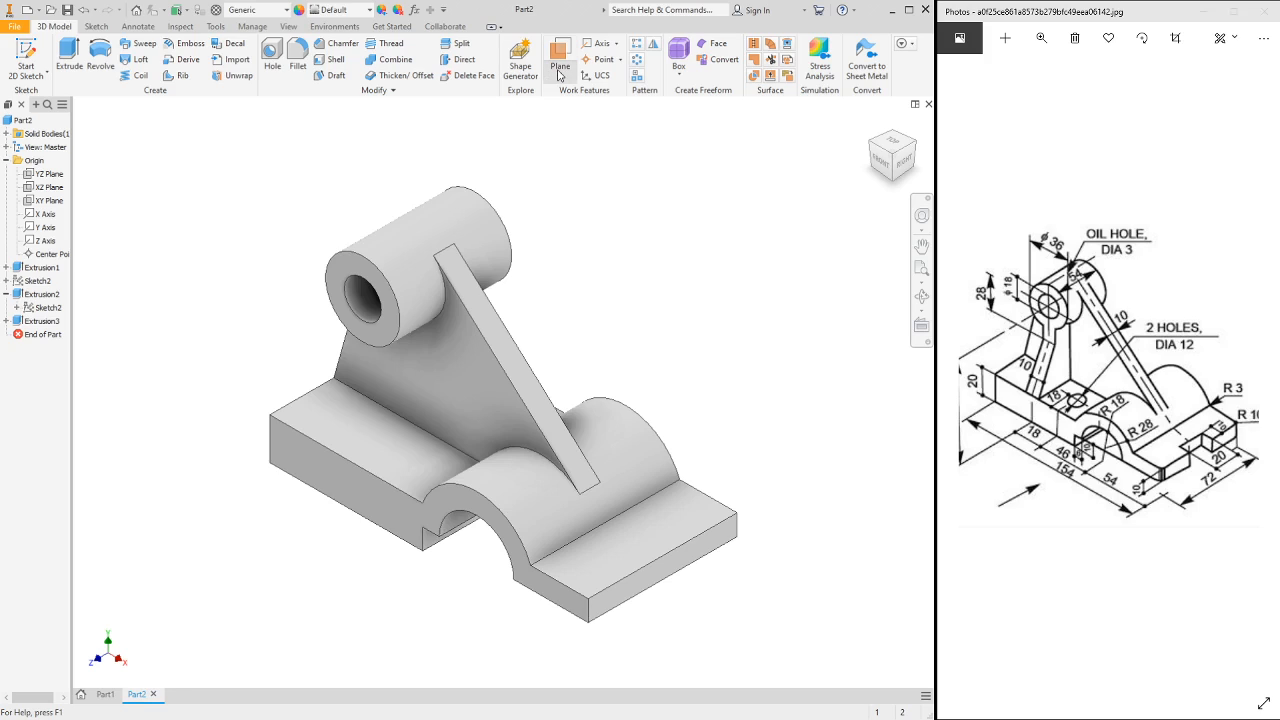
{"action": "left_click", "coordinate": [598, 130]}
{"action": "left_click", "coordinate": [660, 577]}
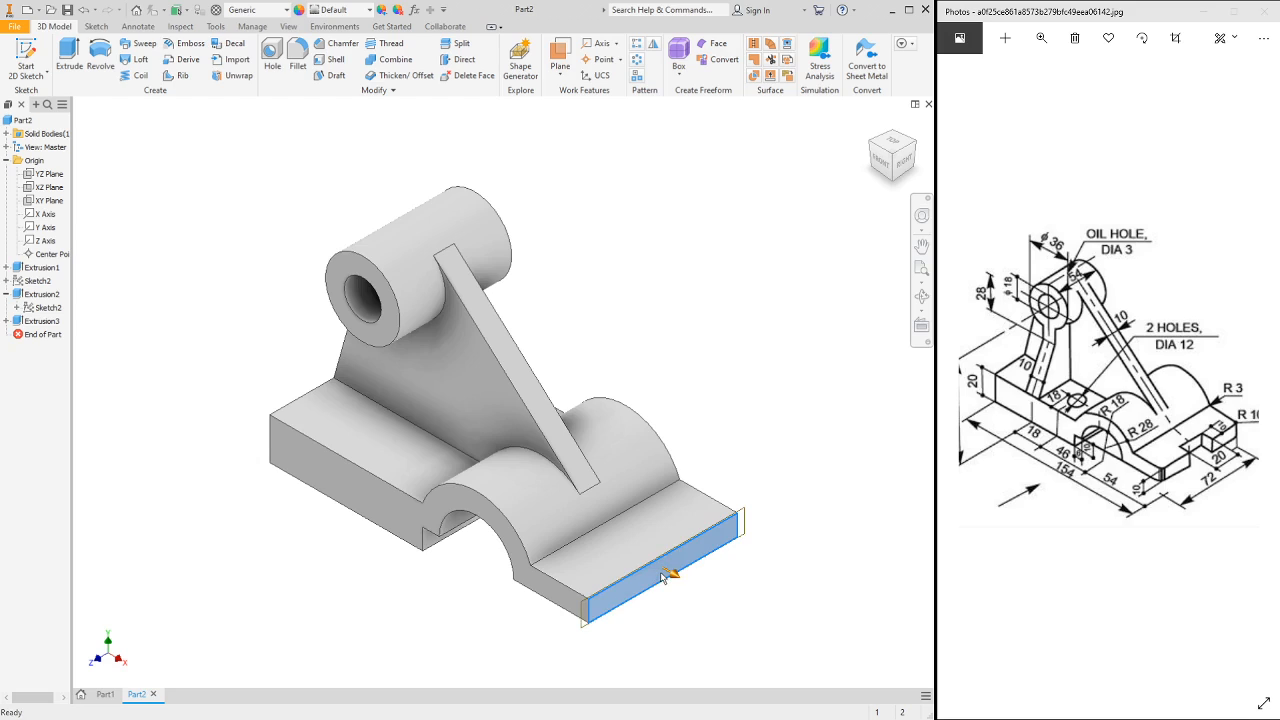
{"action": "left_click_drag", "start_coordinate": [668, 575], "coordinate": [450, 472]}
{"action": "left_click", "coordinate": [358, 410]}
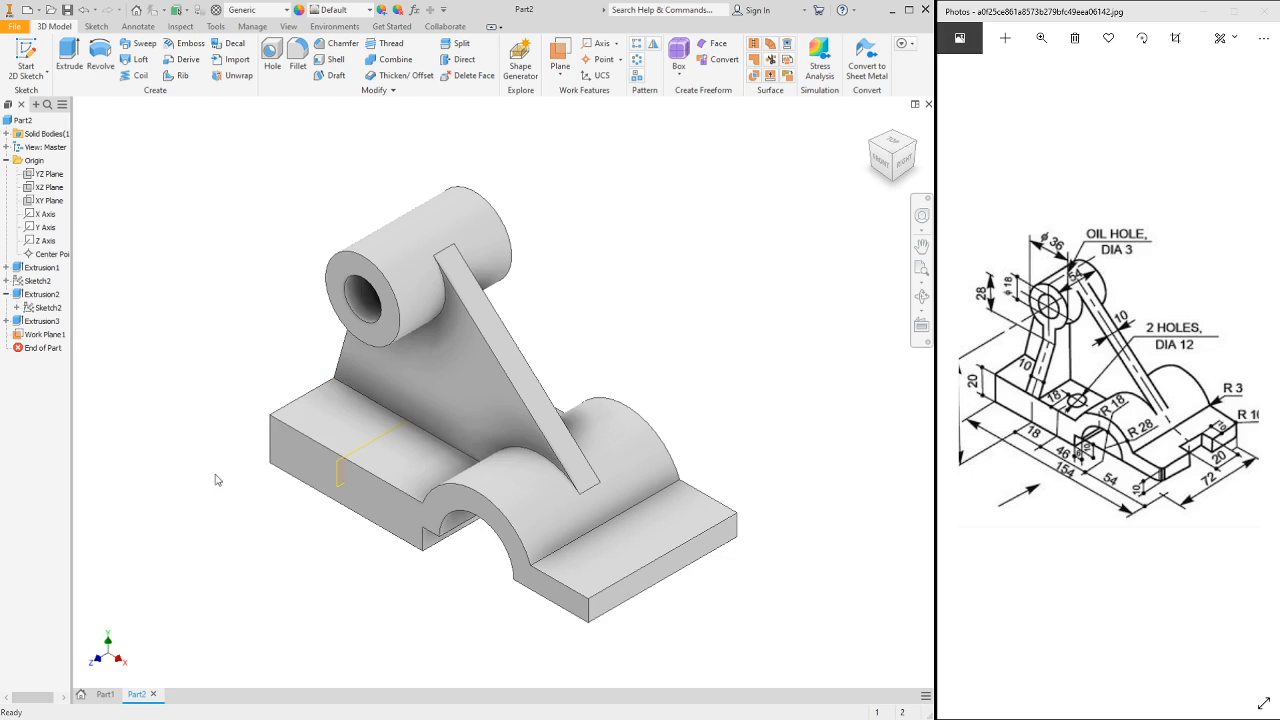
- Start a new sketch on the work plane through the boss axis
{"action": "left_click", "coordinate": [342, 472]}
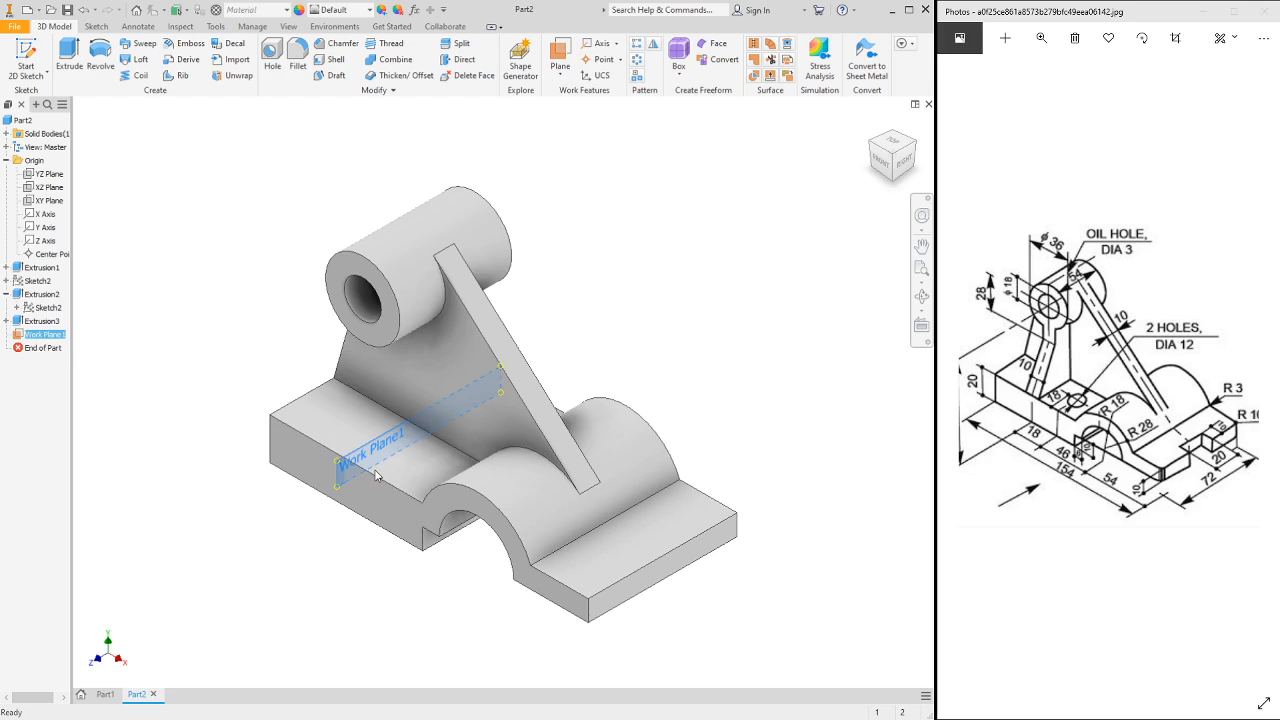
{"action": "left_click", "coordinate": [374, 476]}
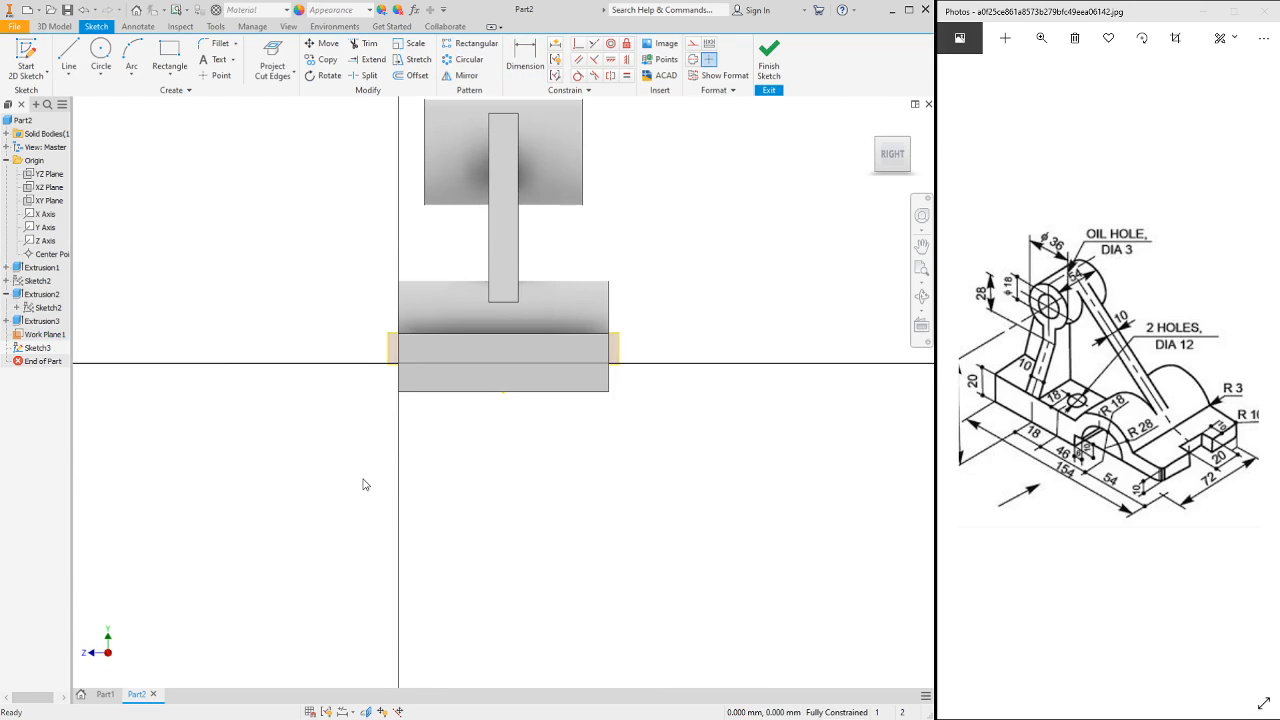
{"action": "scroll", "coordinate": [608, 187], "scroll_direction": "down", "scroll_amount": 3}
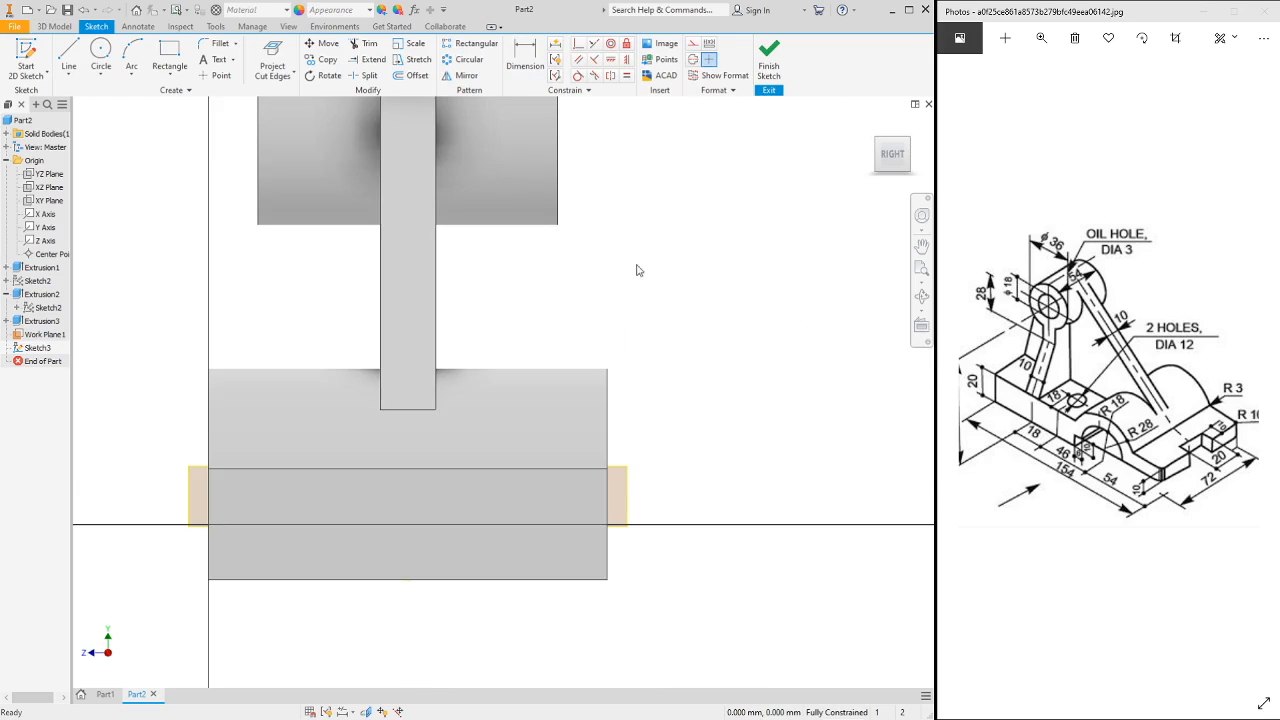
{"action": "scroll", "coordinate": [658, 410], "scroll_direction": "up", "scroll_amount": 2}
{"action": "scroll", "coordinate": [623, 237], "scroll_direction": "down", "scroll_amount": 3}
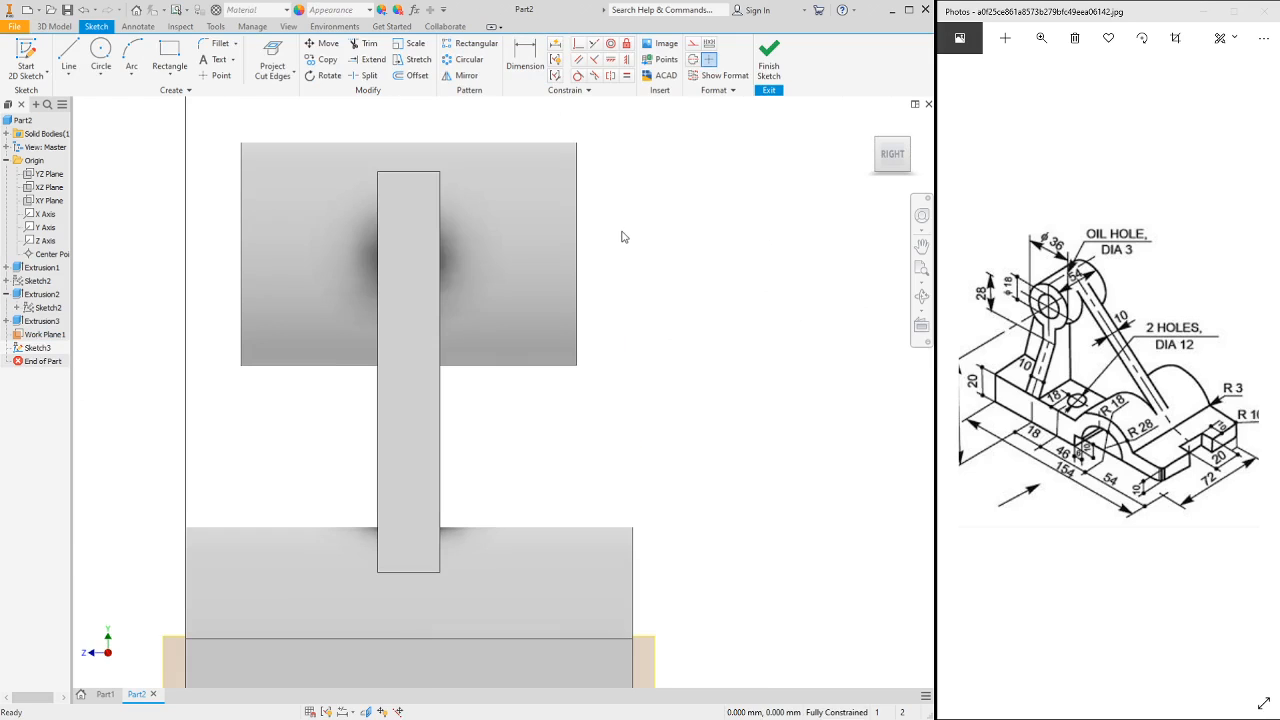
- Project the part's cut edges into the sketch and slice the graphics at the sketch plane
{"action": "left_click", "coordinate": [270, 62]}
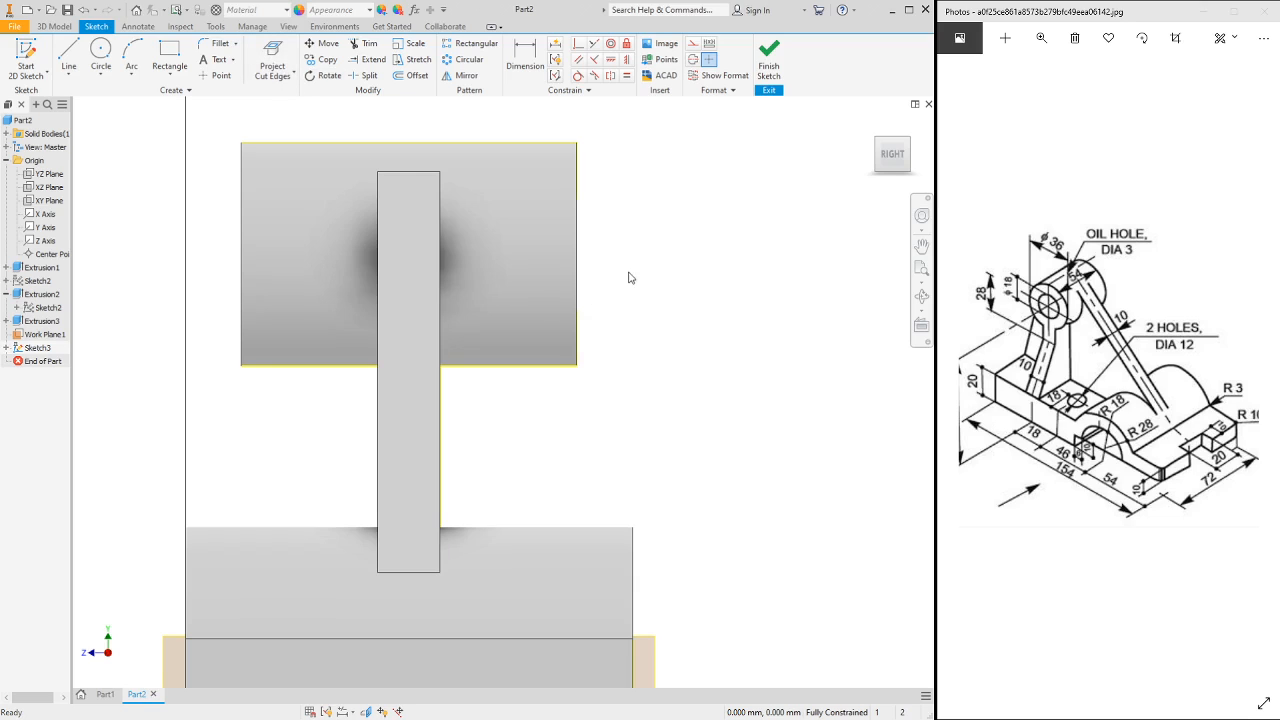
{"action": "scroll", "coordinate": [613, 274], "scroll_direction": "up", "scroll_amount": 2}
{"action": "scroll", "coordinate": [612, 272], "scroll_direction": "down", "scroll_amount": 3}
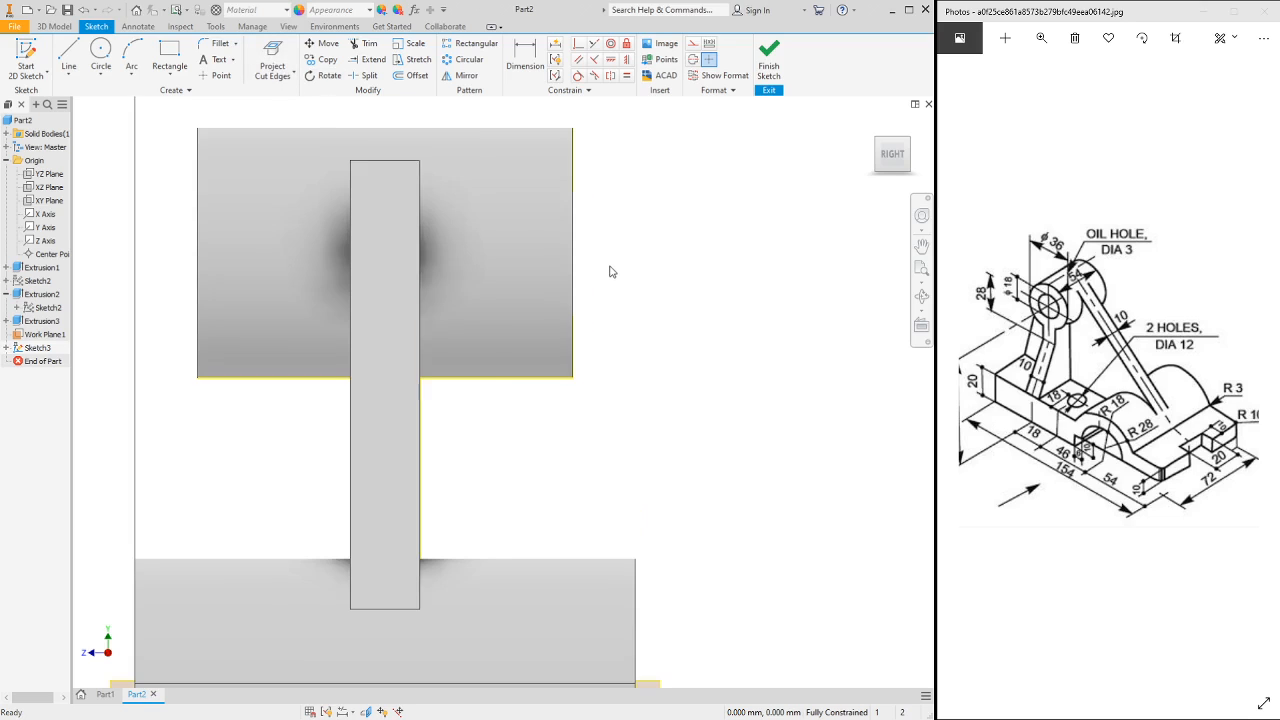
{"action": "scroll", "coordinate": [610, 271], "scroll_direction": "up", "scroll_amount": 2}
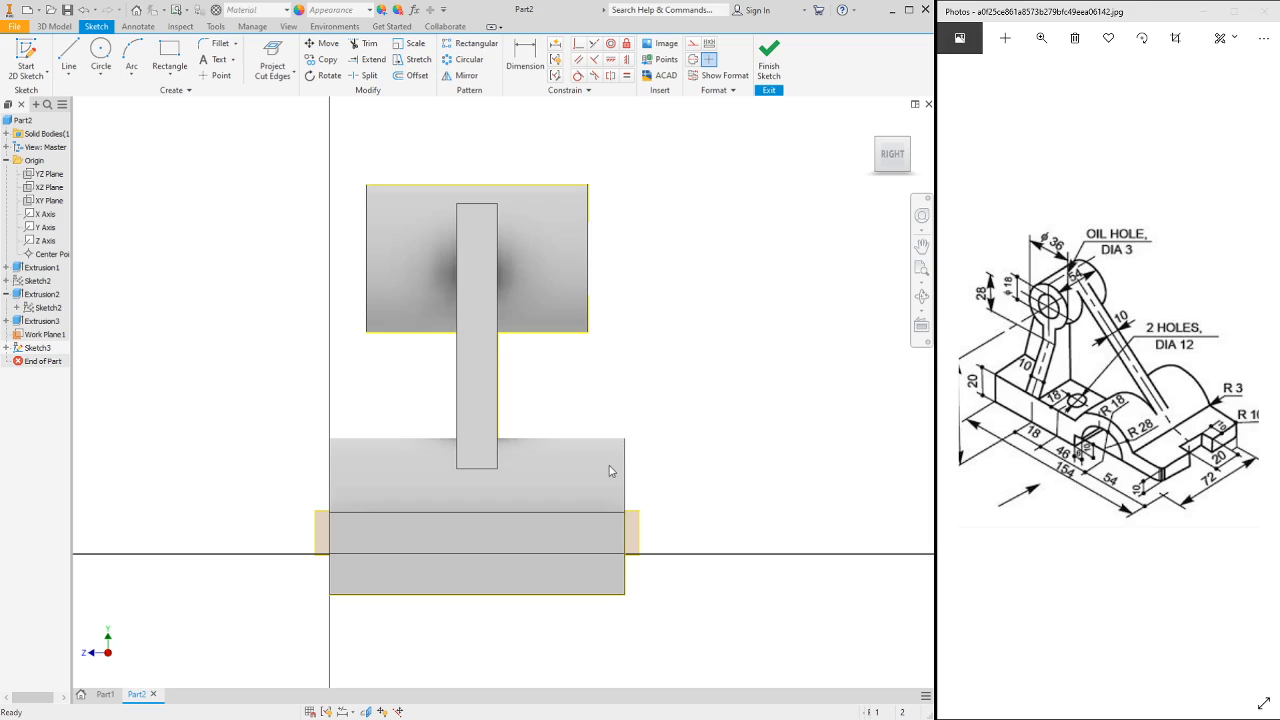
{"action": "key", "text": "F7"}
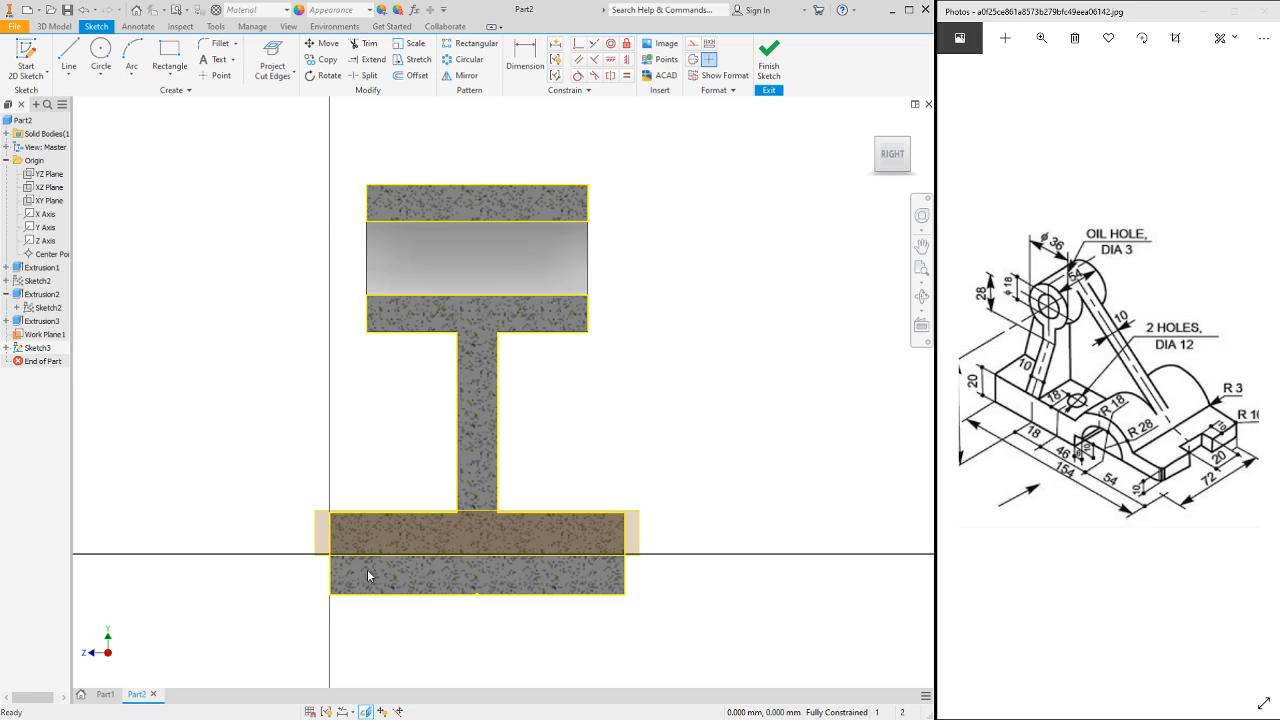
{"action": "scroll", "coordinate": [369, 567], "scroll_direction": "up", "scroll_amount": 3}
{"action": "scroll", "coordinate": [371, 565], "scroll_direction": "down", "scroll_amount": 3}
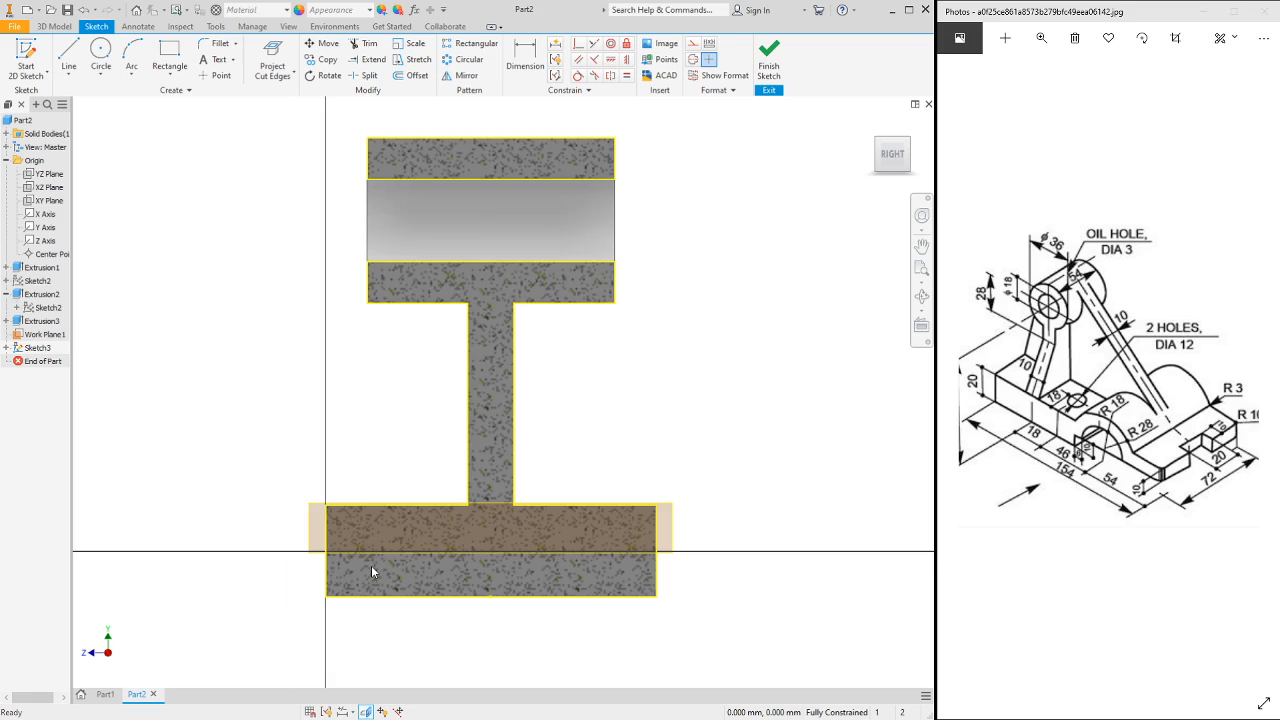
{"action": "scroll", "coordinate": [371, 565], "scroll_direction": "up", "scroll_amount": 1}
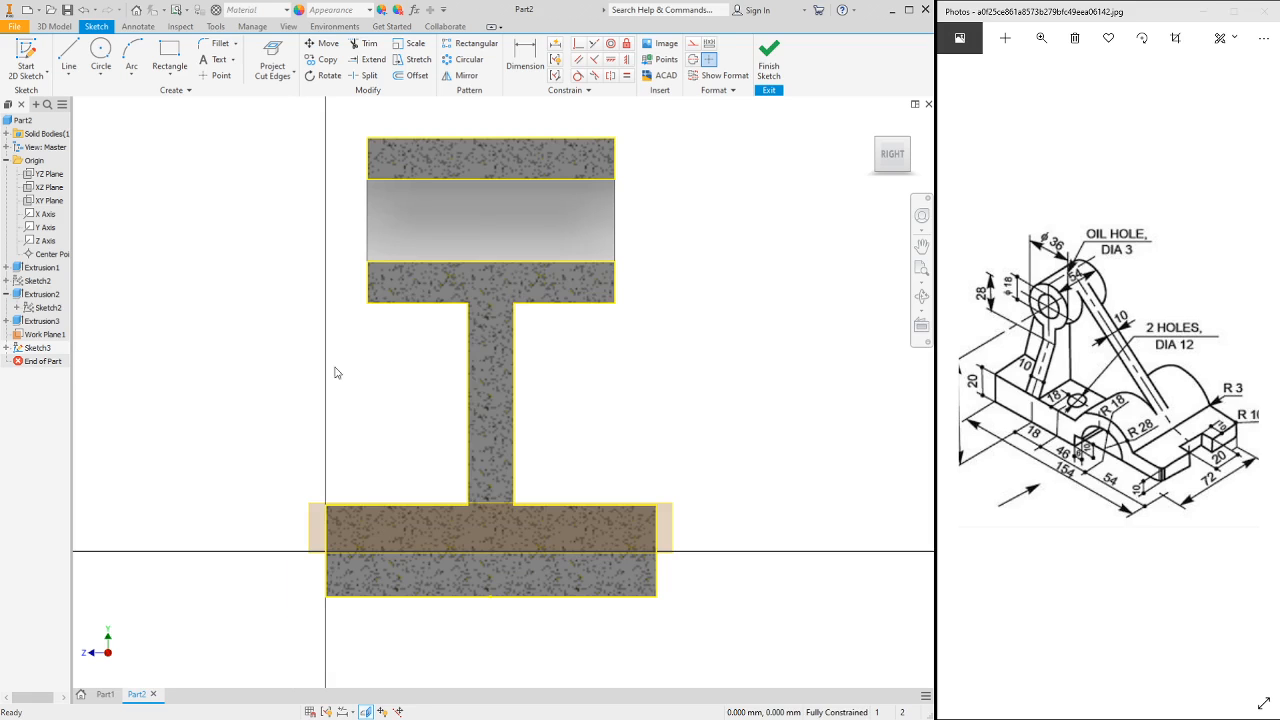
- Sketch a vertical line about 11 mm down from the boss's lower front corner, continued by a sloping line to the base's upper front corner
{"action": "left_click", "coordinate": [68, 55]}
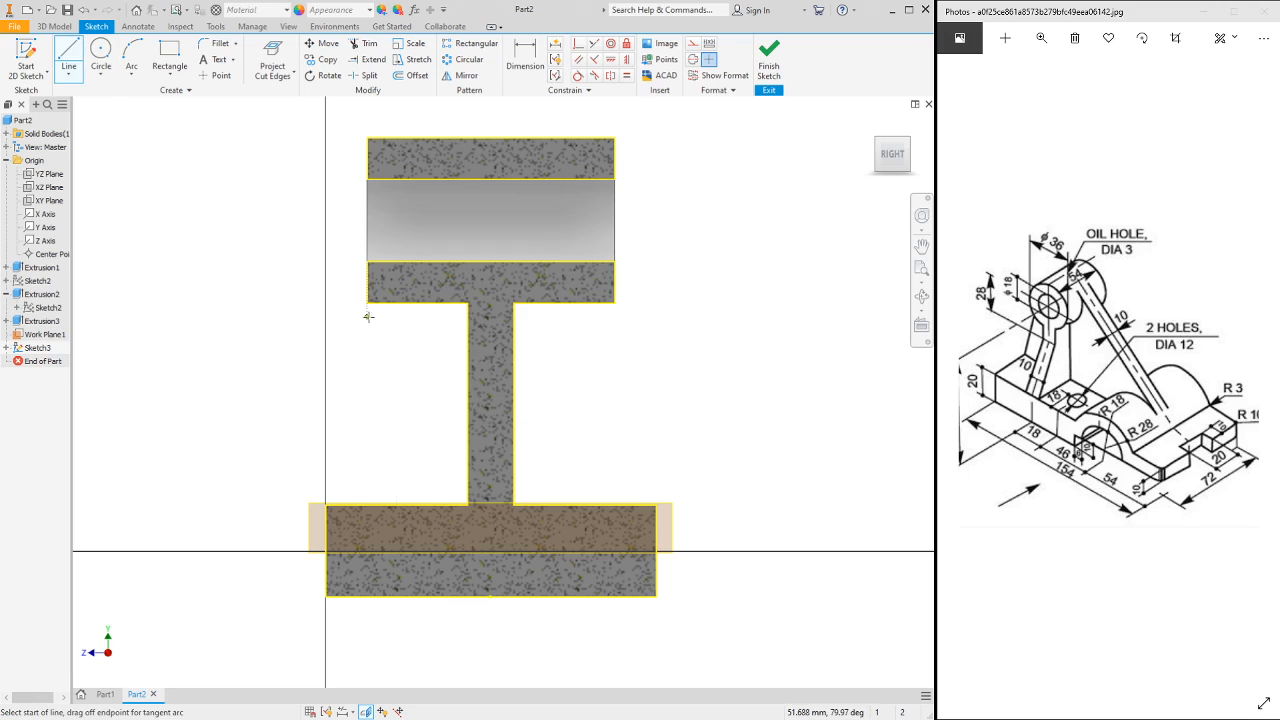
{"action": "left_click", "coordinate": [368, 302]}
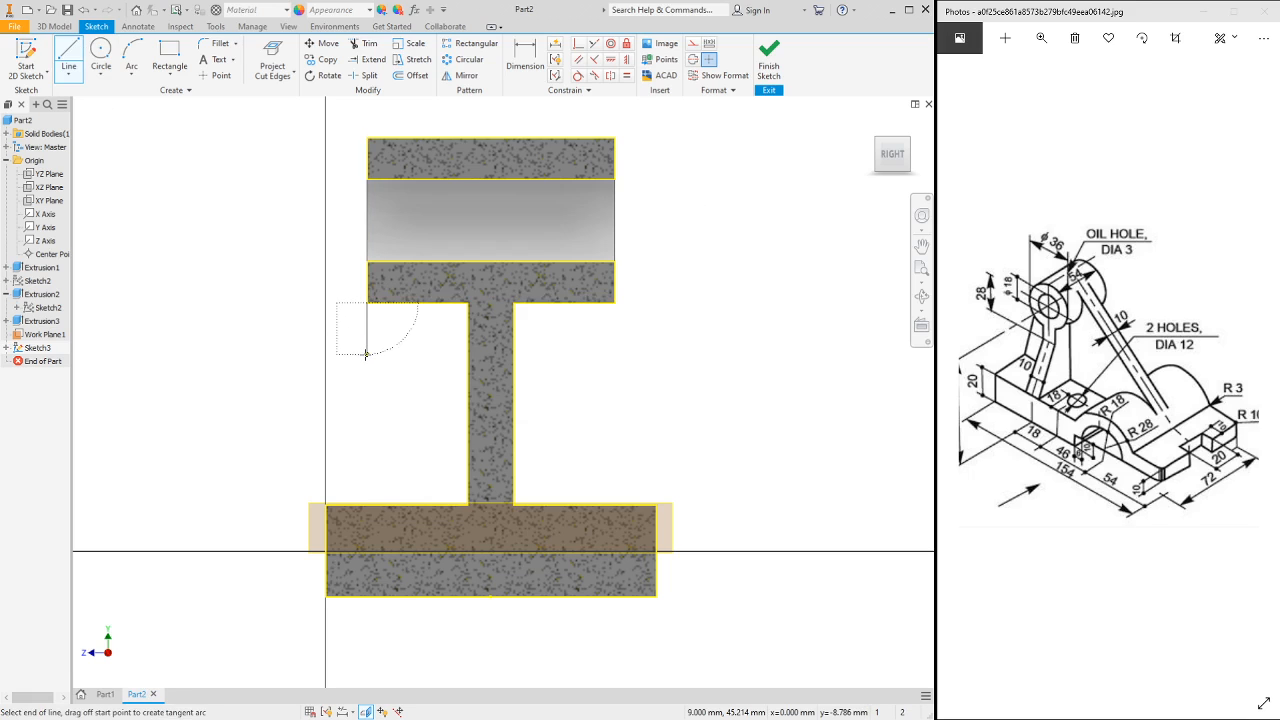
{"action": "left_click", "coordinate": [368, 355]}
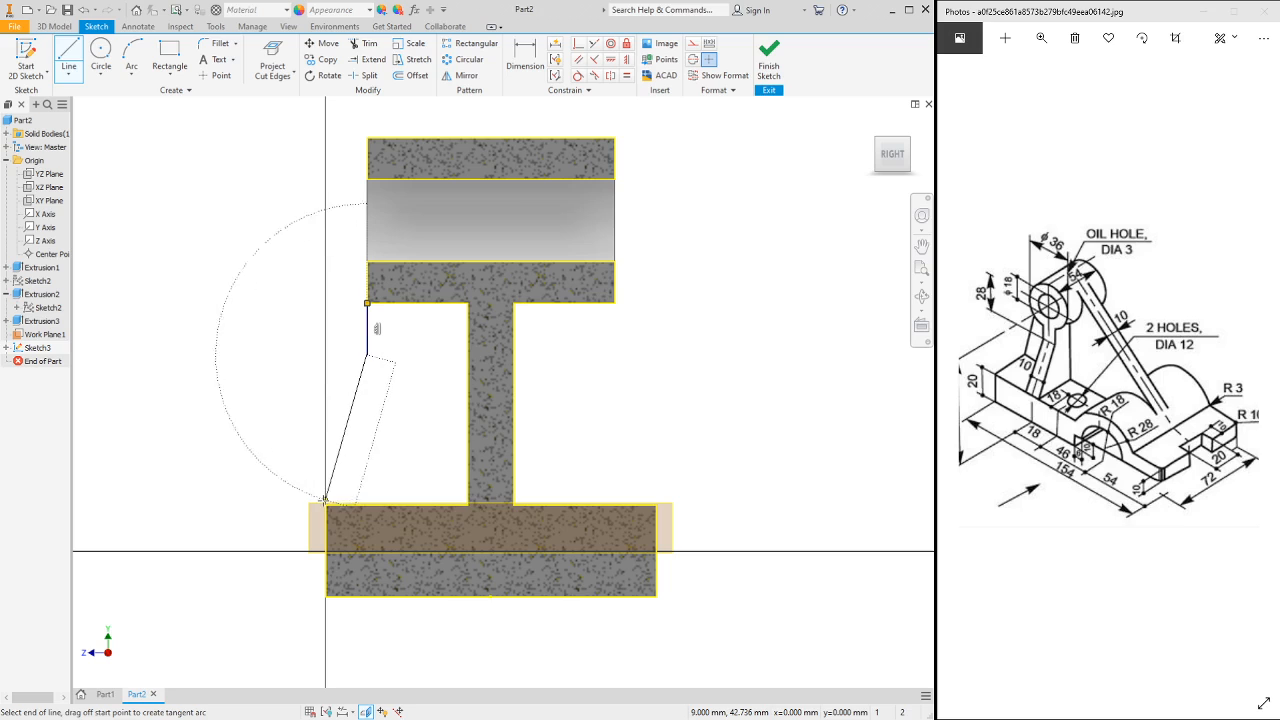
{"action": "double_click", "coordinate": [325, 505]}
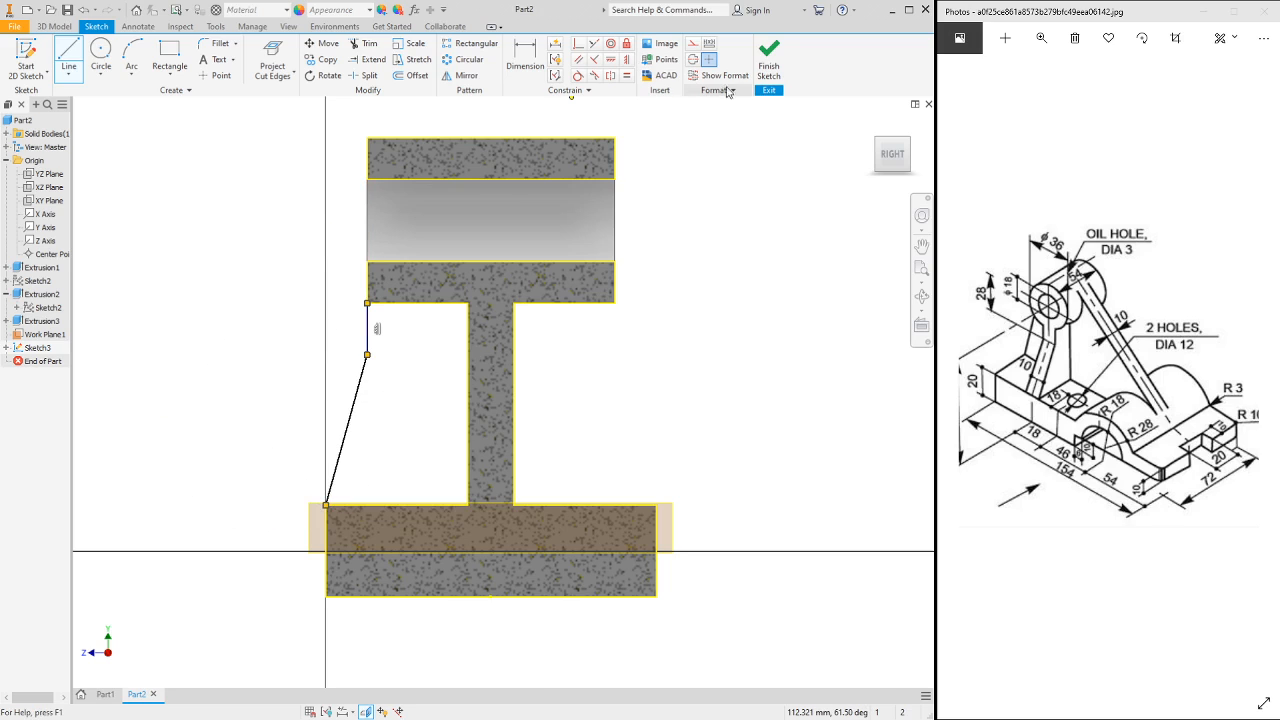
- Dimension the short vertical line below the boss and set its length to 10 mm
{"action": "left_click", "coordinate": [525, 55]}
{"action": "left_click", "coordinate": [368, 335]}
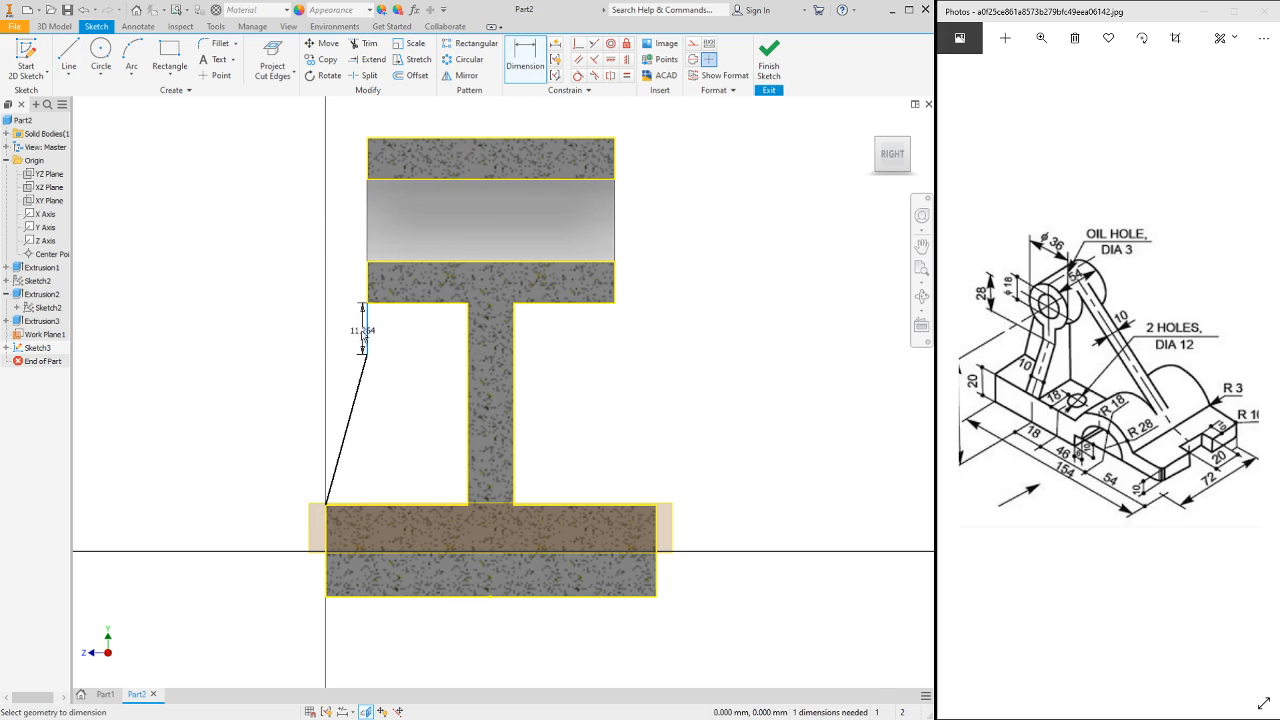
{"action": "left_click", "coordinate": [344, 338]}
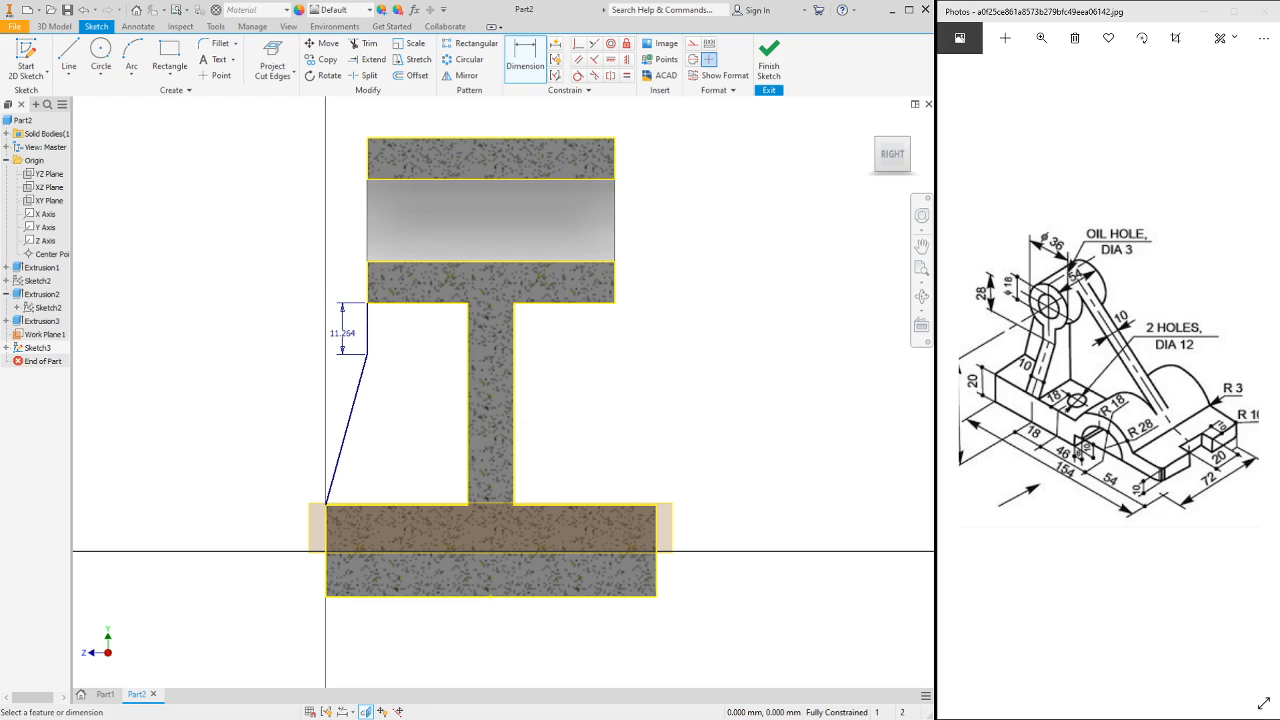
{"action": "type", "text": "10"}
{"action": "key", "text": "Return"}
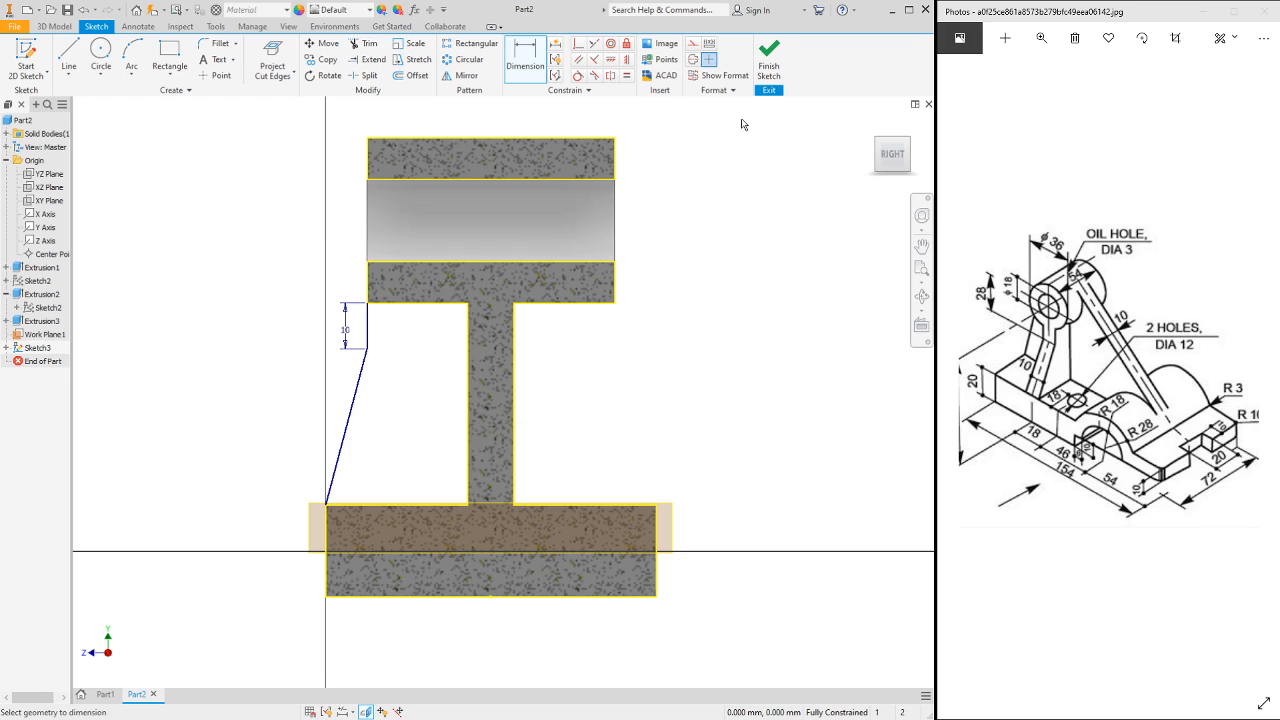
- Finish the sketch and extrude the rib profile between boss, web and base symmetrically to 10 mm
{"action": "left_click", "coordinate": [768, 68]}
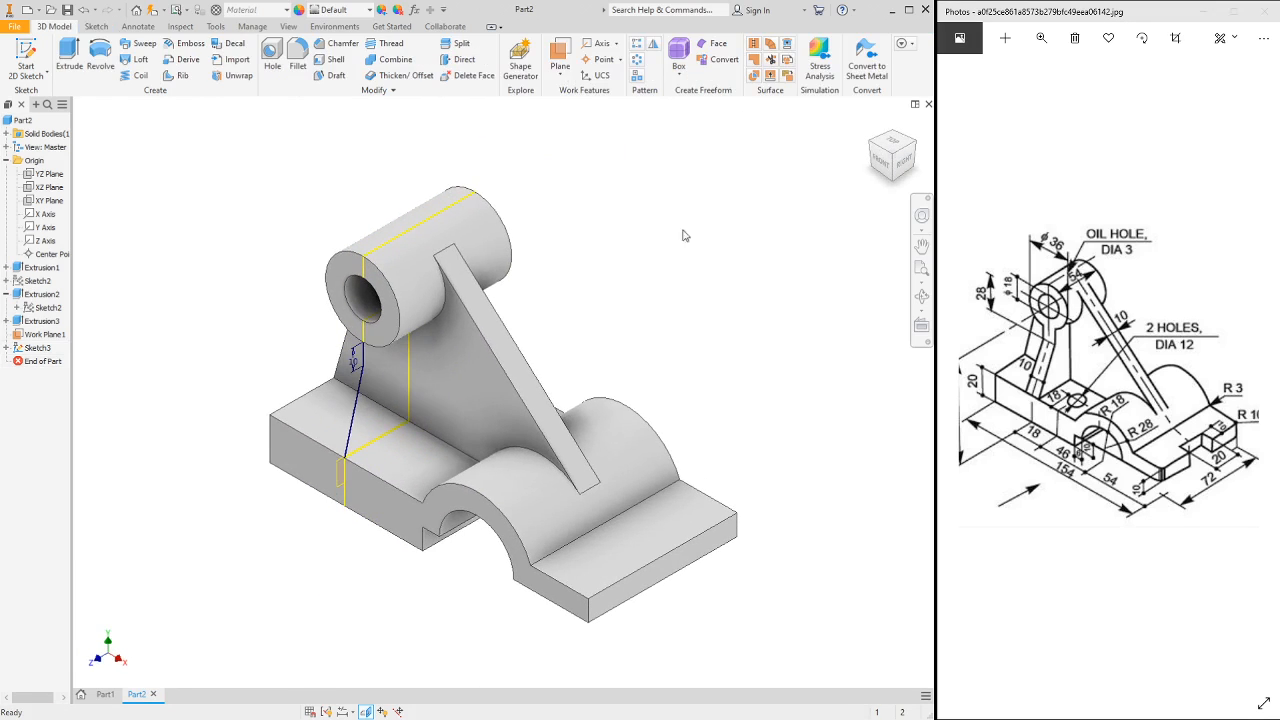
{"action": "key", "text": "e"}
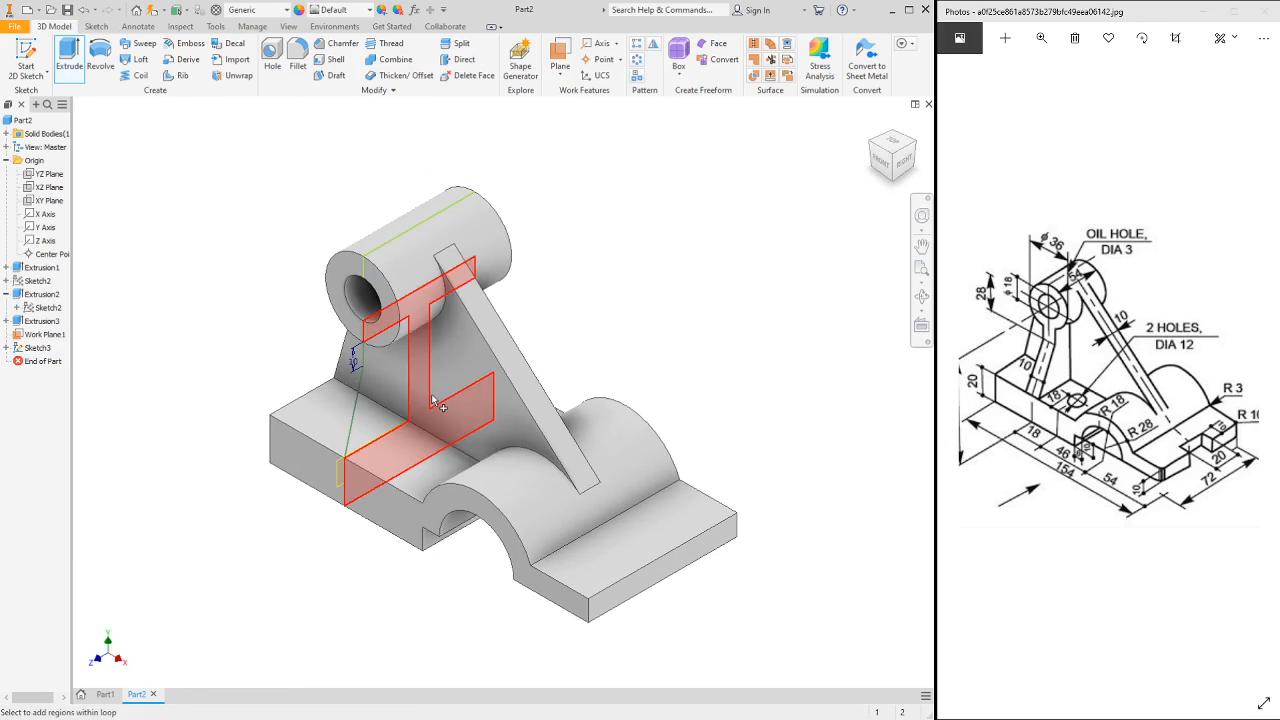
{"action": "left_click", "coordinate": [385, 393]}
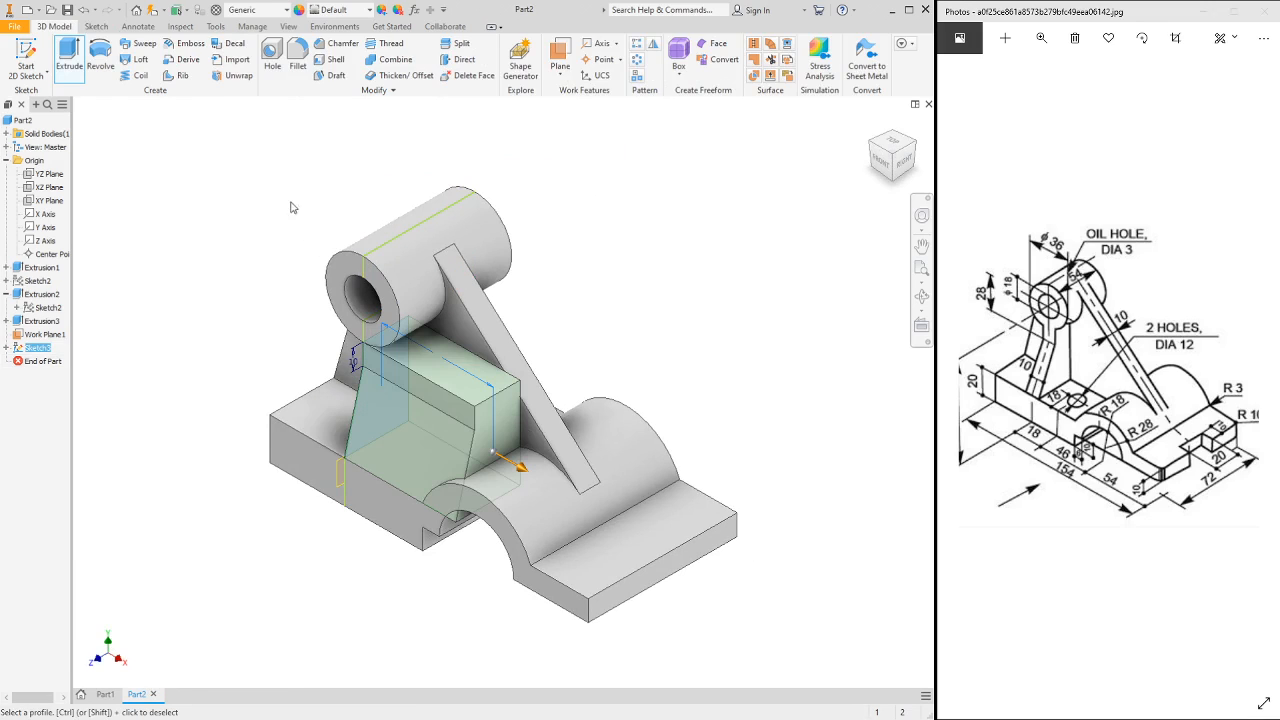
{"action": "left_click", "coordinate": [278, 153]}
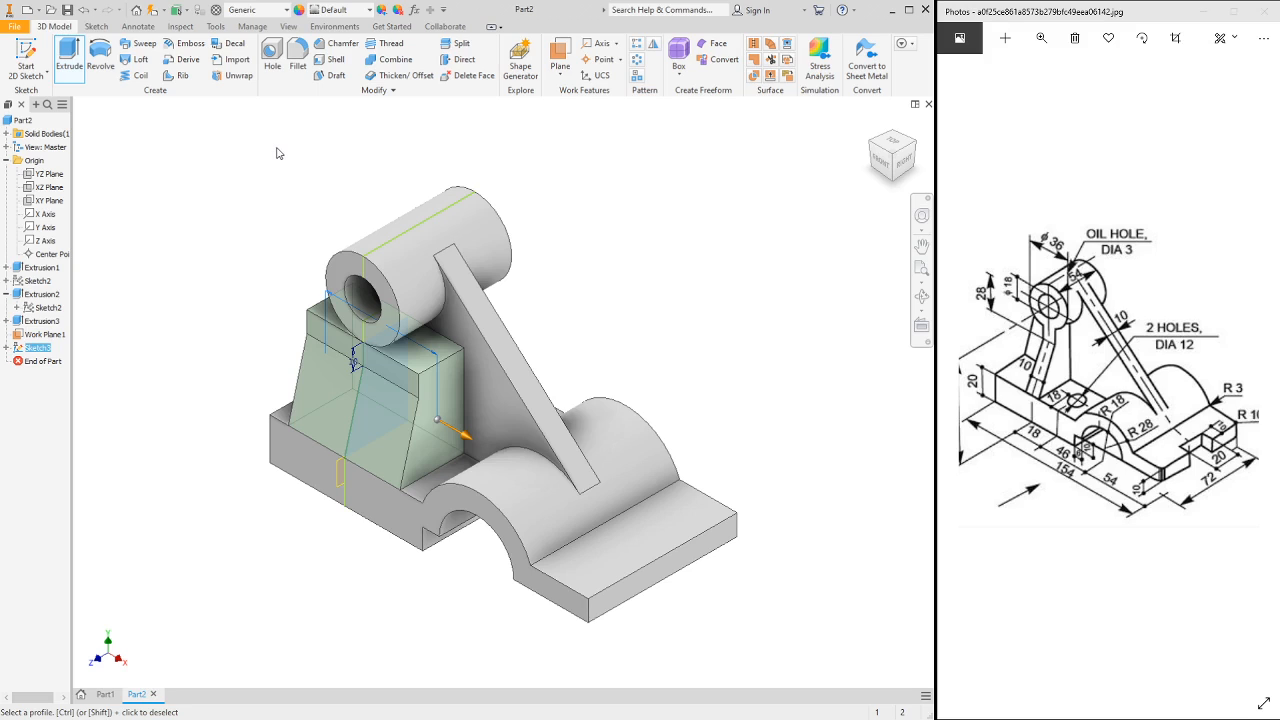
{"action": "type", "text": "10"}
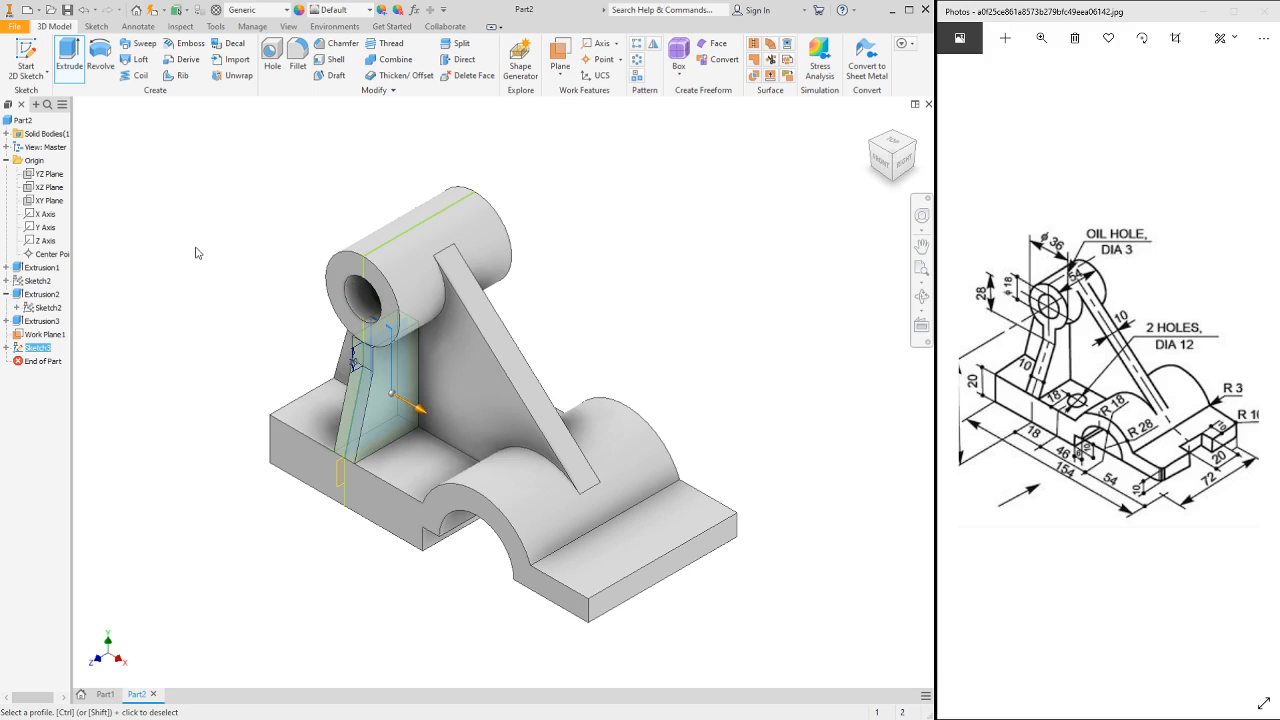
{"action": "key", "text": "Return"}
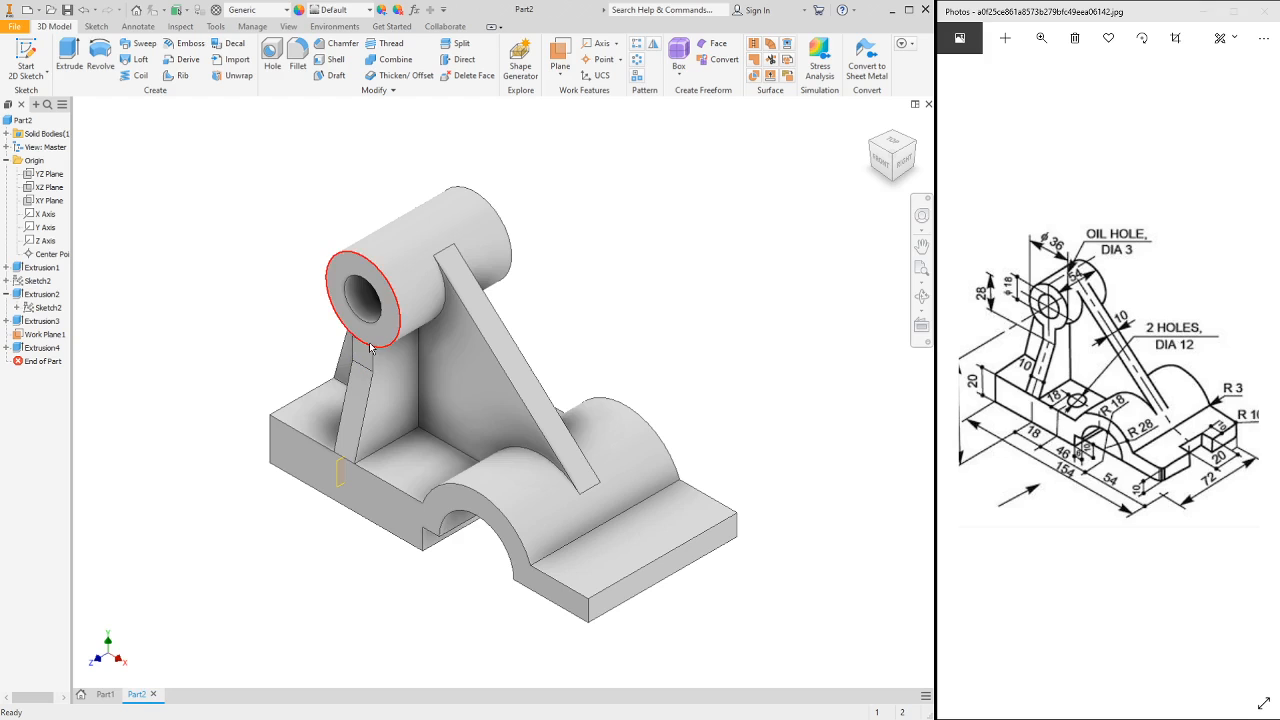
- Examine the junction between the new rib's top faces and the underside of the boss for gaps
{"action": "scroll", "coordinate": [369, 345], "scroll_direction": "up", "scroll_amount": 5}
{"action": "scroll", "coordinate": [423, 422], "scroll_direction": "up", "scroll_amount": 3}
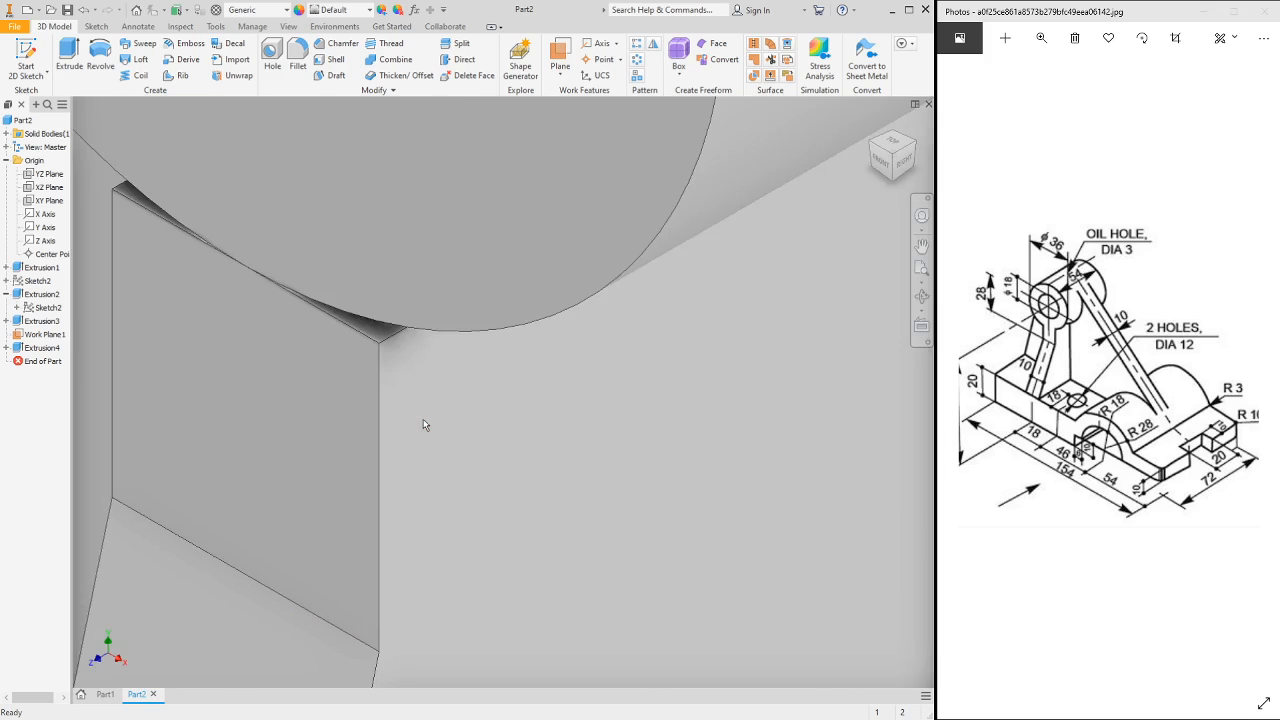
{"action": "scroll", "coordinate": [422, 422], "scroll_direction": "down", "scroll_amount": 5}
{"action": "scroll", "coordinate": [329, 352], "scroll_direction": "up", "scroll_amount": 5}
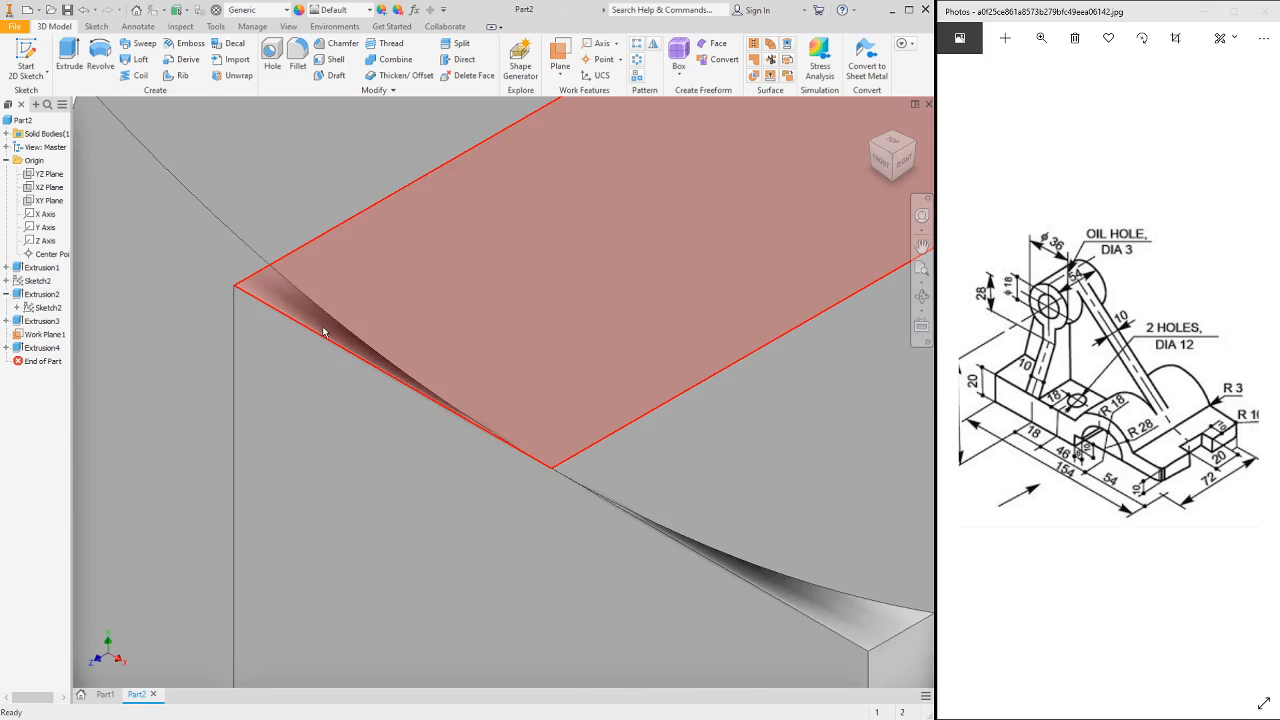
{"action": "scroll", "coordinate": [318, 338], "scroll_direction": "down", "scroll_amount": 4}
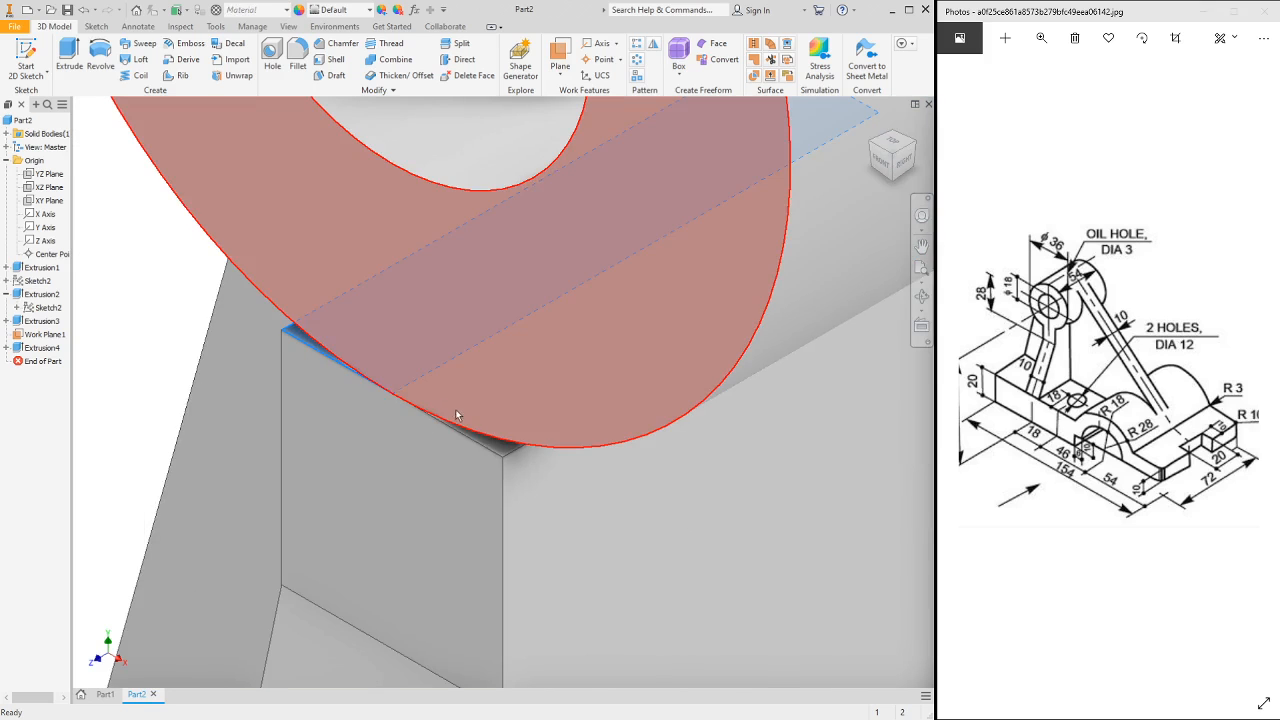
{"action": "left_click", "coordinate": [493, 449]}
{"action": "left_click", "coordinate": [511, 450]}
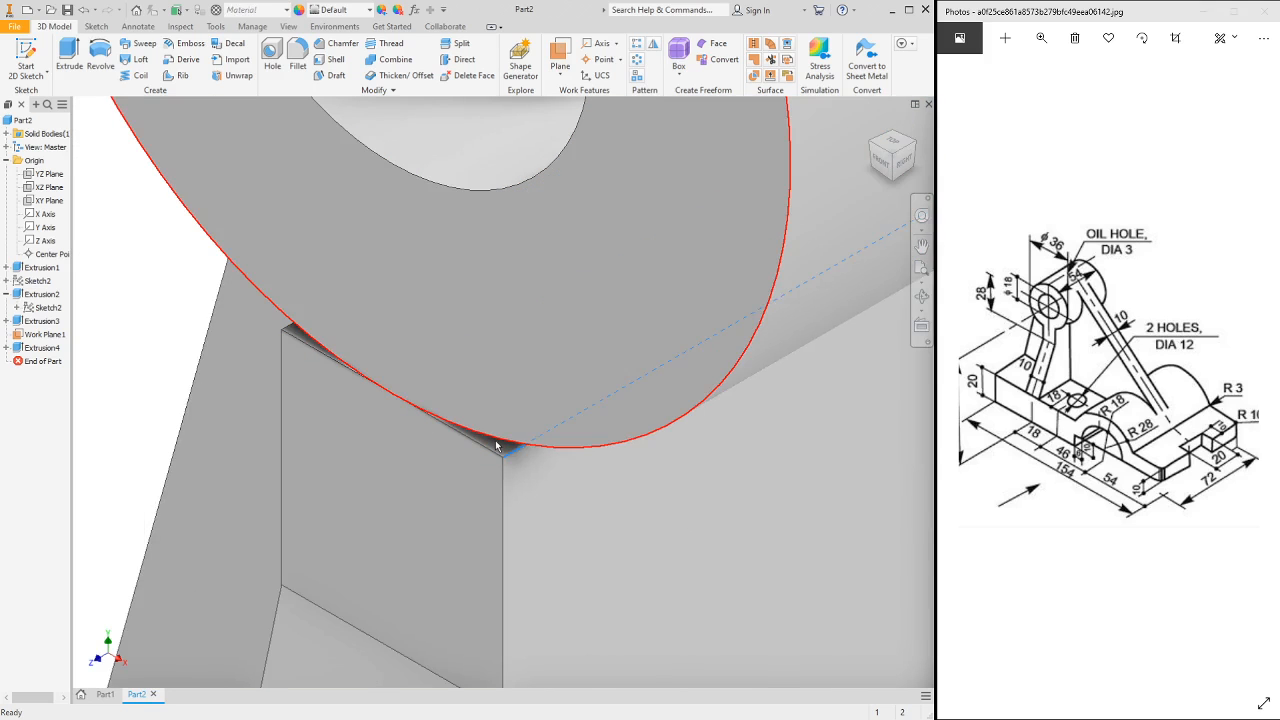
{"action": "left_click", "coordinate": [498, 442]}
{"action": "left_click", "coordinate": [505, 453]}
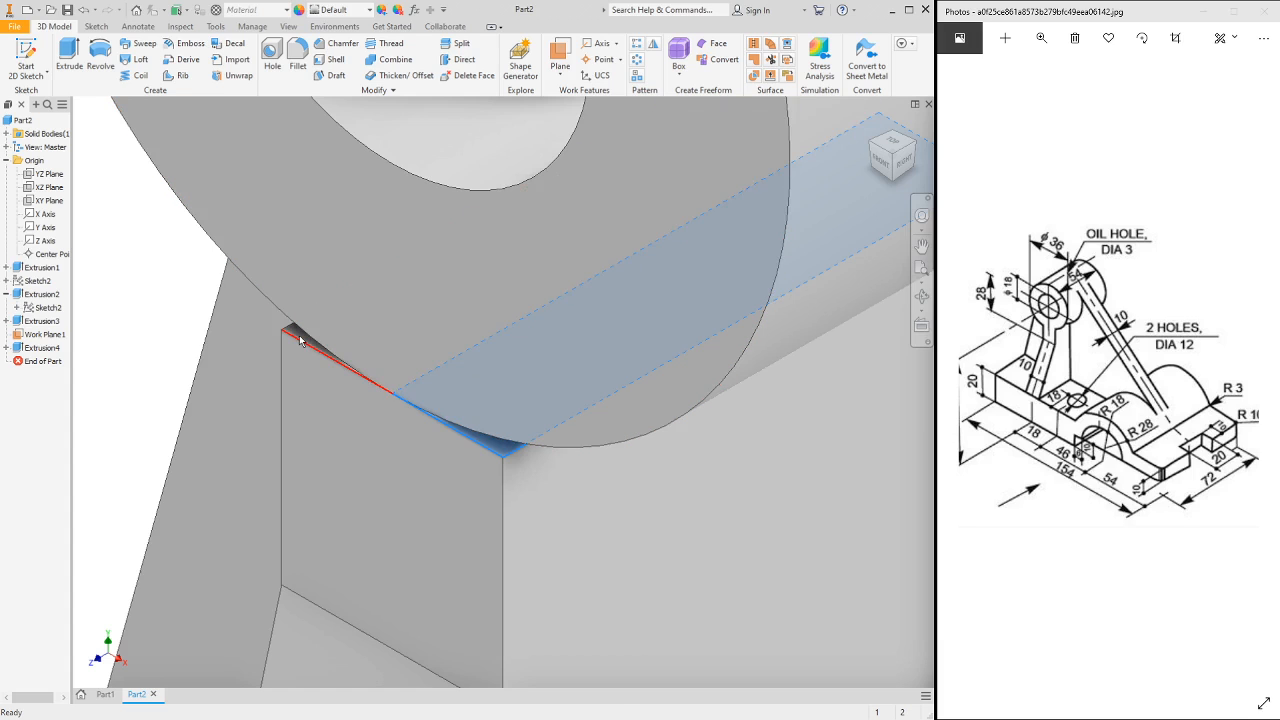
- Create a sketch on the cross rib's top face under the boss, project the cut edges into it, and finish the sketch
{"action": "scroll", "coordinate": [309, 348], "scroll_direction": "down", "scroll_amount": 3}
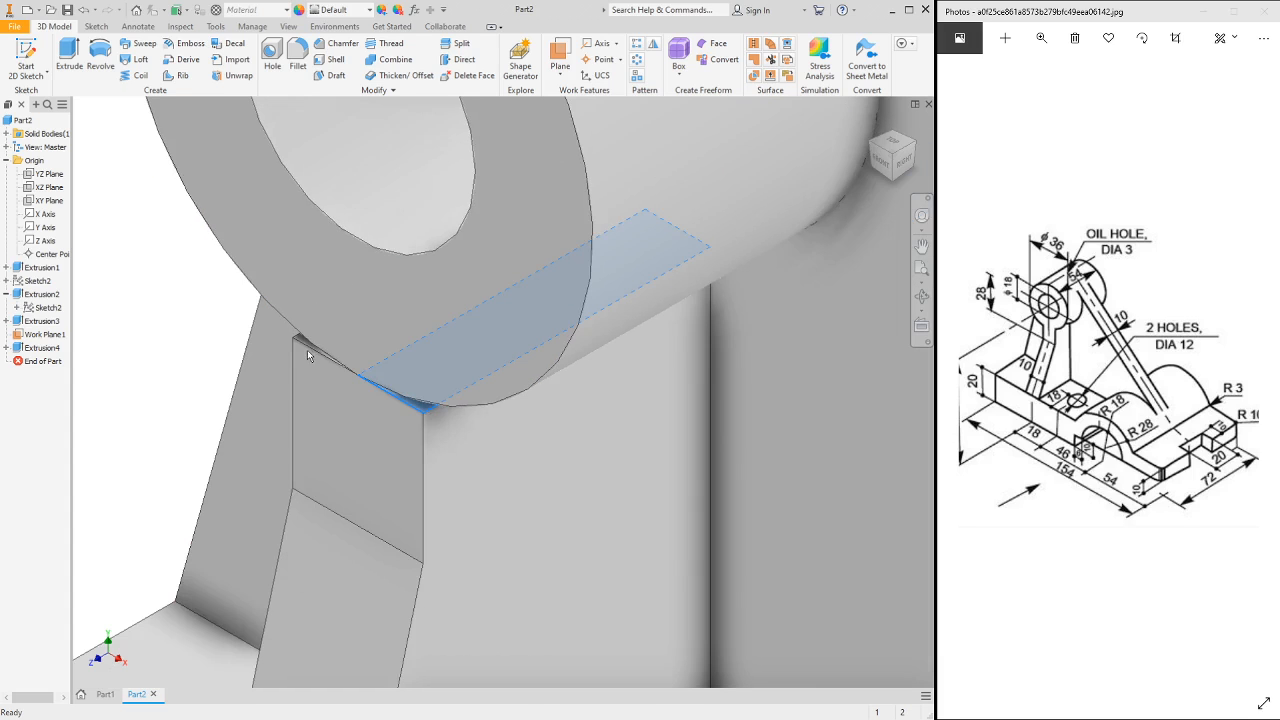
{"action": "left_click", "coordinate": [192, 313]}
{"action": "scroll", "coordinate": [300, 345], "scroll_direction": "up", "scroll_amount": 5}
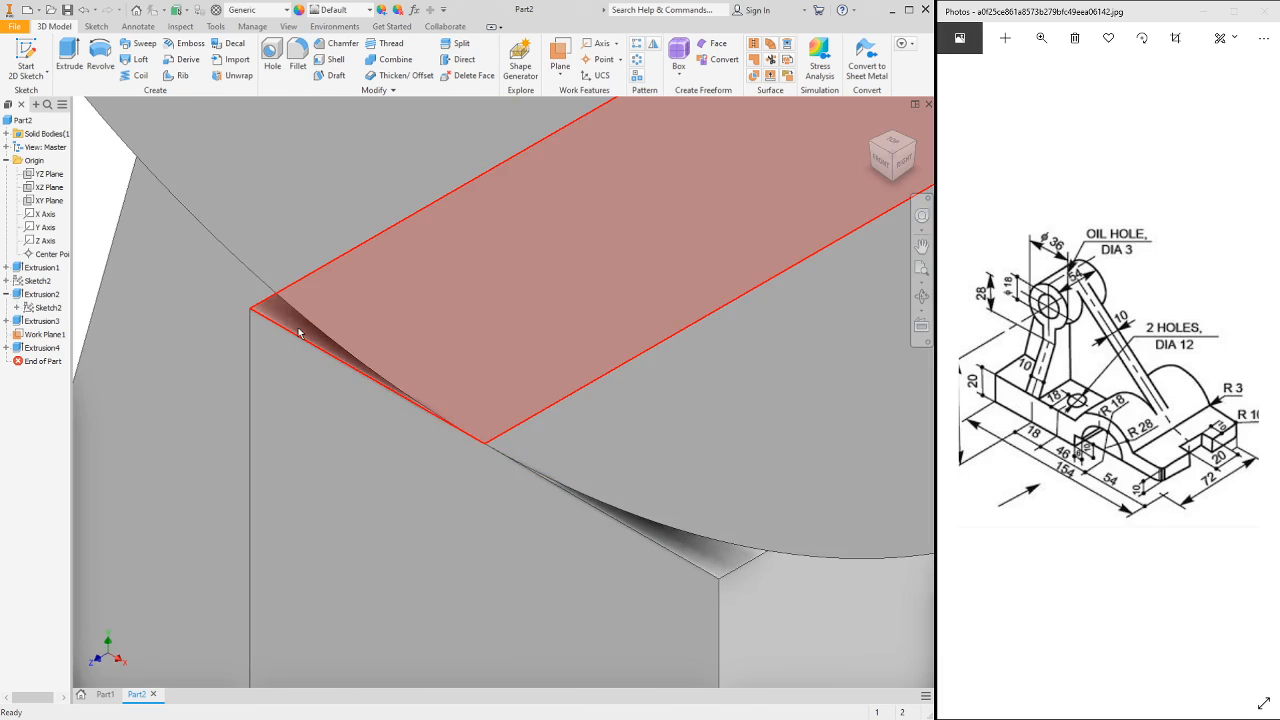
{"action": "left_click", "coordinate": [298, 332]}
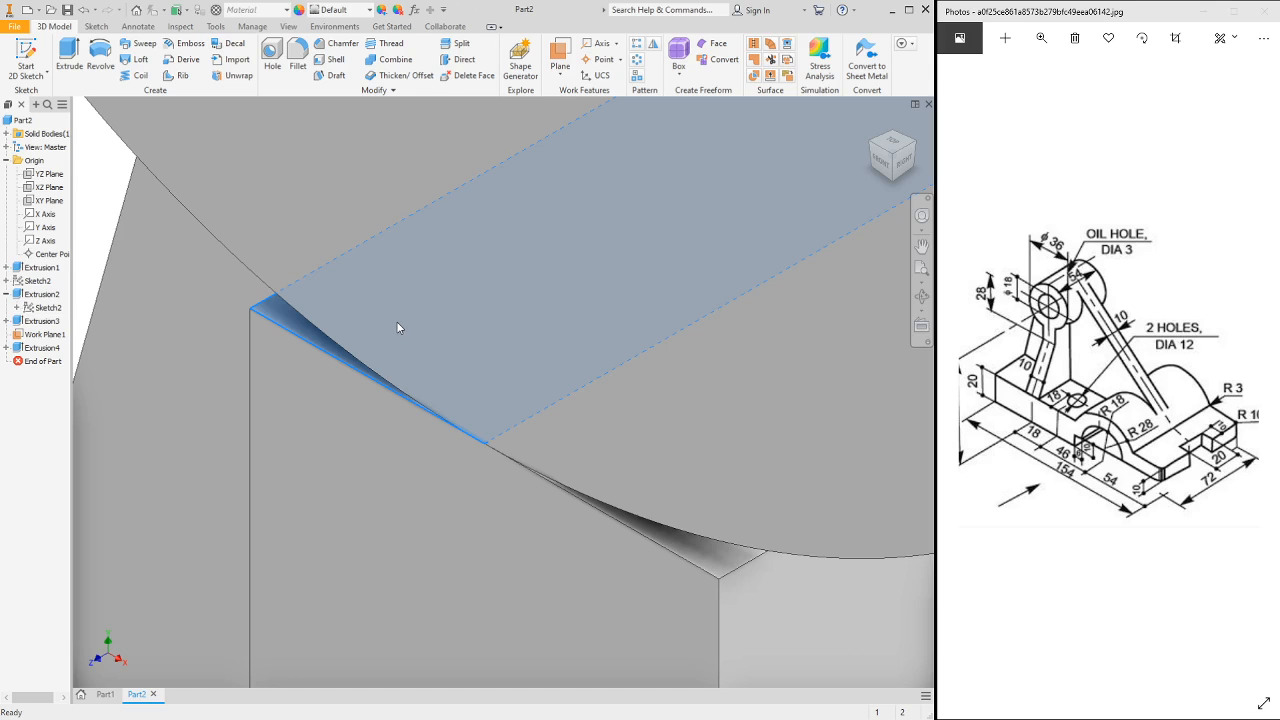
{"action": "key", "text": "s"}
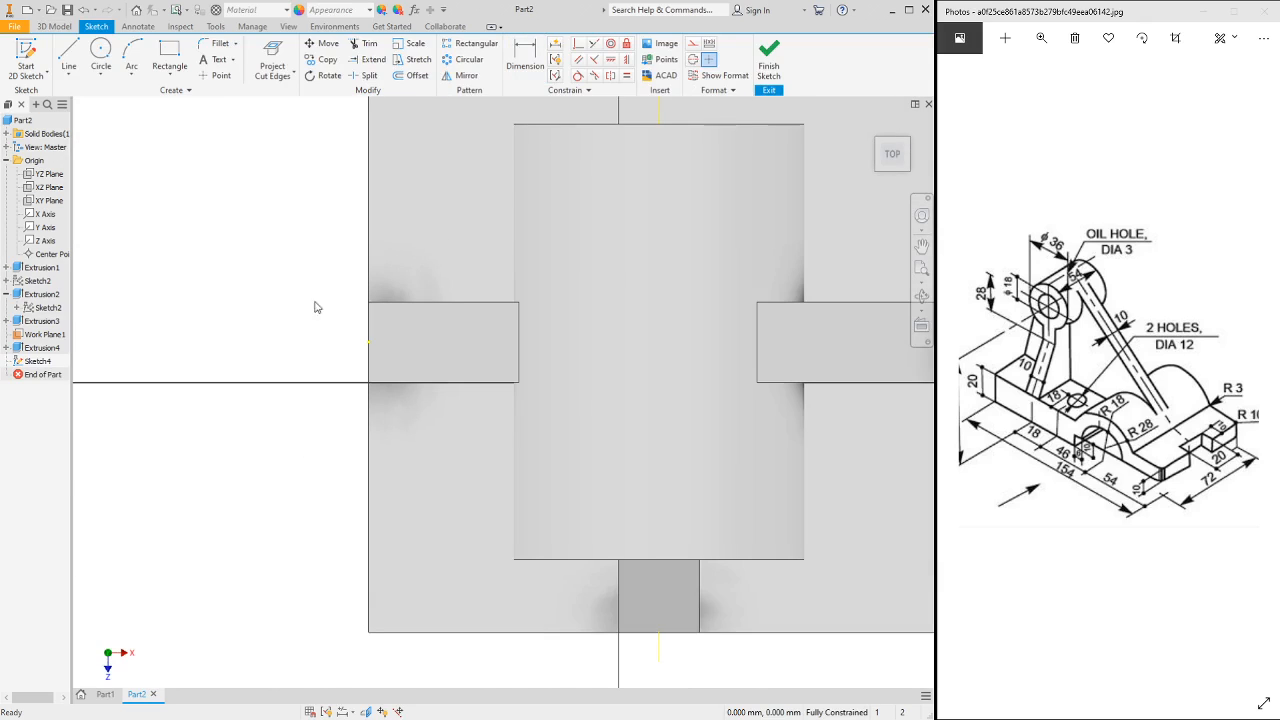
{"action": "left_click", "coordinate": [273, 53]}
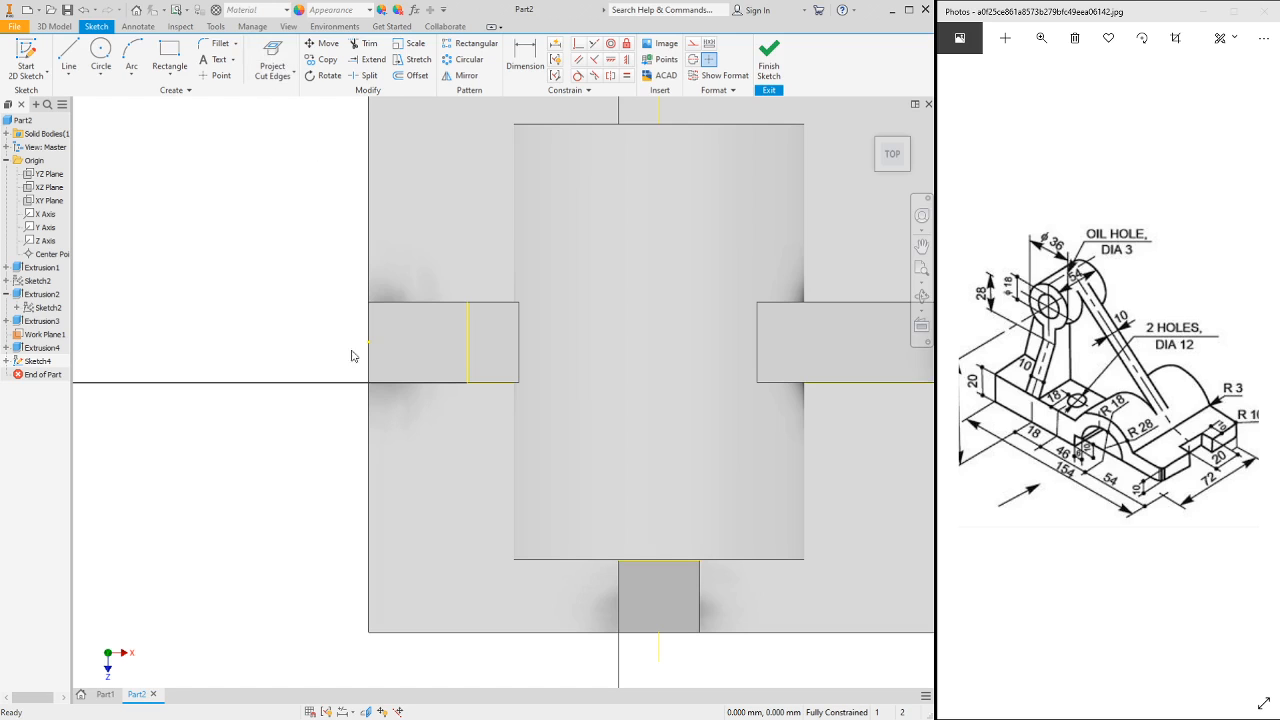
{"action": "left_click", "coordinate": [768, 55]}
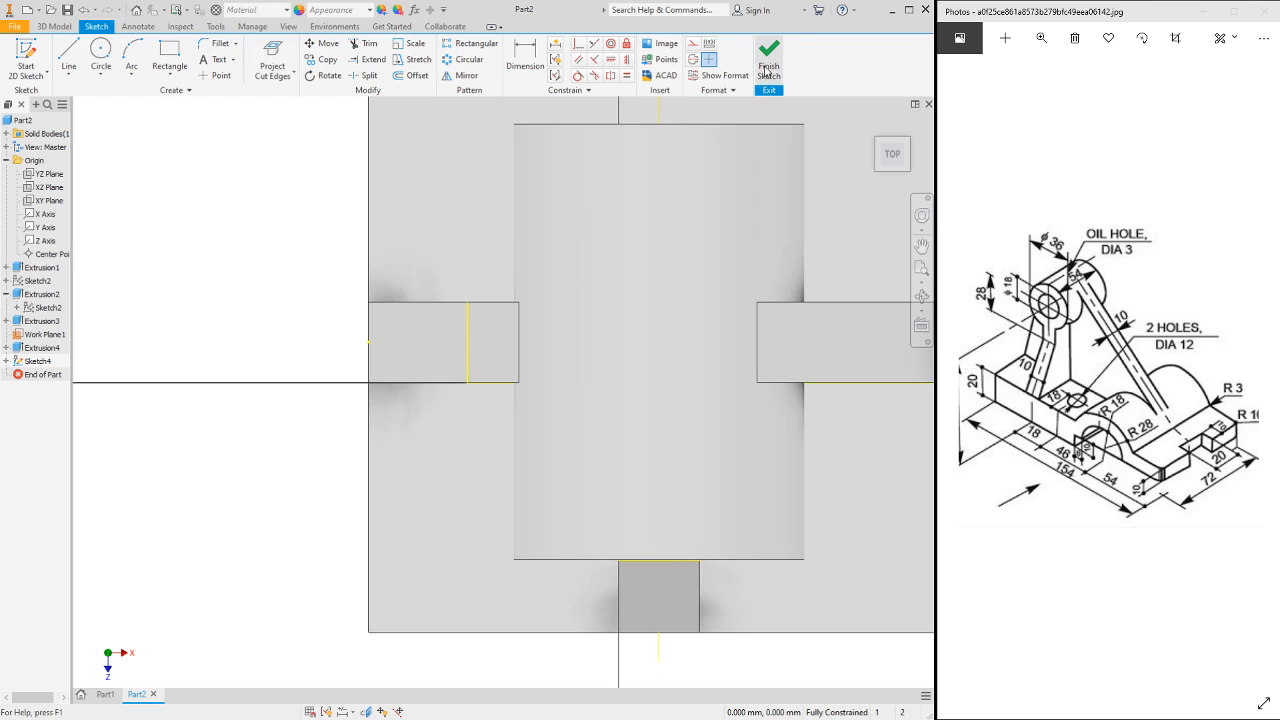
- Extrude the projected rib-top profile up to the boss's outer surface to fill the gap beneath the boss
{"action": "scroll", "coordinate": [279, 332], "scroll_direction": "down", "scroll_amount": 5}
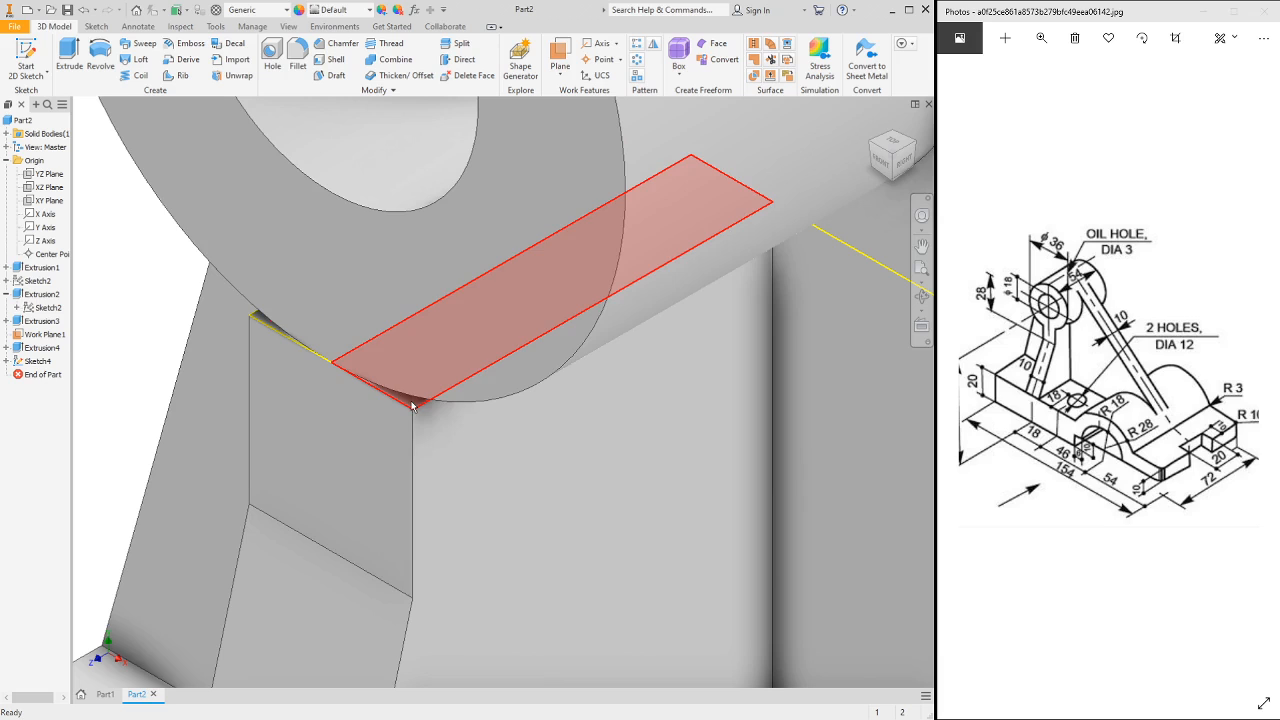
{"action": "scroll", "coordinate": [450, 414], "scroll_direction": "up", "scroll_amount": 2}
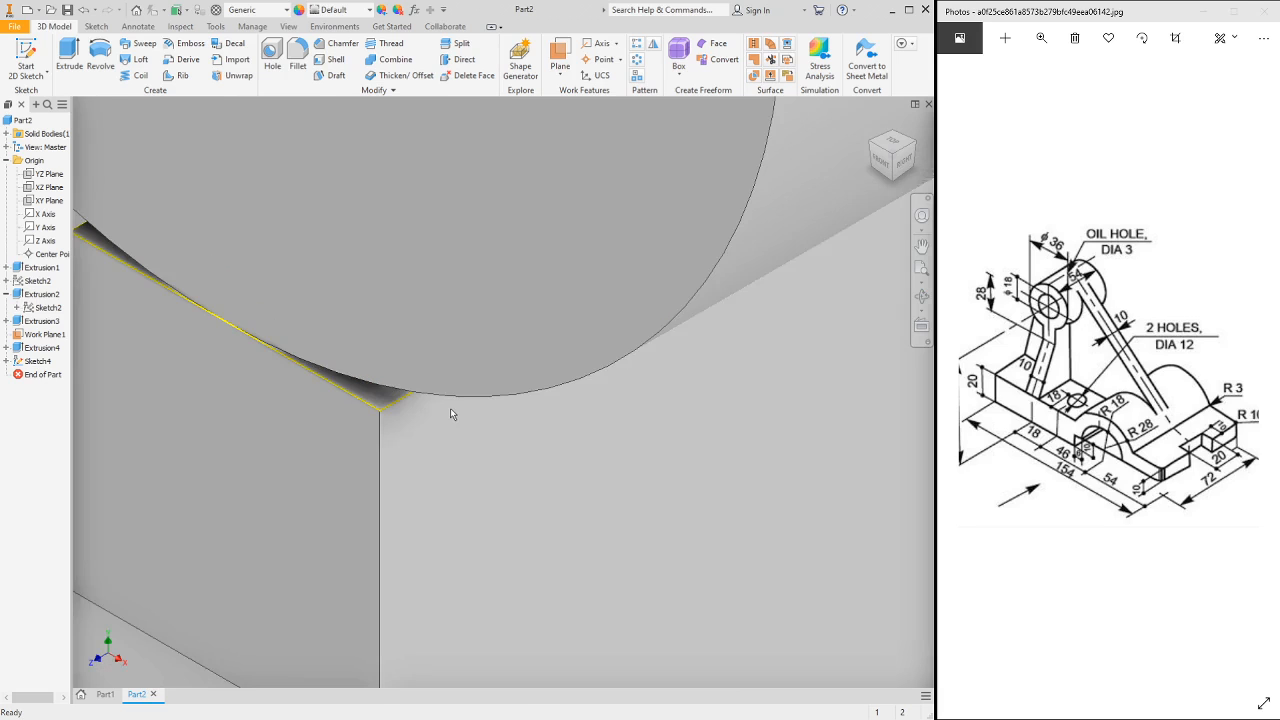
{"action": "scroll", "coordinate": [450, 414], "scroll_direction": "down", "scroll_amount": 2}
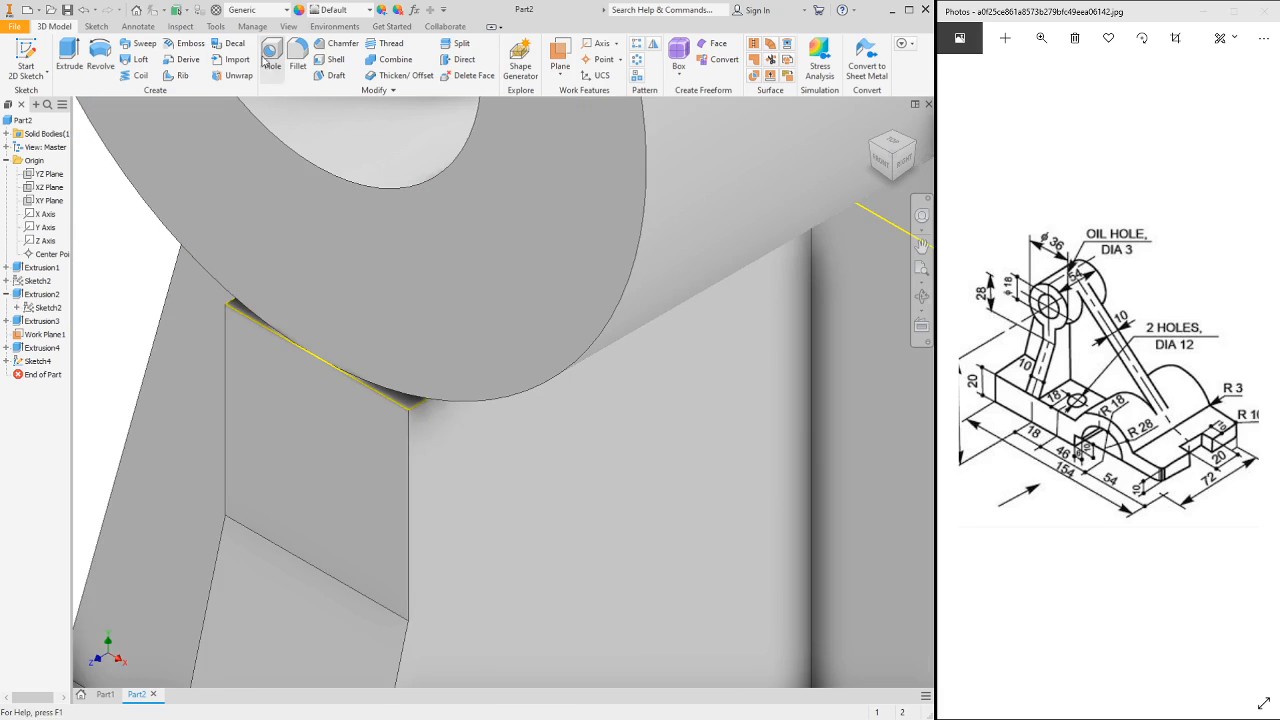
{"action": "left_click", "coordinate": [69, 55]}
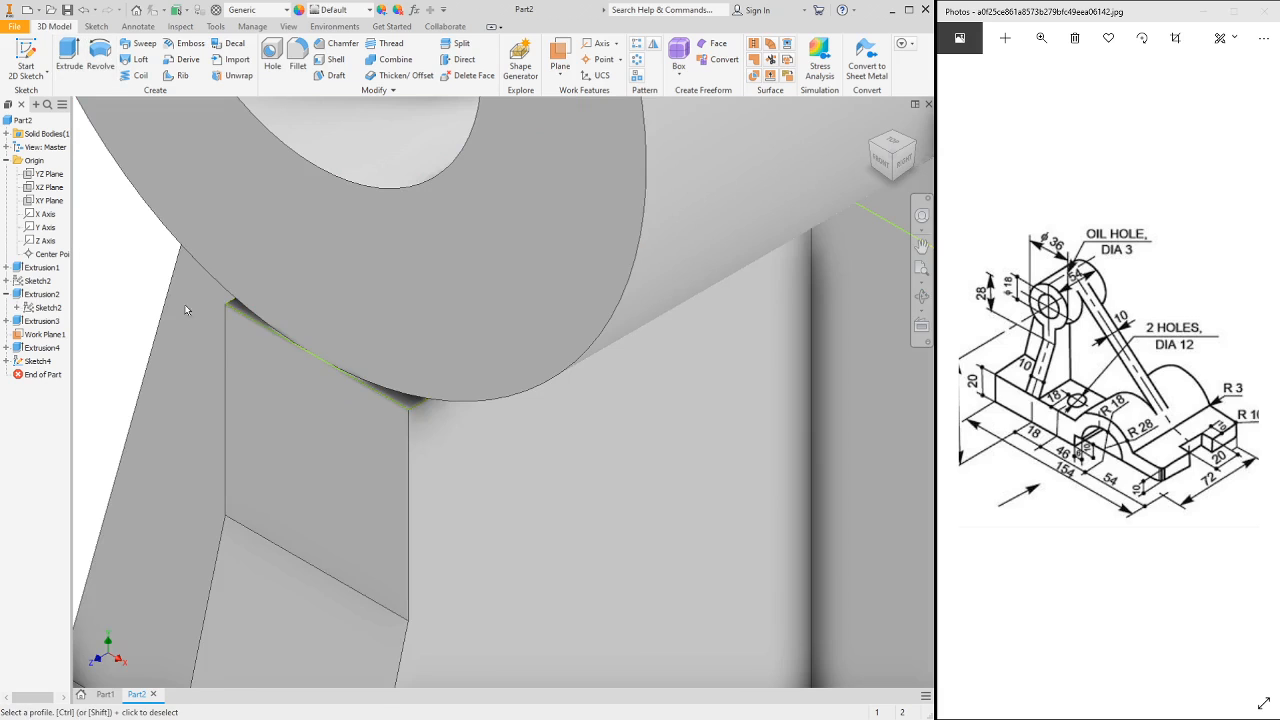
{"action": "left_click", "coordinate": [256, 307]}
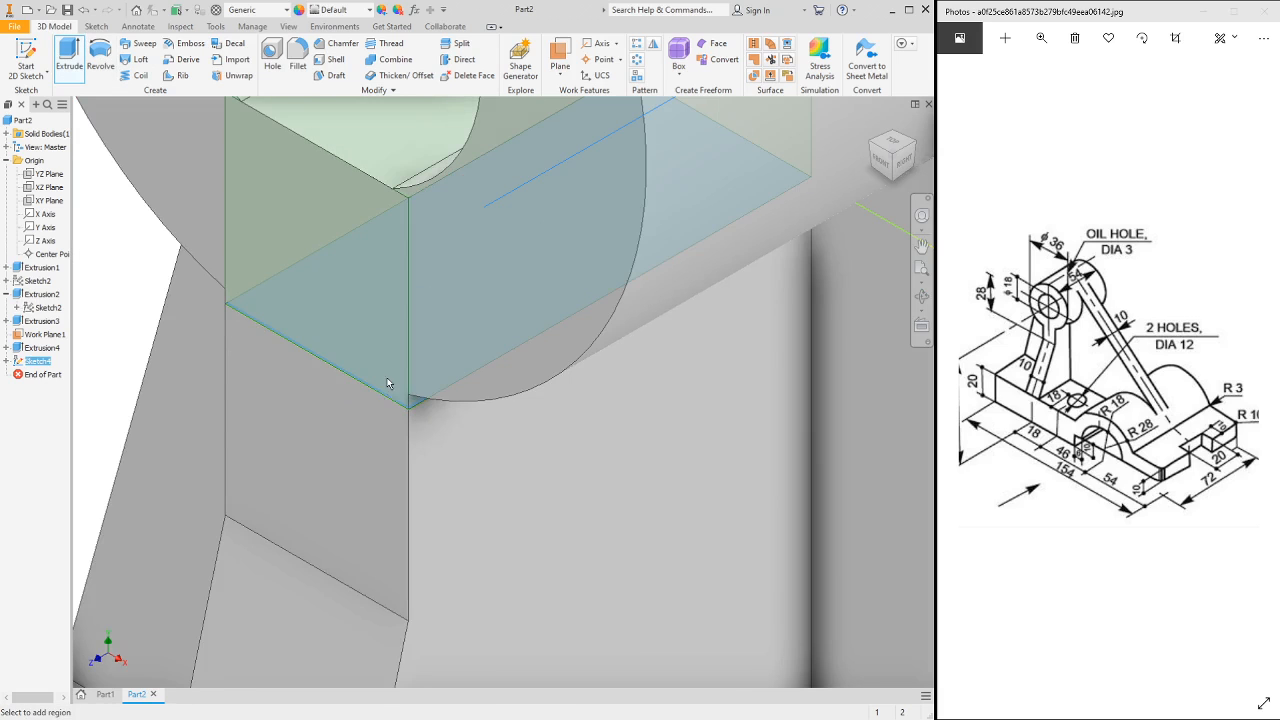
{"action": "scroll", "coordinate": [391, 481], "scroll_direction": "down", "scroll_amount": 2}
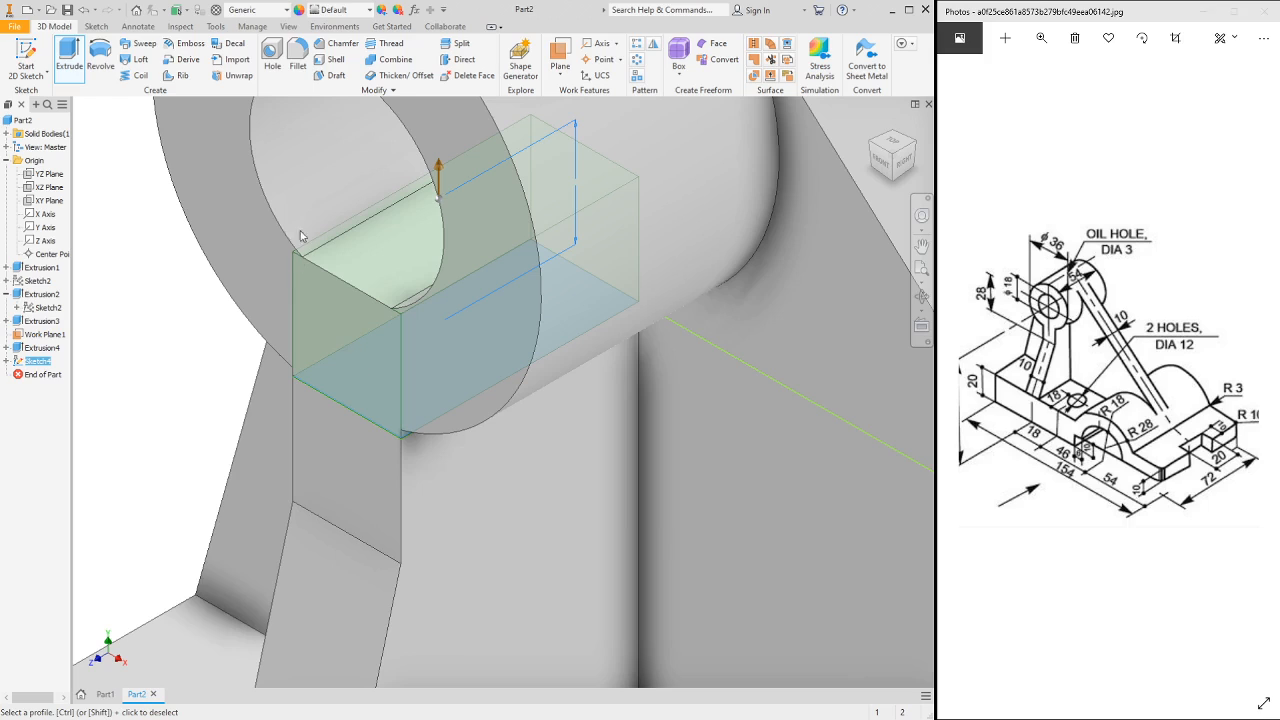
{"action": "left_click", "coordinate": [375, 165]}
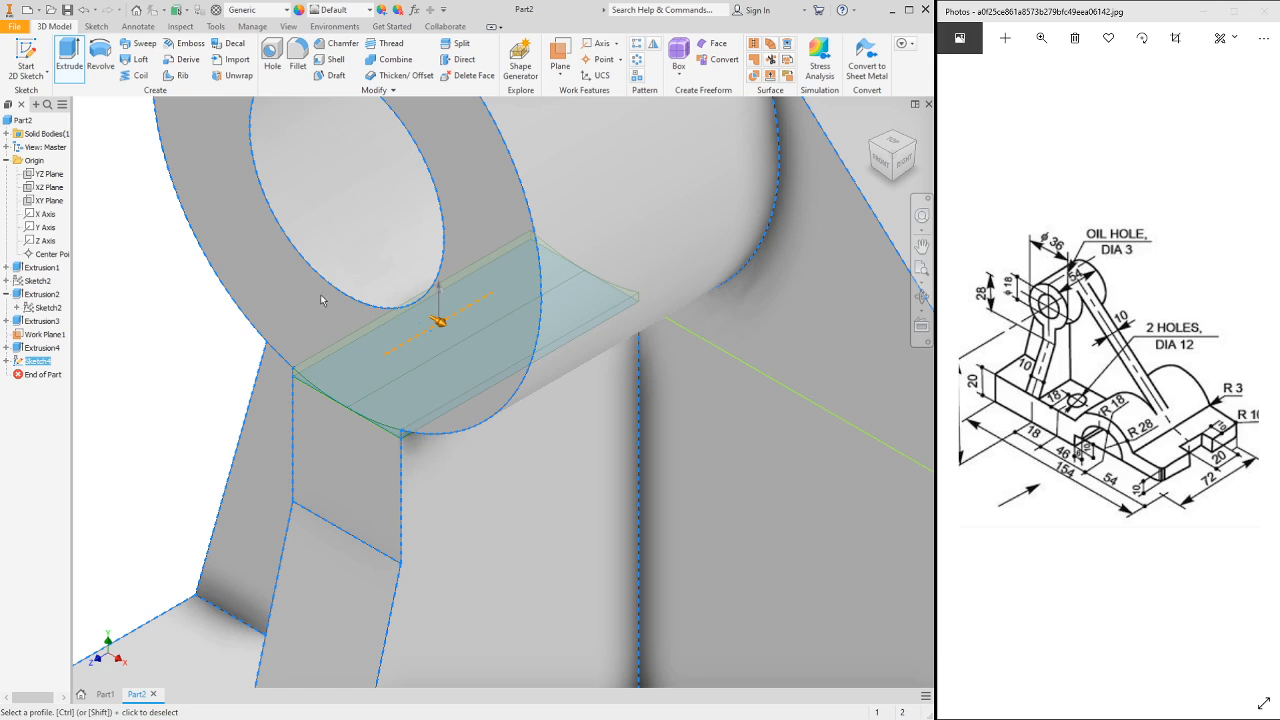
{"action": "key", "text": "Return"}
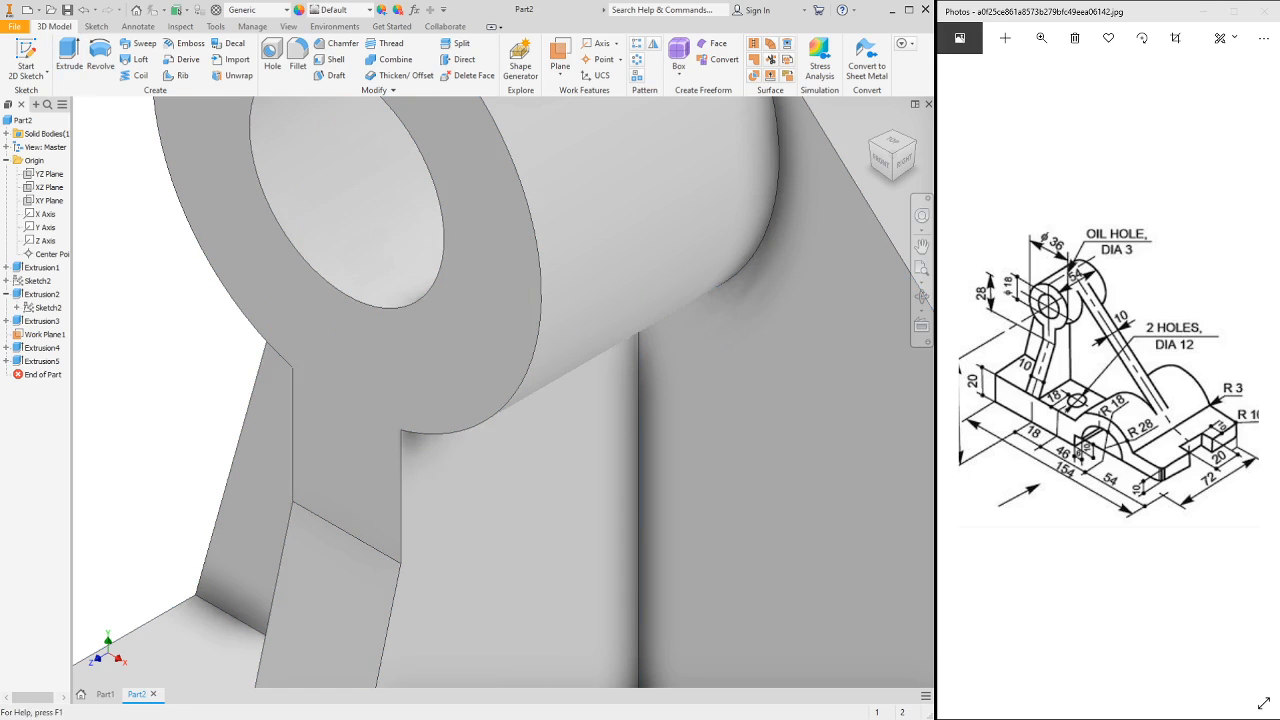
- Mirror the cross rib together with its filler extrusion under the boss to the opposite side of the web
{"action": "scroll", "coordinate": [566, 300], "scroll_direction": "down", "scroll_amount": 6}
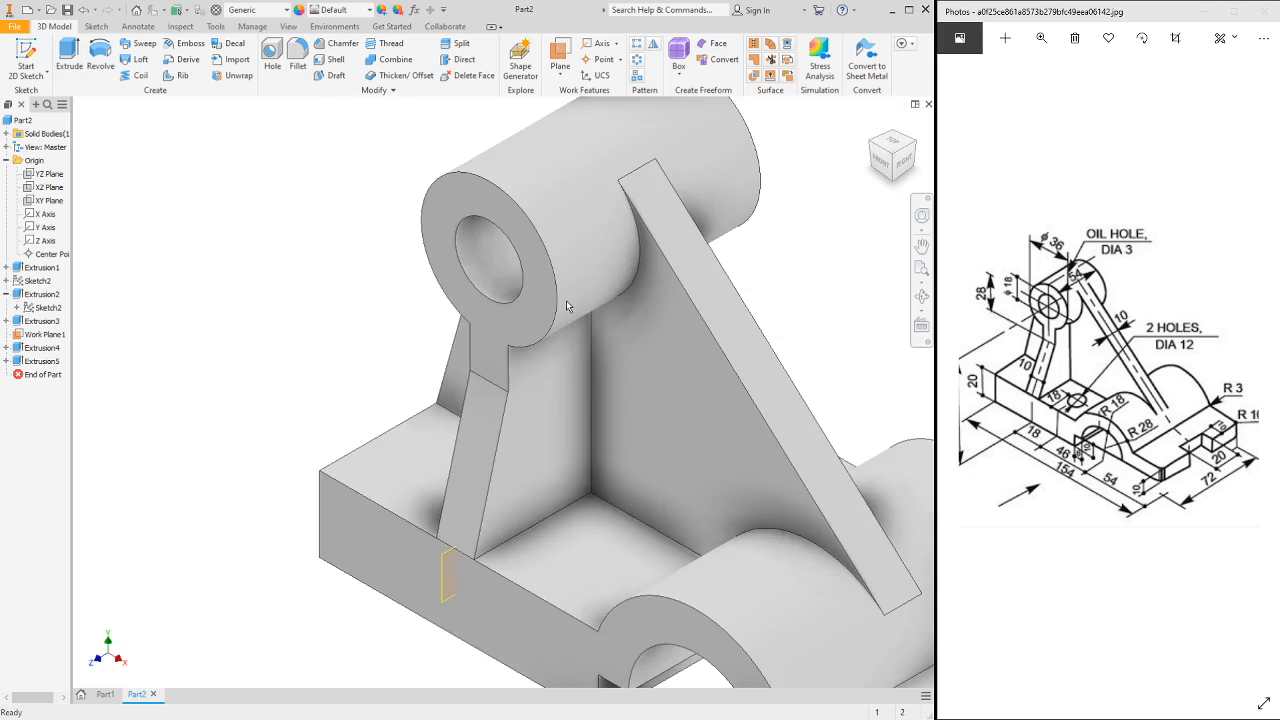
{"action": "left_click", "coordinate": [920, 148]}
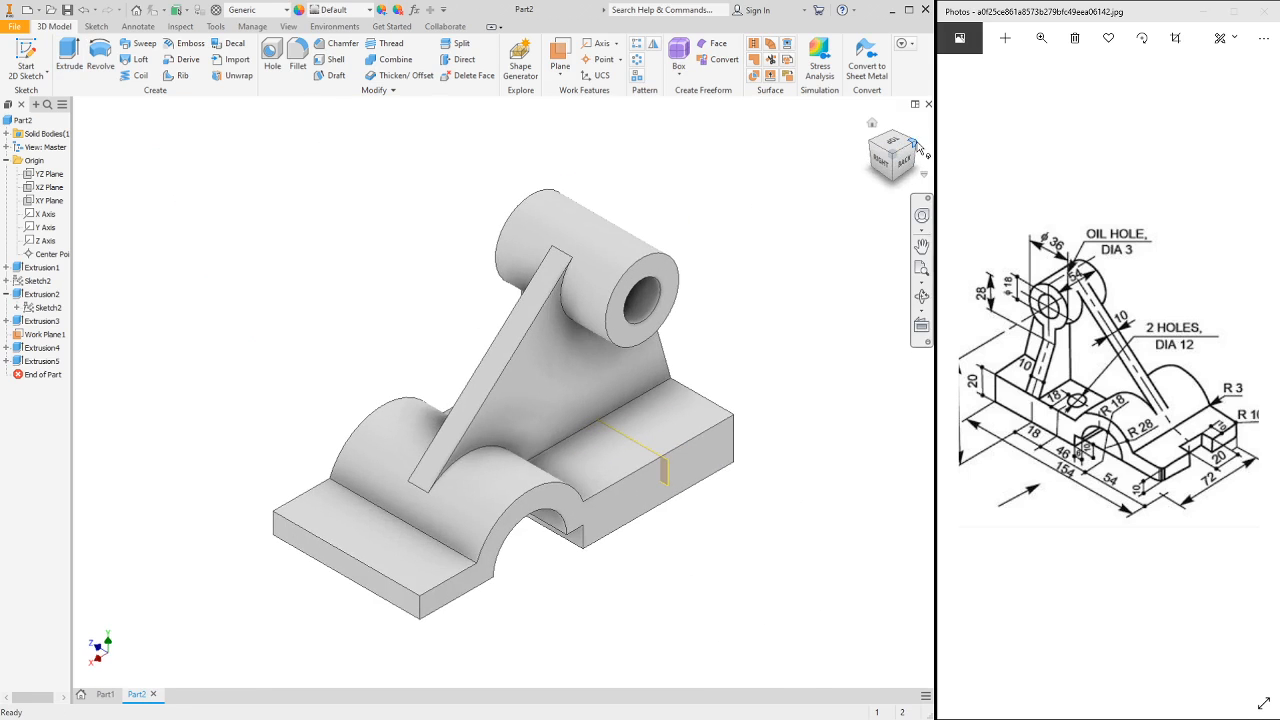
{"action": "left_click", "coordinate": [882, 150]}
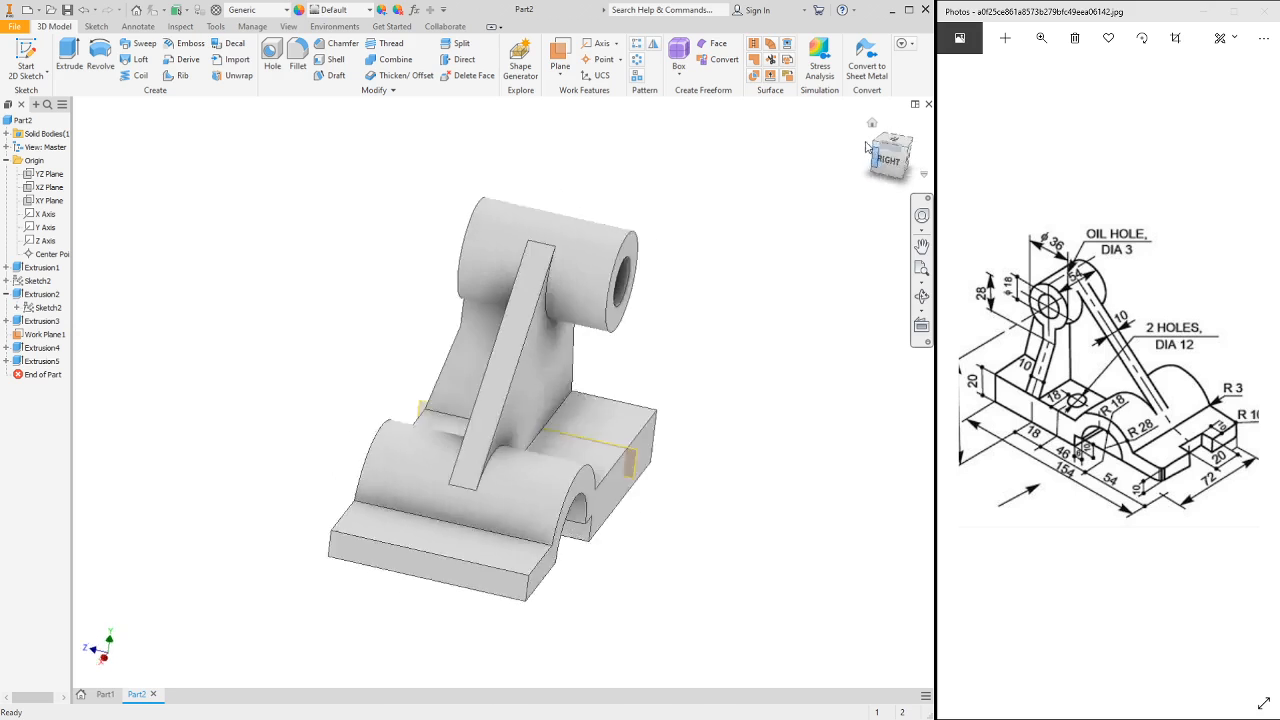
{"action": "left_click", "coordinate": [896, 146]}
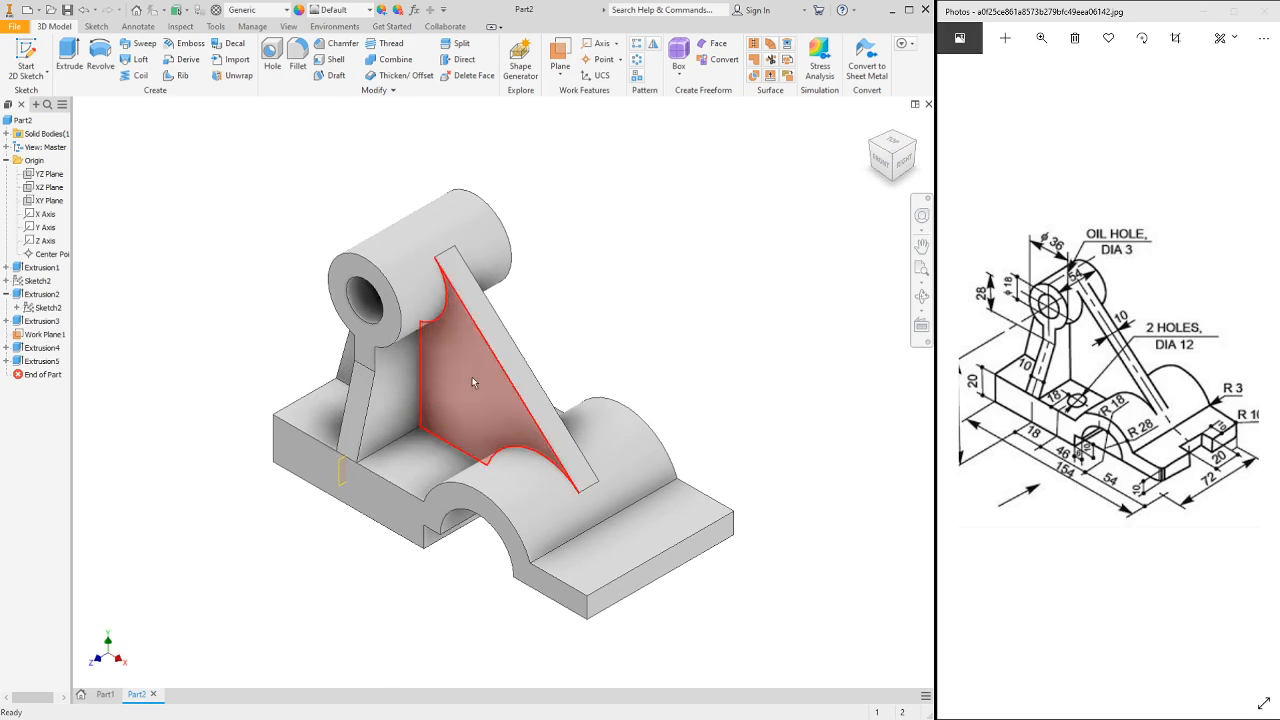
{"action": "scroll", "coordinate": [551, 337], "scroll_direction": "up", "scroll_amount": 5}
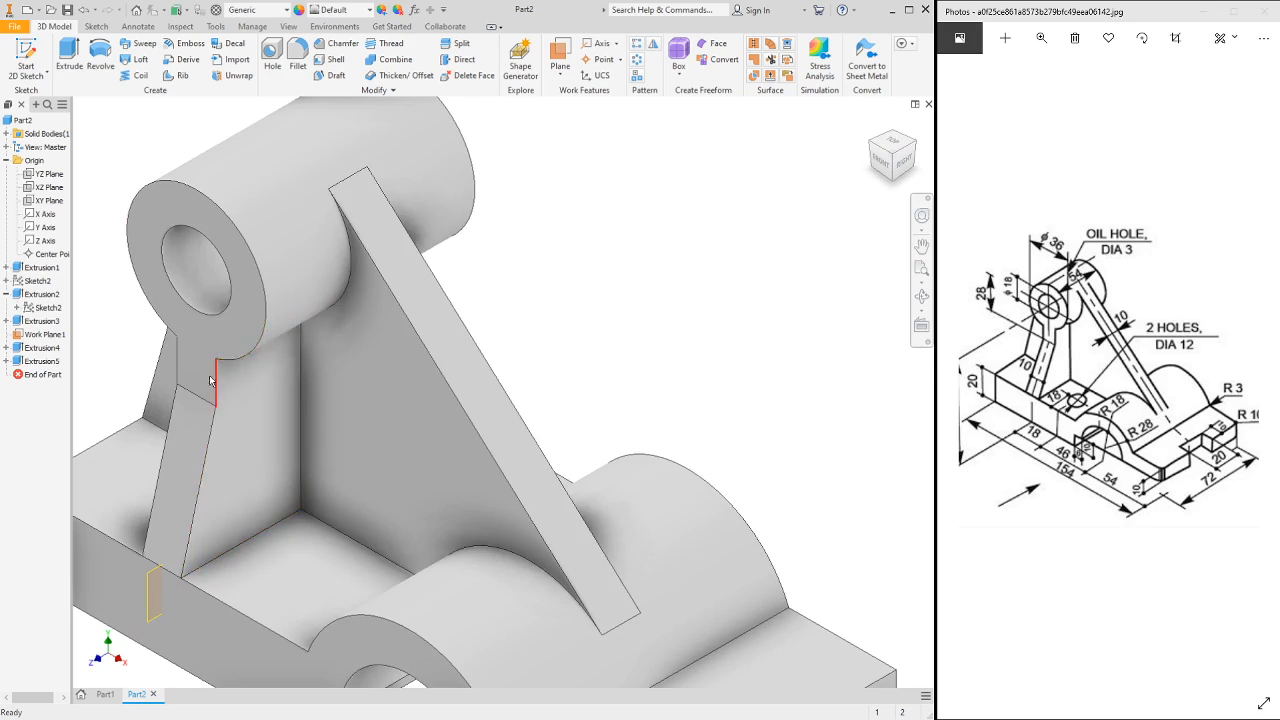
{"action": "left_click", "coordinate": [653, 47]}
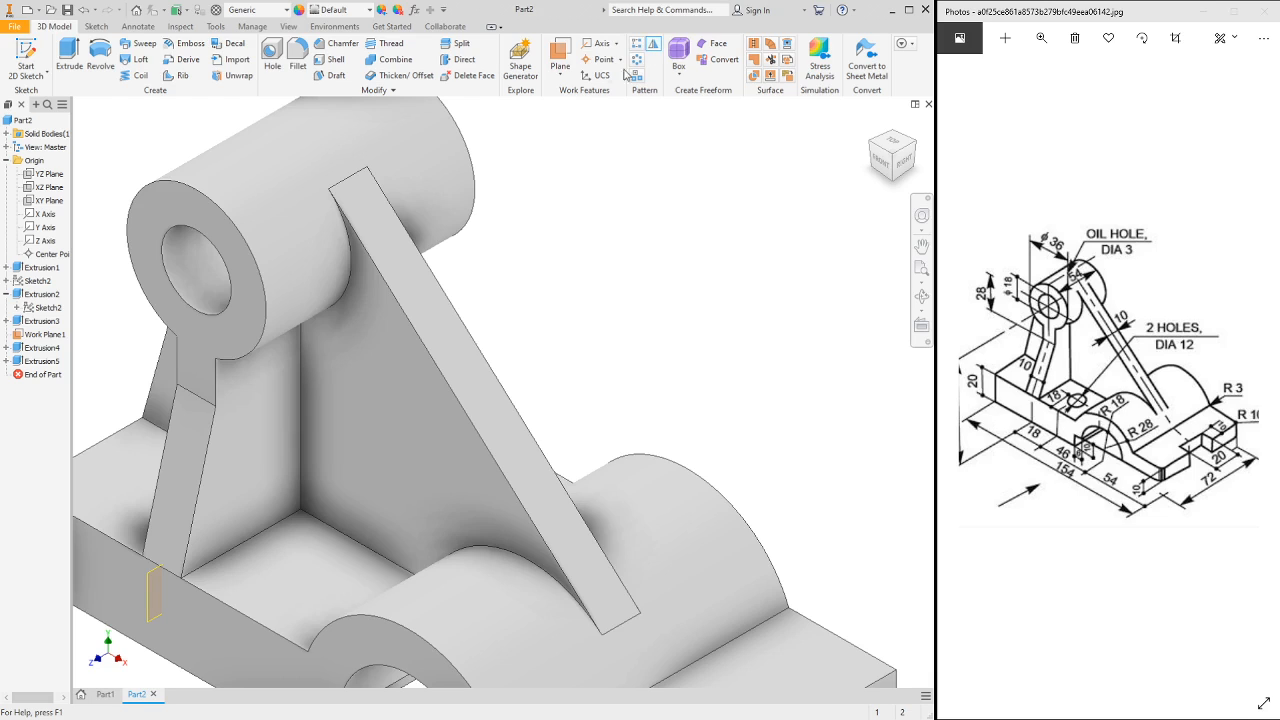
{"action": "left_click", "coordinate": [199, 480]}
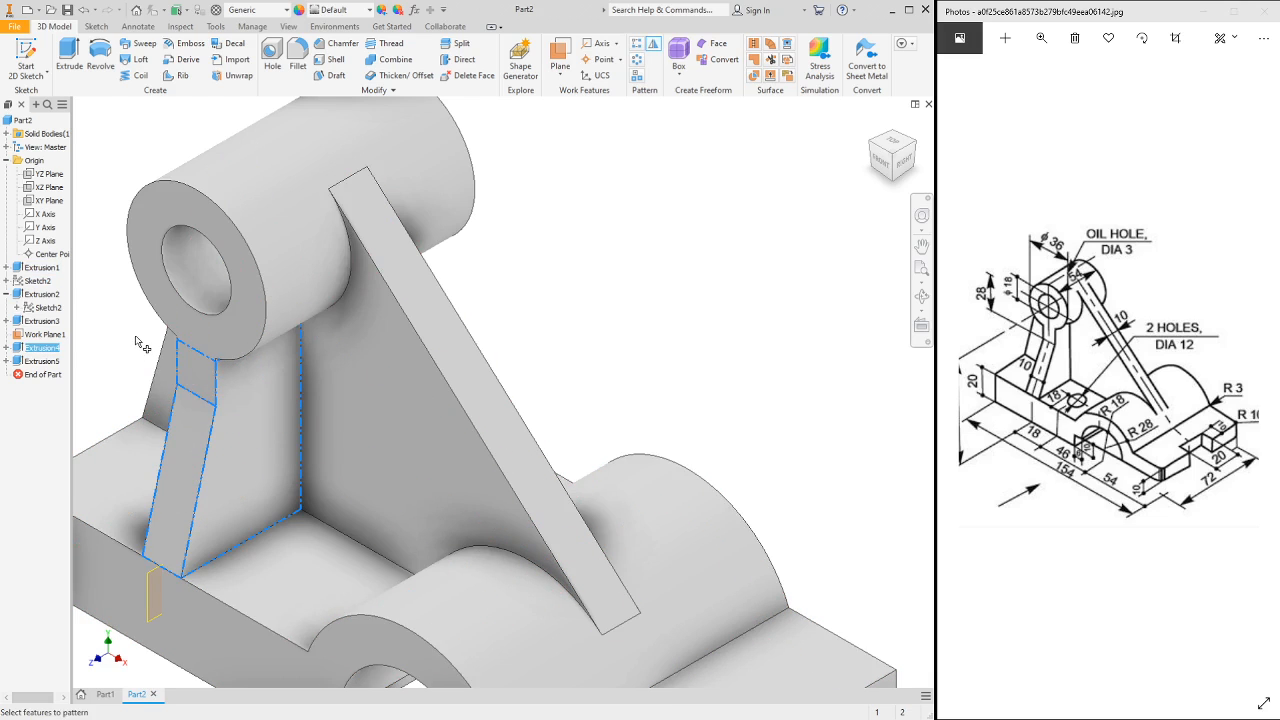
{"action": "scroll", "coordinate": [190, 340], "scroll_direction": "up", "scroll_amount": 5}
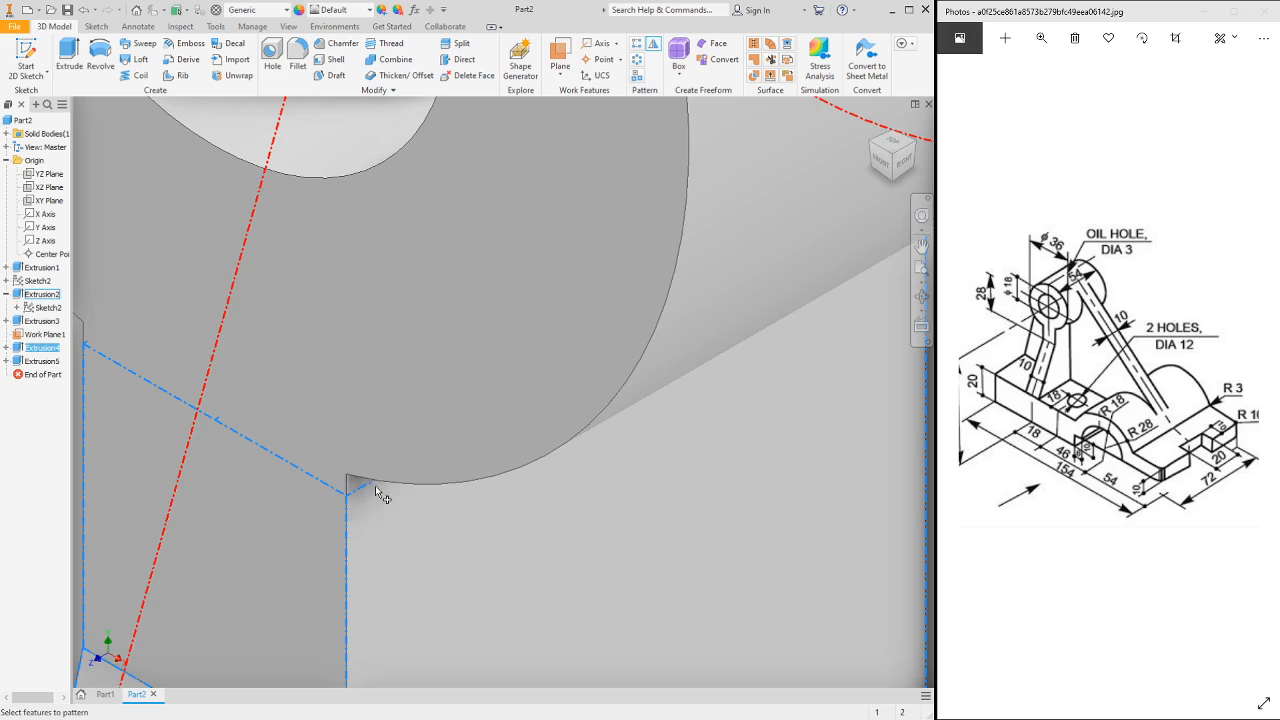
{"action": "scroll", "coordinate": [343, 490], "scroll_direction": "up", "scroll_amount": 3}
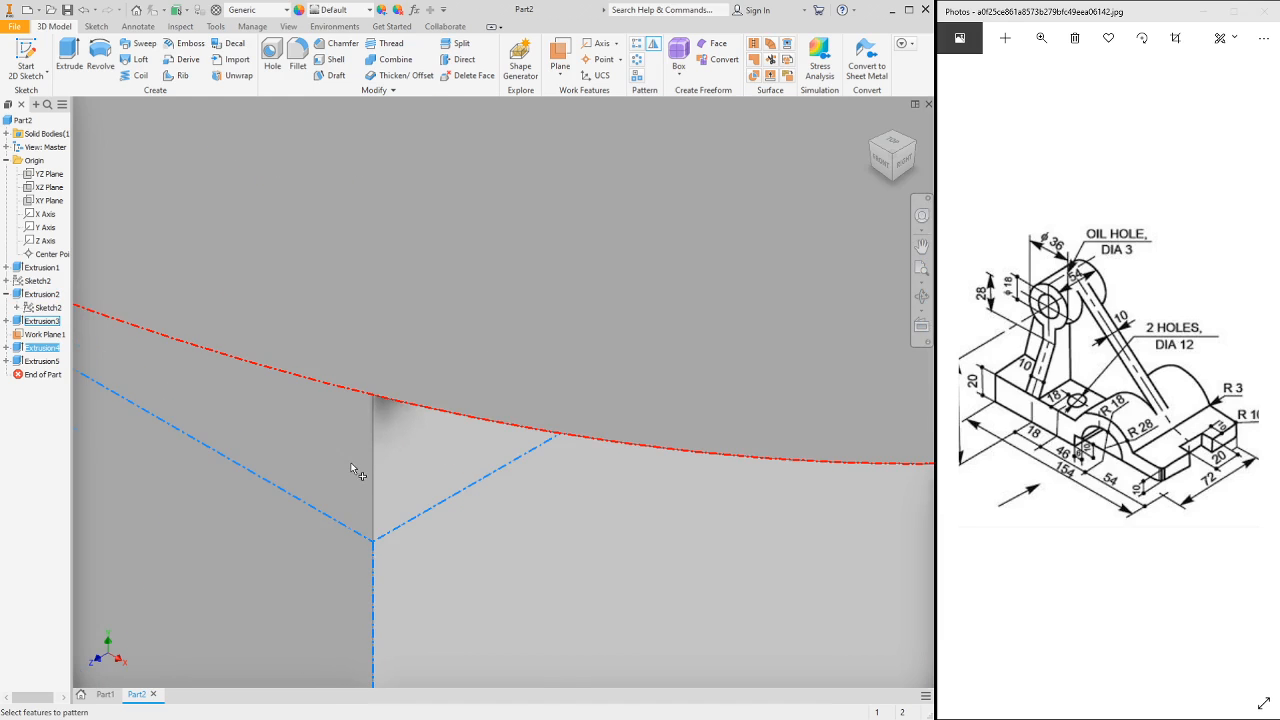
{"action": "scroll", "coordinate": [350, 472], "scroll_direction": "down", "scroll_amount": 2}
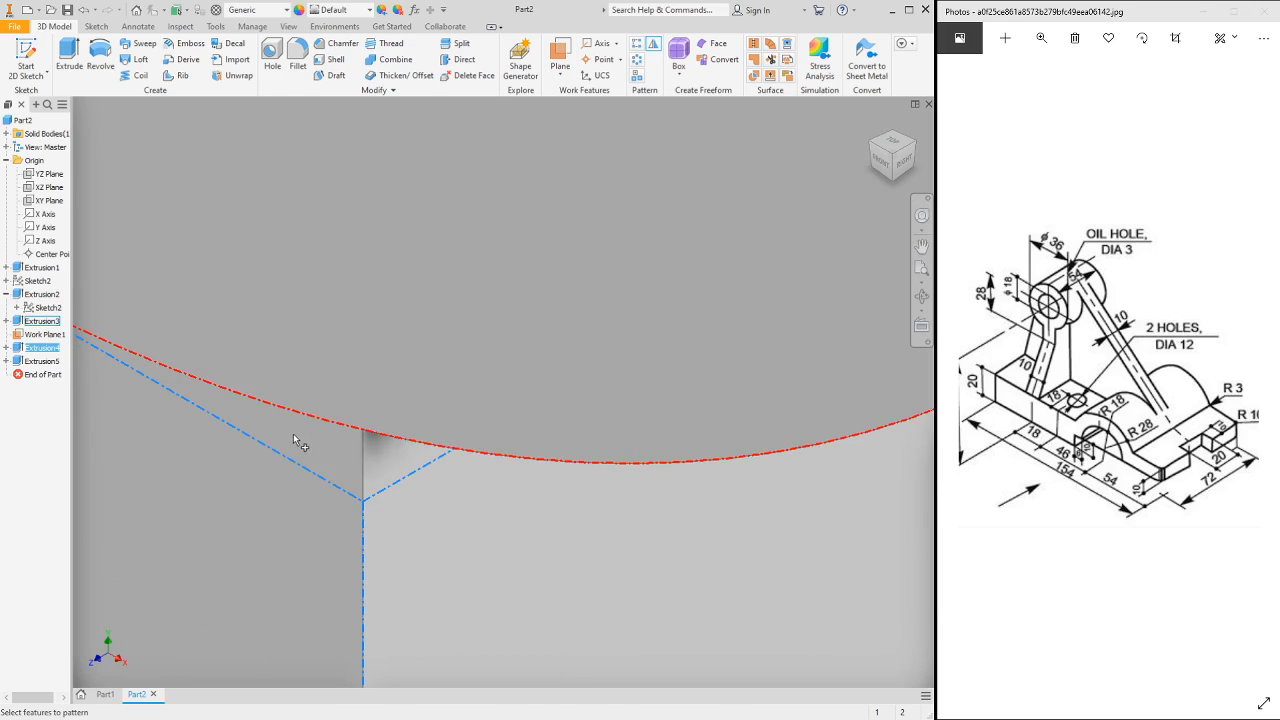
{"action": "scroll", "coordinate": [395, 440], "scroll_direction": "down", "scroll_amount": 3}
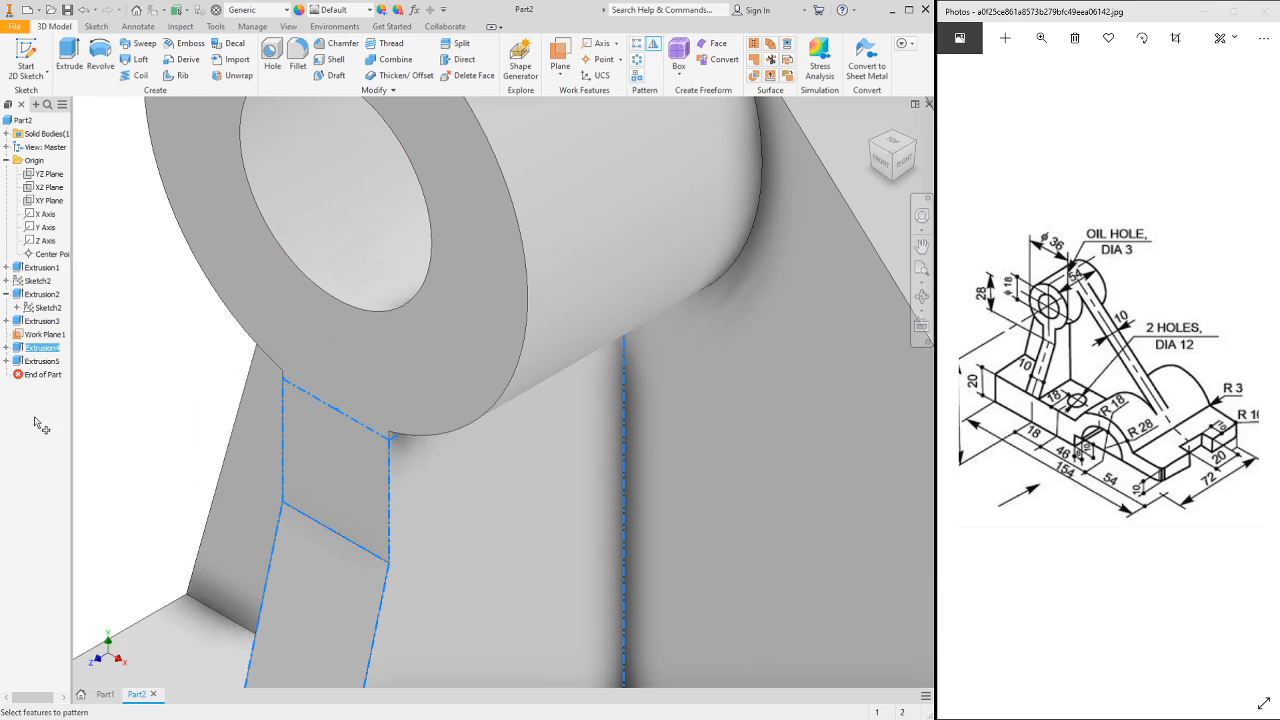
{"action": "left_click", "coordinate": [40, 365]}
{"action": "scroll", "coordinate": [445, 350], "scroll_direction": "down", "scroll_amount": 2}
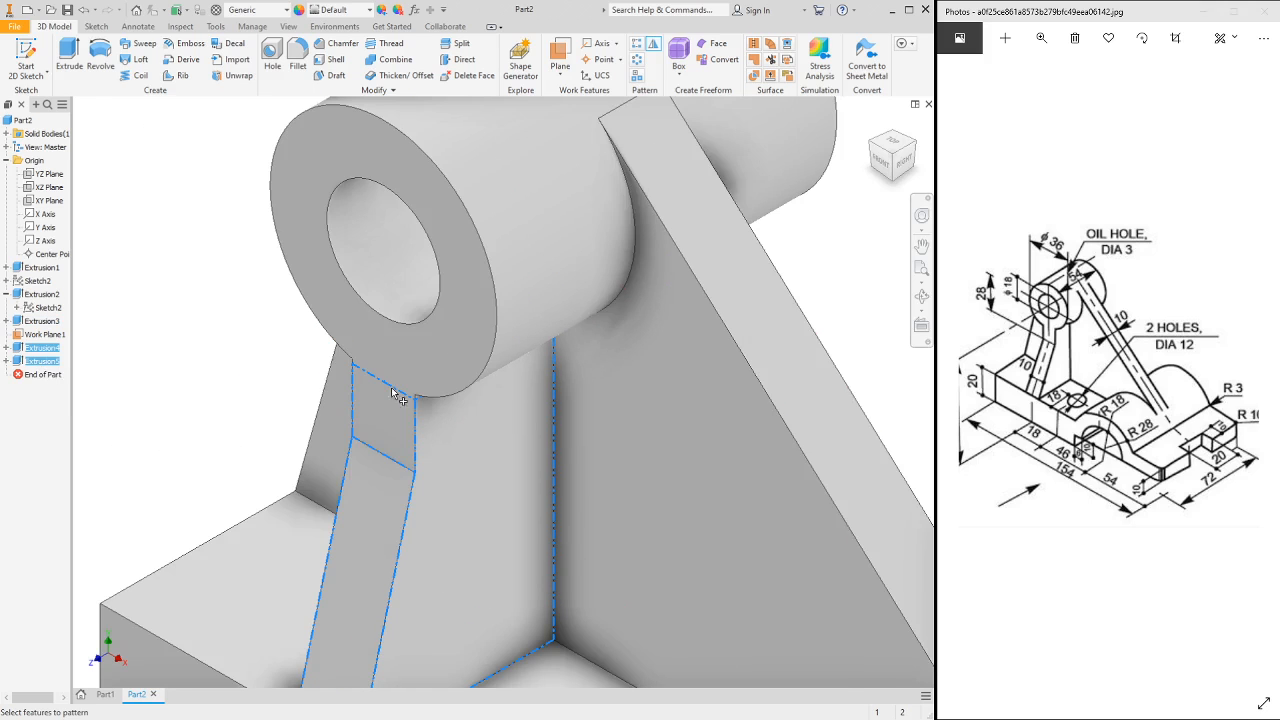
{"action": "scroll", "coordinate": [240, 488], "scroll_direction": "down", "scroll_amount": 2}
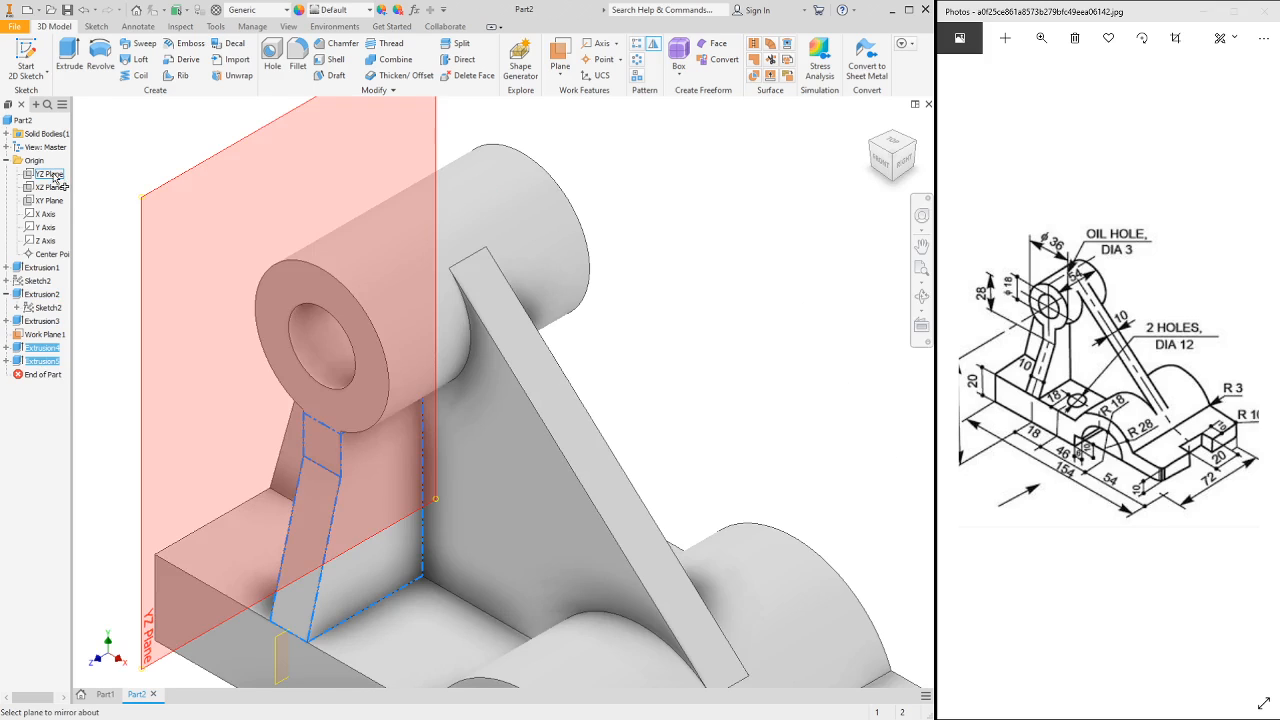
{"action": "left_click", "coordinate": [916, 147]}
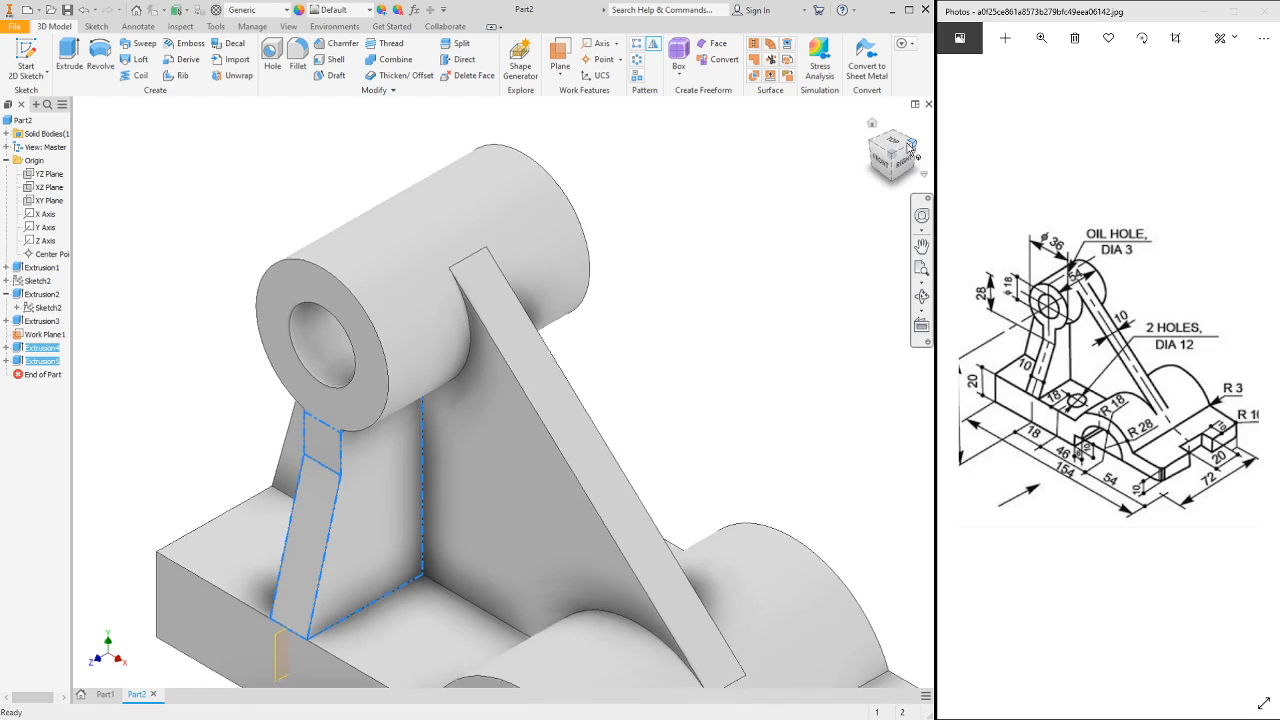
{"action": "left_click", "coordinate": [48, 202]}
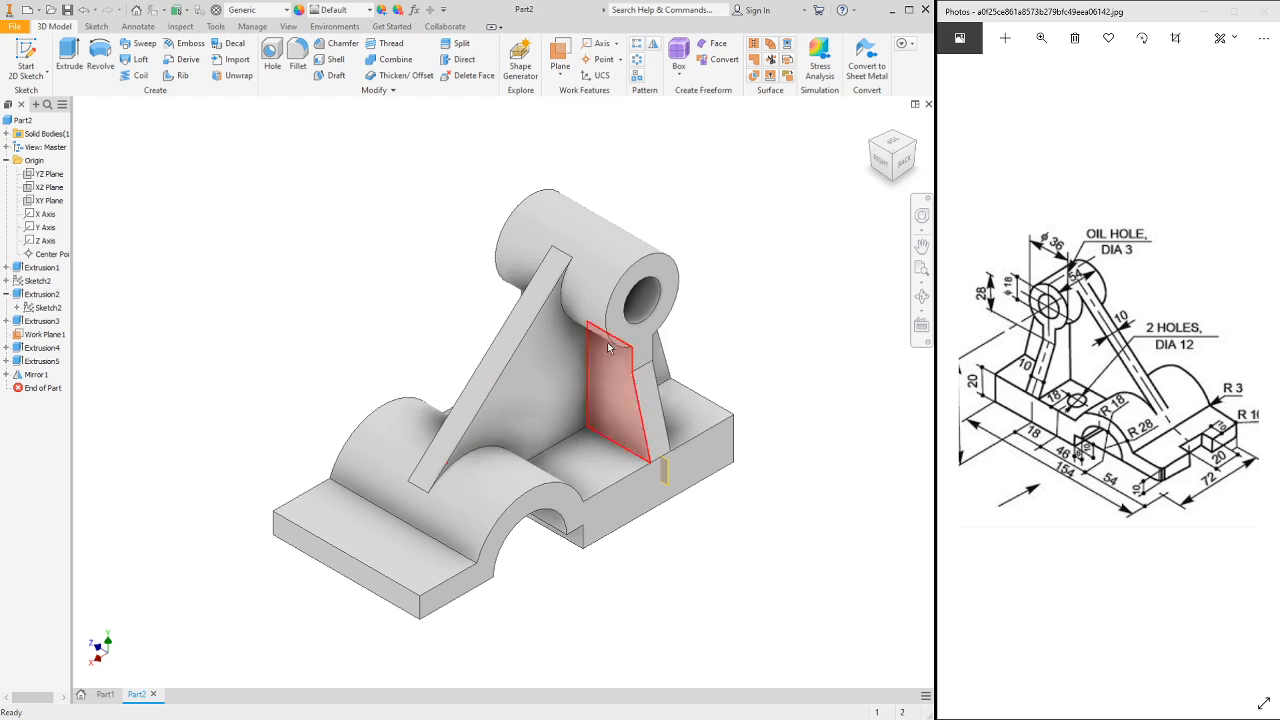
- Create a sketch on the top face of the base's low end plate beyond the arch and project the cut edges into it
{"action": "left_click", "coordinate": [873, 137]}
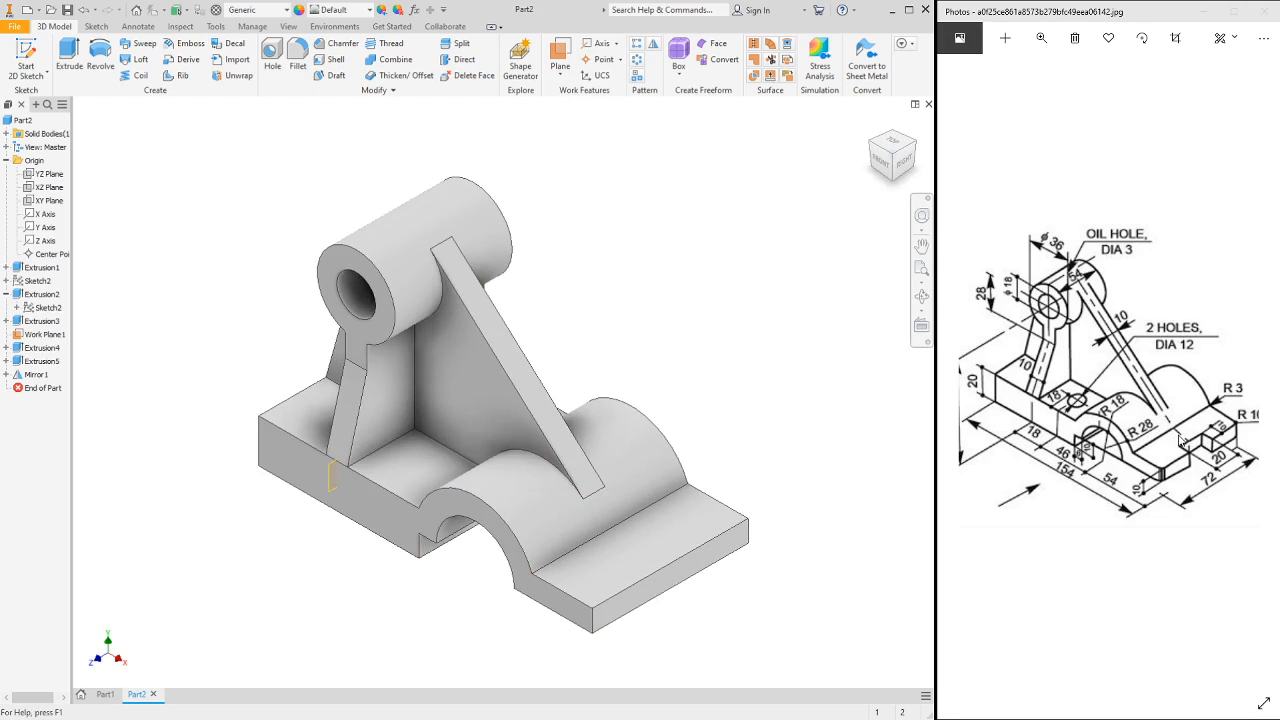
{"action": "left_click", "coordinate": [657, 568]}
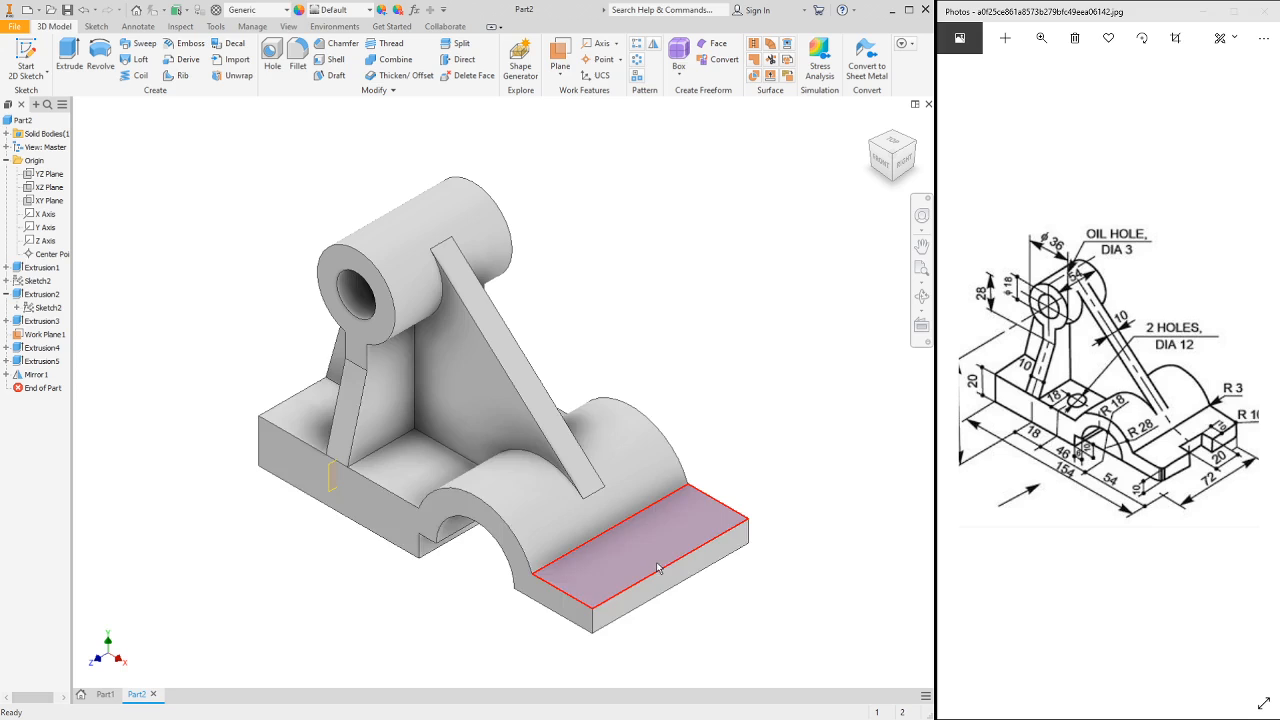
{"action": "left_click", "coordinate": [757, 560]}
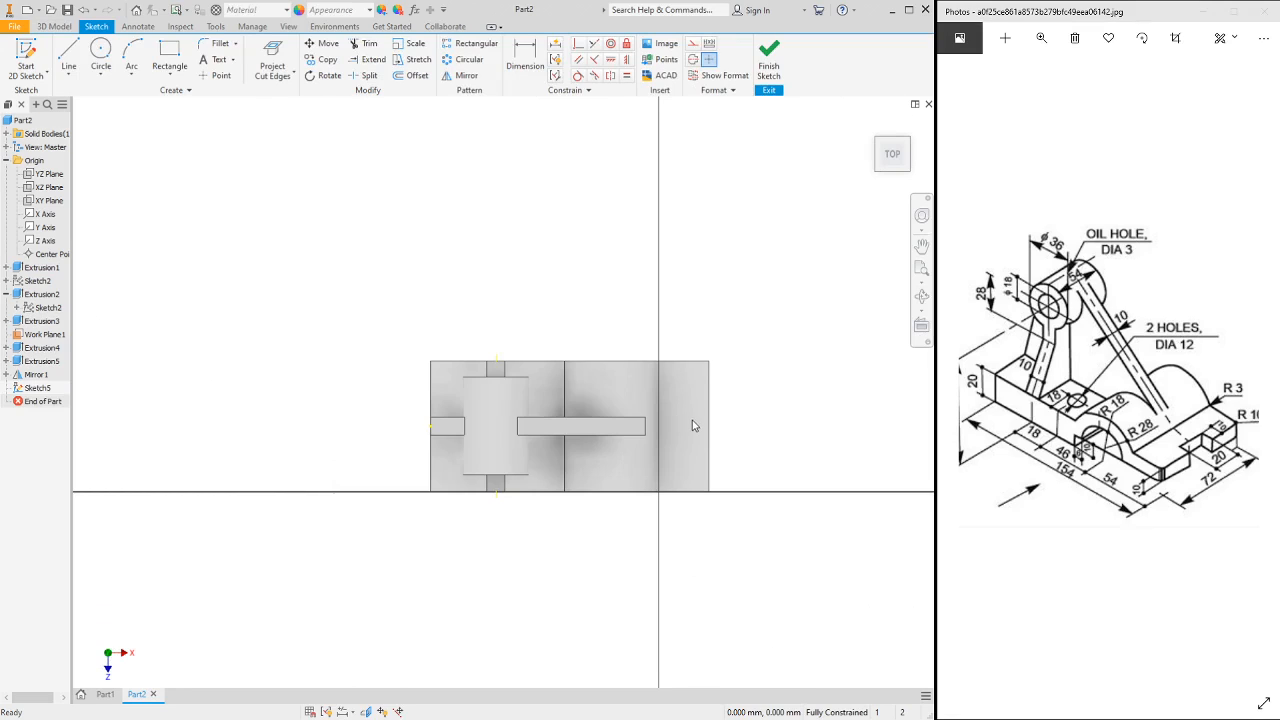
{"action": "scroll", "coordinate": [690, 420], "scroll_direction": "up", "scroll_amount": 3}
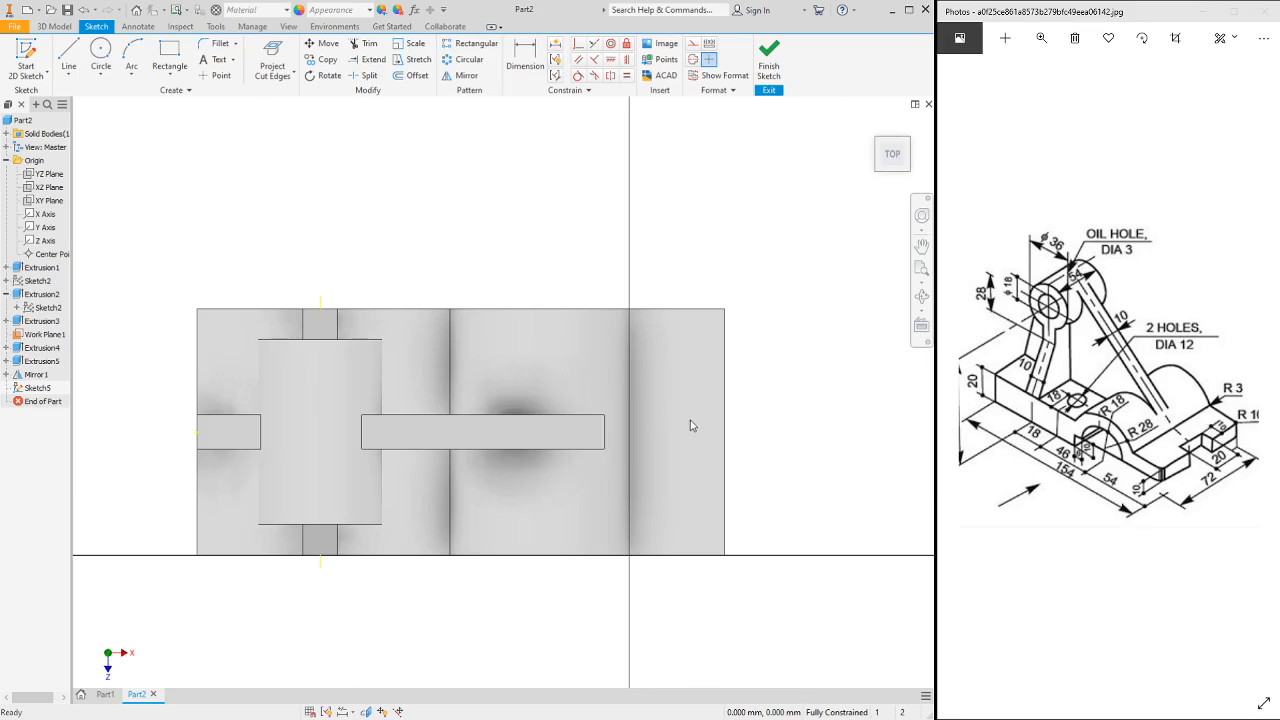
{"action": "left_click", "coordinate": [272, 56]}
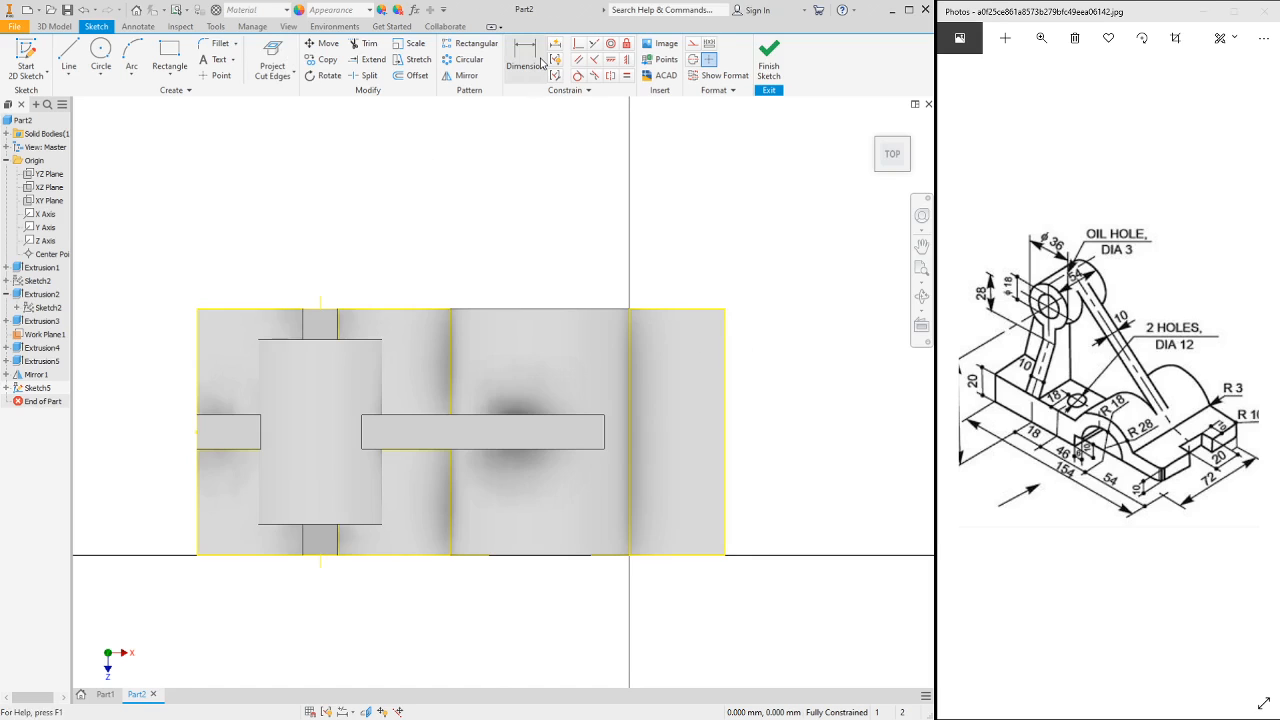
- Sketch a three-sided rectangular notch outline, about 14 mm deep and 21 mm wide, starting and ending on the end plate's outer edge
{"action": "left_click", "coordinate": [70, 55]}
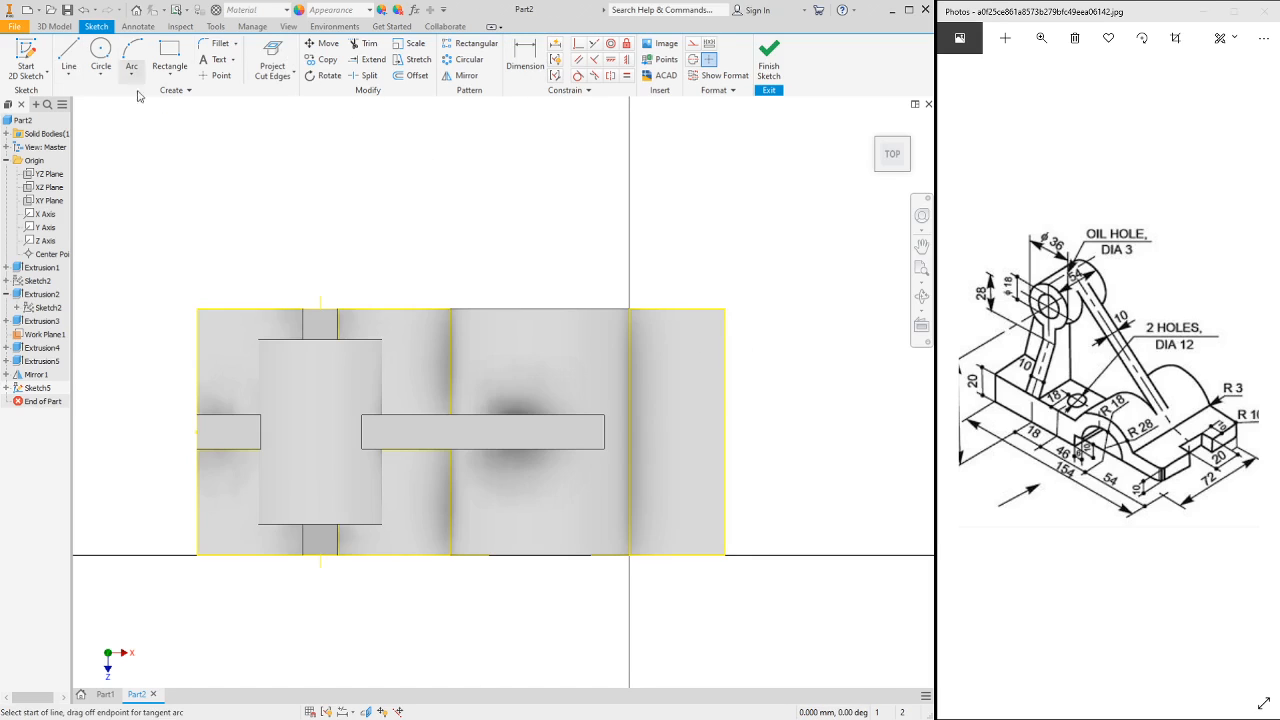
{"action": "left_click", "coordinate": [725, 393]}
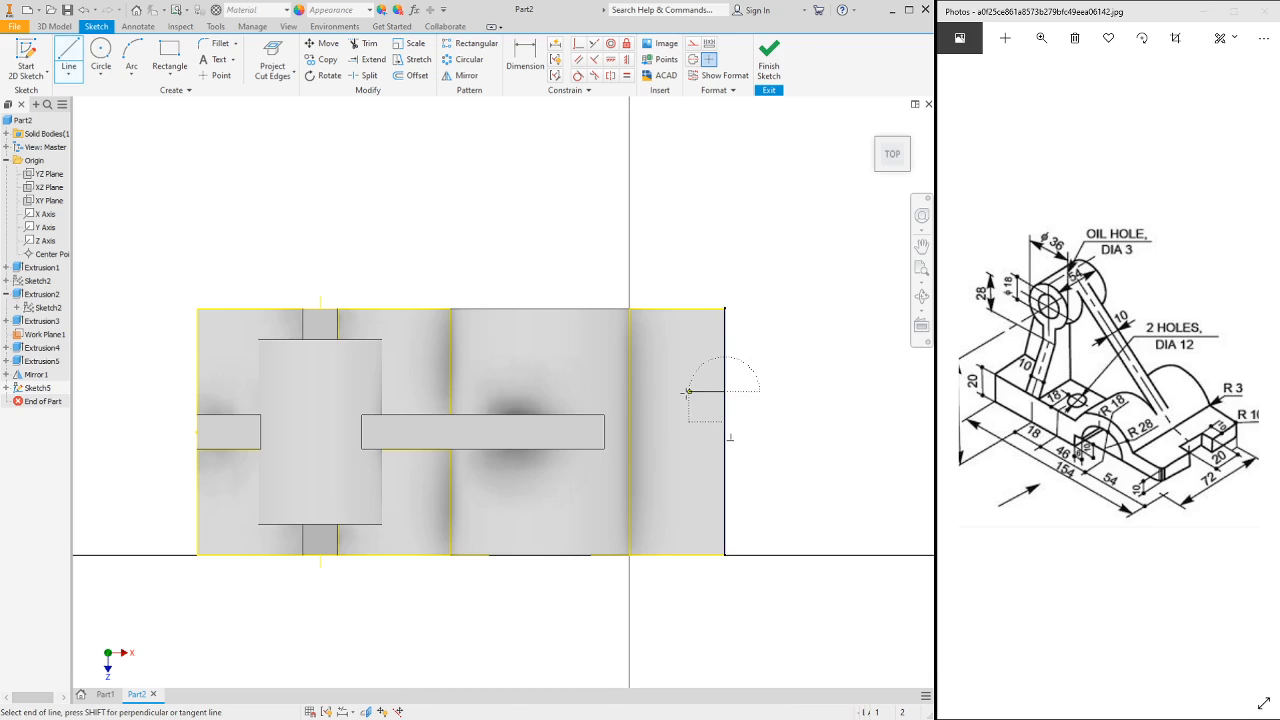
{"action": "left_click", "coordinate": [677, 392]}
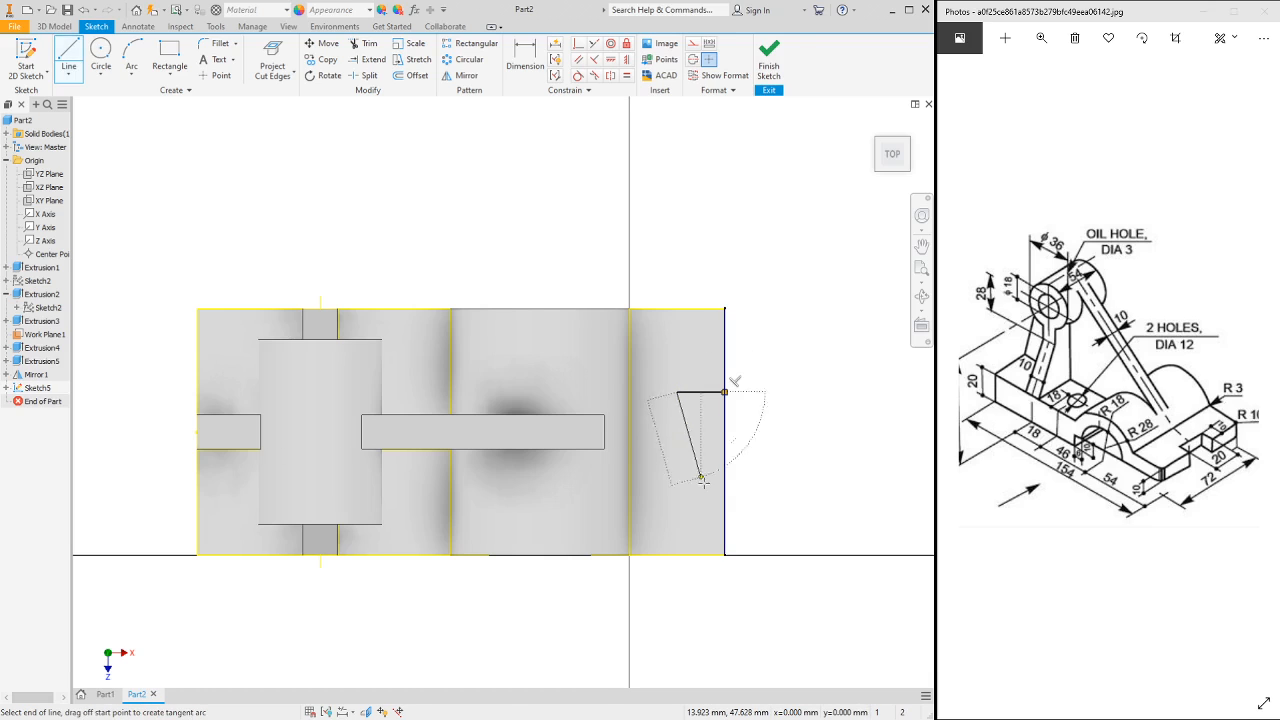
{"action": "left_click", "coordinate": [677, 463]}
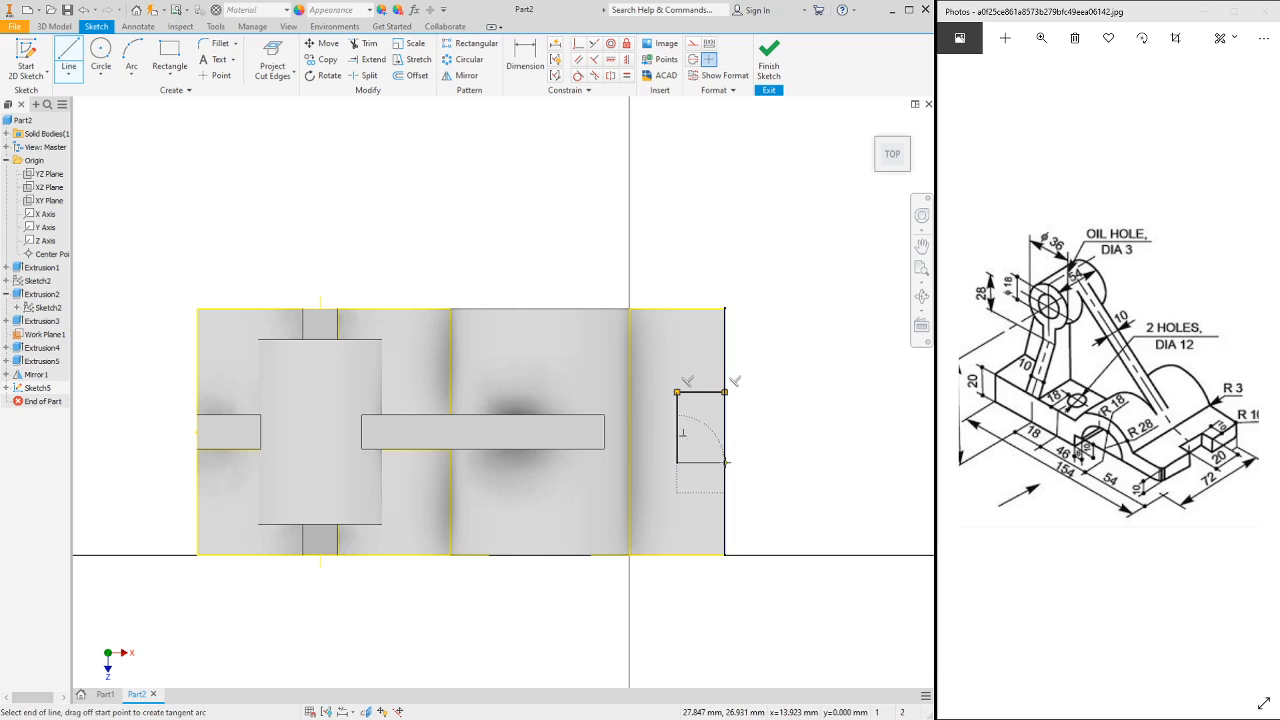
{"action": "double_click", "coordinate": [726, 462]}
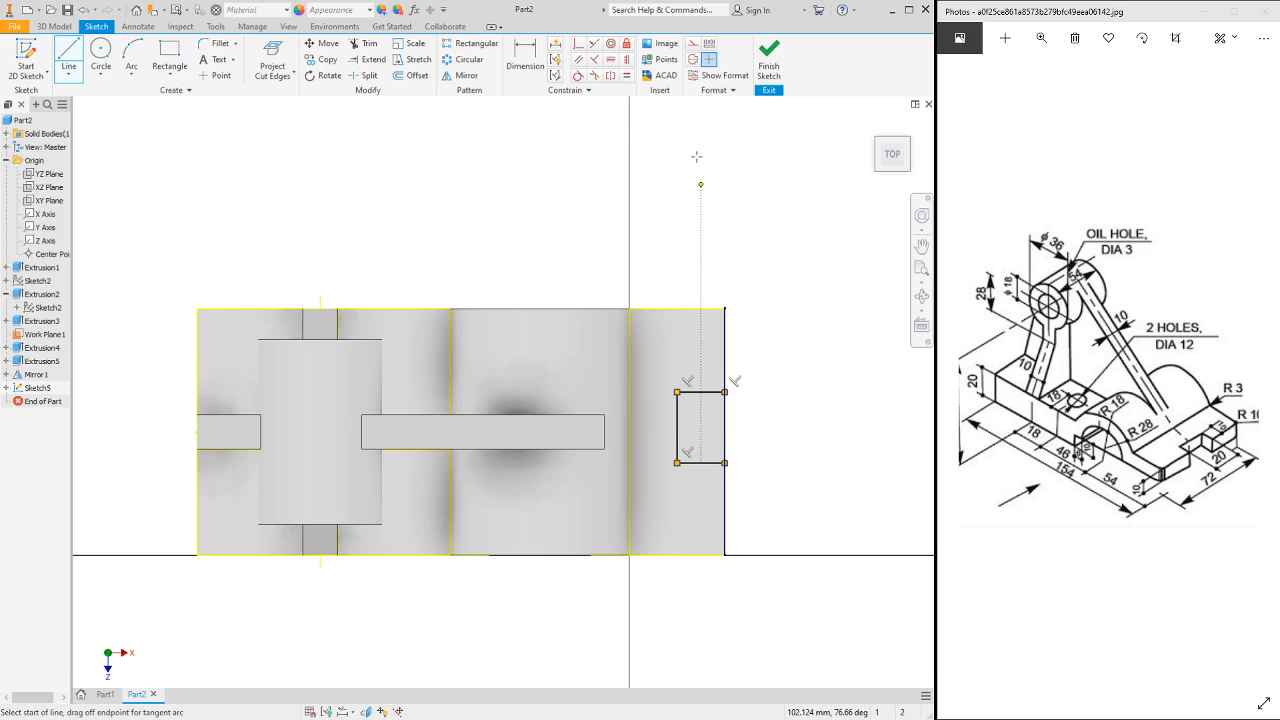
- Dimension the notch outline 20 mm wide along the plate's edge and 10 mm deep
{"action": "left_click", "coordinate": [525, 58]}
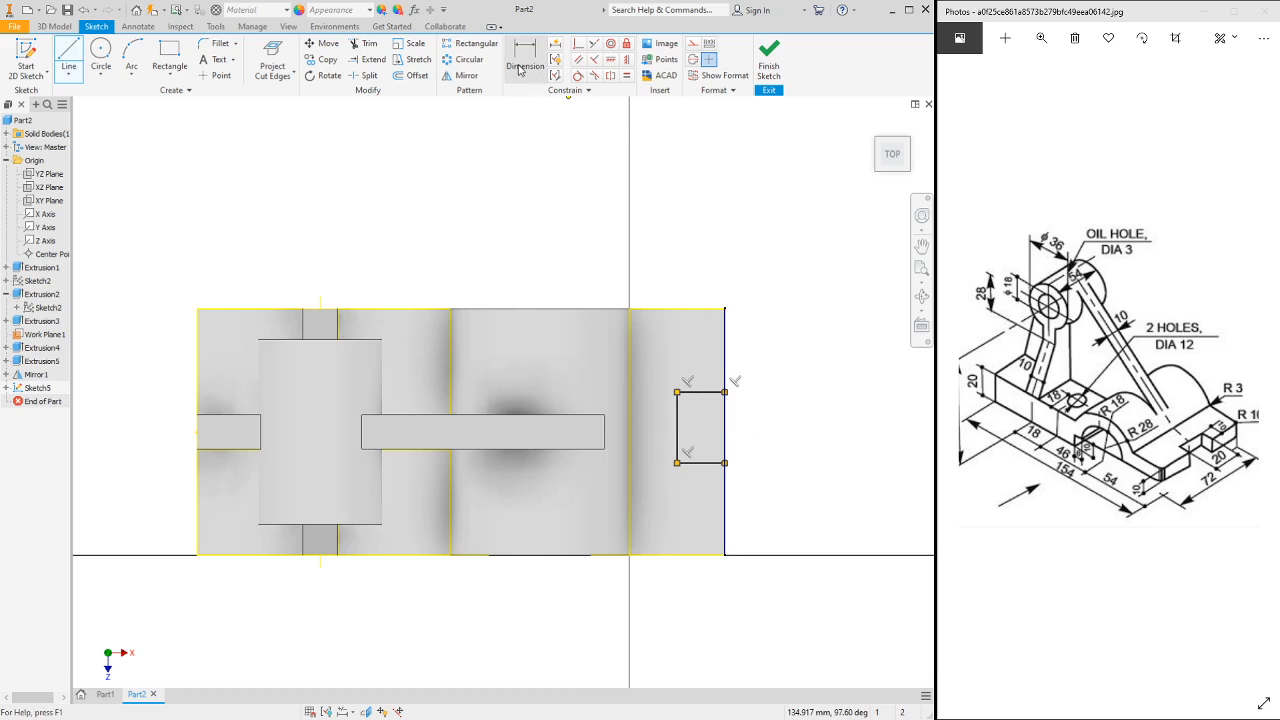
{"action": "left_click", "coordinate": [677, 430]}
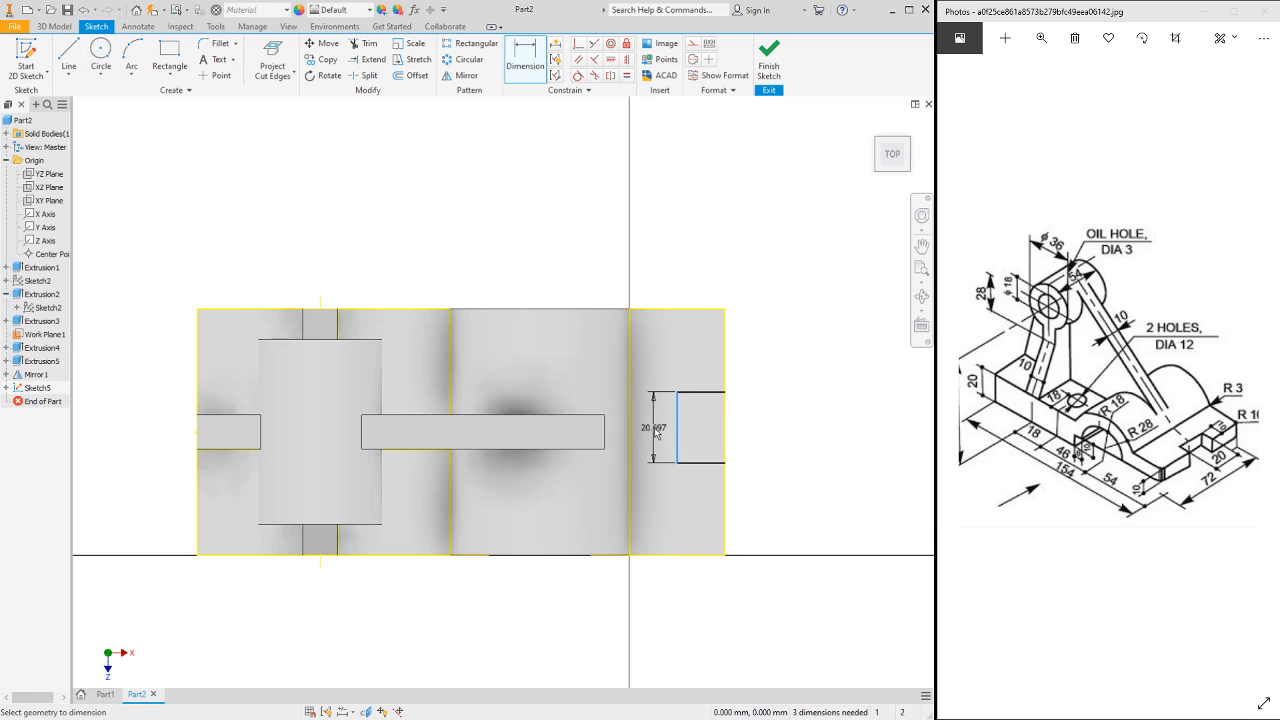
{"action": "left_click", "coordinate": [656, 433]}
{"action": "type", "text": "20"}
{"action": "key", "text": "Return"}
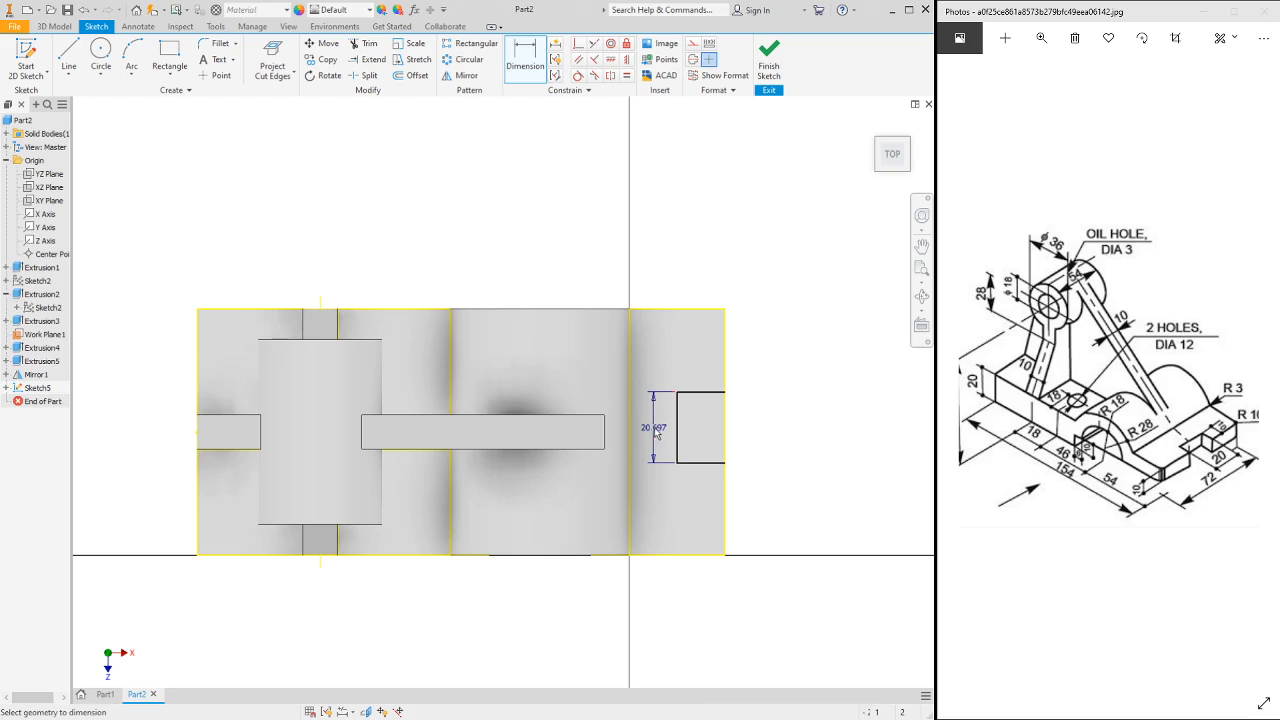
{"action": "left_click", "coordinate": [692, 392]}
{"action": "left_click", "coordinate": [694, 380]}
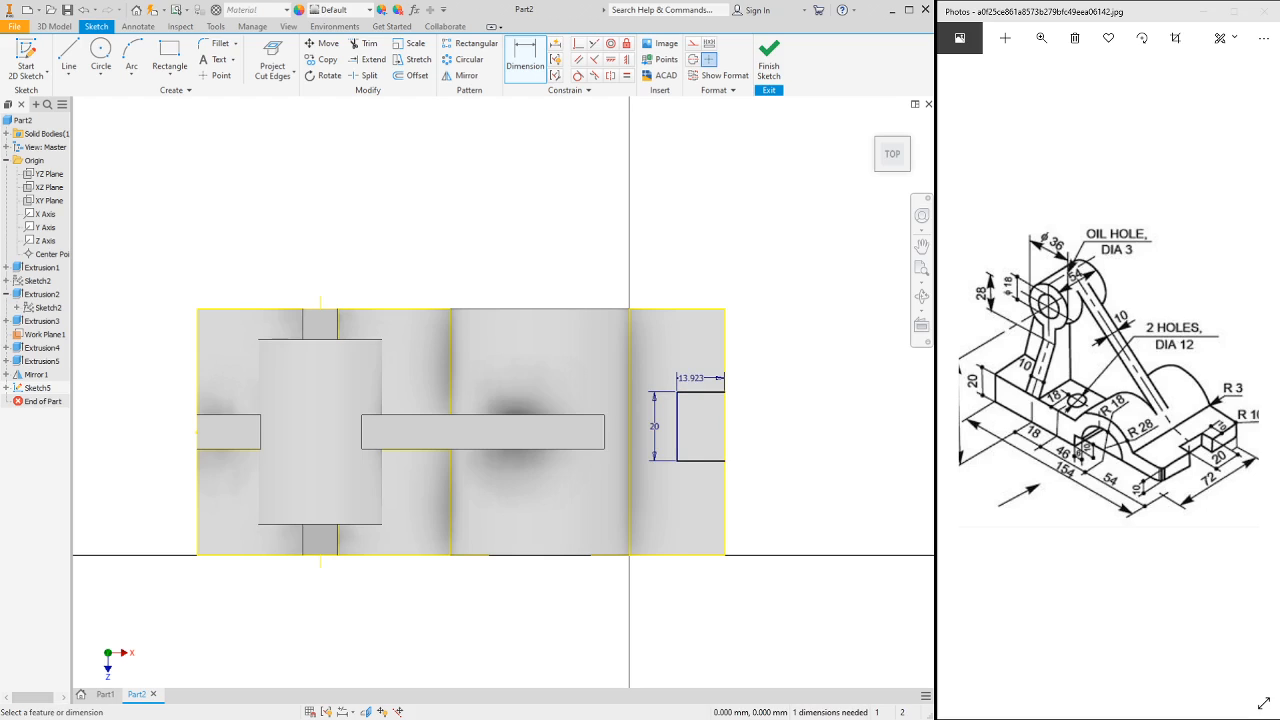
{"action": "type", "text": "10"}
{"action": "key", "text": "Return"}
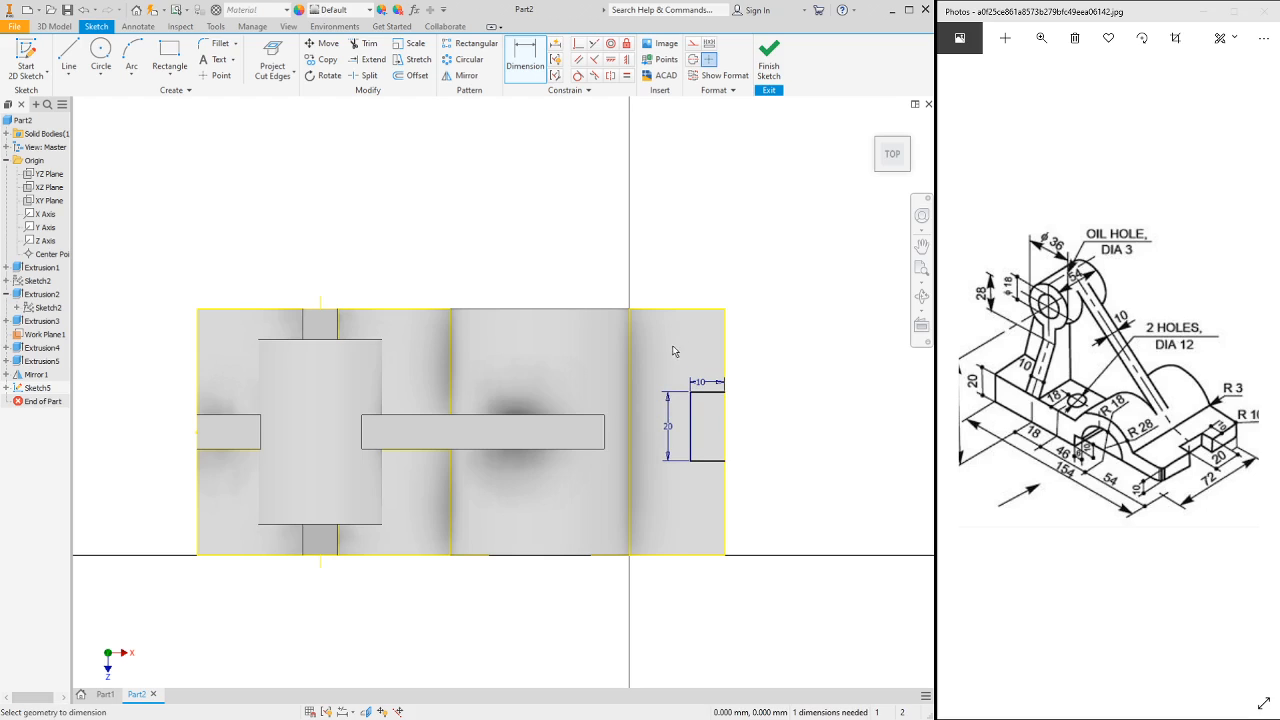
- Centre the notch by constraining its inner line's midpoint horizontally to the outer edge's midpoint, and finish the sketch
{"action": "left_click", "coordinate": [627, 60]}
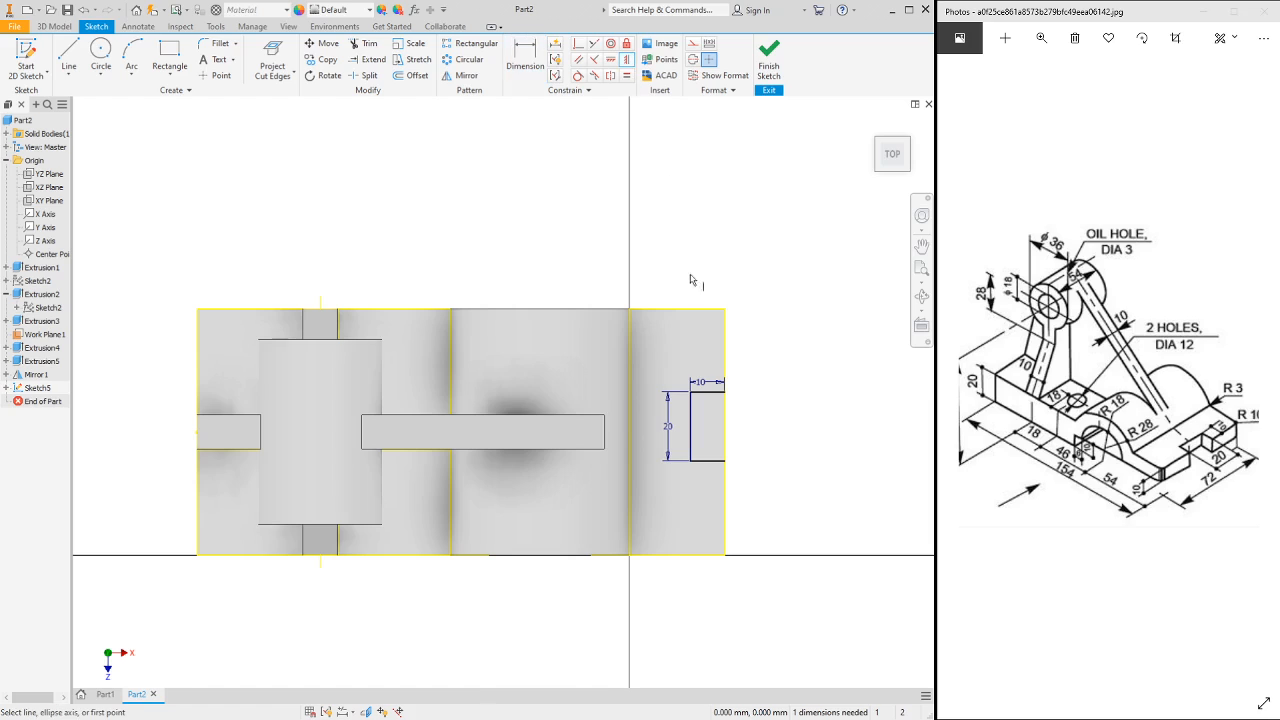
{"action": "left_click", "coordinate": [610, 59]}
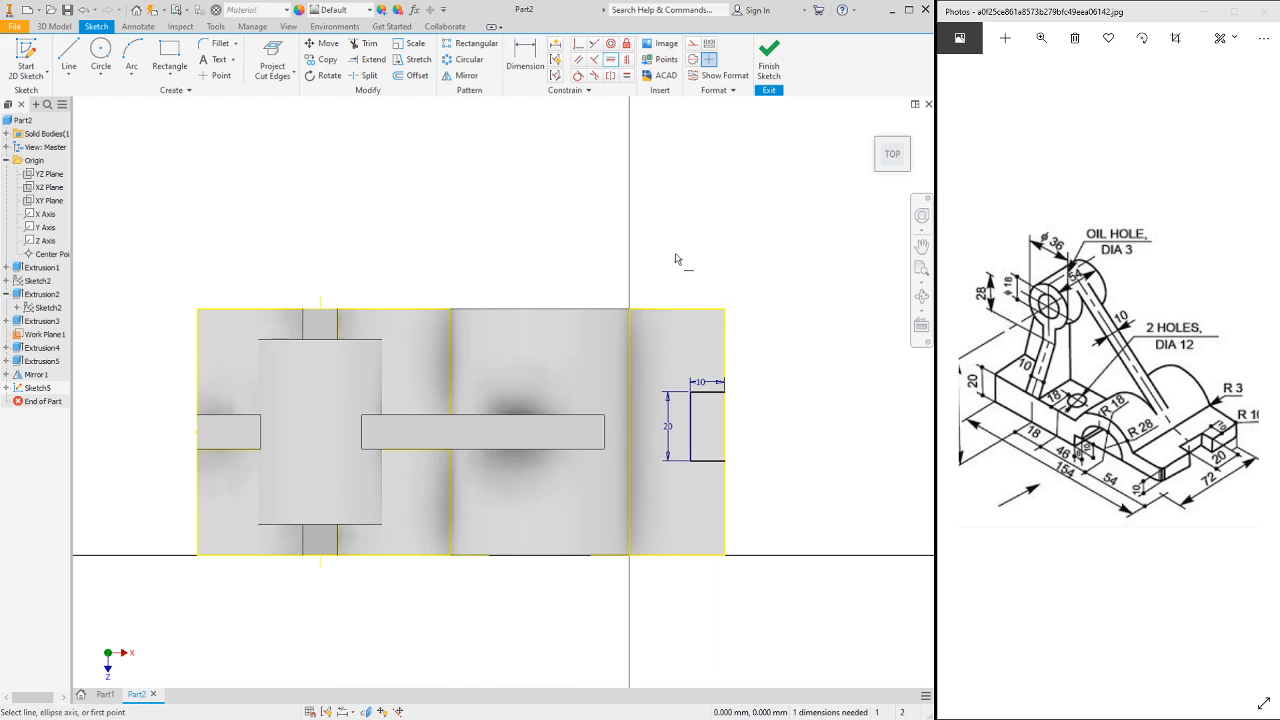
{"action": "left_click", "coordinate": [726, 434]}
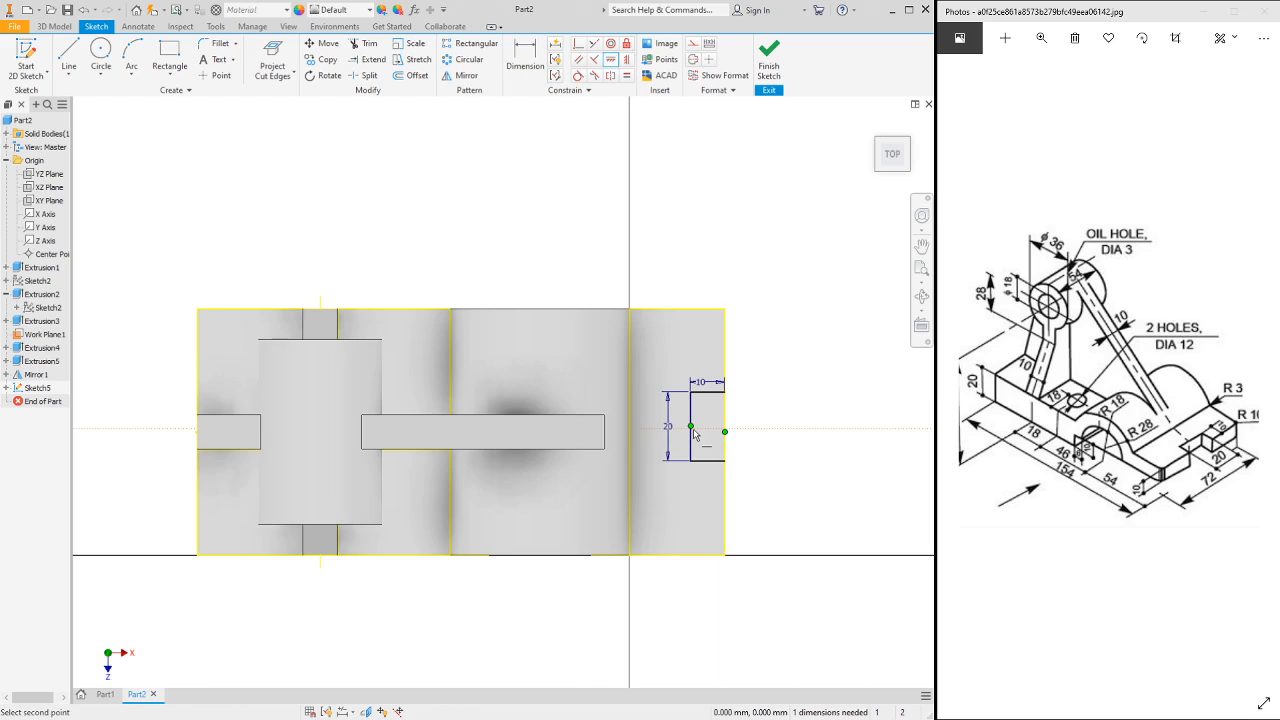
{"action": "left_click", "coordinate": [691, 432]}
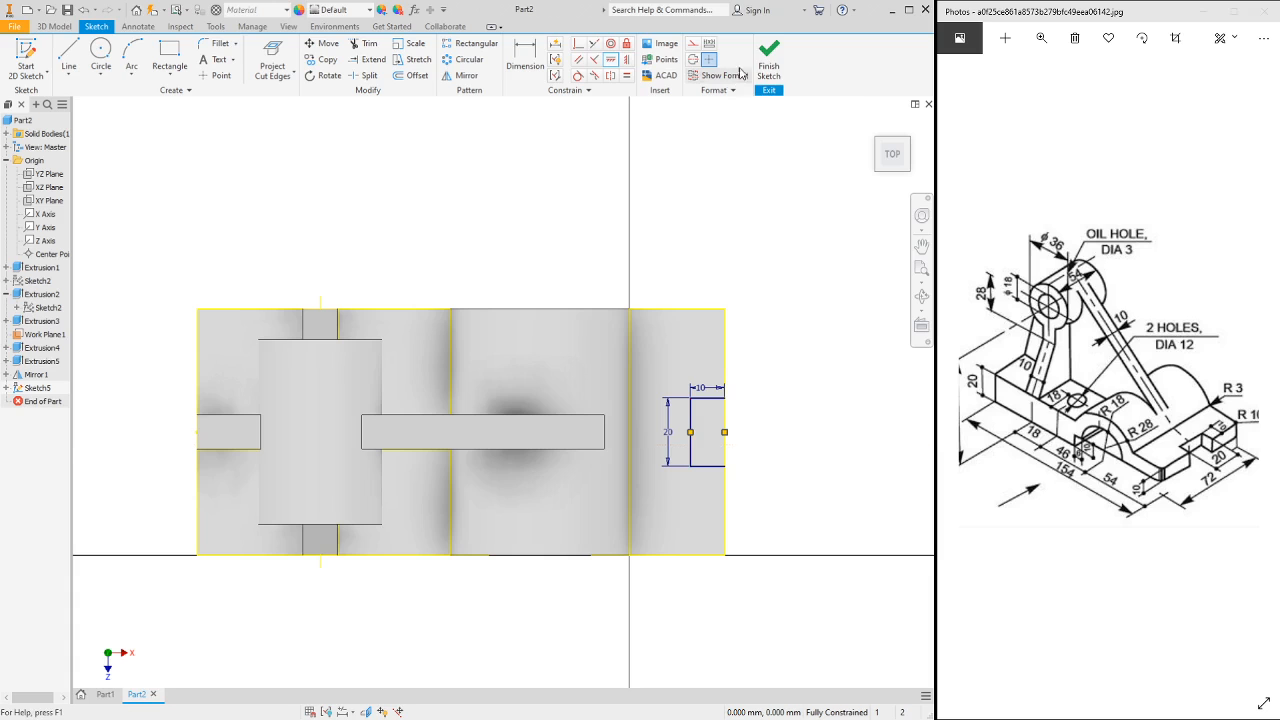
{"action": "left_click", "coordinate": [769, 58]}
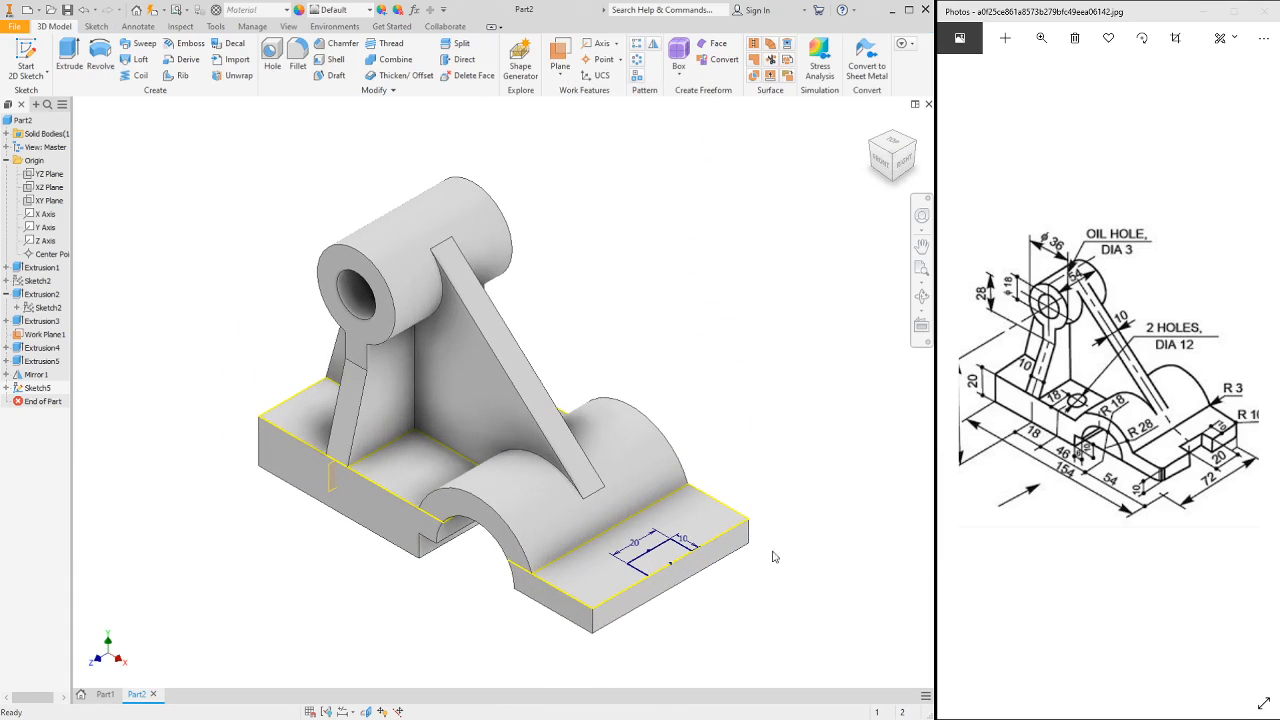
- Extrude the notch profile downward as a cut through the end plate
{"action": "key", "text": "e"}
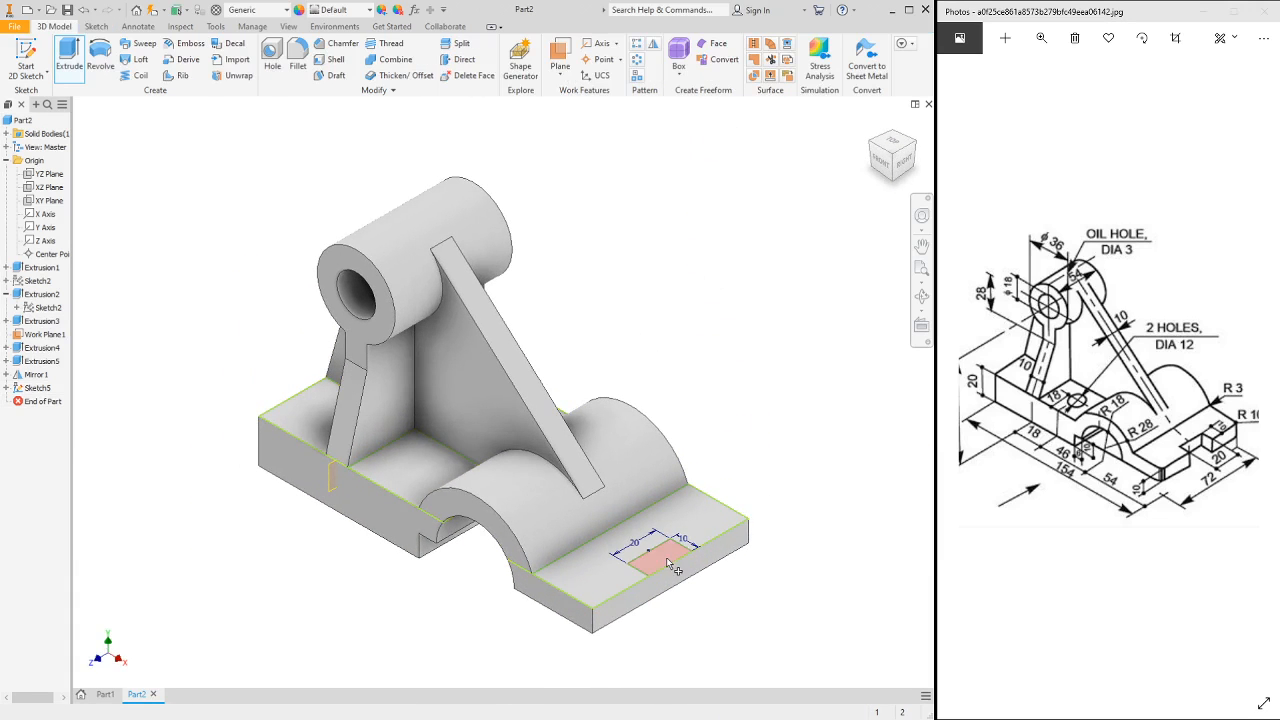
{"action": "left_click", "coordinate": [668, 560]}
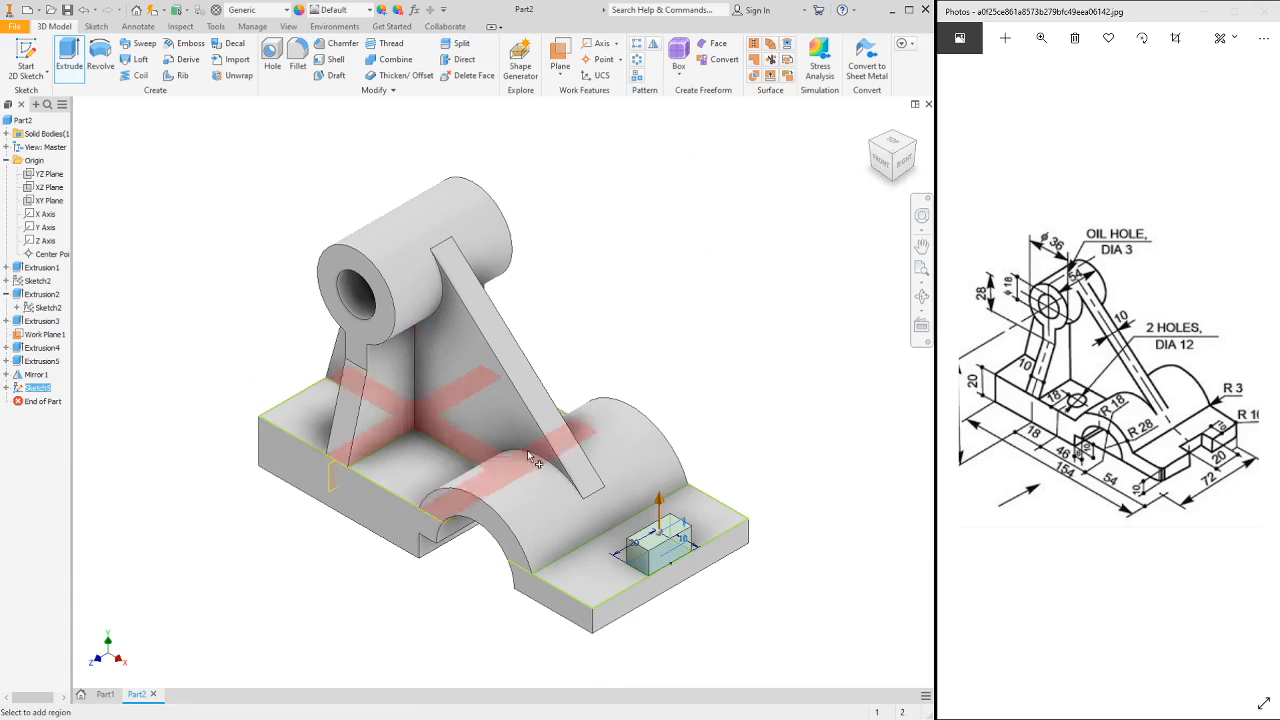
{"action": "left_click", "coordinate": [346, 163]}
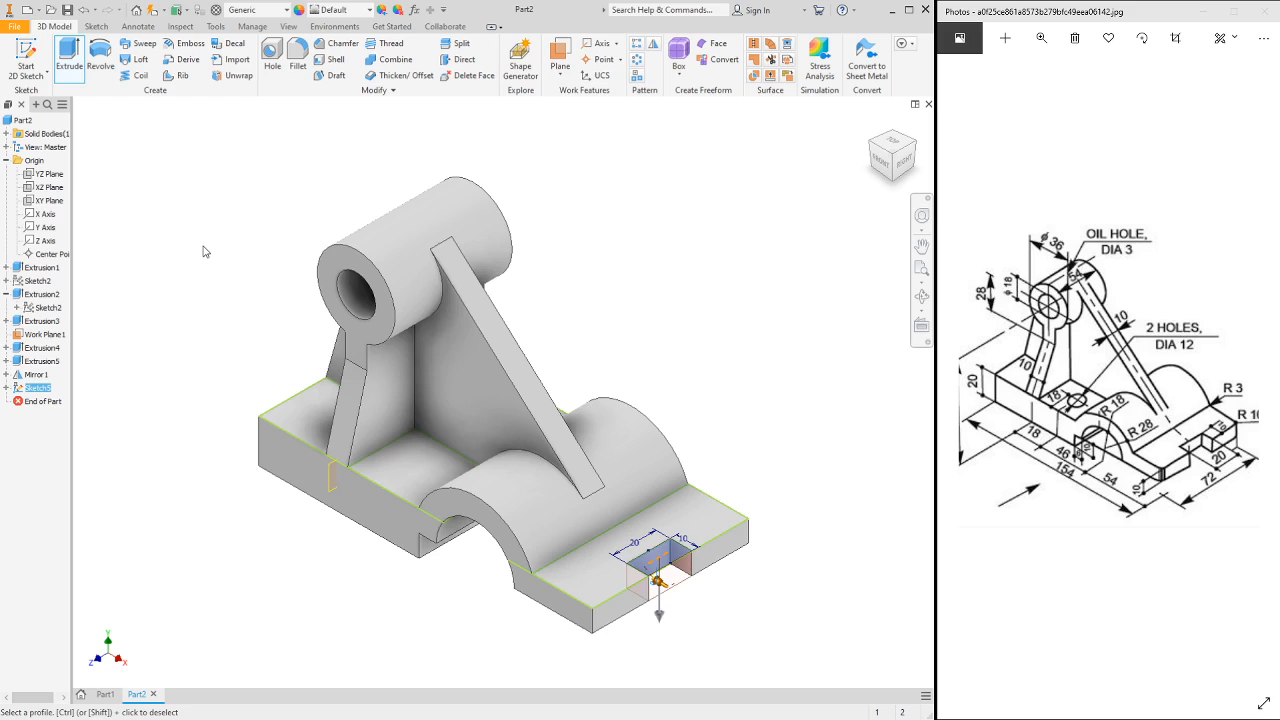
{"action": "key", "text": "Return"}
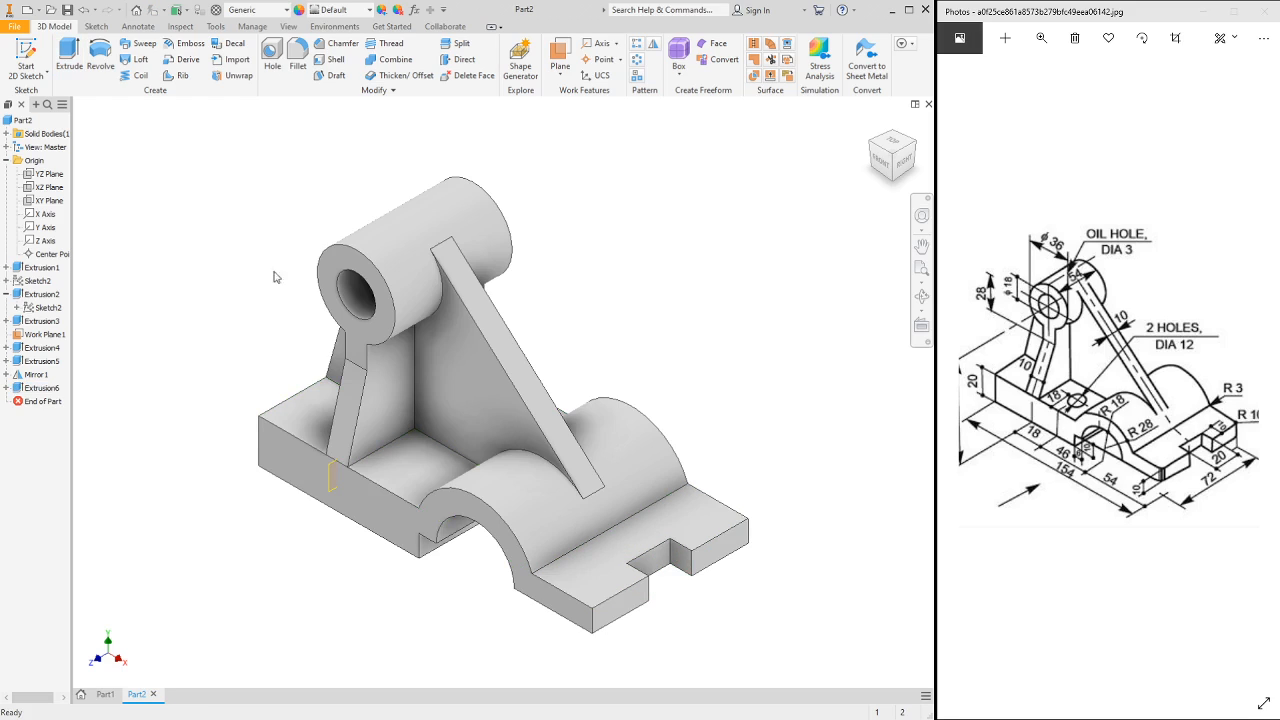
- Create a sketch on the base's top face between the cross rib and the arch, project the cut edges, and slice the view at the sketch plane
{"action": "scroll", "coordinate": [318, 300], "scroll_direction": "down", "scroll_amount": 1}
{"action": "scroll", "coordinate": [338, 342], "scroll_direction": "up", "scroll_amount": 3}
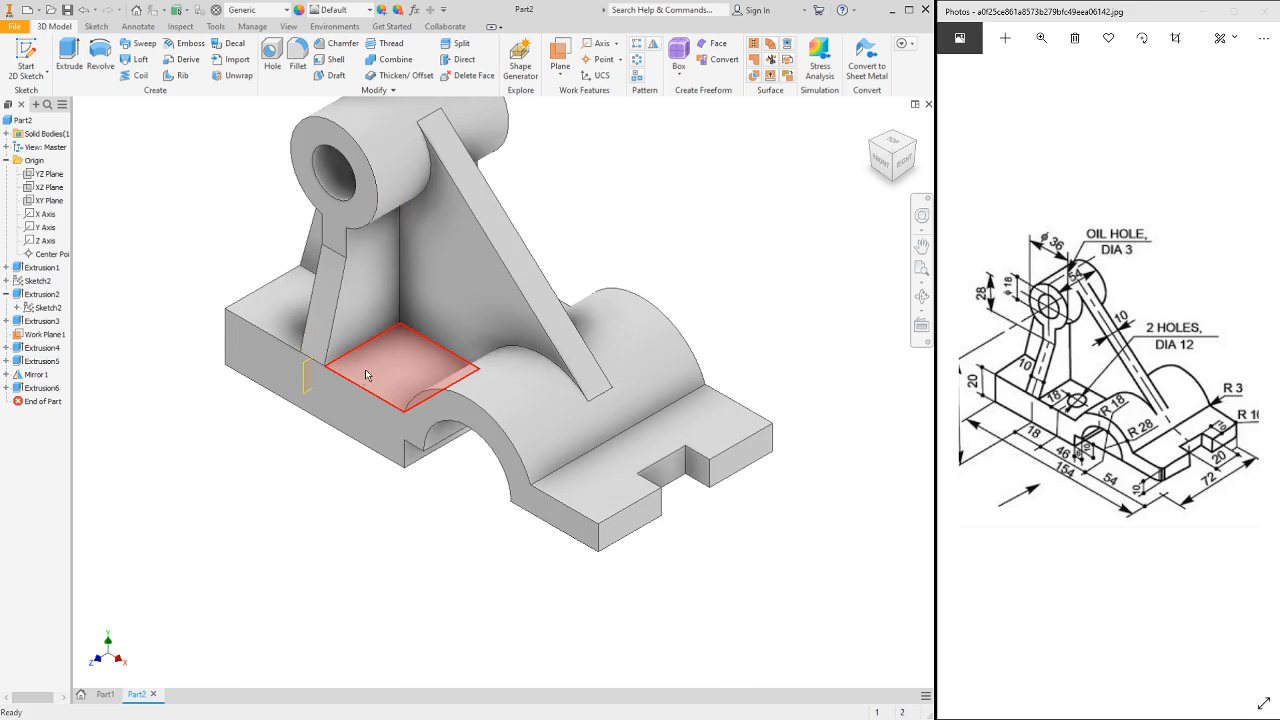
{"action": "left_click", "coordinate": [365, 369]}
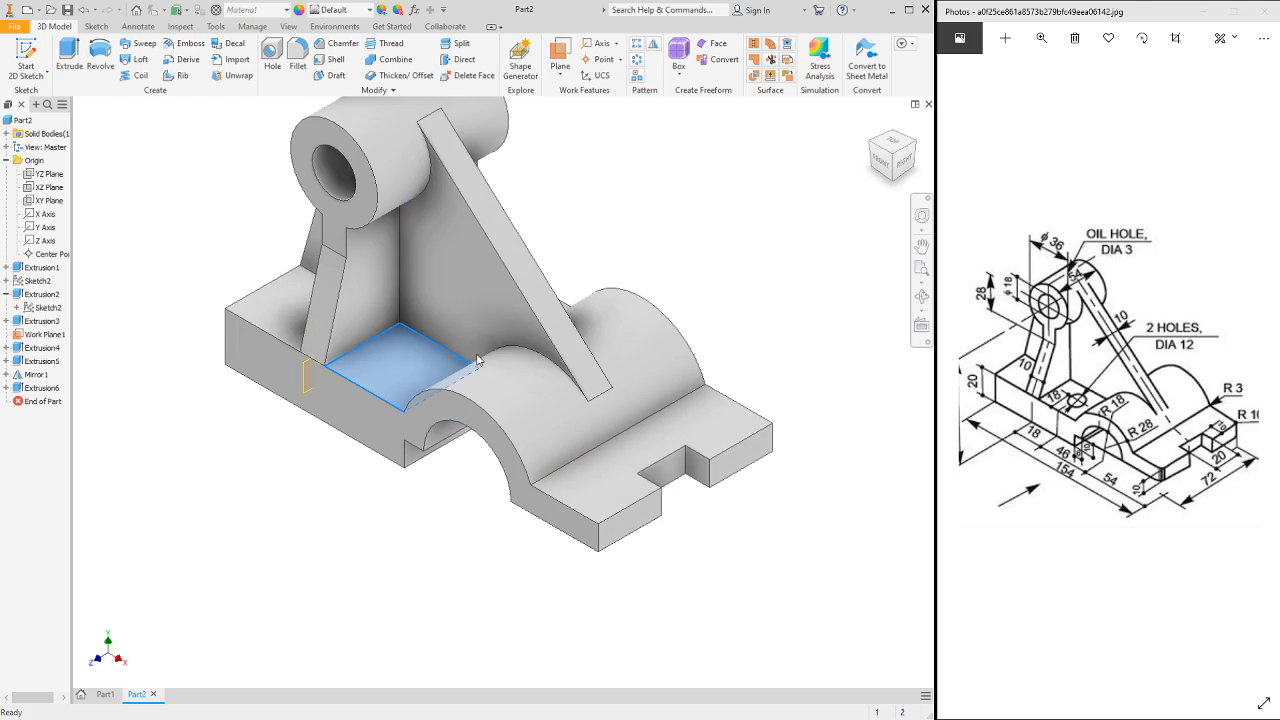
{"action": "key", "text": "s"}
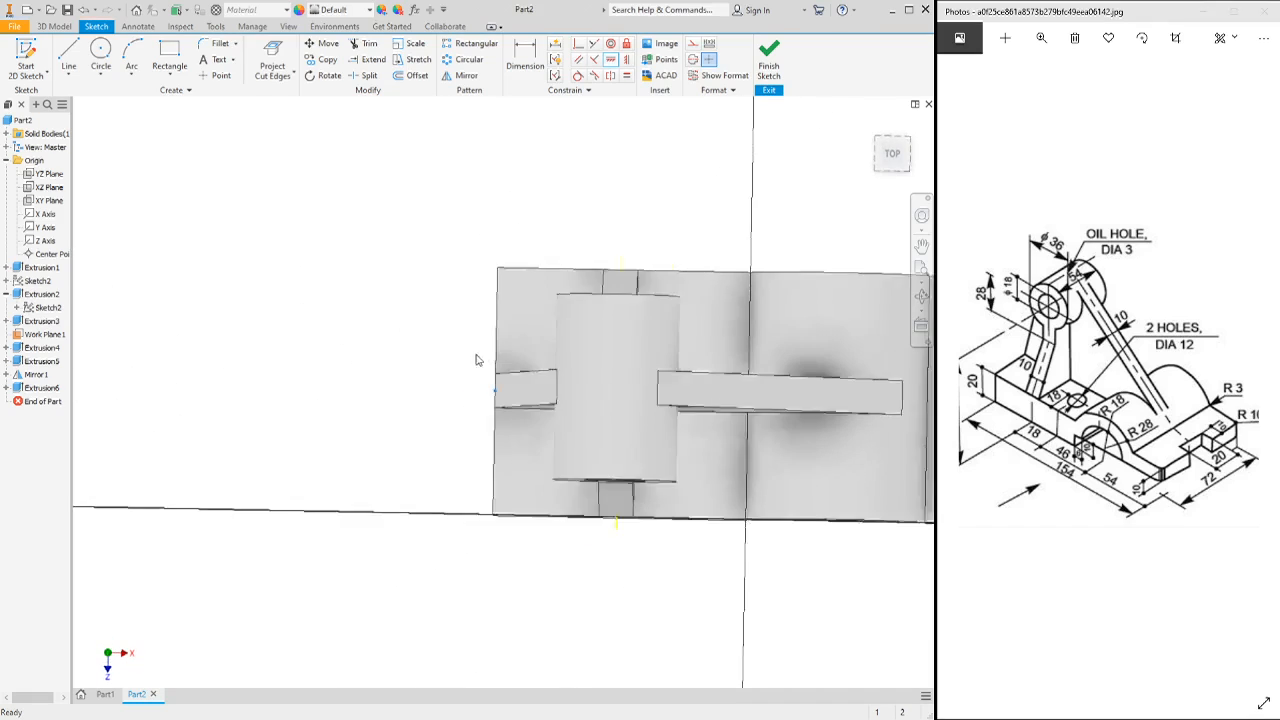
{"action": "scroll", "coordinate": [398, 413], "scroll_direction": "up", "scroll_amount": 3}
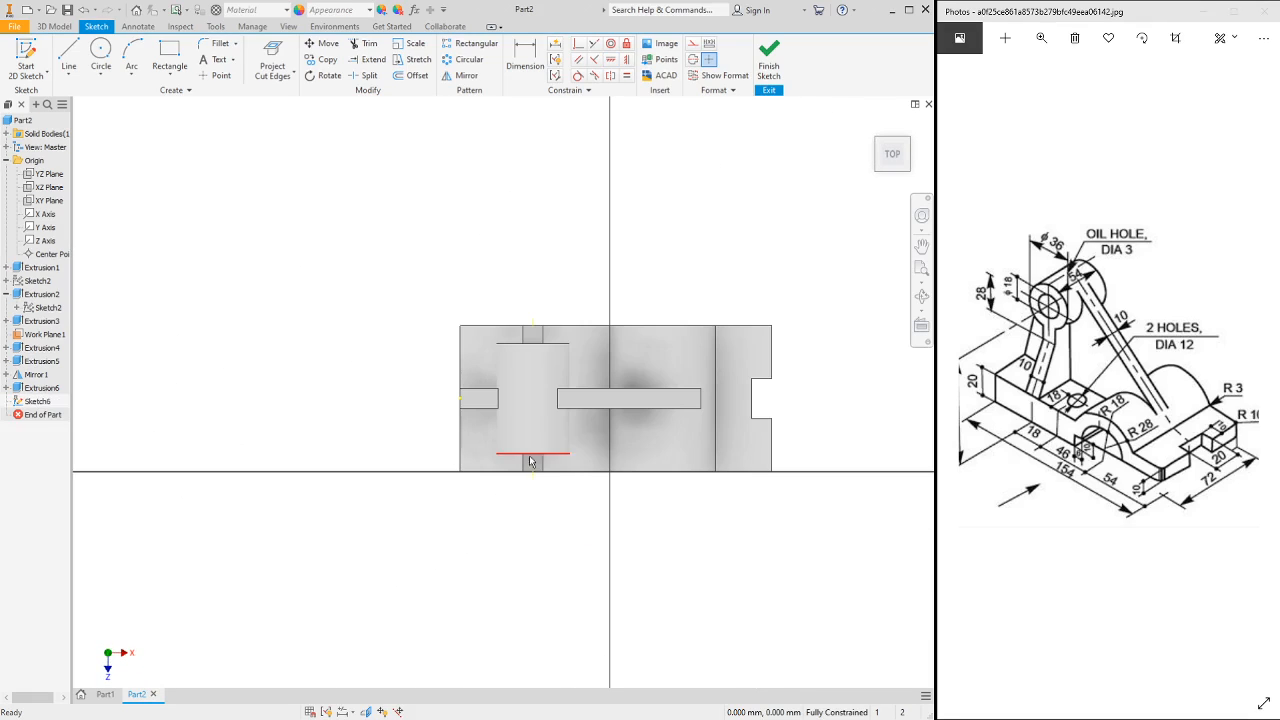
{"action": "scroll", "coordinate": [574, 457], "scroll_direction": "down", "scroll_amount": 2}
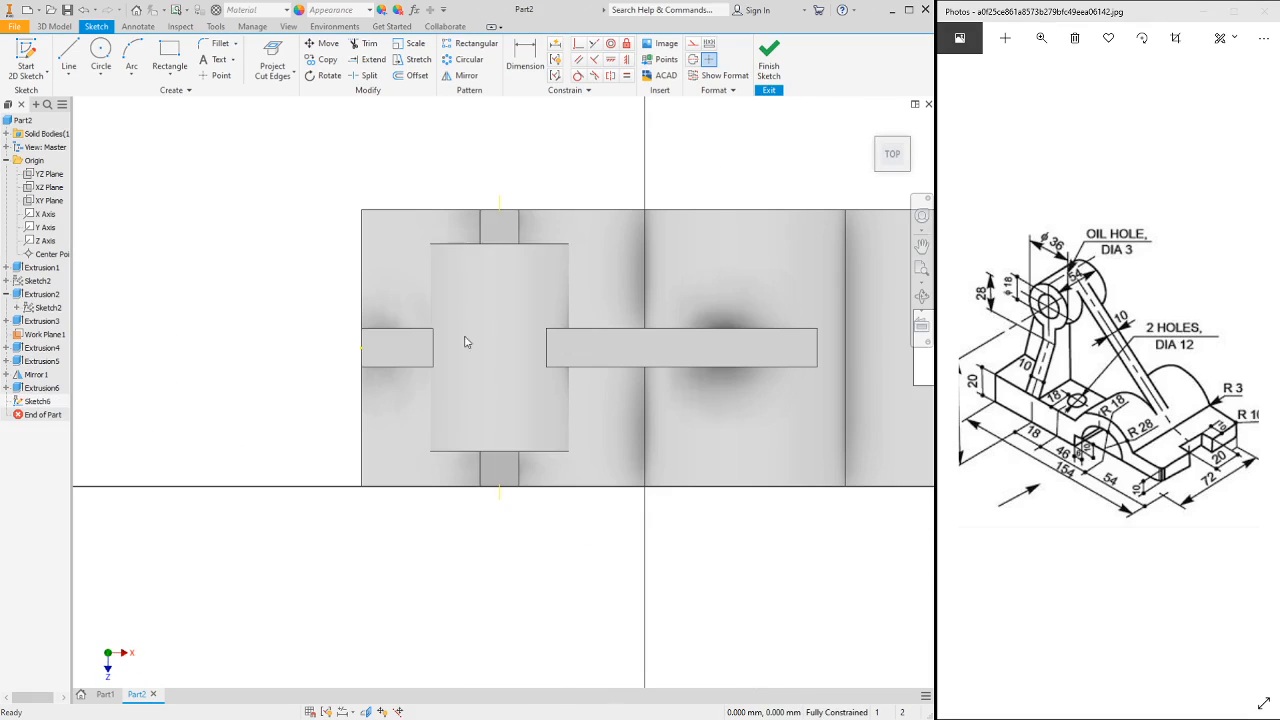
{"action": "left_click", "coordinate": [284, 52]}
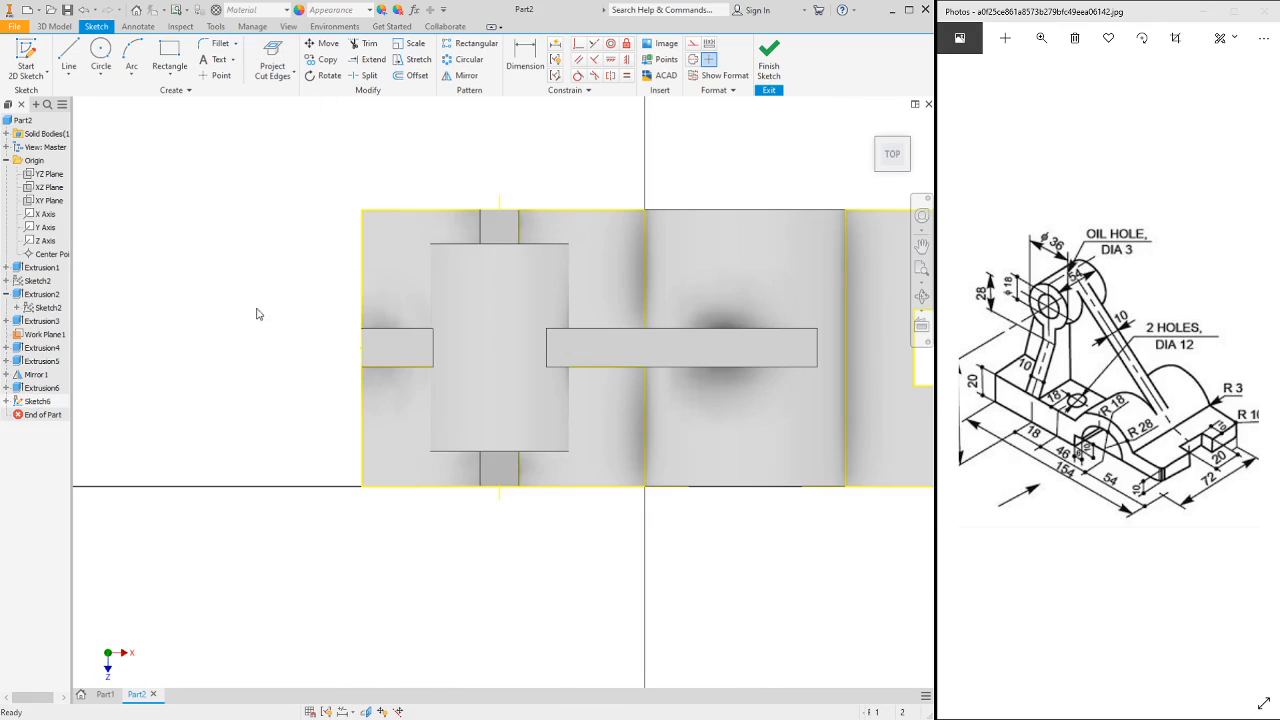
{"action": "key", "text": "F7"}
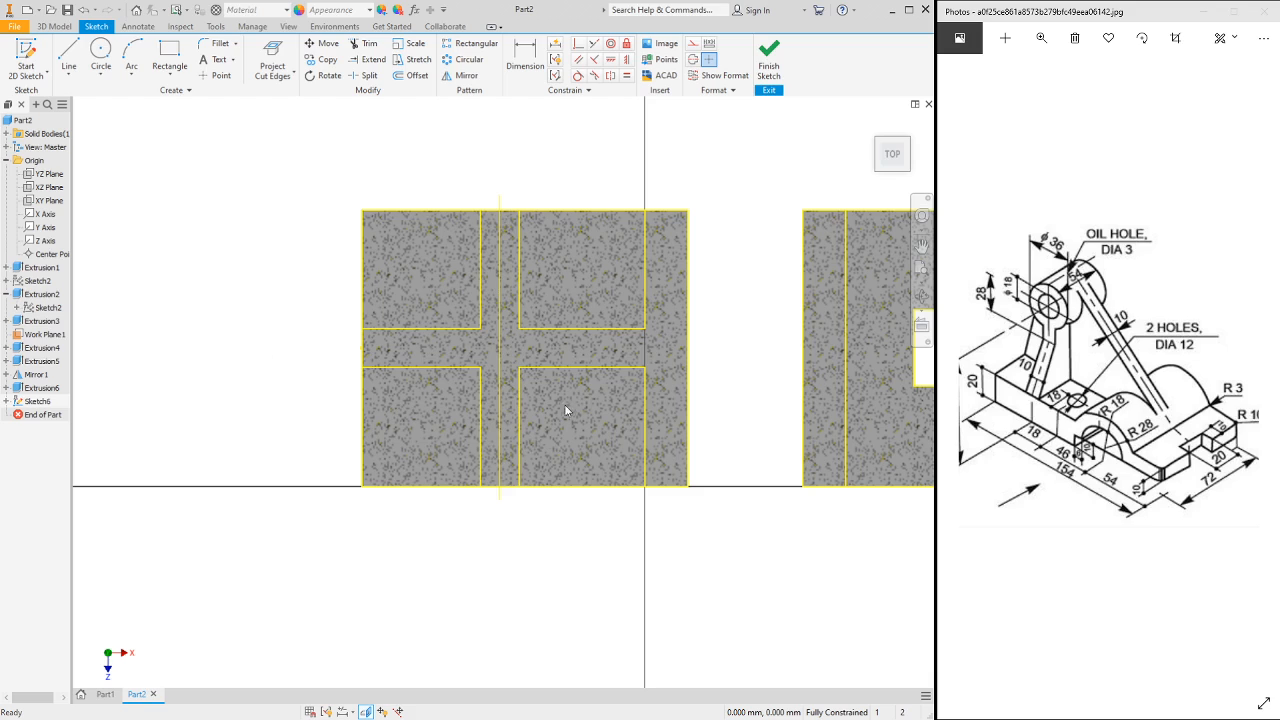
- Sketch a circle on the base's top face between the cross rib and the arch and set its diameter to 12 mm
{"action": "left_click", "coordinate": [101, 50]}
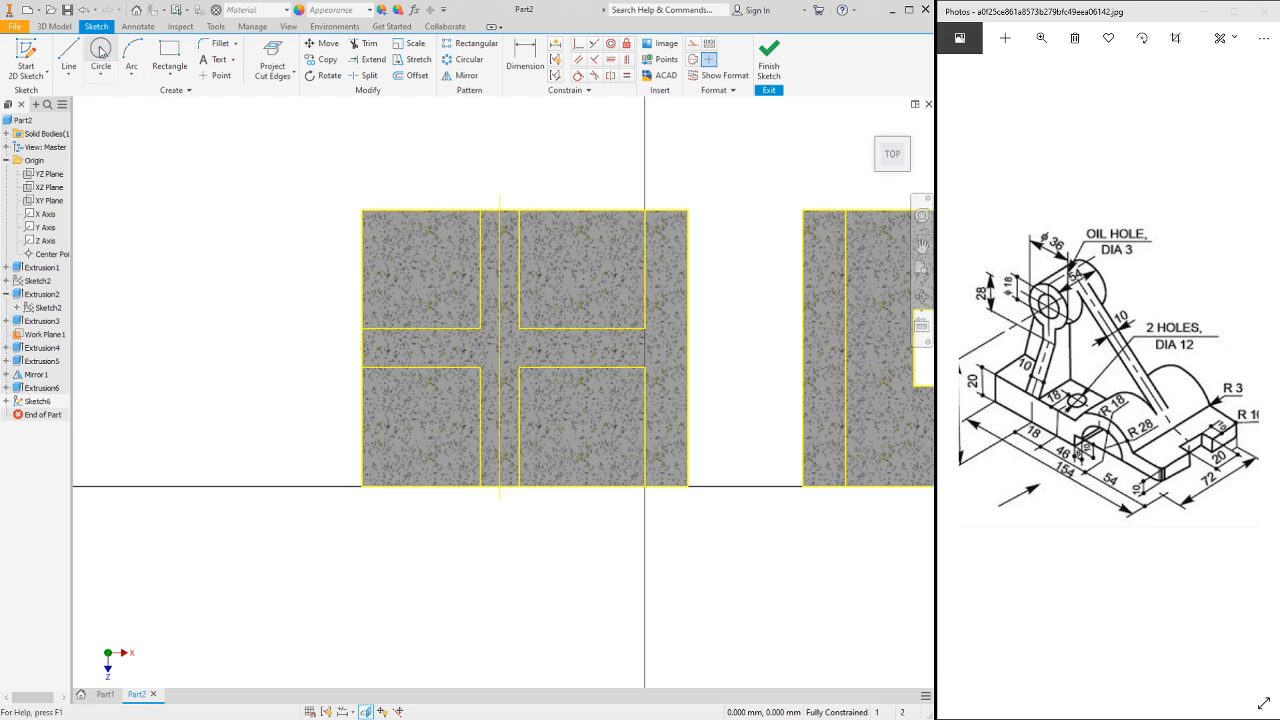
{"action": "left_click", "coordinate": [578, 431]}
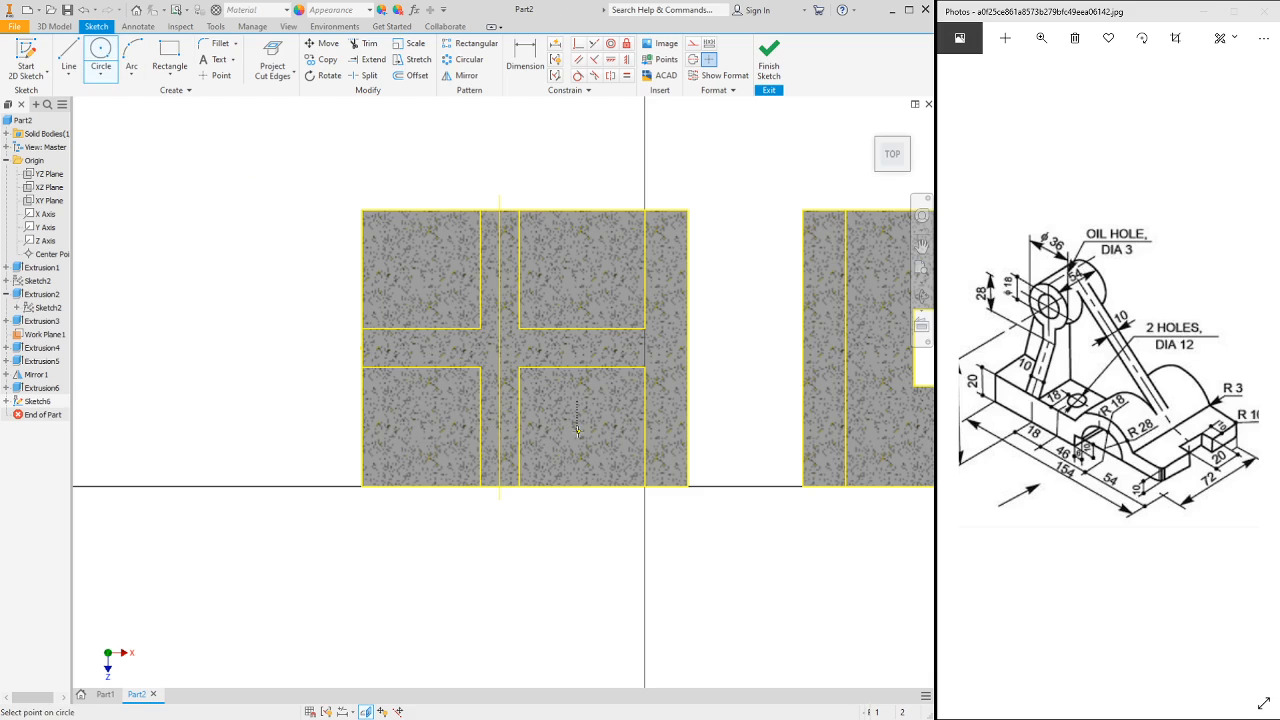
{"action": "left_click", "coordinate": [596, 401]}
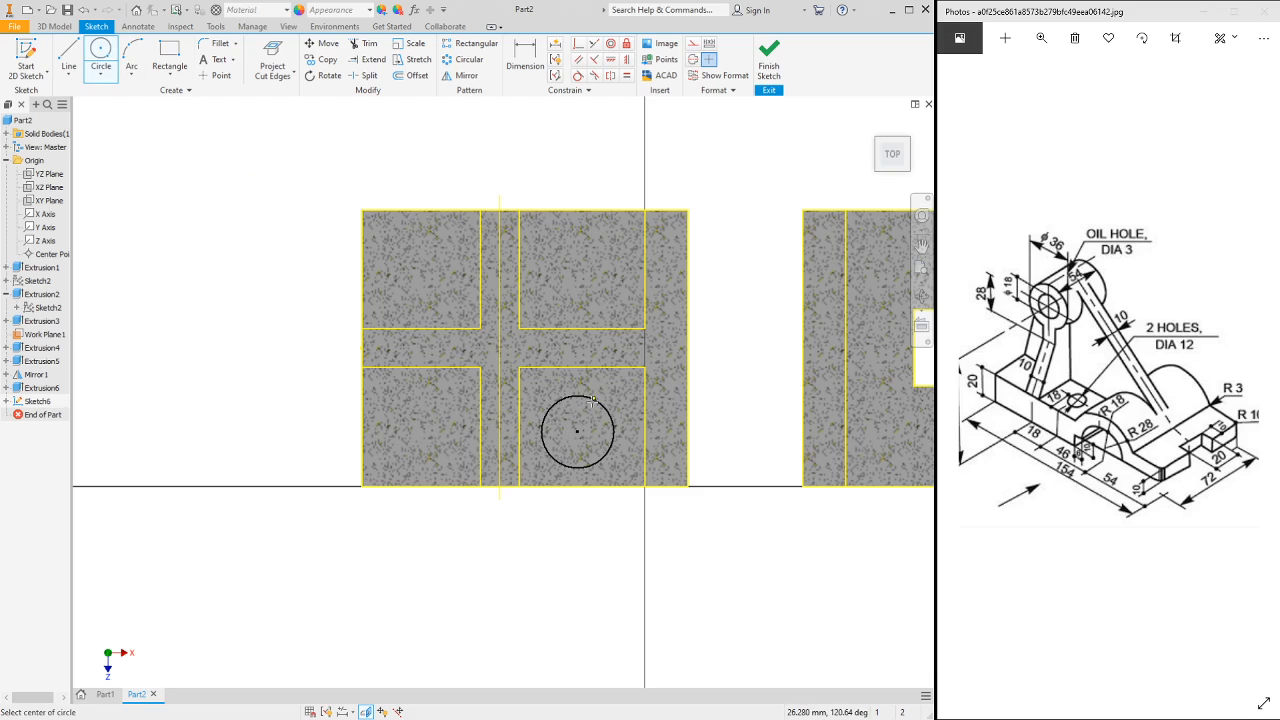
{"action": "key", "text": "d"}
{"action": "left_click", "coordinate": [595, 404]}
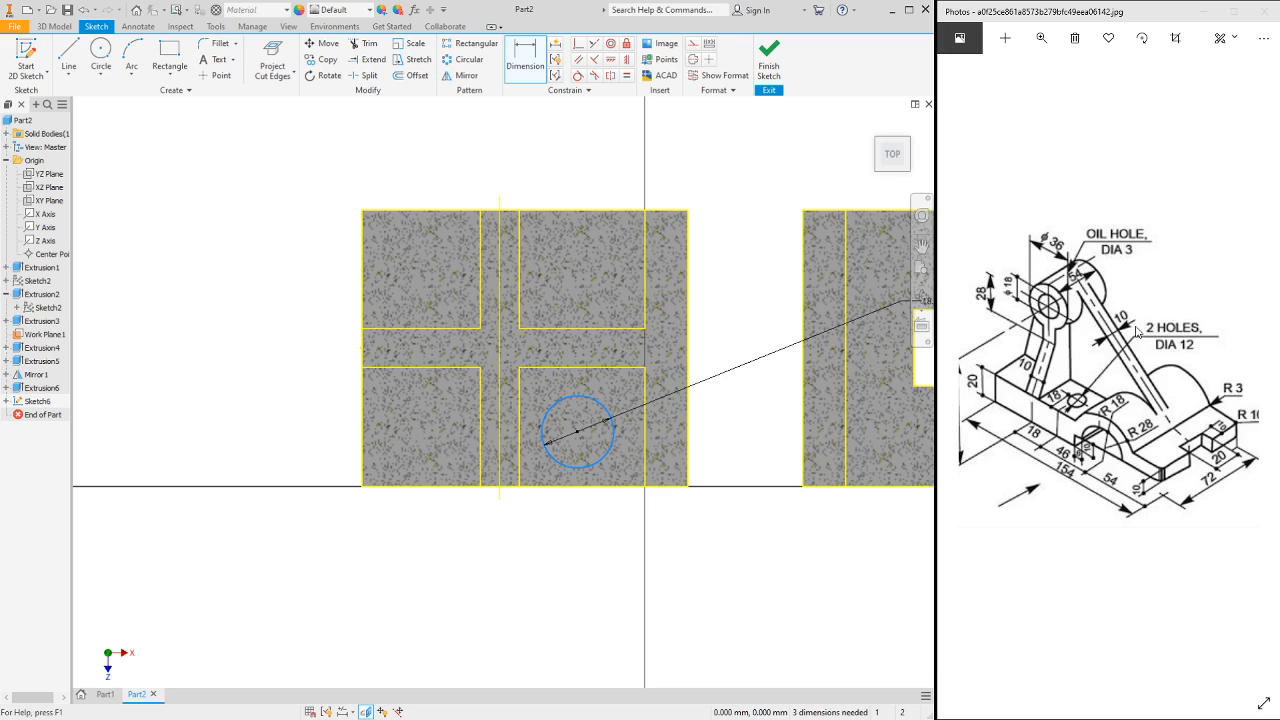
{"action": "left_click", "coordinate": [607, 394]}
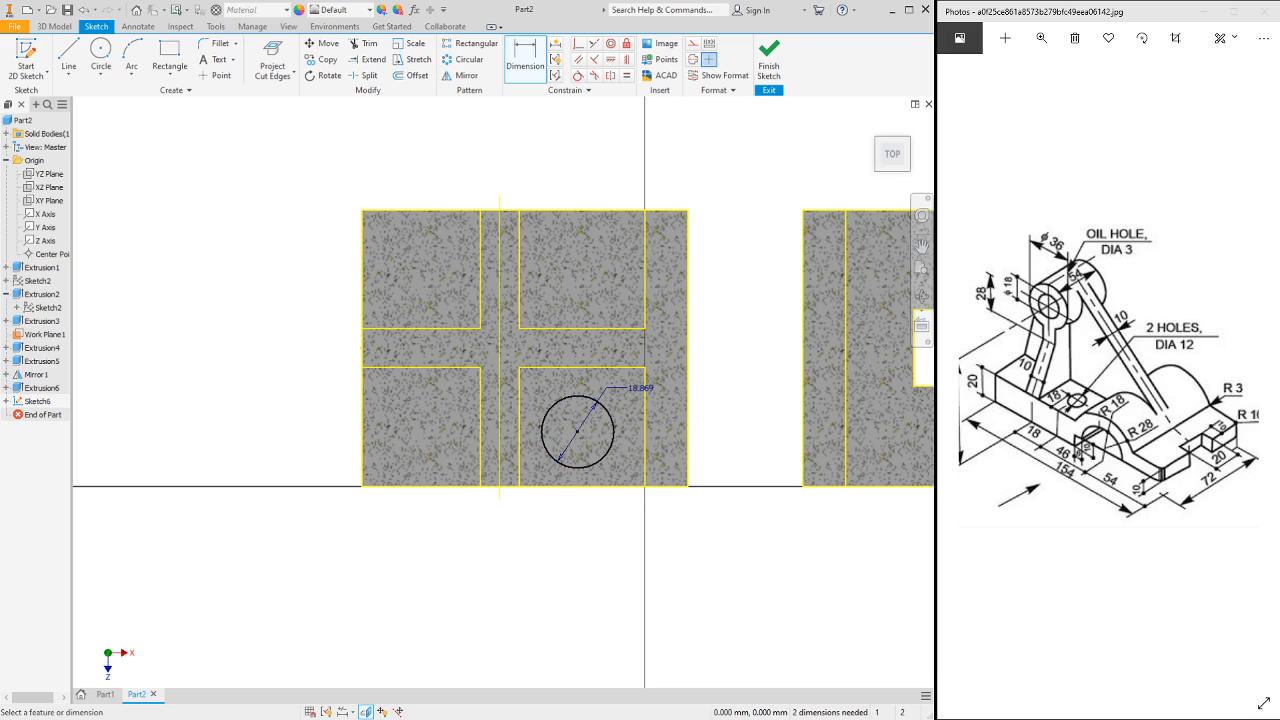
{"action": "type", "text": "12"}
{"action": "key", "text": "Return"}
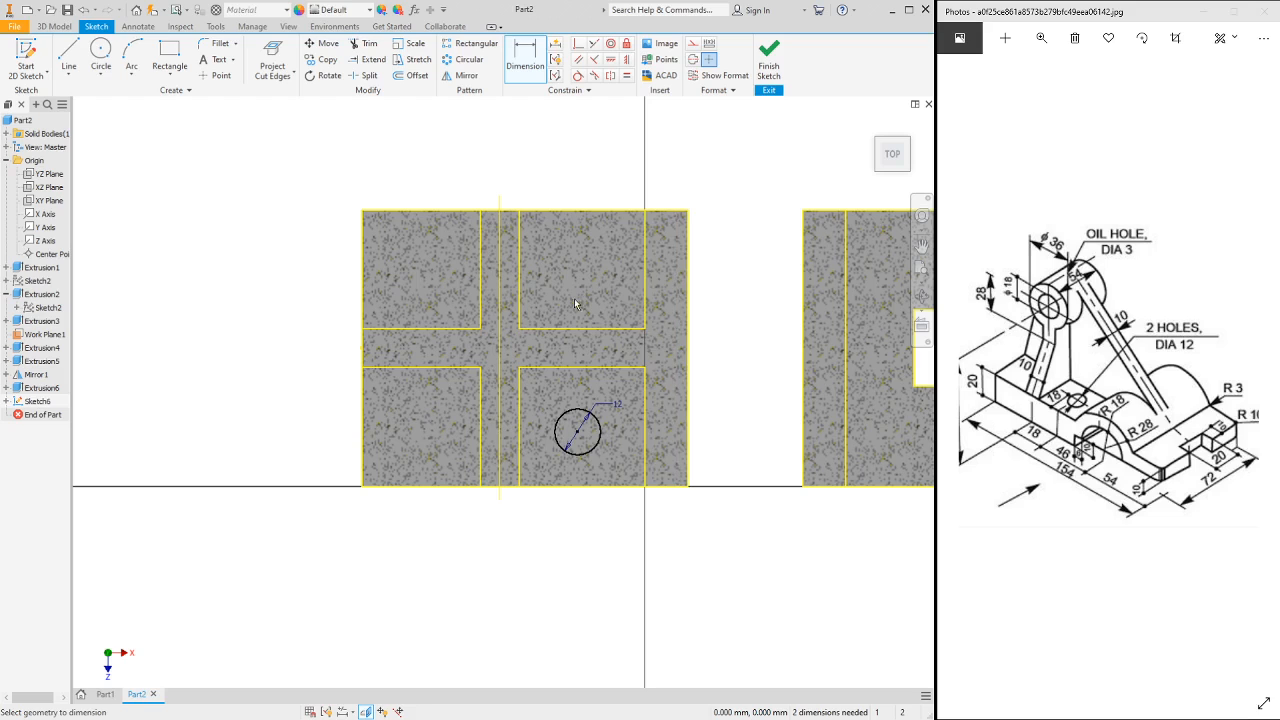
- Locate the circle's centre 18 mm from the base's outer long edge and 13 mm from the cross rib, and finish the sketch
{"action": "left_click", "coordinate": [588, 487]}
{"action": "left_click", "coordinate": [583, 453]}
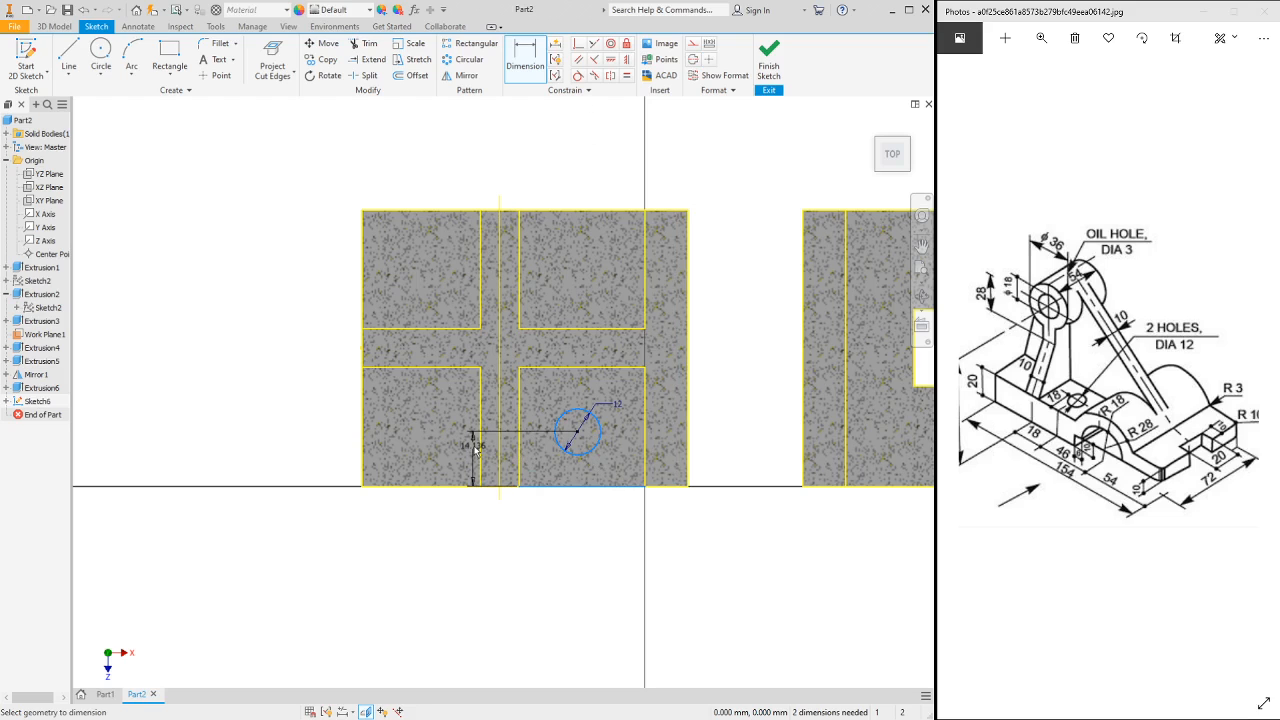
{"action": "left_click", "coordinate": [533, 449]}
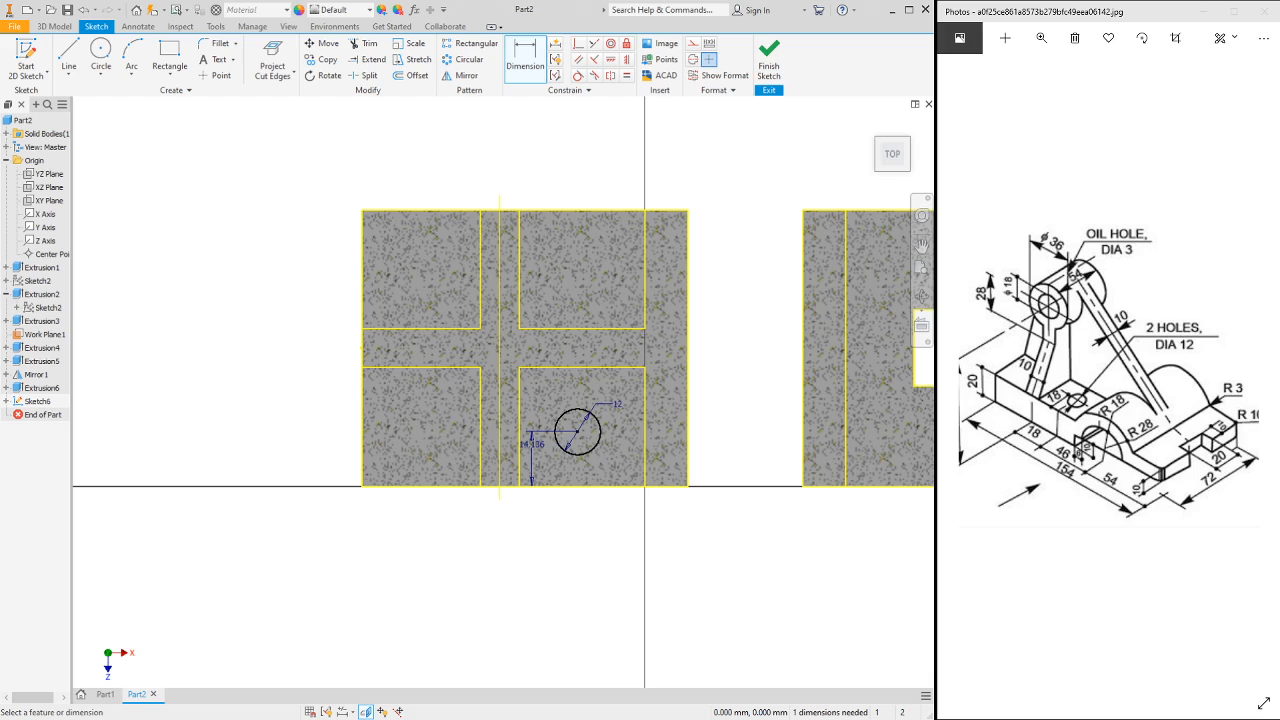
{"action": "type", "text": "18"}
{"action": "key", "text": "Return"}
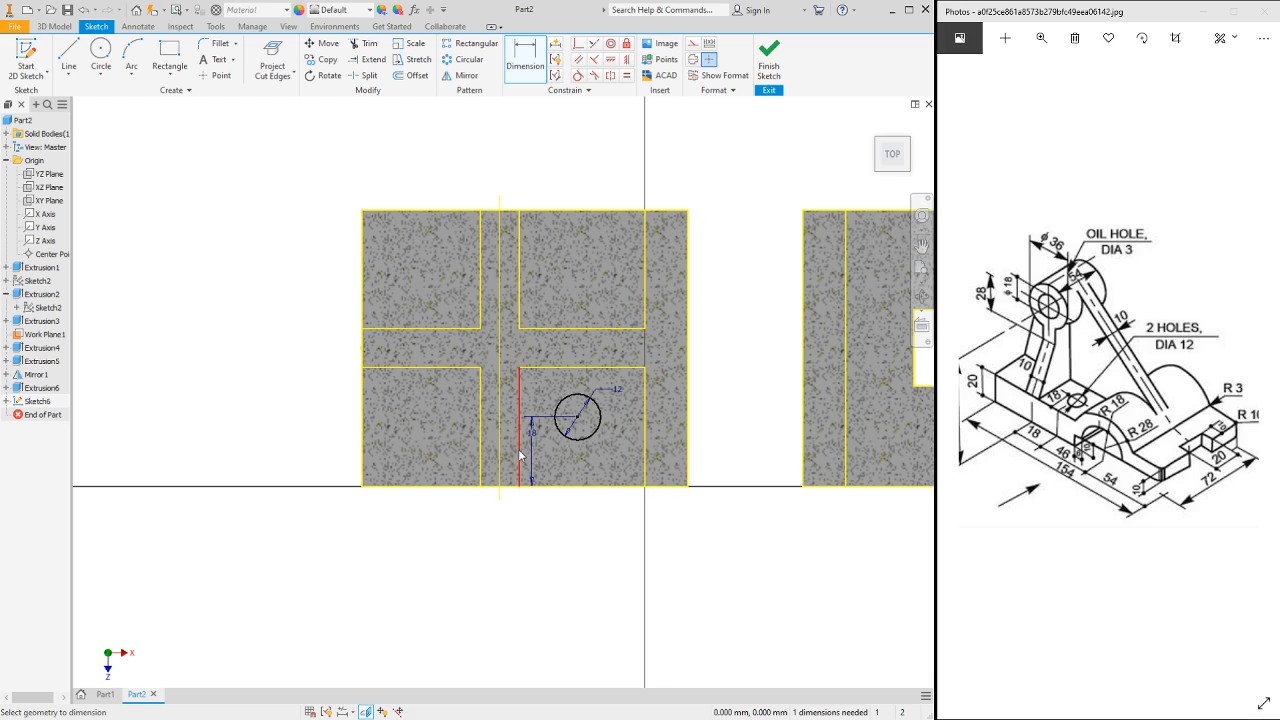
{"action": "left_click", "coordinate": [519, 456]}
{"action": "left_click", "coordinate": [586, 438]}
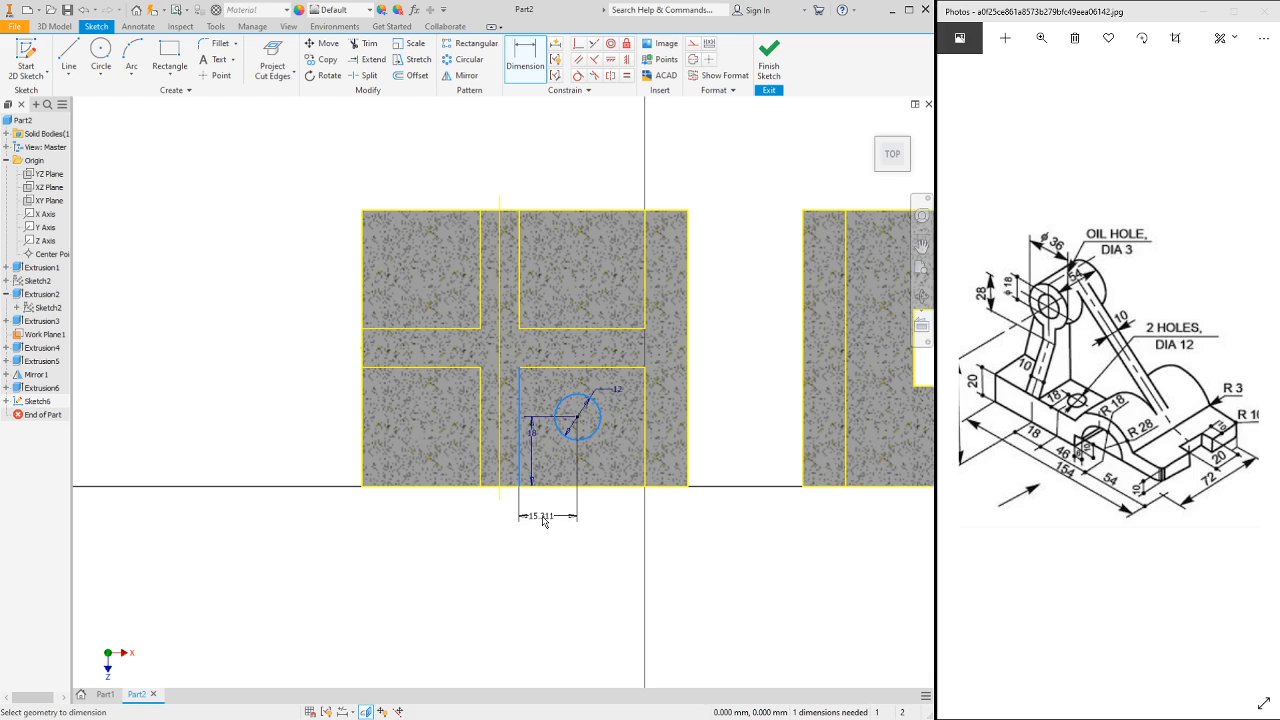
{"action": "left_click", "coordinate": [543, 519]}
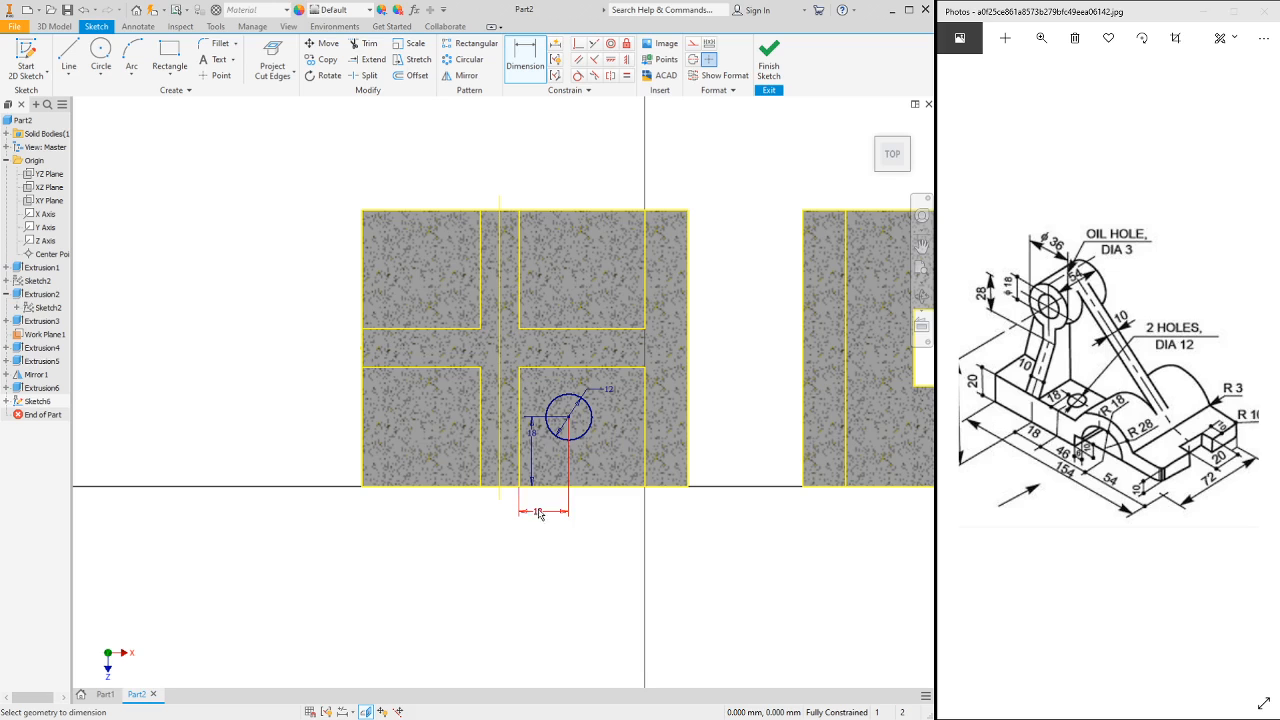
{"action": "left_click", "coordinate": [770, 62]}
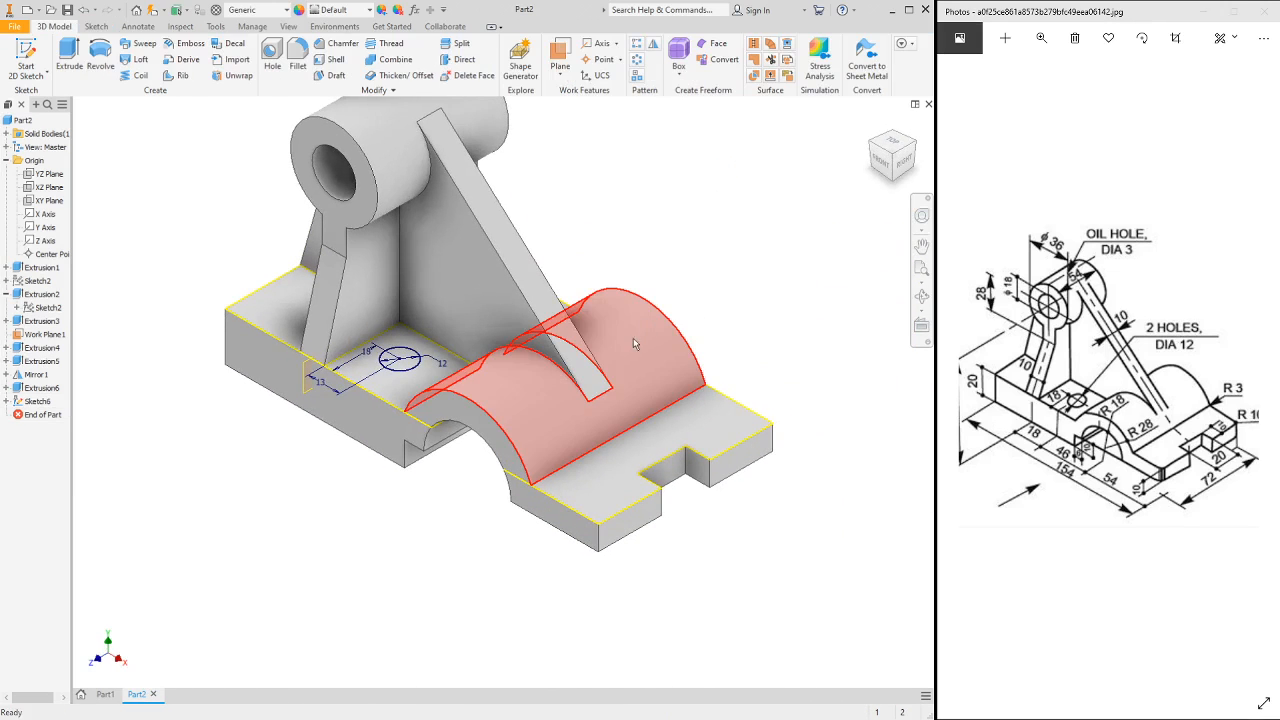
- Extrude the 12 mm circle downward as a cut through the base
{"action": "key", "text": "e"}
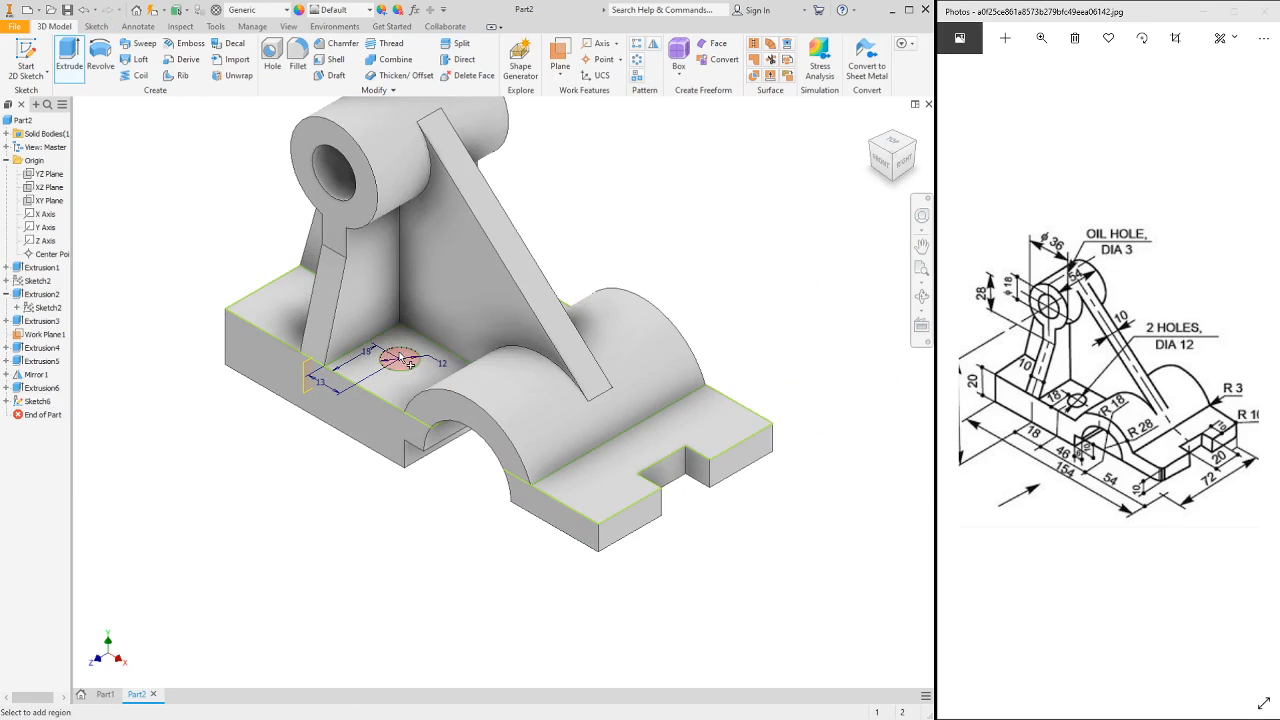
{"action": "left_click", "coordinate": [400, 359]}
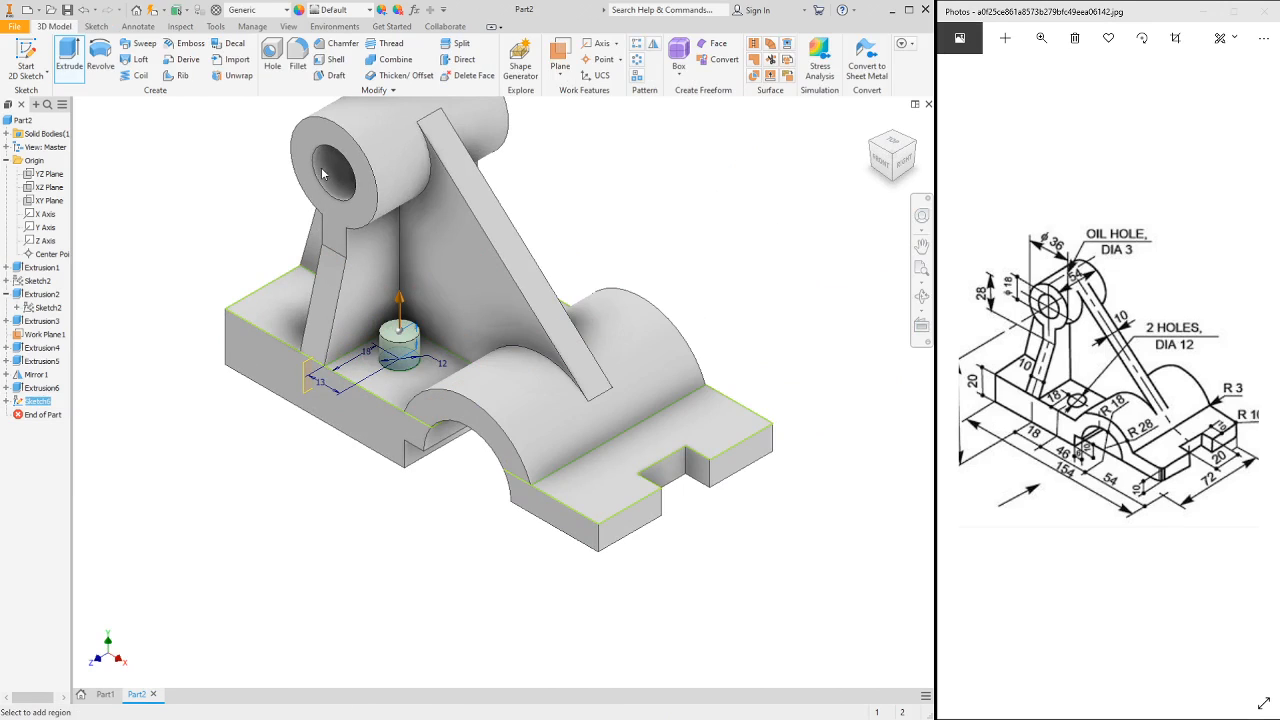
{"action": "left_click", "coordinate": [282, 143]}
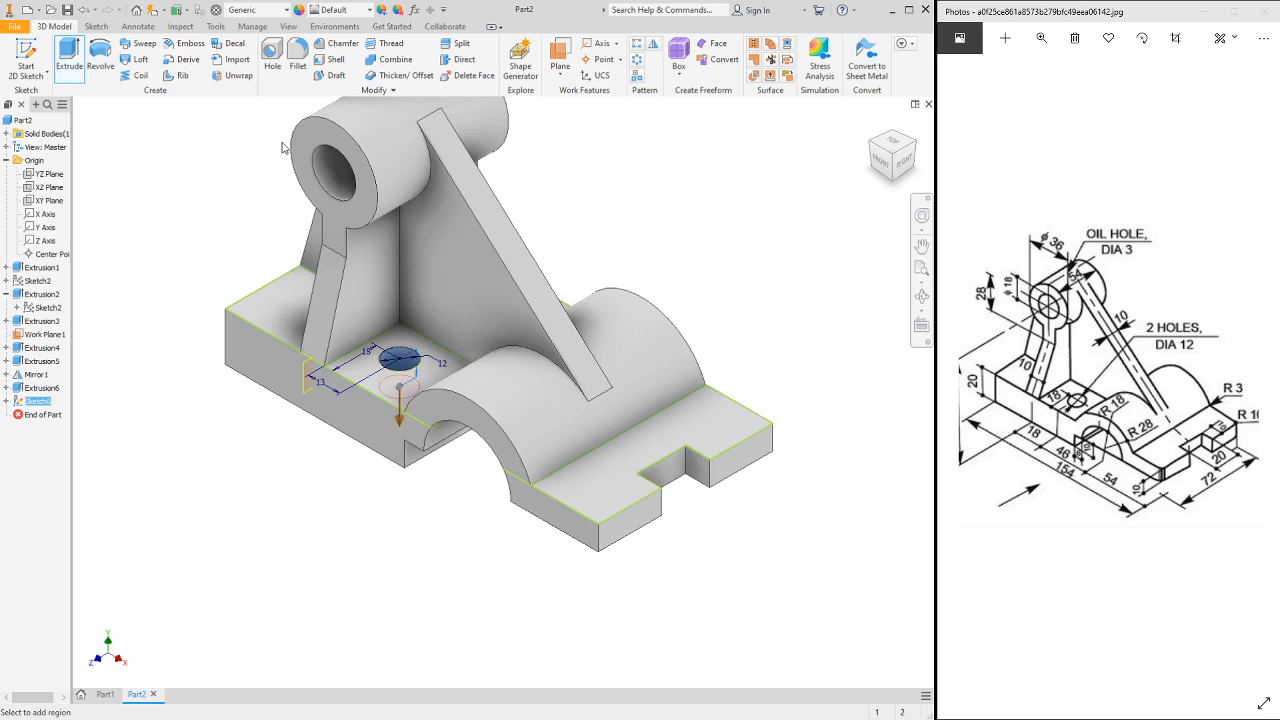
{"action": "left_click", "coordinate": [338, 168]}
{"action": "key", "text": "Return"}
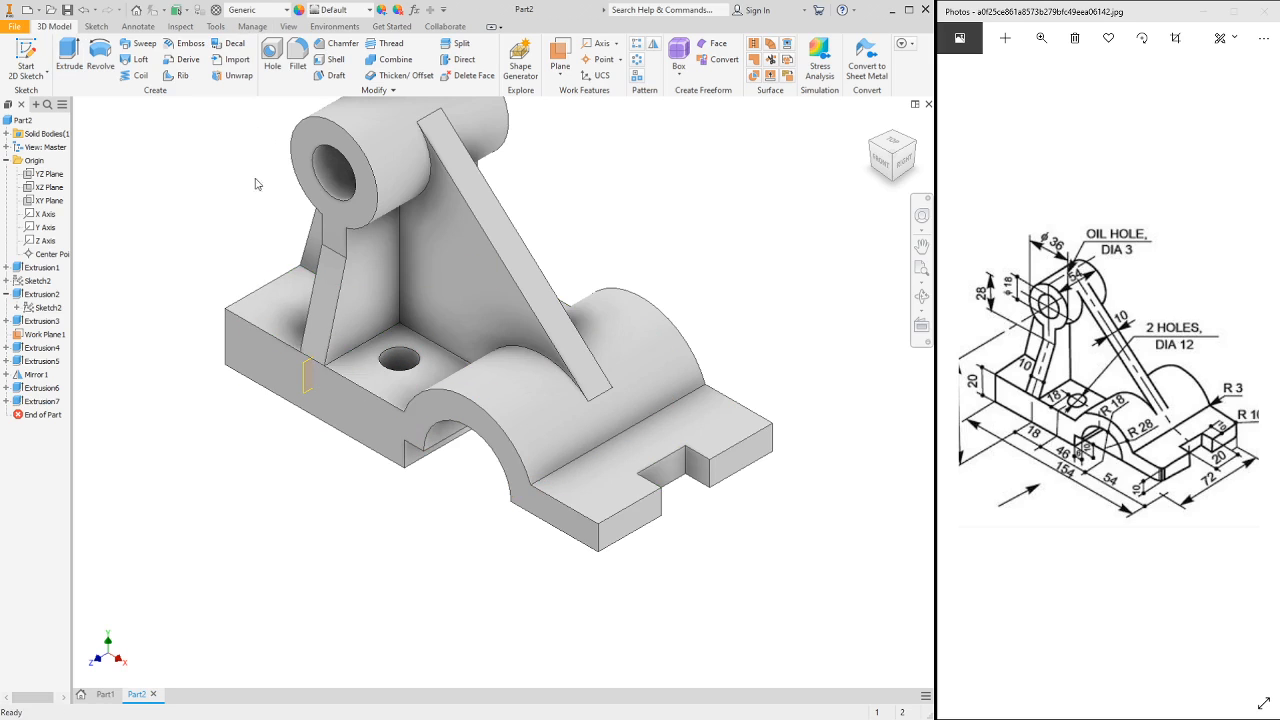
{"action": "left_click", "coordinate": [916, 148]}
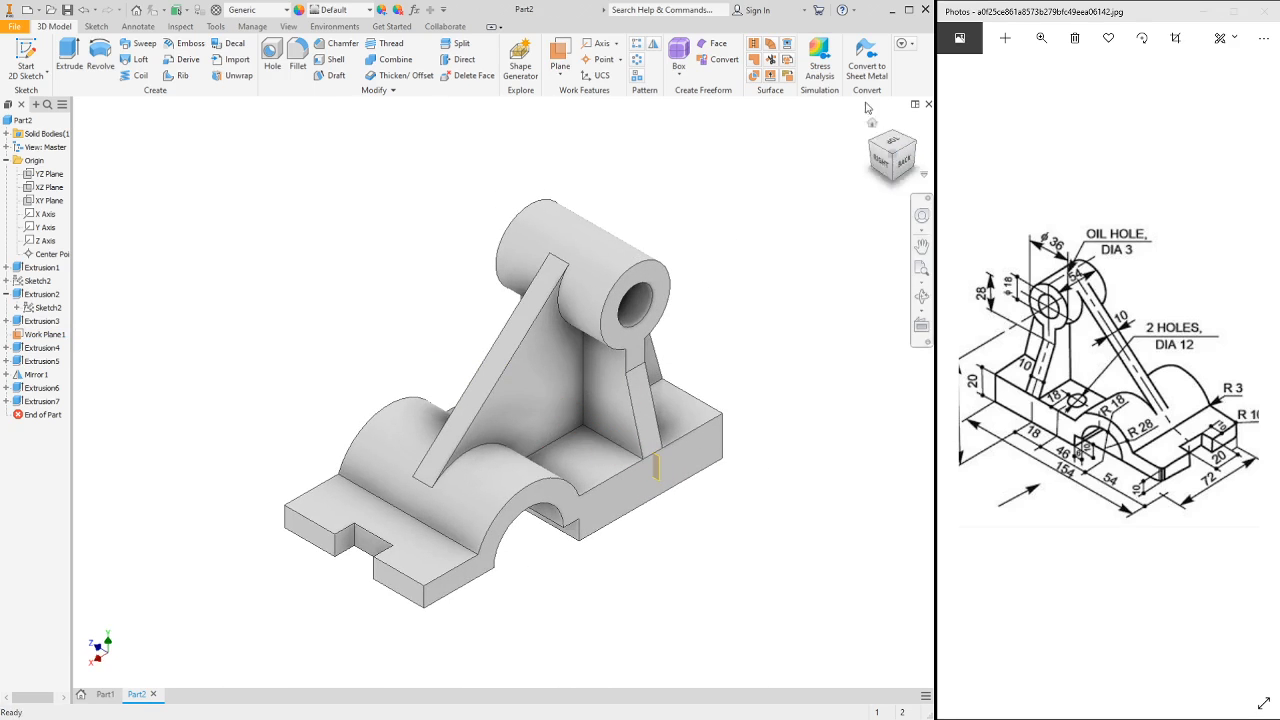
{"action": "left_click", "coordinate": [884, 146]}
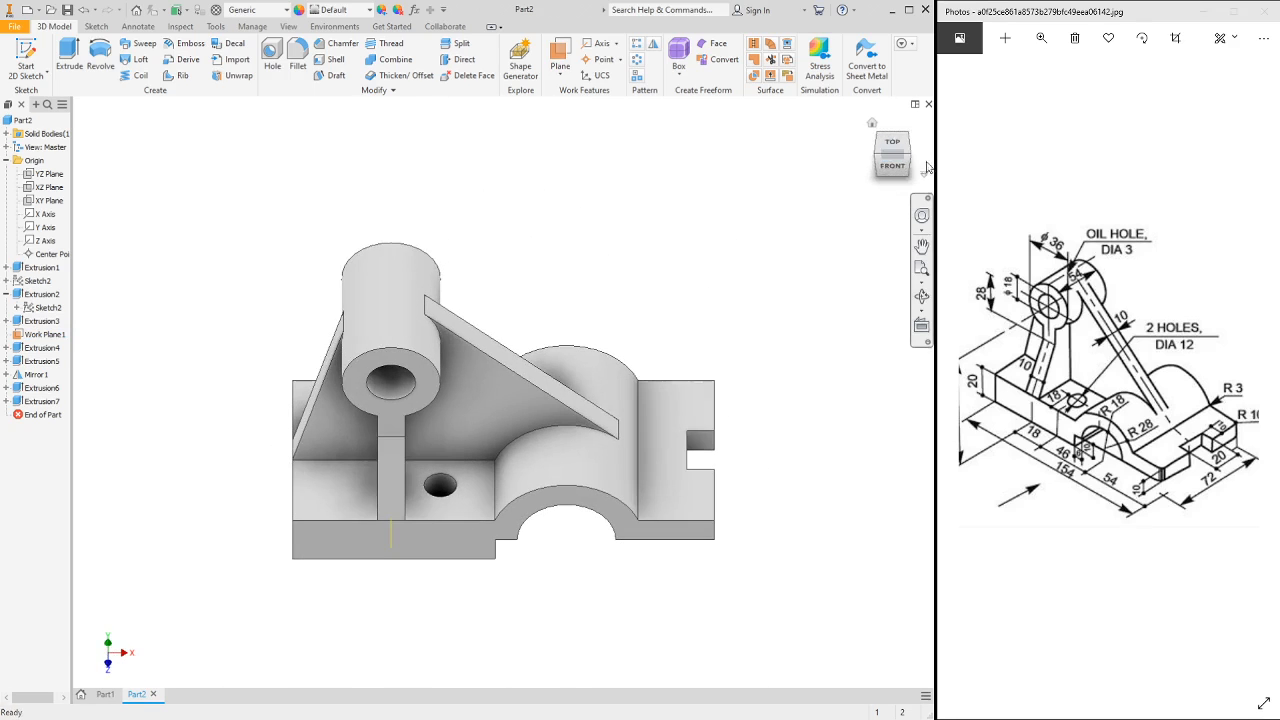
{"action": "left_click", "coordinate": [908, 154]}
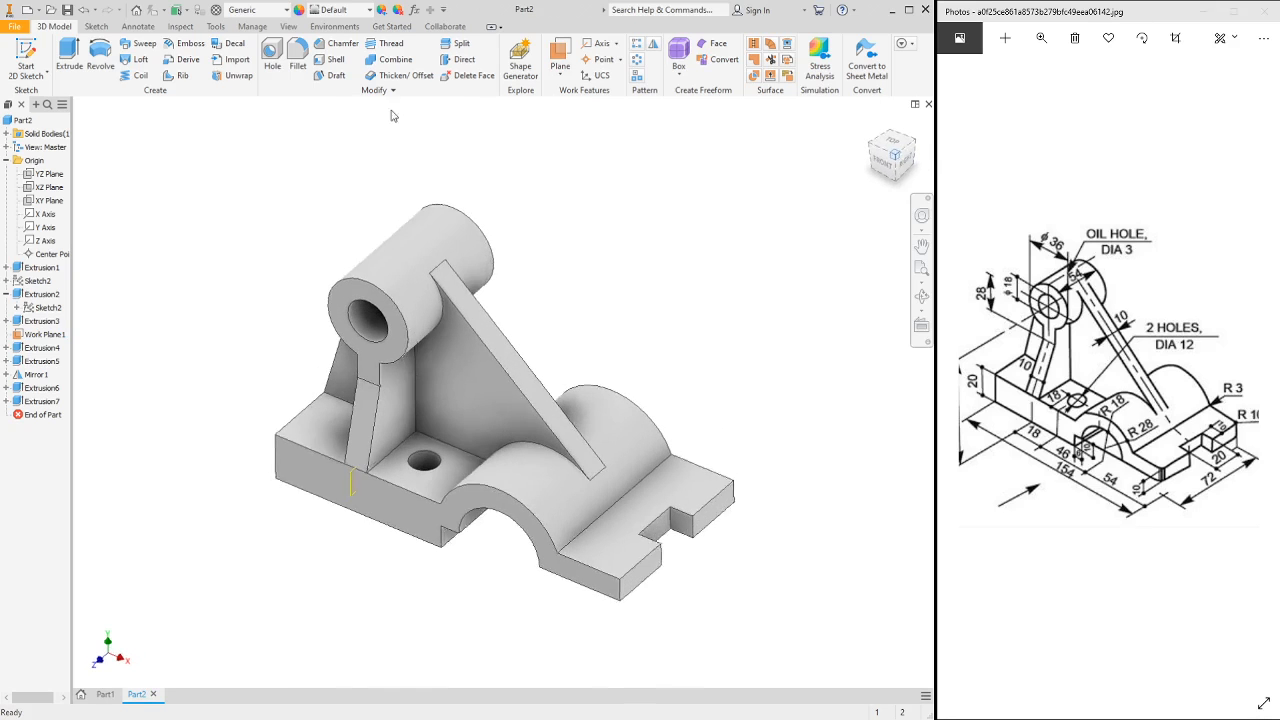
{"action": "left_click", "coordinate": [654, 45]}
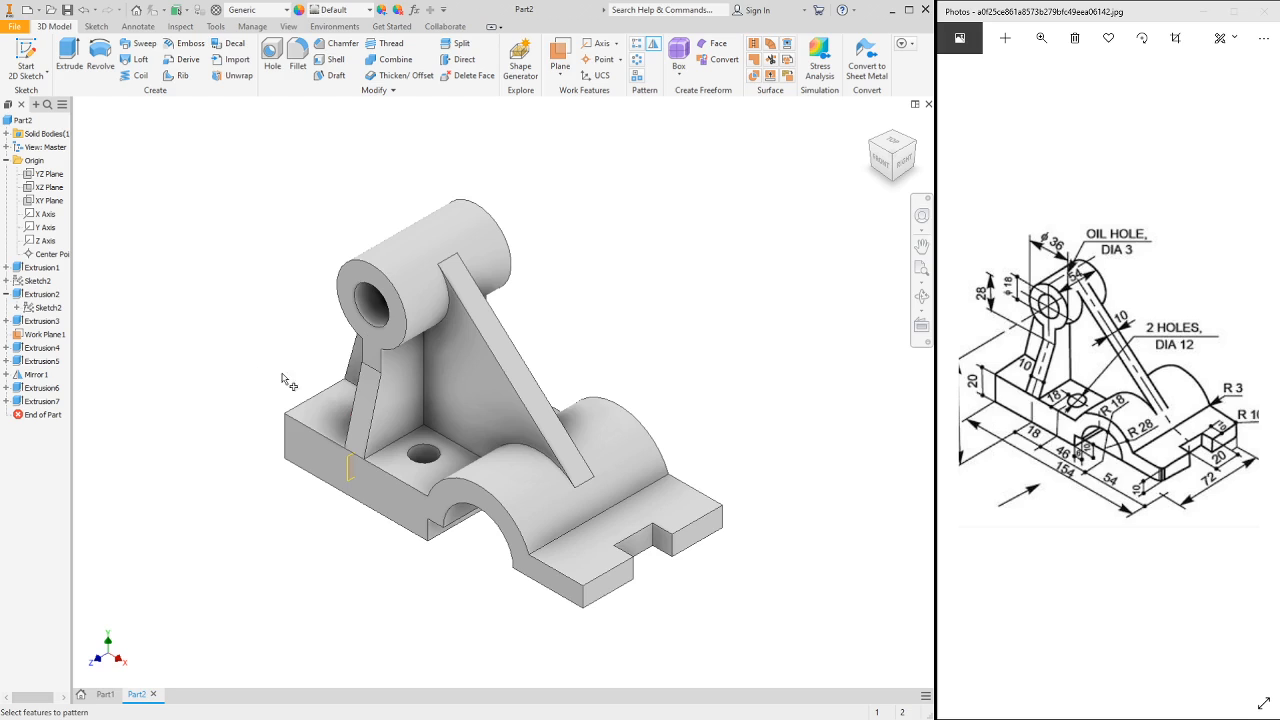
{"action": "left_click", "coordinate": [423, 456]}
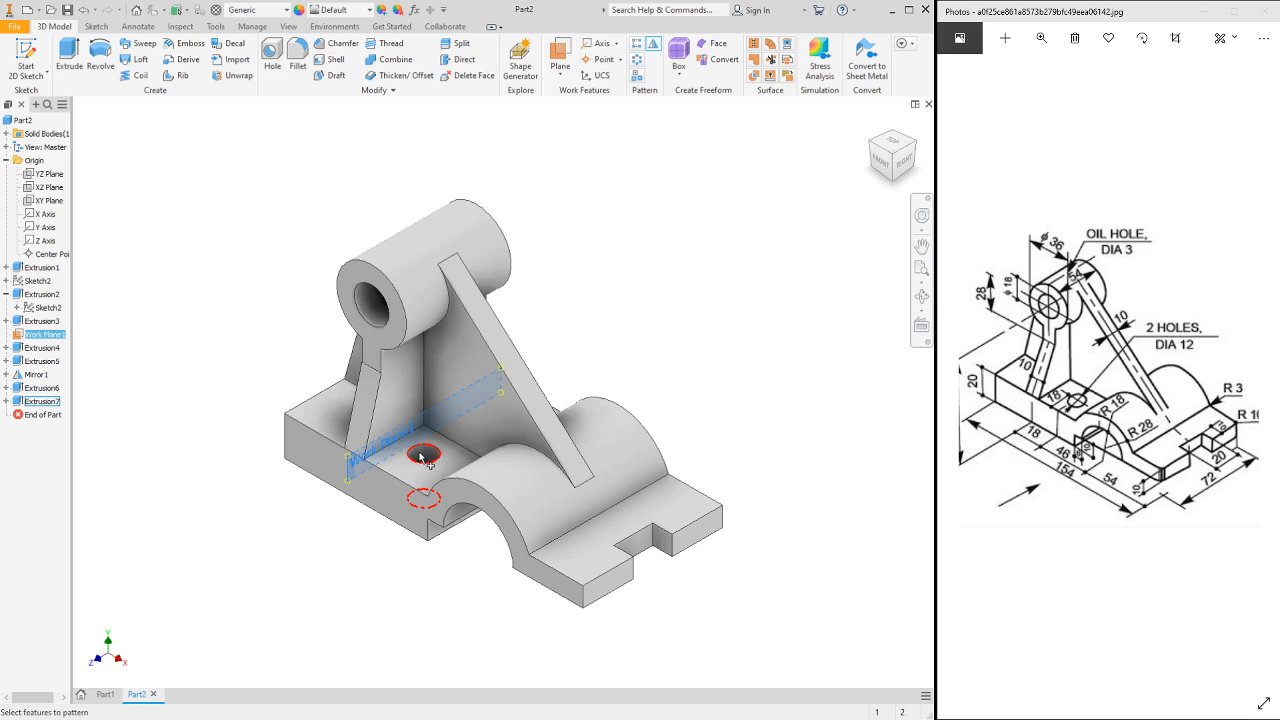
{"action": "key", "text": "Escape"}
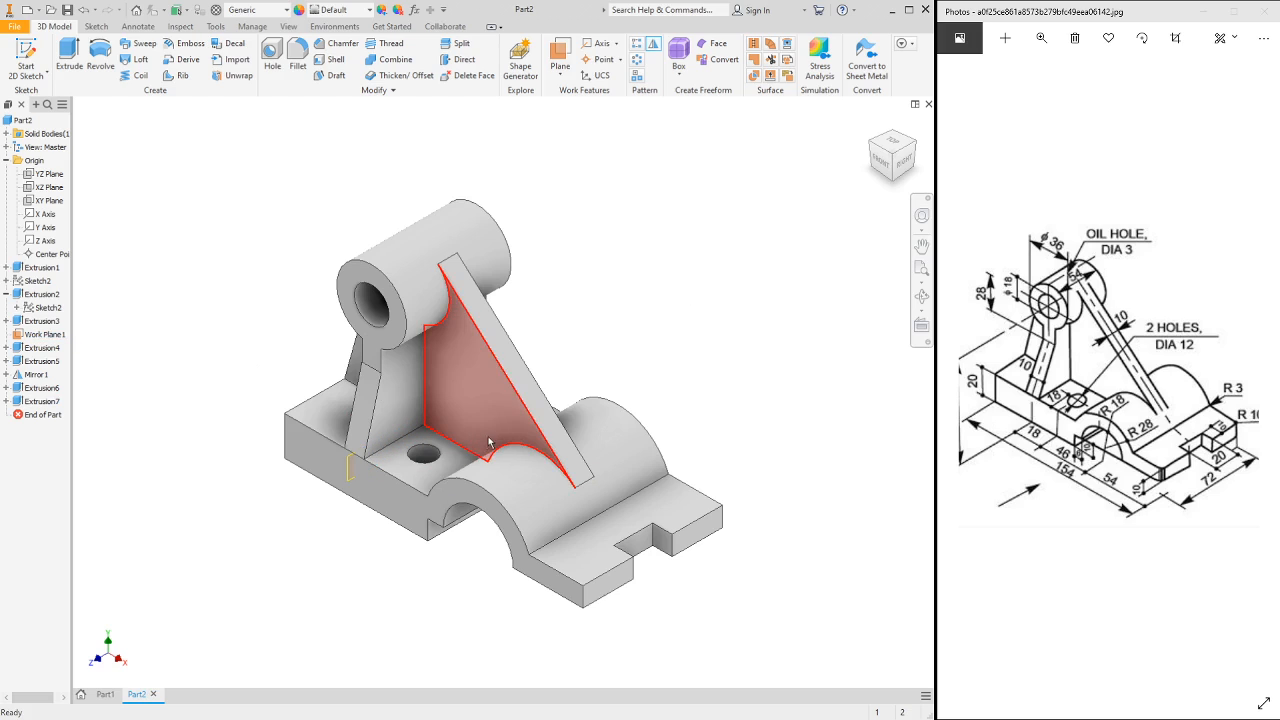
- Mirror the 12 mm hole about the XY Plane to the opposite half of the base
{"action": "key", "text": "Return"}
{"action": "left_click", "coordinate": [428, 455]}
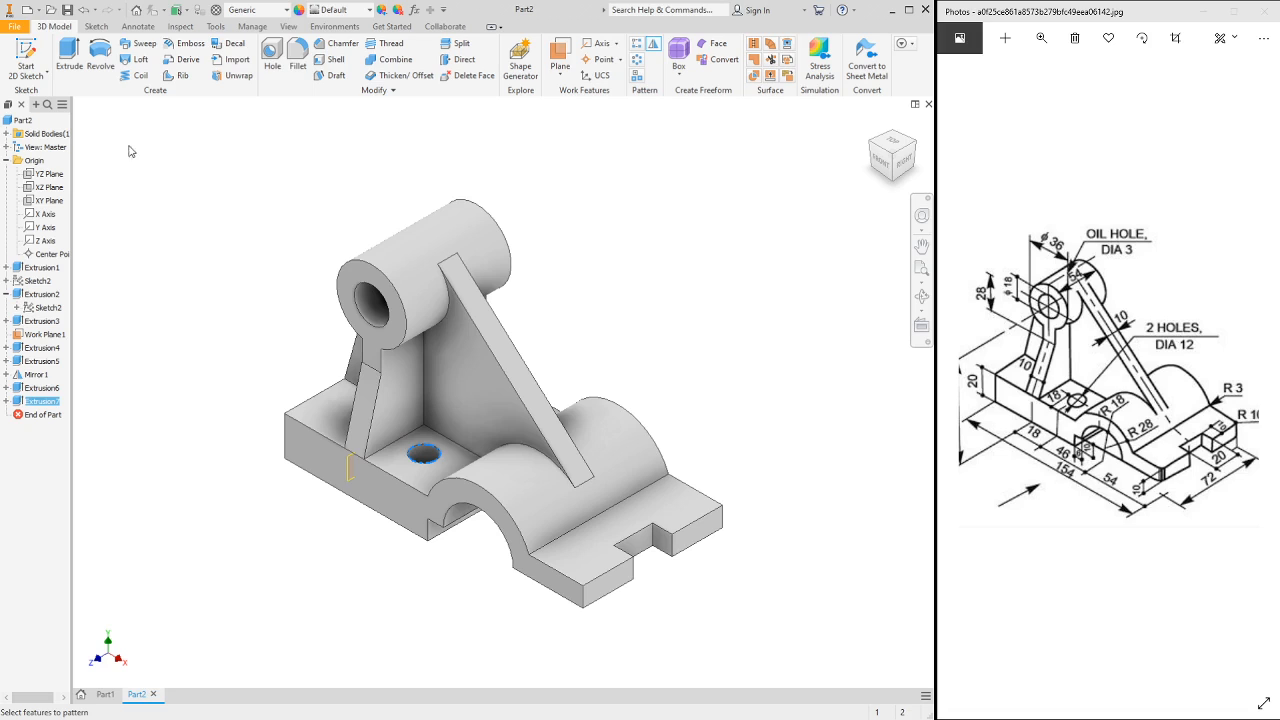
{"action": "left_click", "coordinate": [50, 201]}
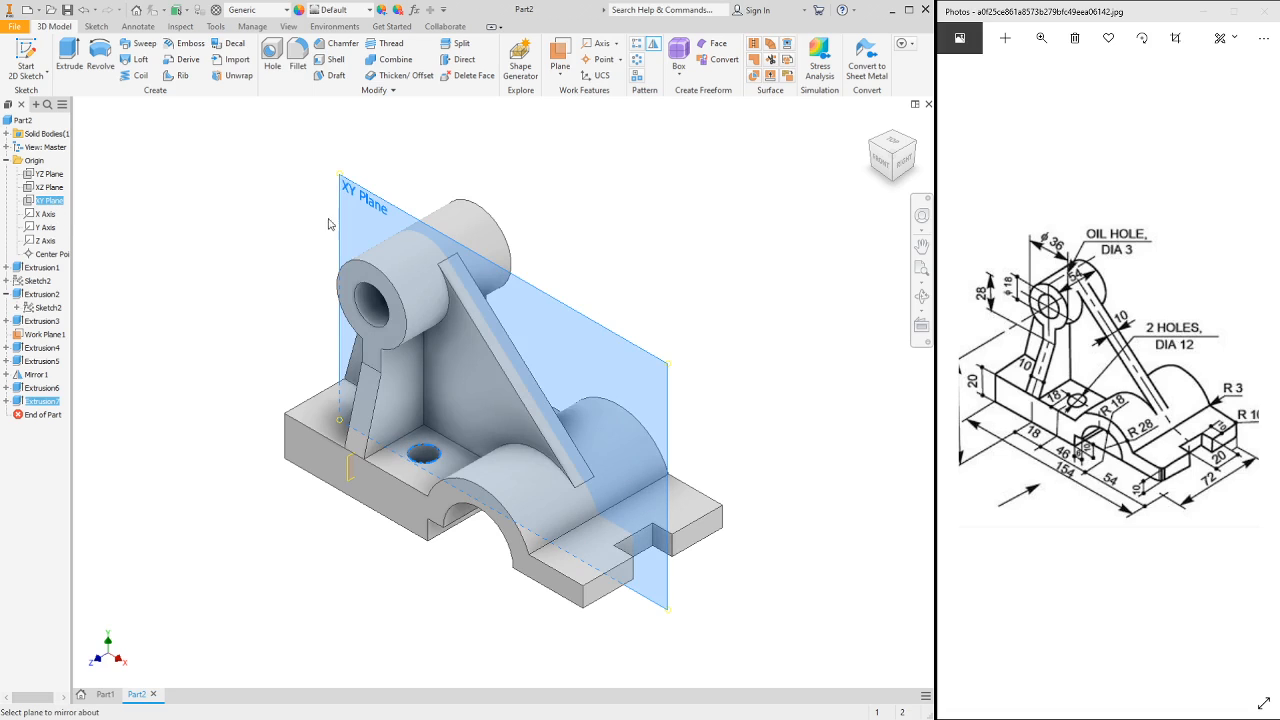
{"action": "left_click", "coordinate": [914, 144]}
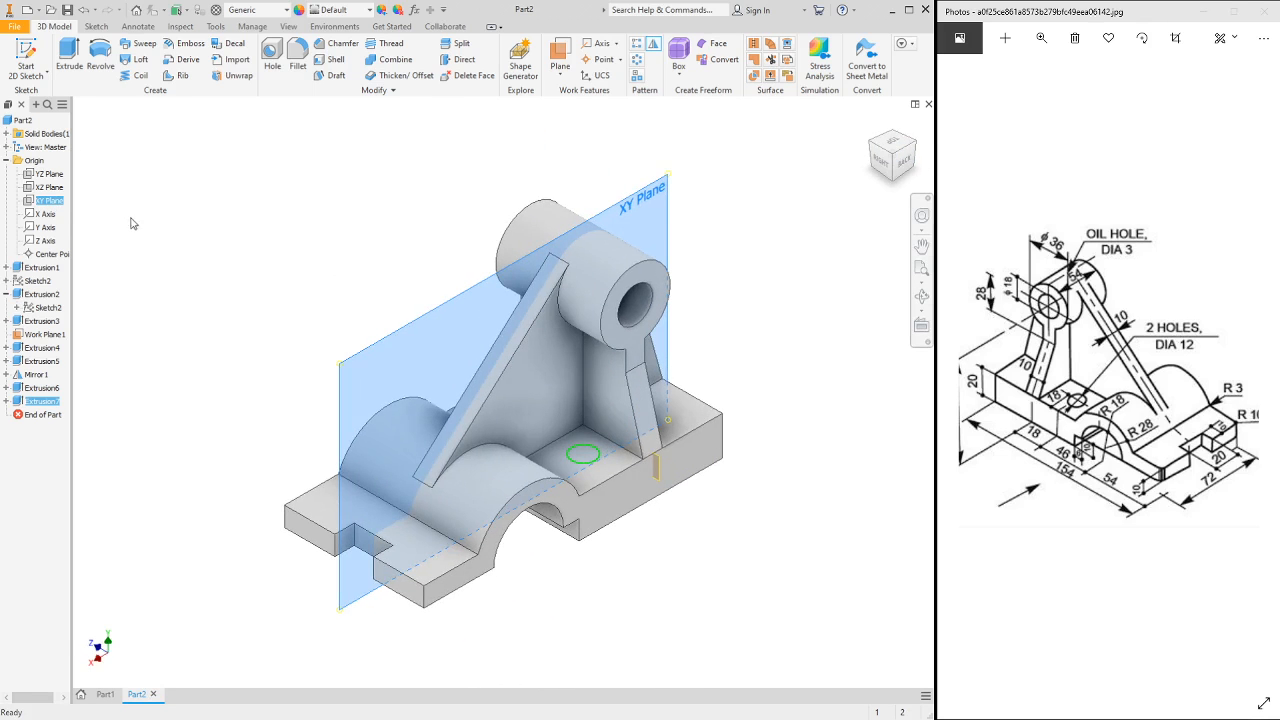
{"action": "key", "text": "Return"}
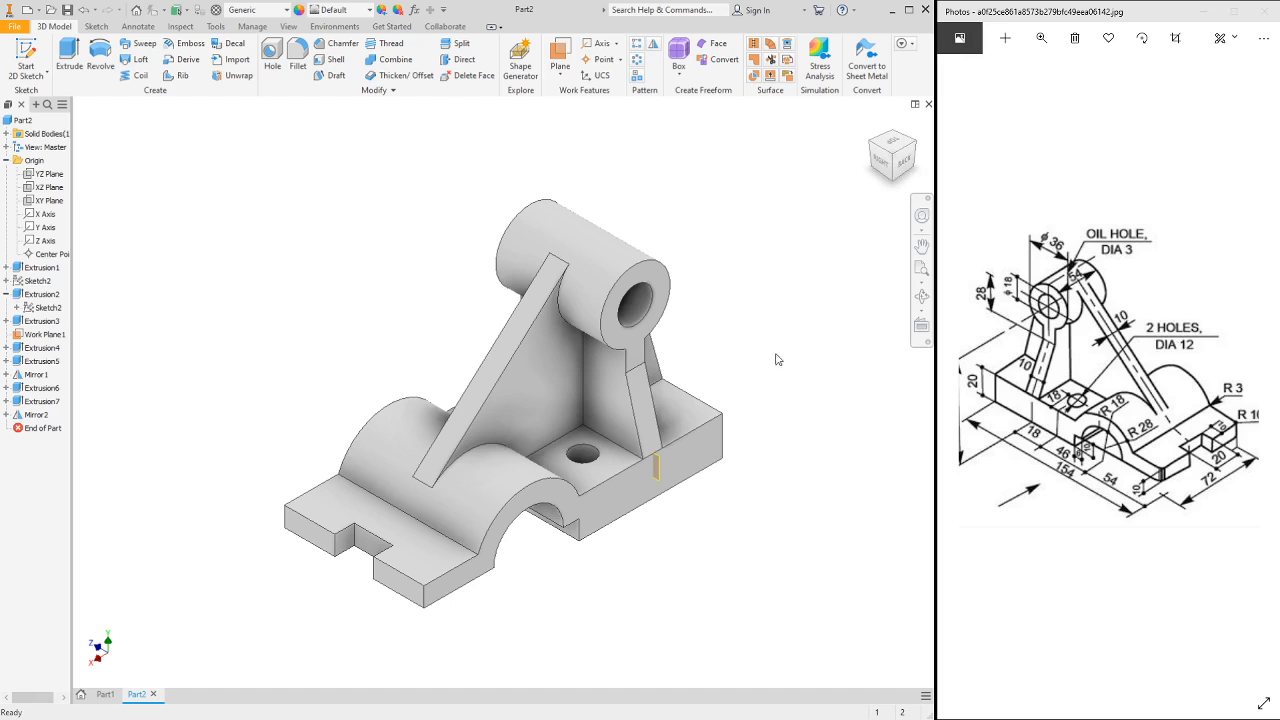
- Hide the work plane at the cross rib and return the model to its home view
{"action": "left_click", "coordinate": [660, 466]}
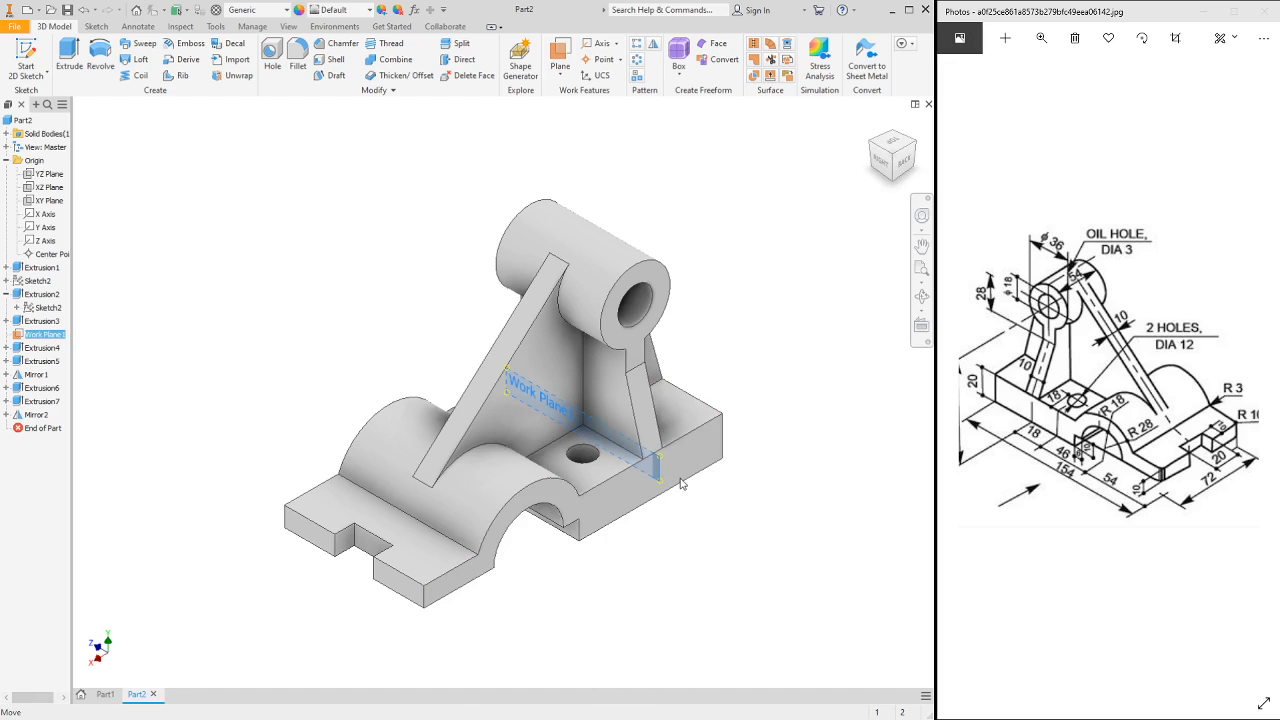
{"action": "key", "text": "Escape"}
{"action": "left_click", "coordinate": [877, 128]}
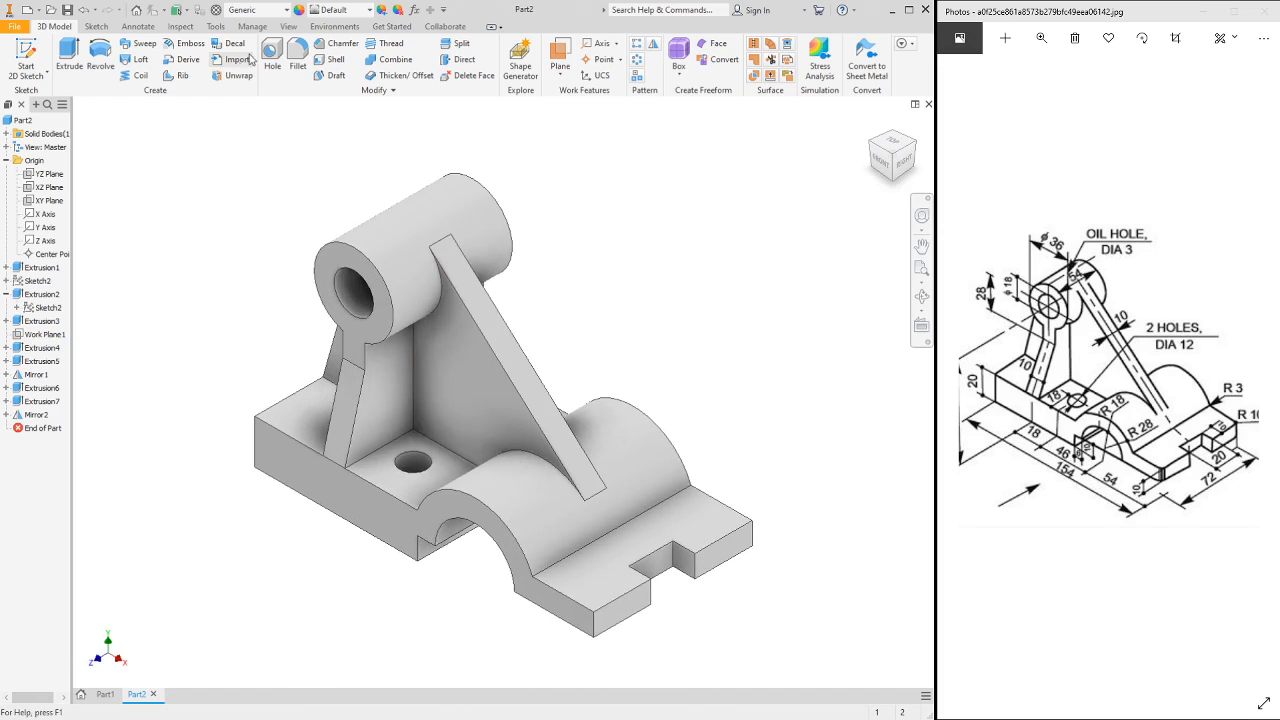
- Fillet the two outer vertical corner edges of the notched end plate with a 10 mm radius
{"action": "left_click", "coordinate": [297, 55]}
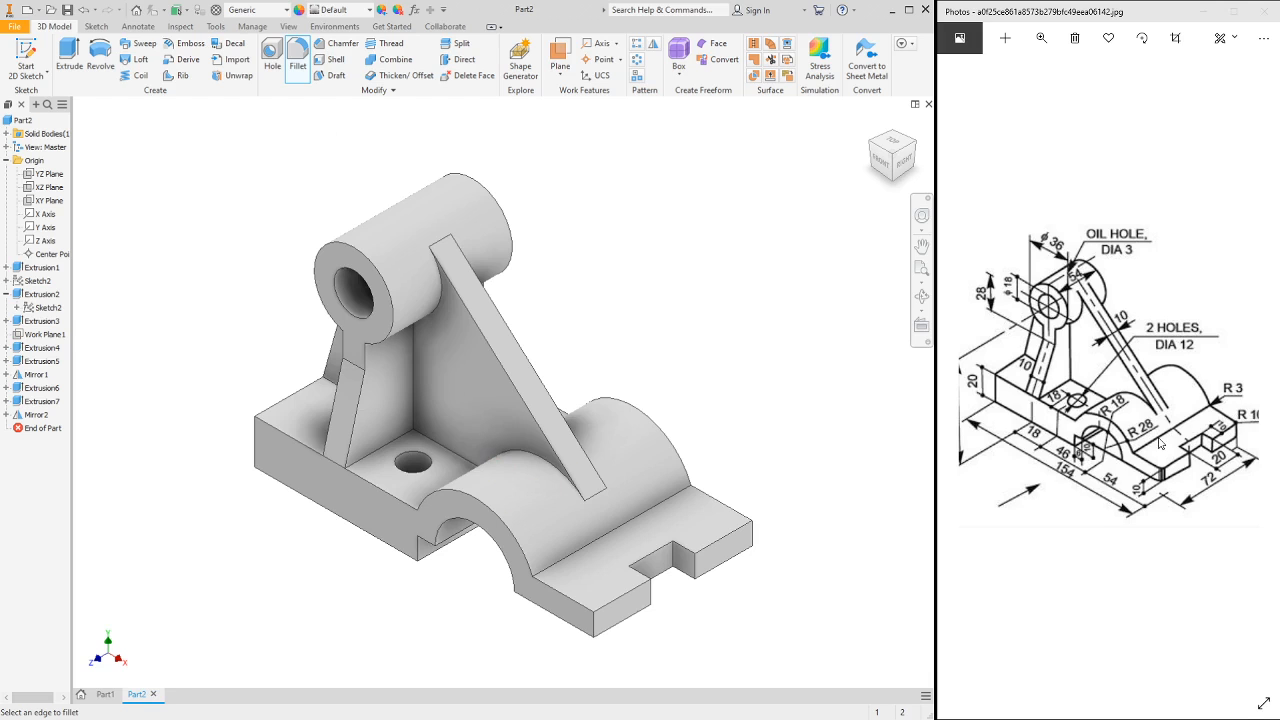
{"action": "scroll", "coordinate": [1161, 443], "scroll_direction": "down", "scroll_amount": 2}
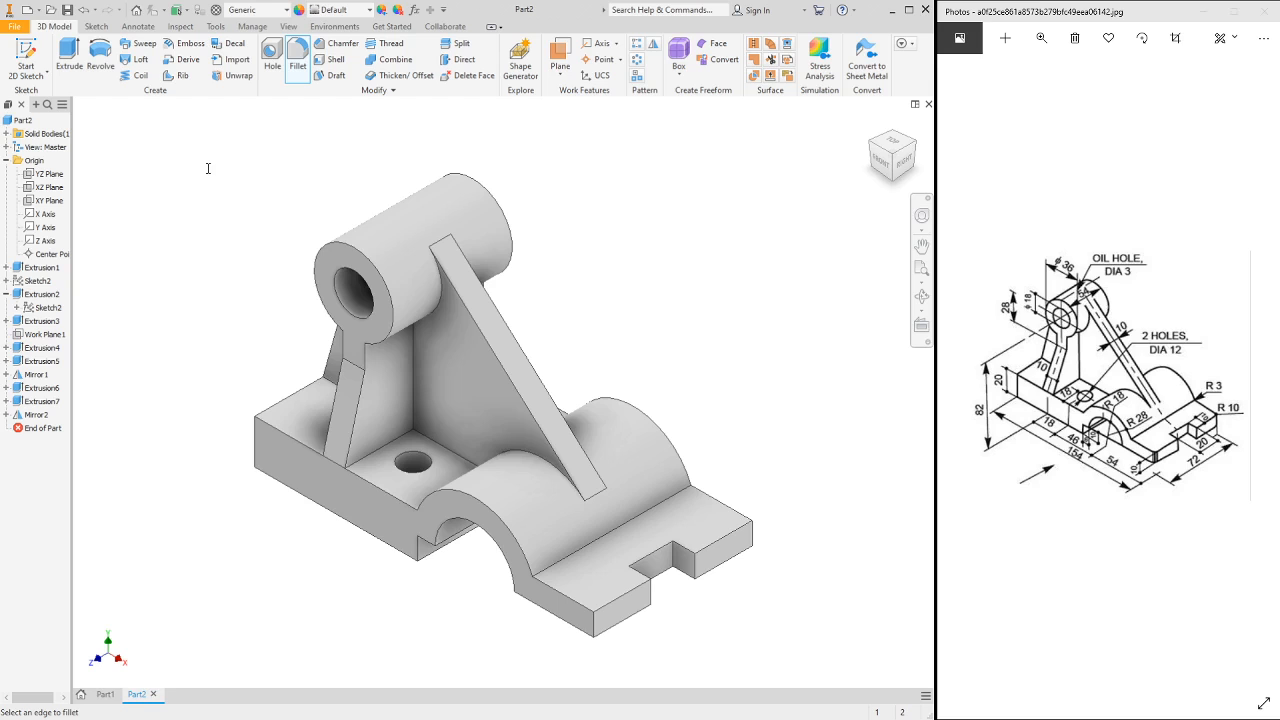
{"action": "scroll", "coordinate": [703, 534], "scroll_direction": "up", "scroll_amount": 5}
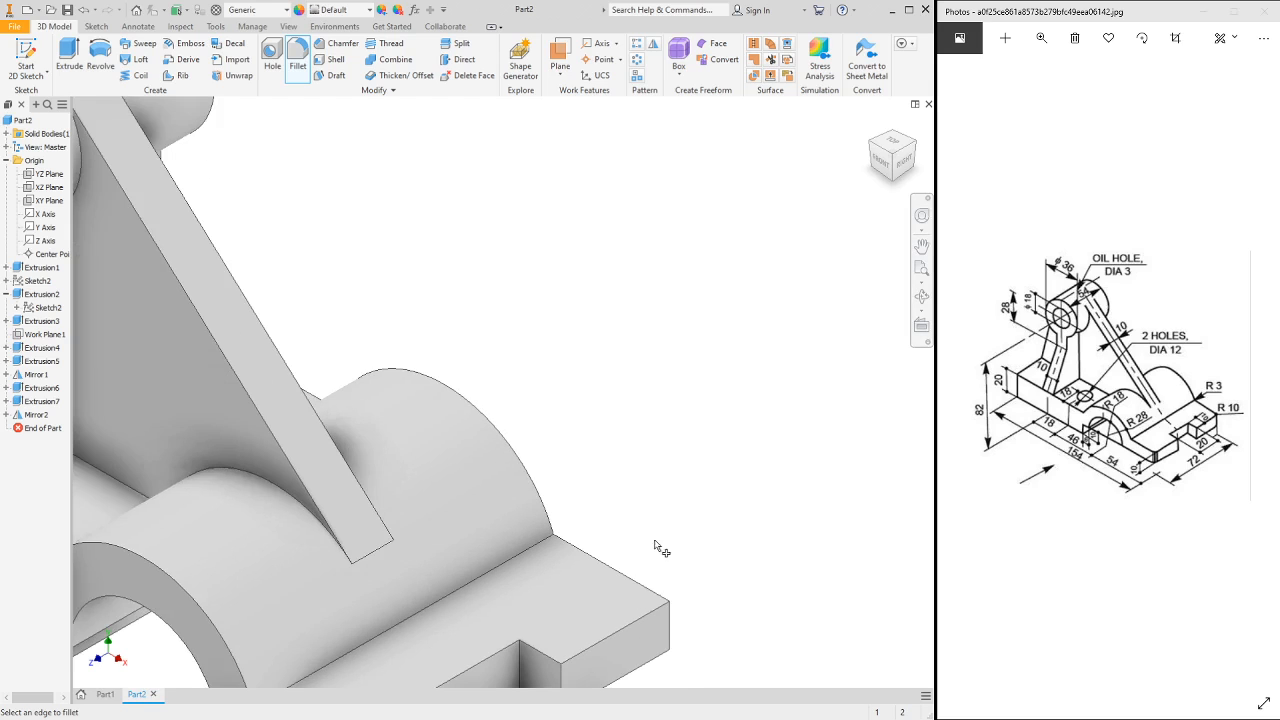
{"action": "scroll", "coordinate": [657, 543], "scroll_direction": "down", "scroll_amount": 8}
{"action": "scroll", "coordinate": [625, 594], "scroll_direction": "up", "scroll_amount": 5}
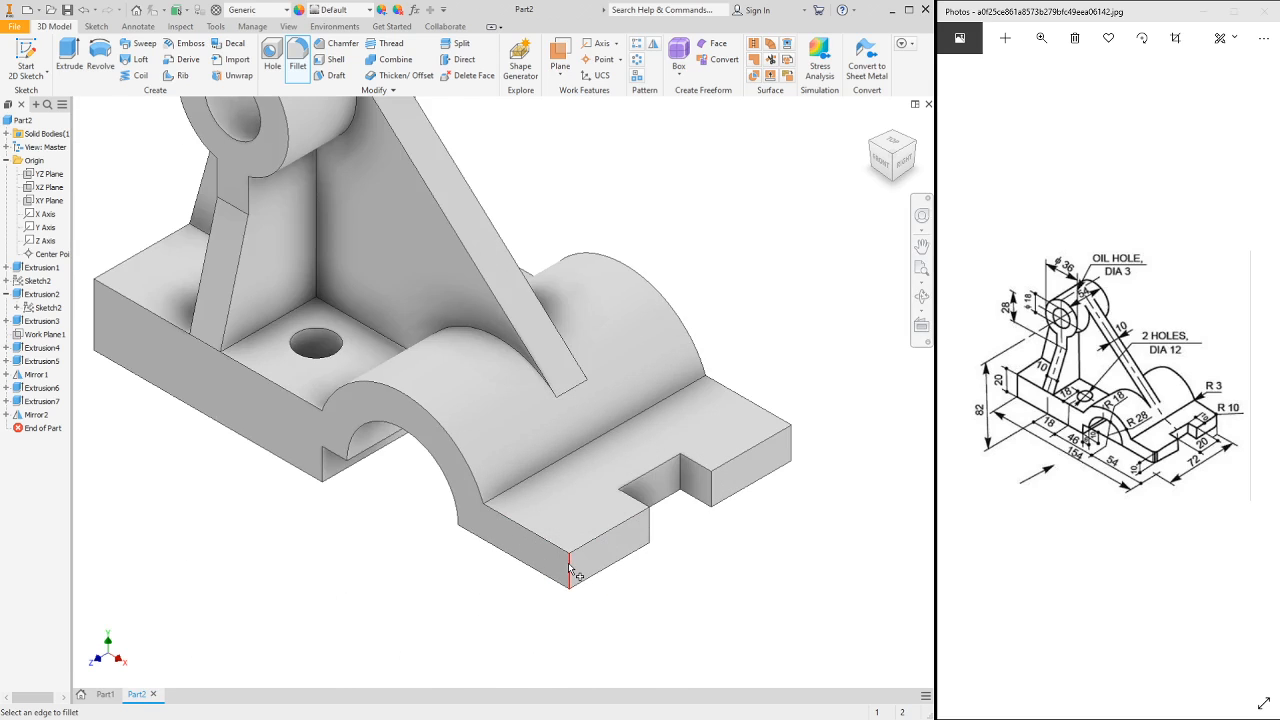
{"action": "left_click", "coordinate": [570, 566]}
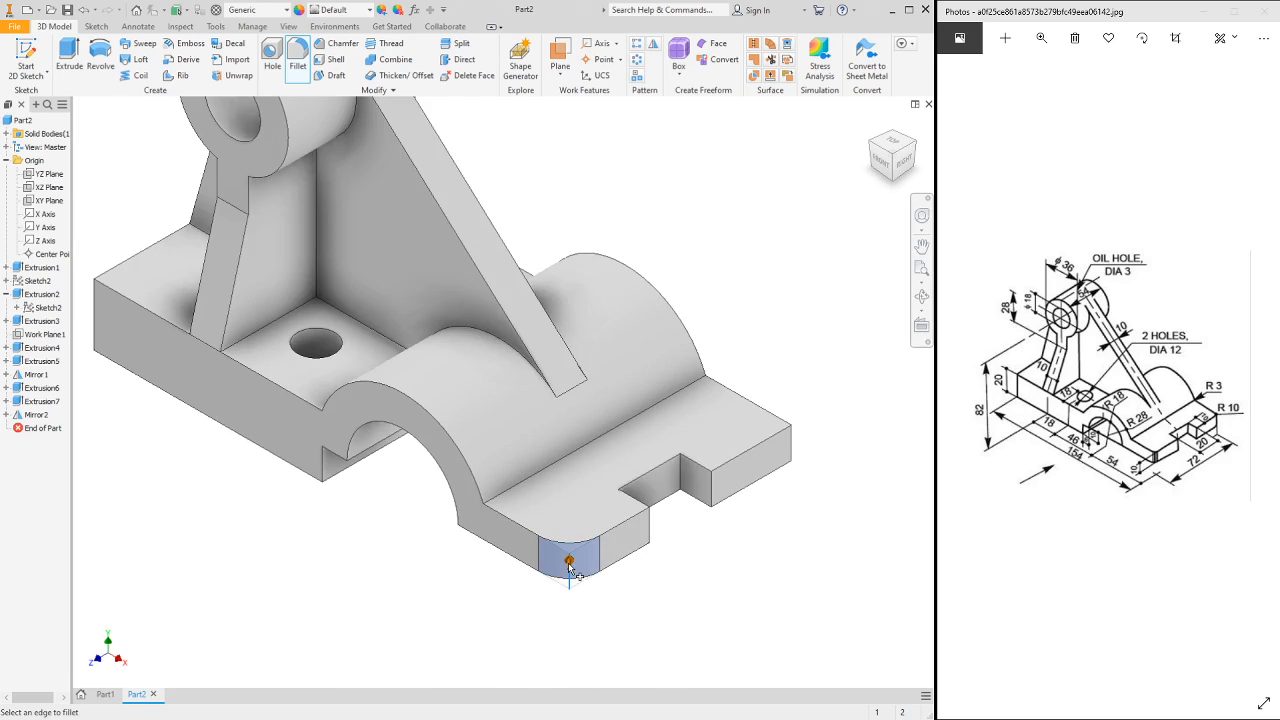
{"action": "left_click", "coordinate": [791, 445]}
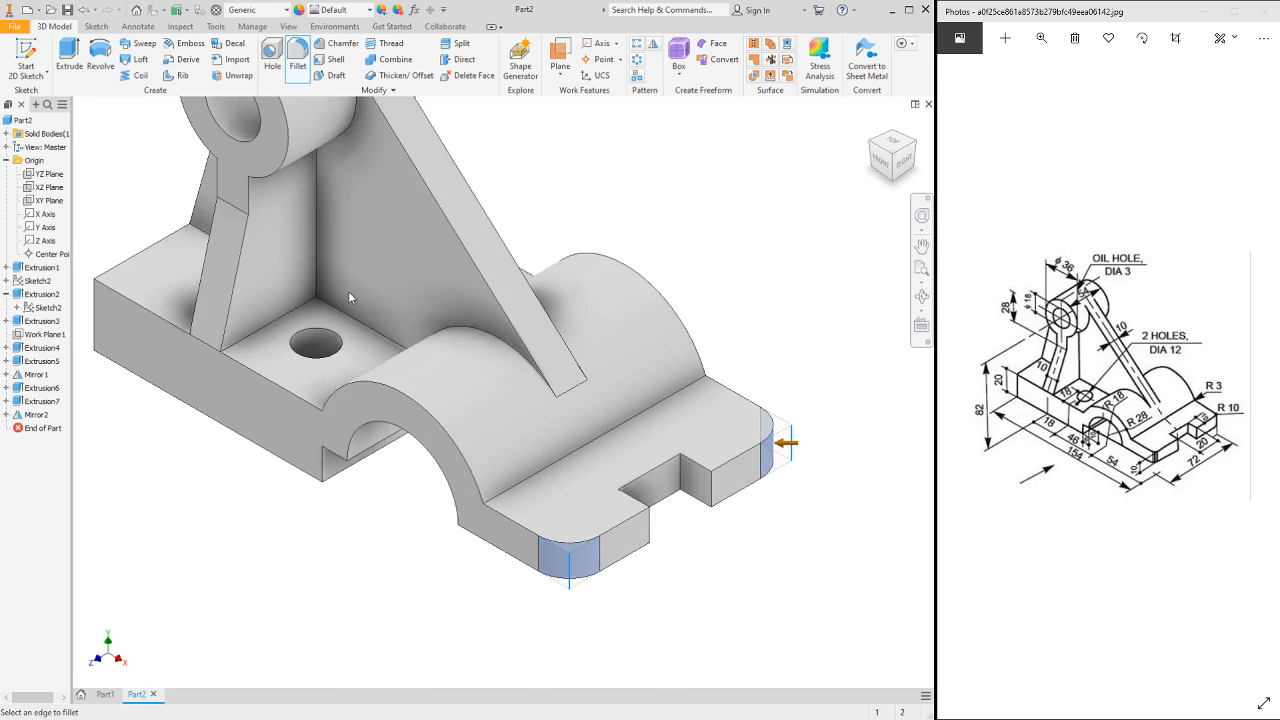
{"action": "key", "text": "Return"}
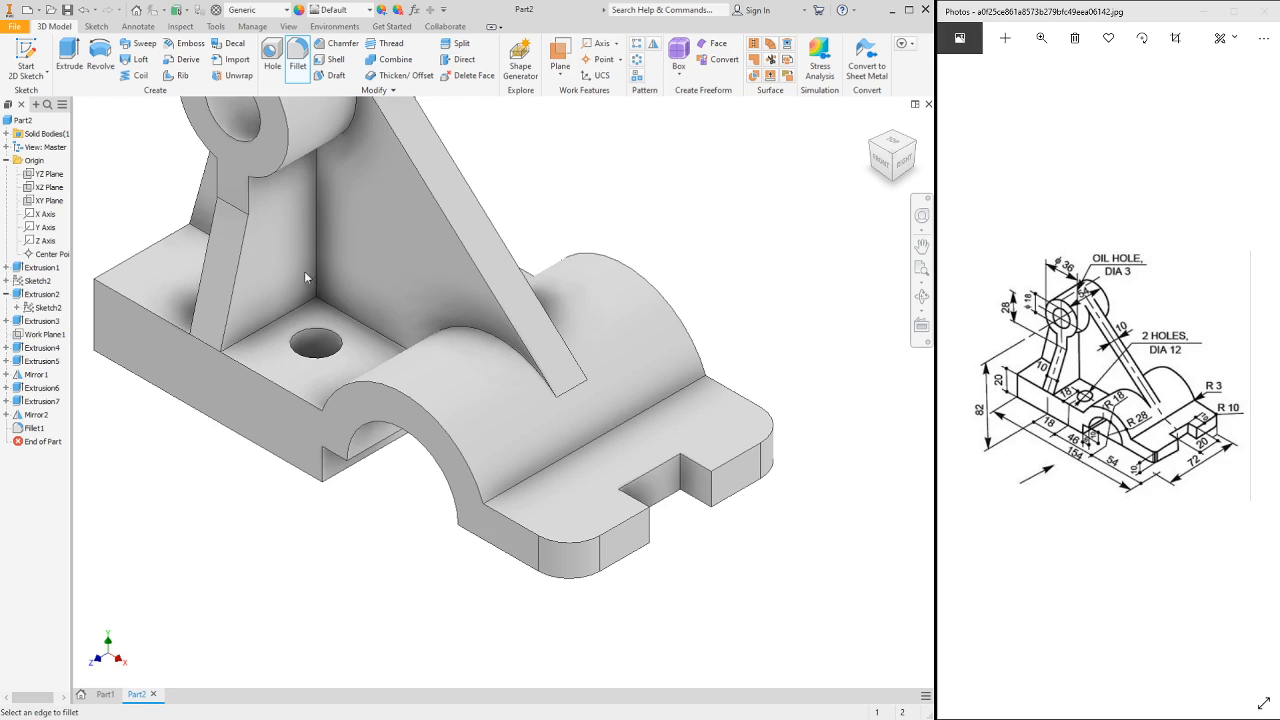
- Fillet the edge where the arch meets the top of the notched end plate with a 3 mm radius
{"action": "left_click", "coordinate": [602, 440]}
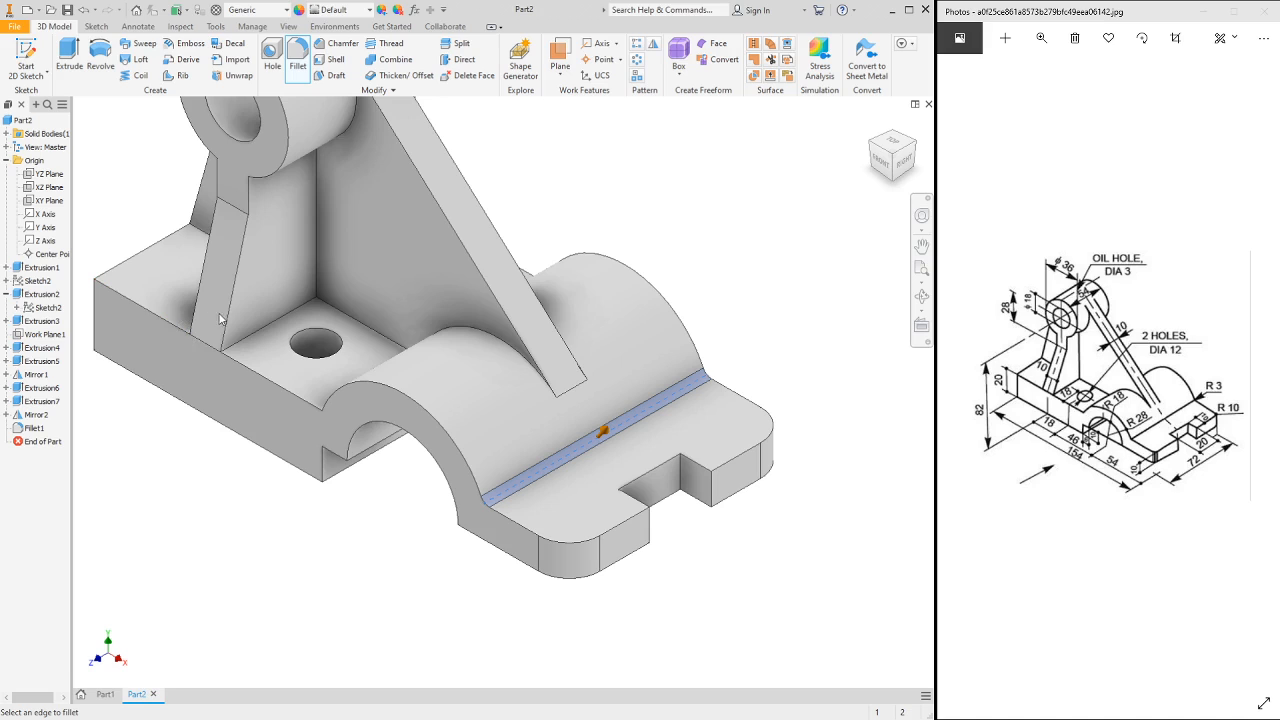
{"action": "key", "text": "Return"}
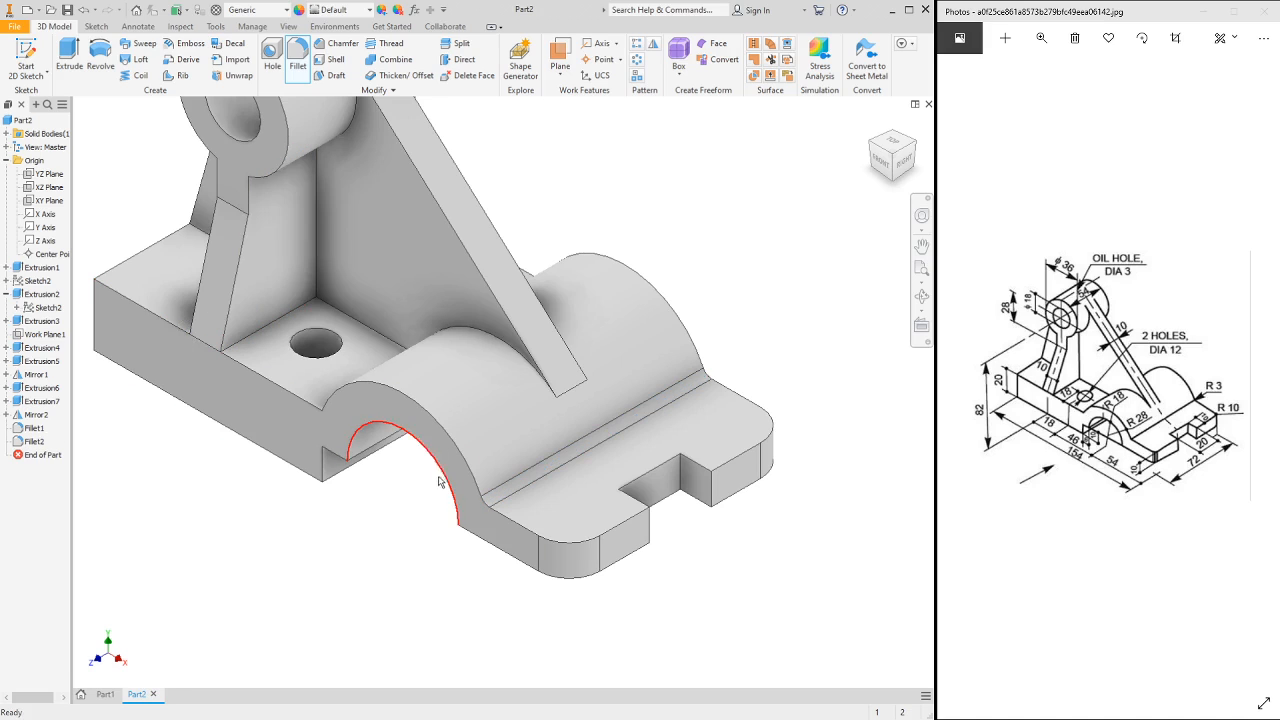
- Inspect the whole bracket from the side, the back and the underside
{"action": "scroll", "coordinate": [441, 480], "scroll_direction": "down", "scroll_amount": 3}
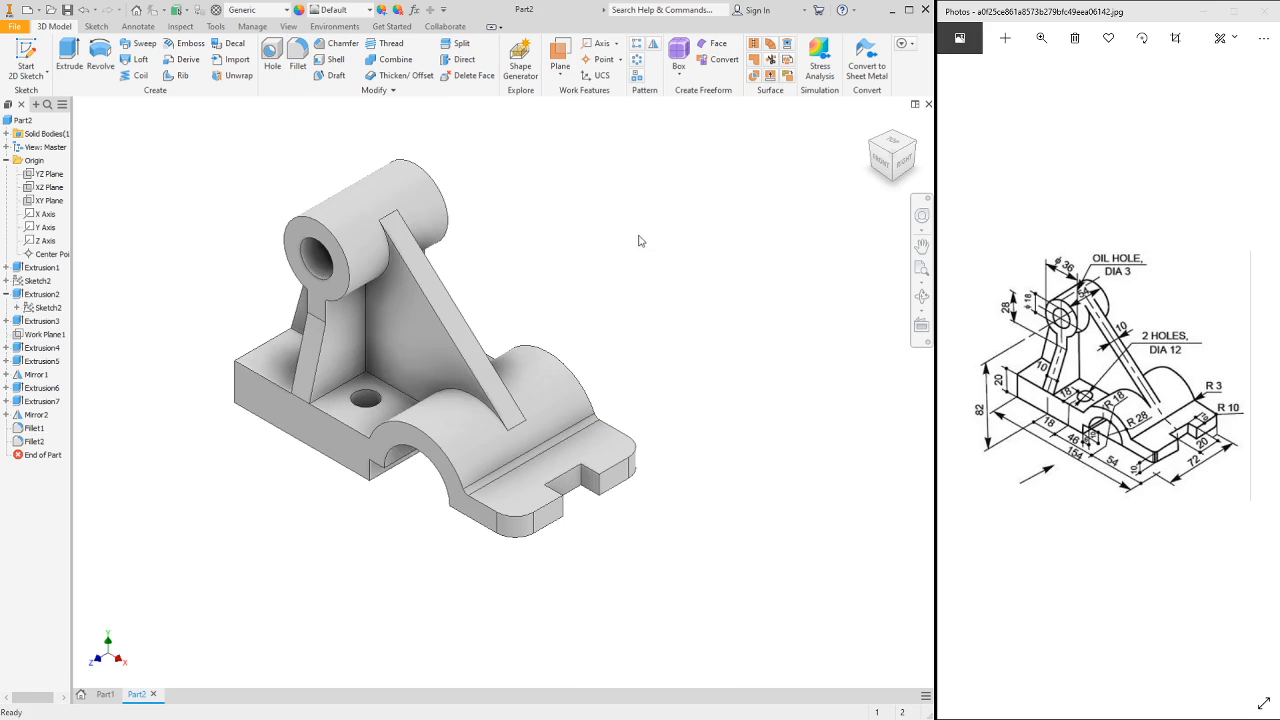
{"action": "left_click", "coordinate": [917, 152]}
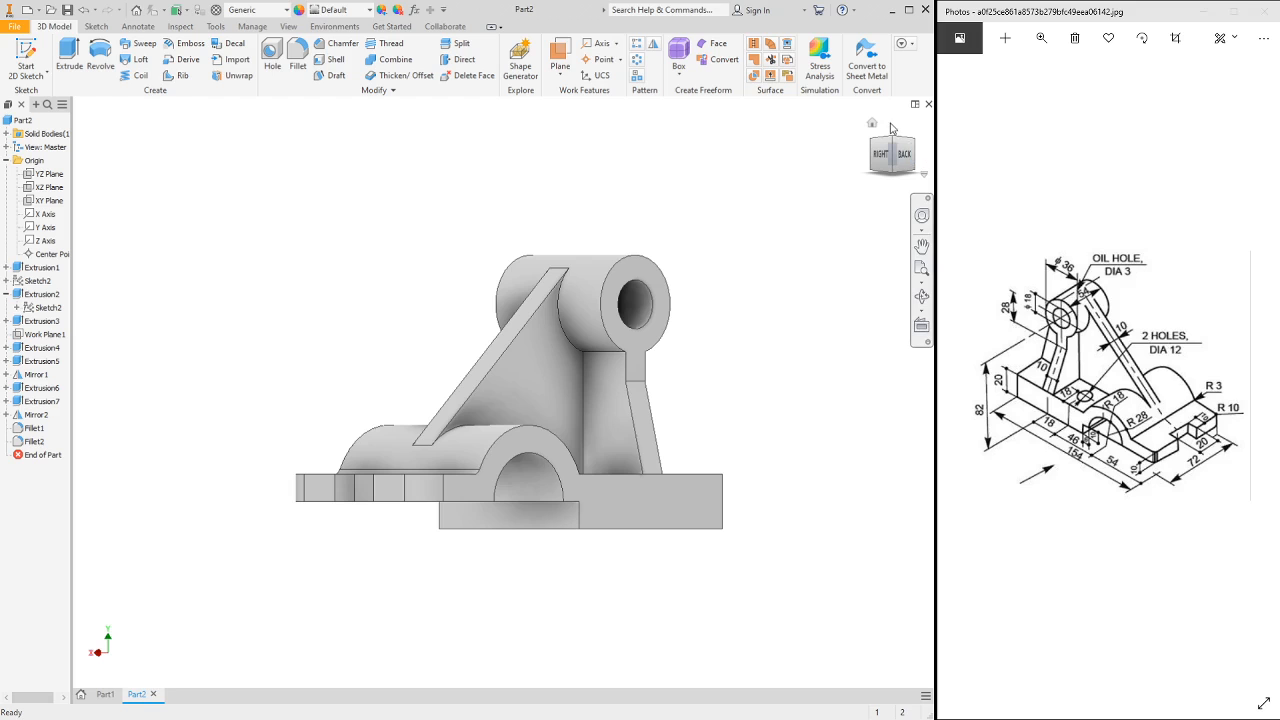
{"action": "left_click", "coordinate": [920, 149]}
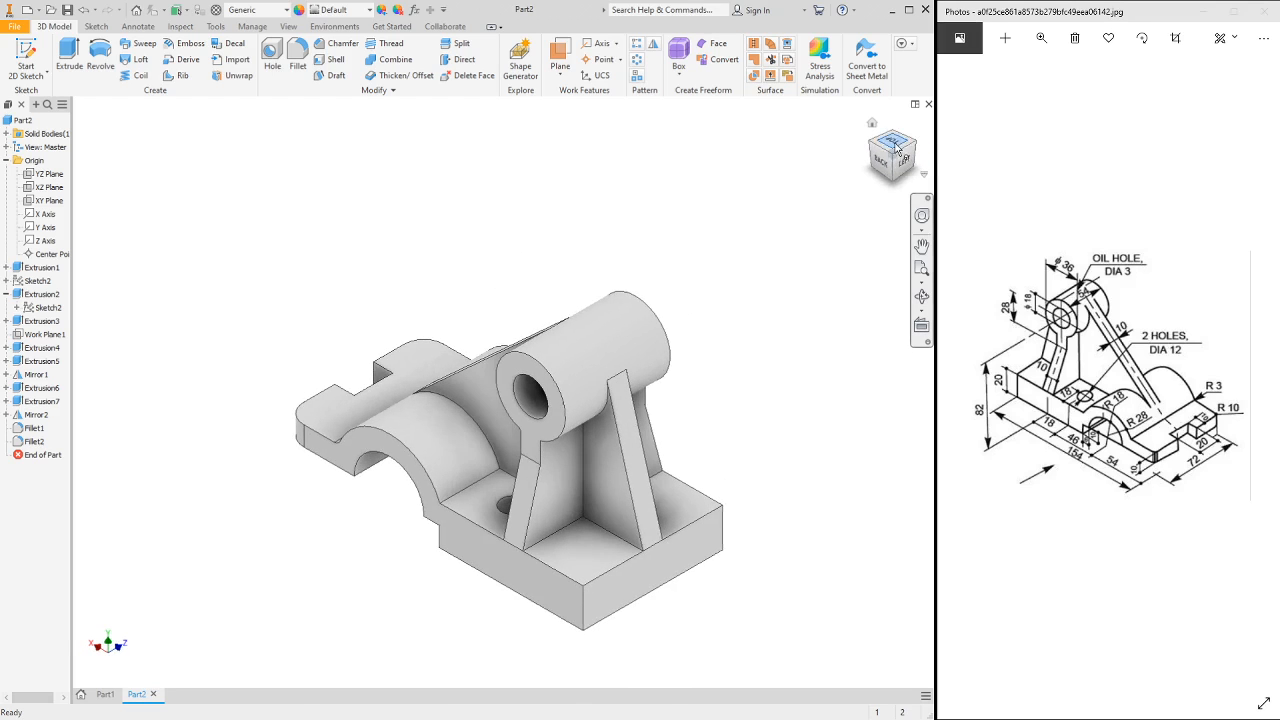
{"action": "left_click", "coordinate": [925, 300]}
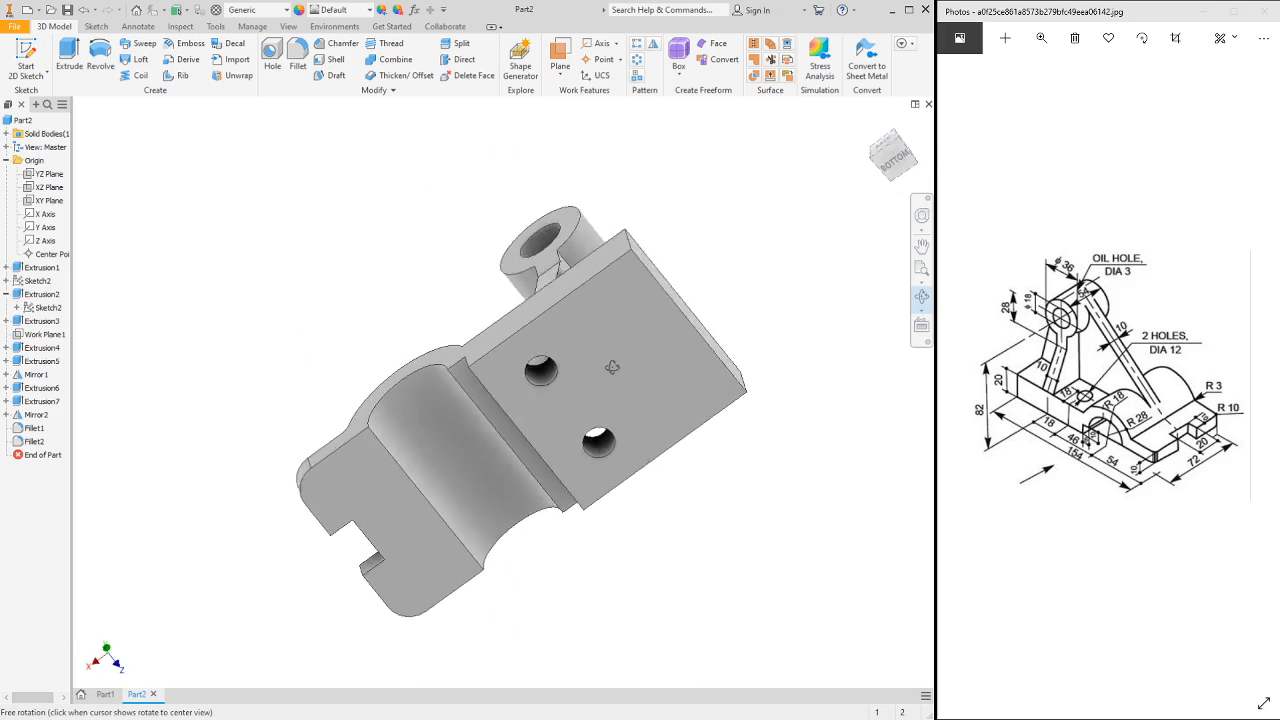